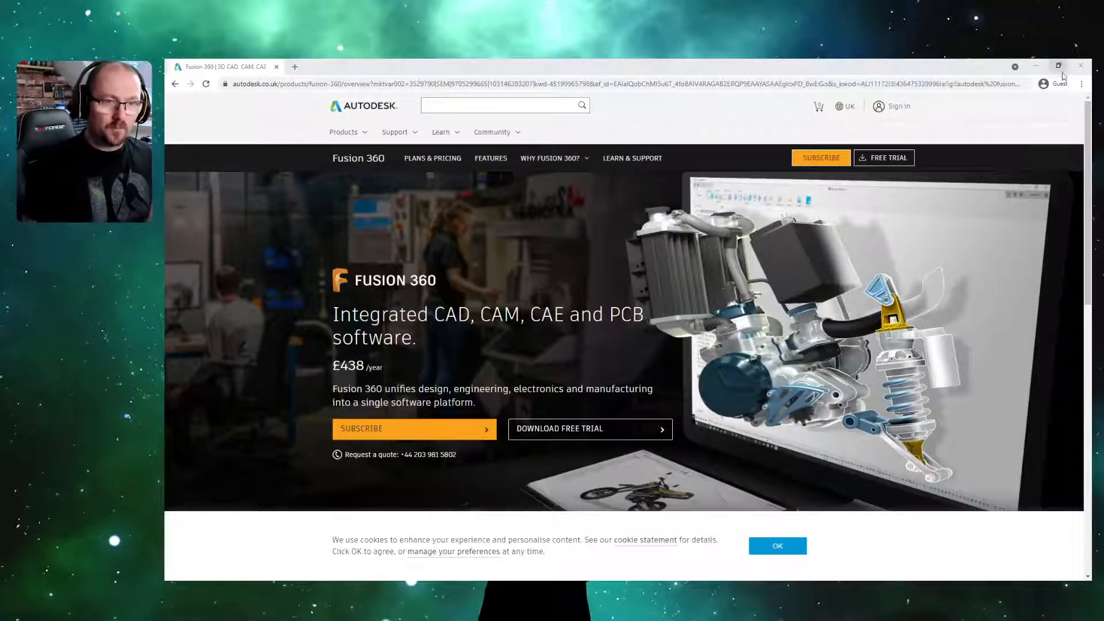
Switch from the browser to Fusion 360 and hide the project data list.
left_click(1035, 66)
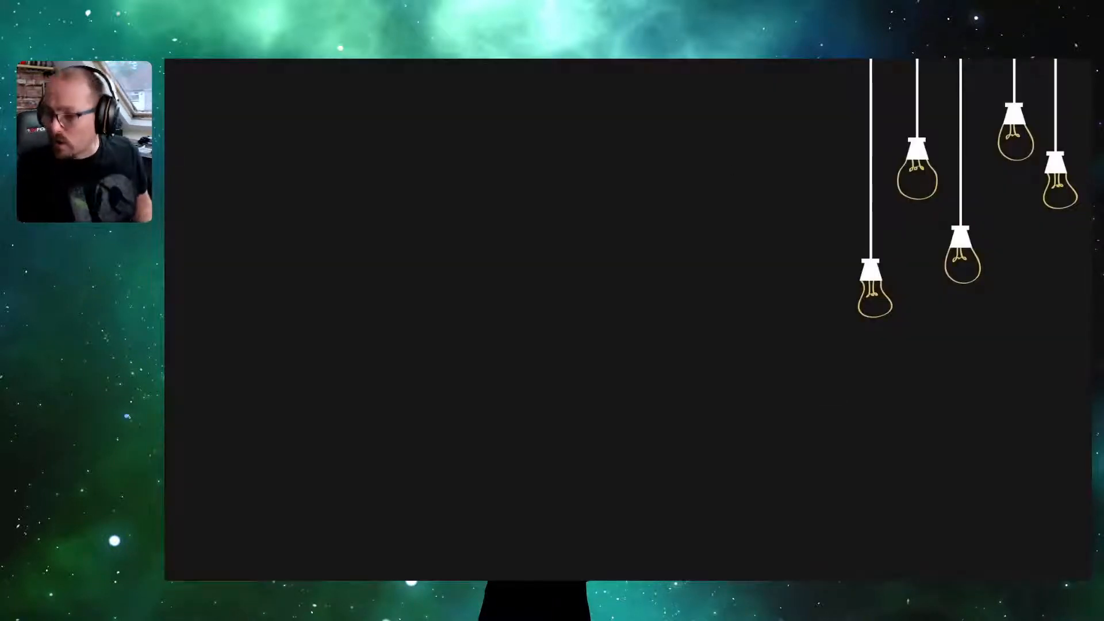
left_click(718, 580)
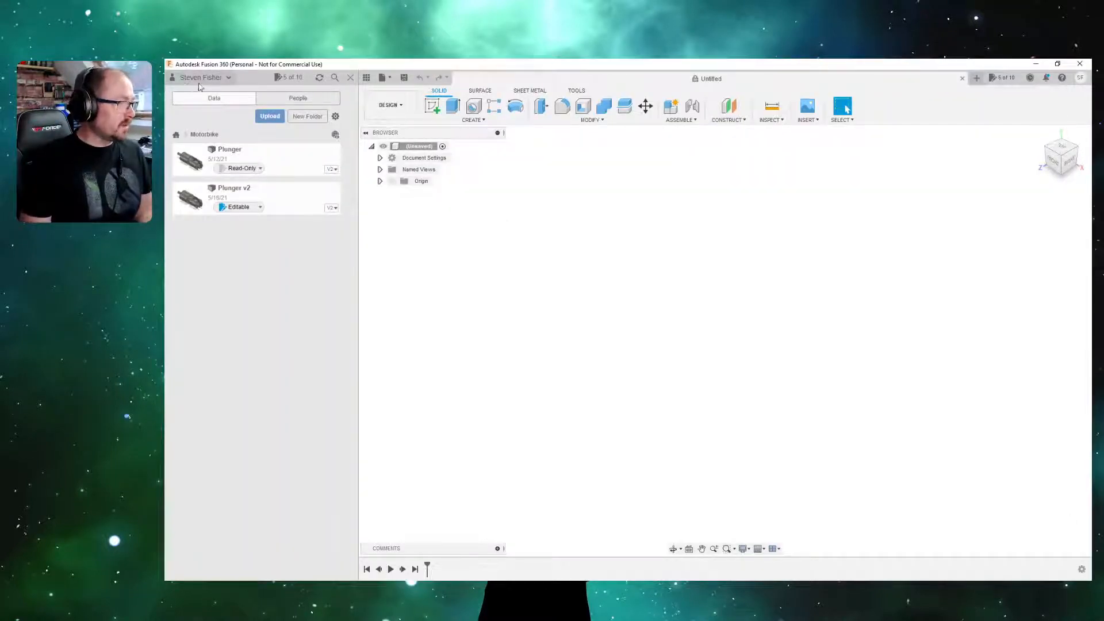
left_click(349, 79)
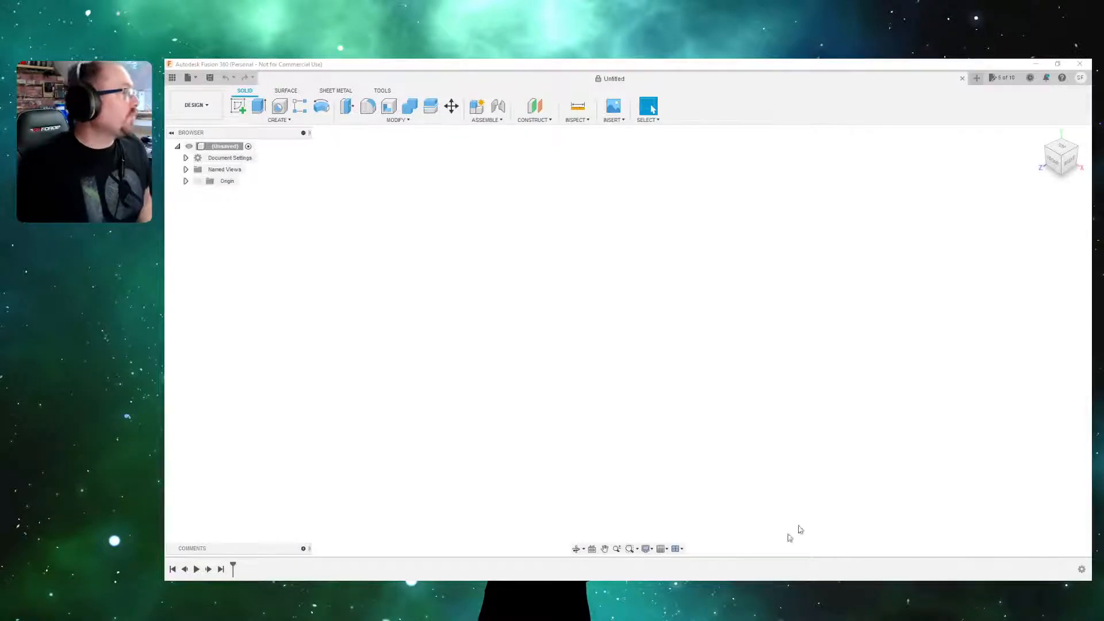
Show the full list of projects and look inside the Youtube Demo project.
left_click(172, 78)
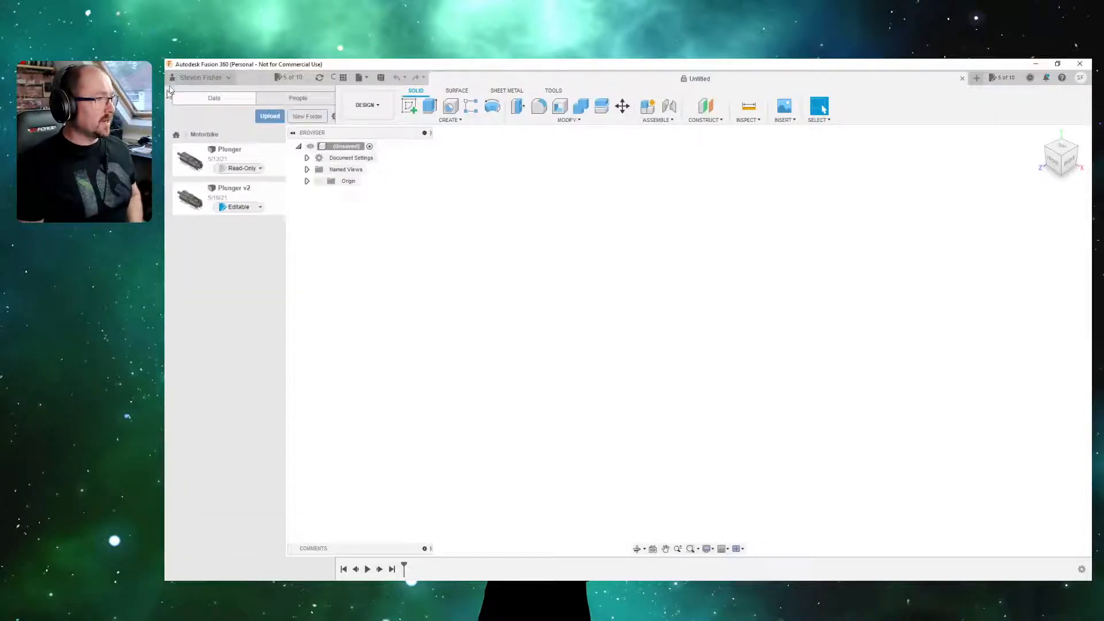
left_click(187, 136)
scroll(197, 423, "up", 4)
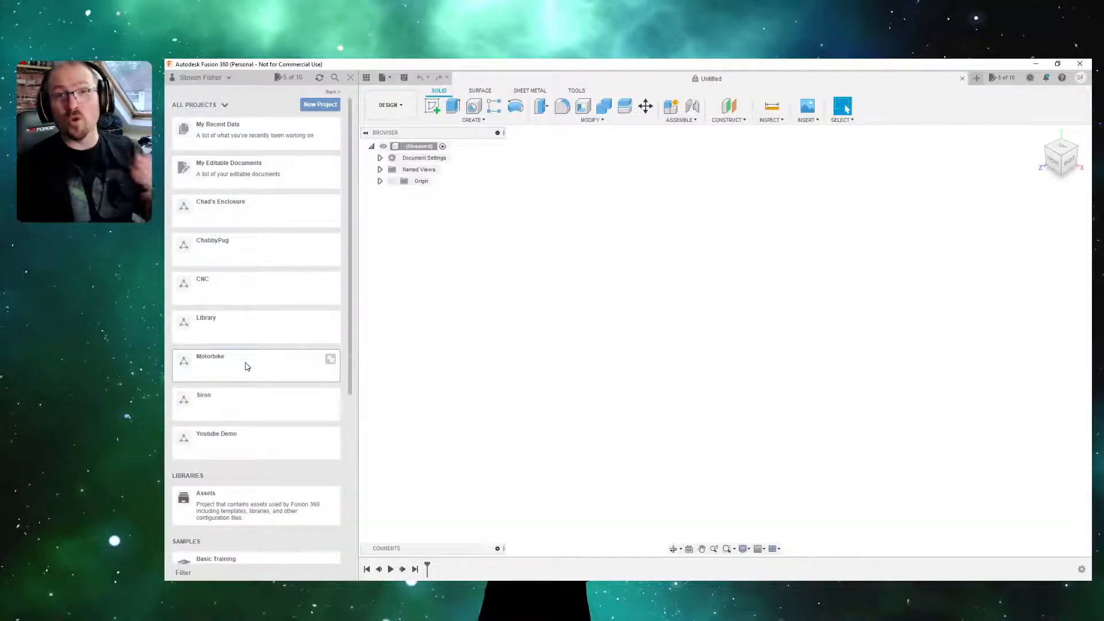
left_click(259, 441)
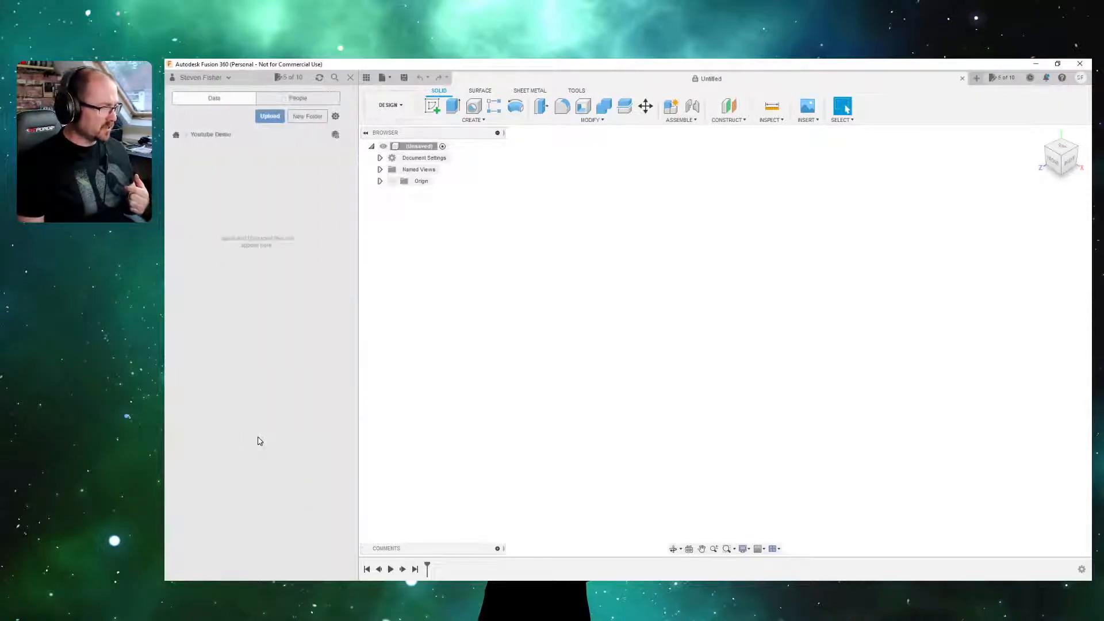
left_click(178, 136)
Archive the Youtube Demo project.
right_click(237, 444)
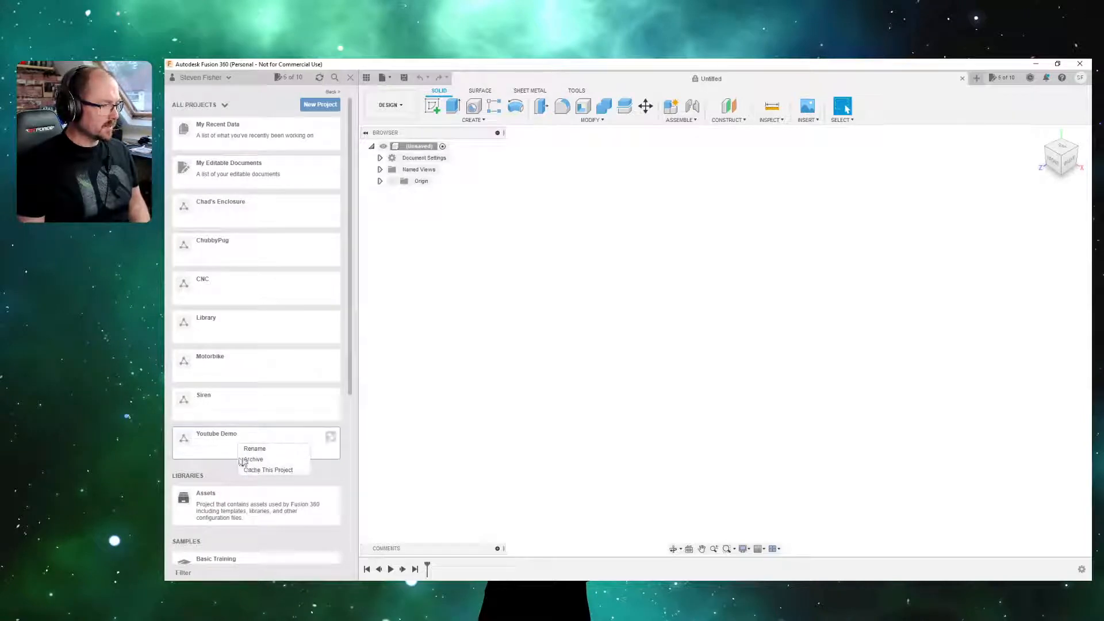
left_click(206, 438)
right_click(236, 447)
left_click(249, 464)
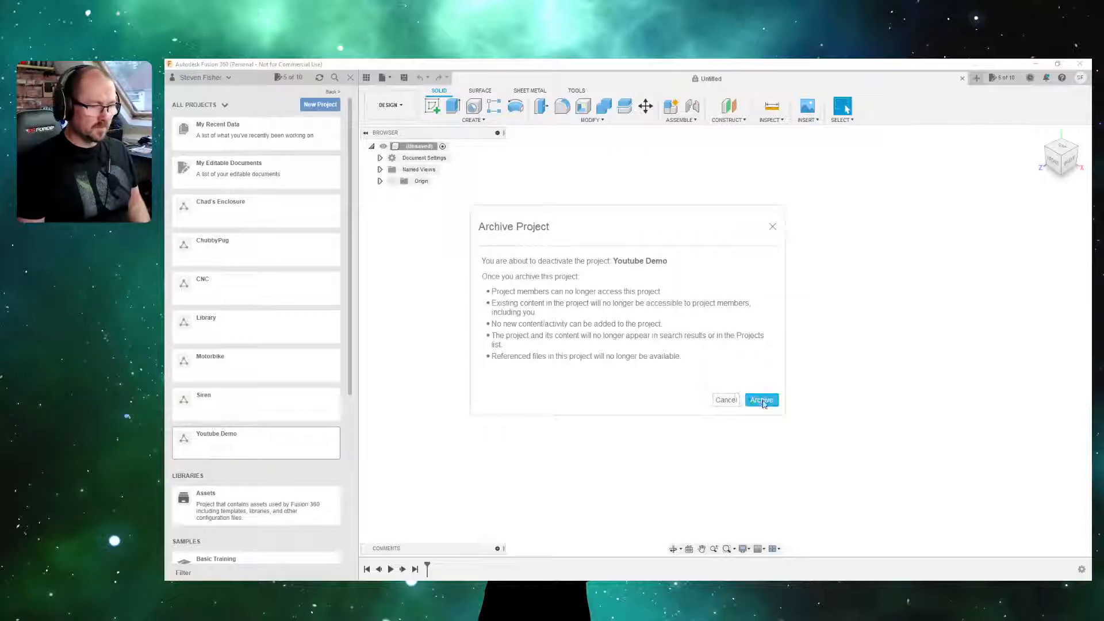
left_click(731, 399)
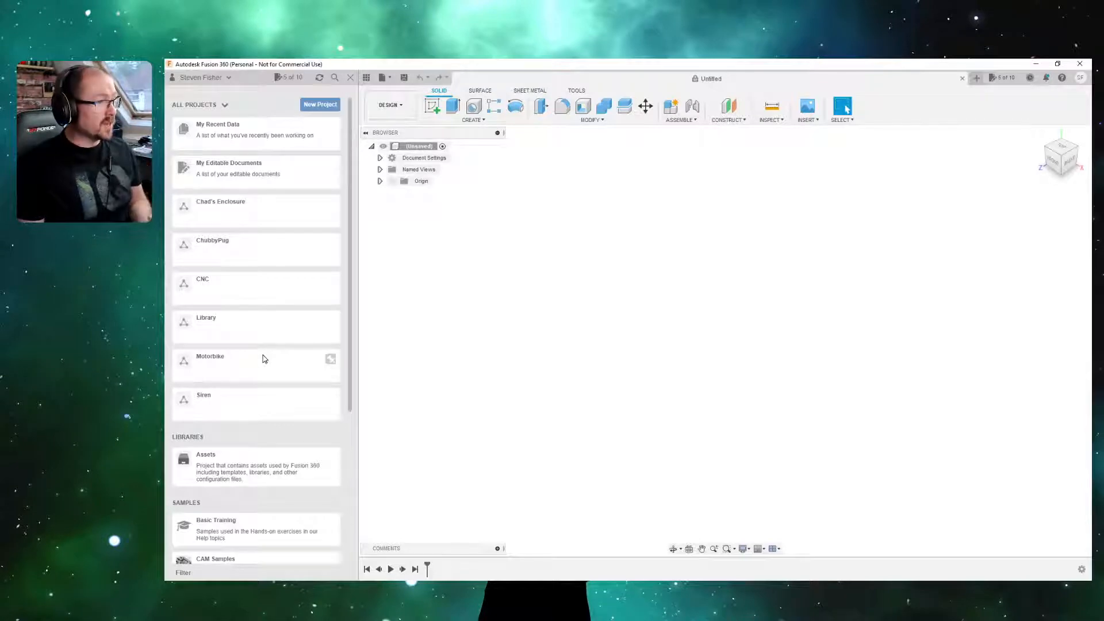
Create a new project named "YouTube 101".
scroll(304, 195, "up", 1)
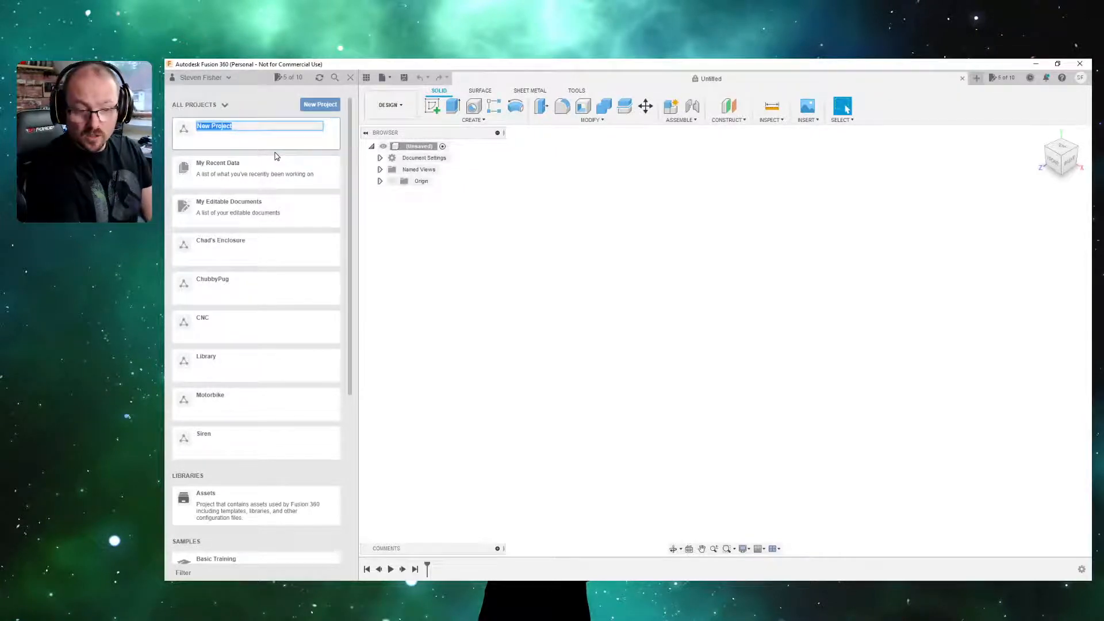
type("Y")
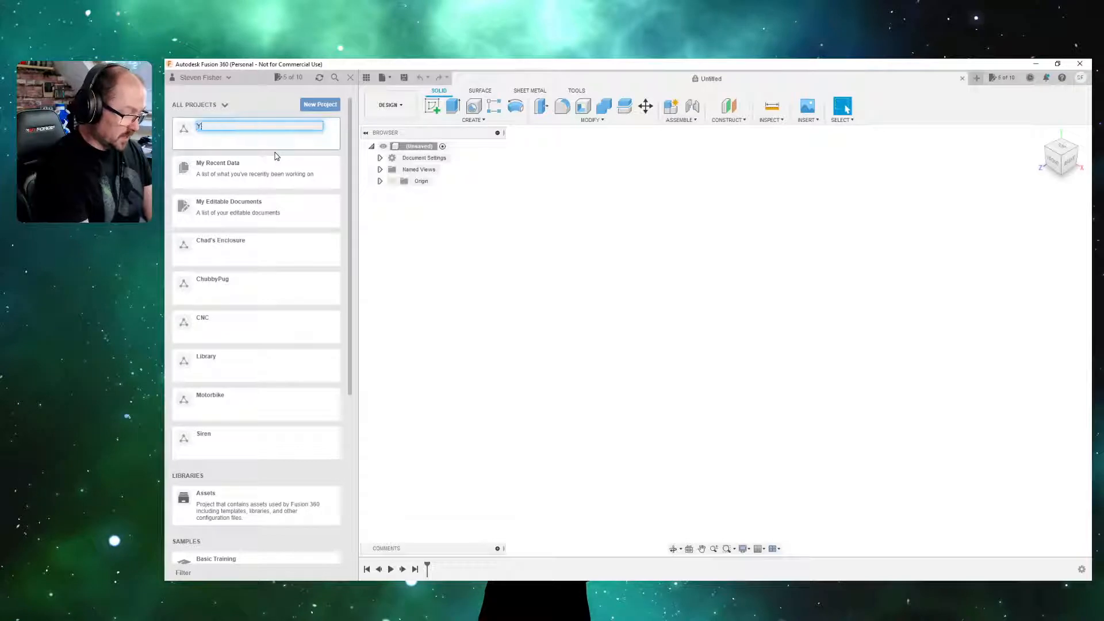
type("out")
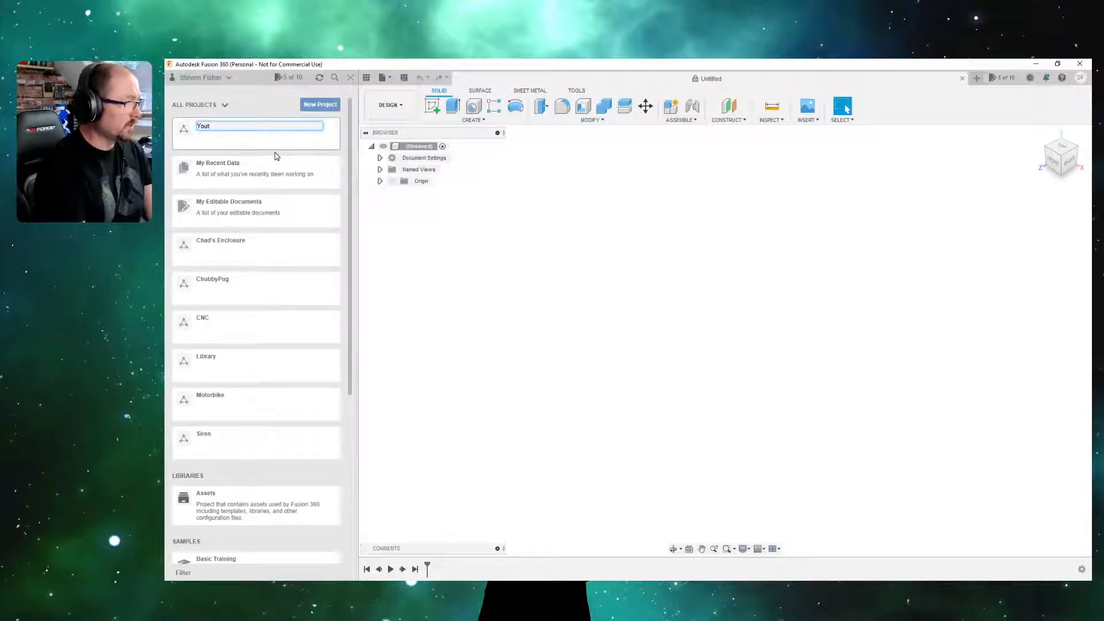
type("u")
key("BackSpace")
key("BackSpace")
type("Tube 101")
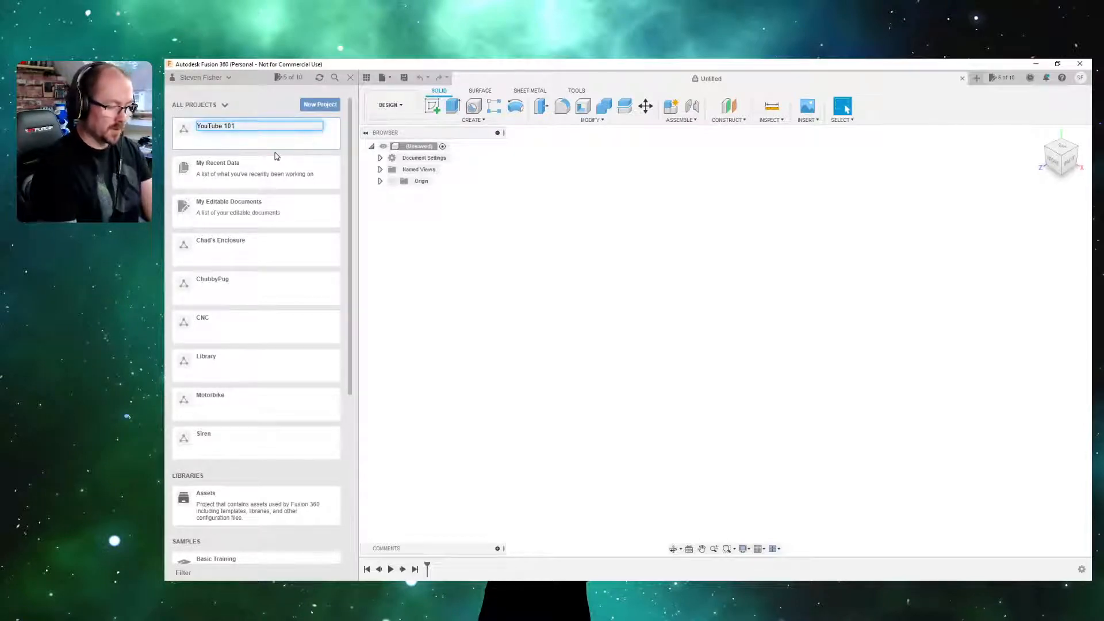
key("Return")
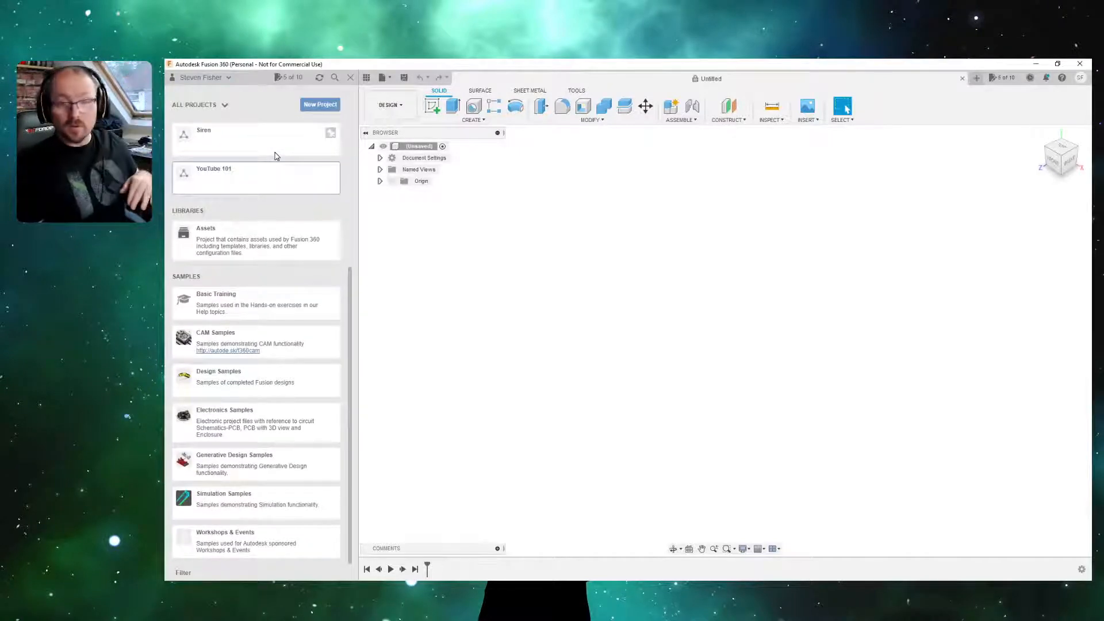
Pin the YouTube 101 project, open it as the active project, and hide the project data.
scroll(241, 264, "up", 5)
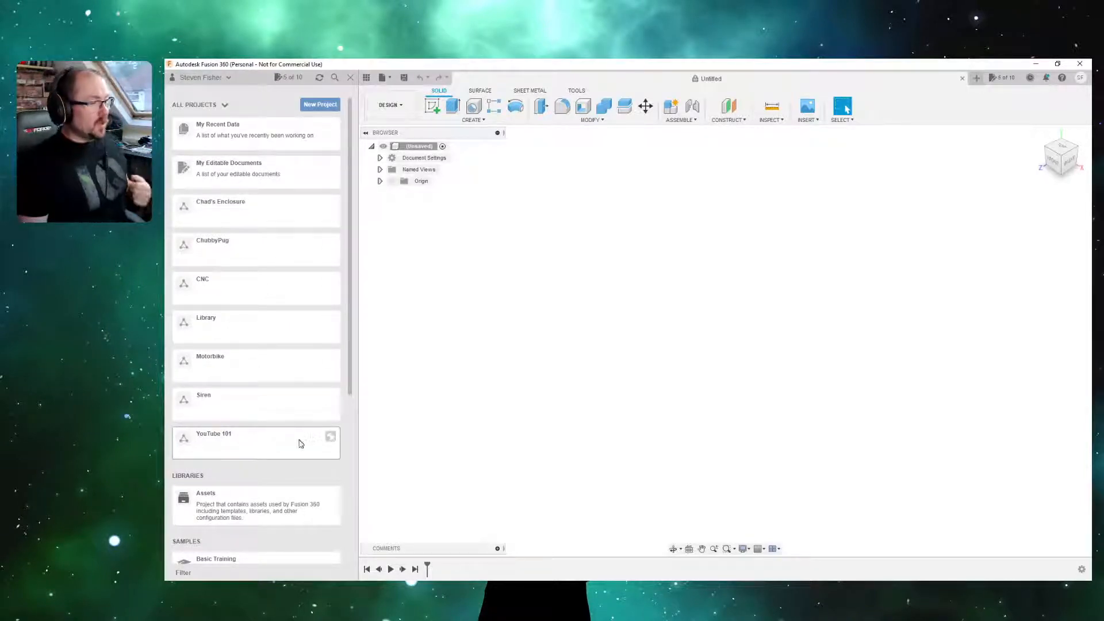
left_click(330, 439)
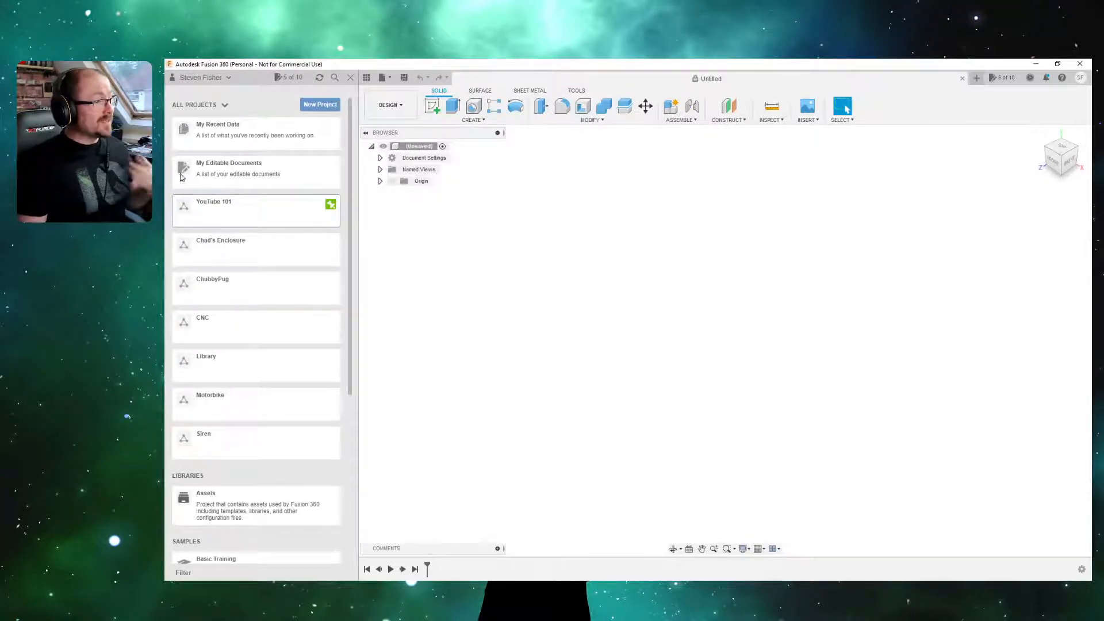
left_click(225, 206)
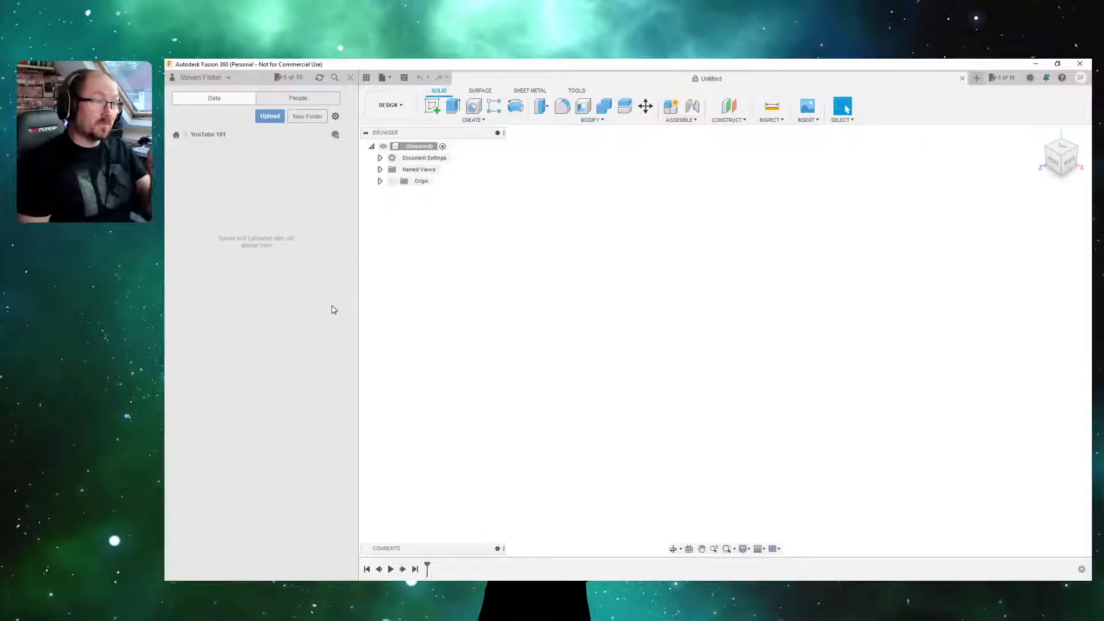
left_click(365, 77)
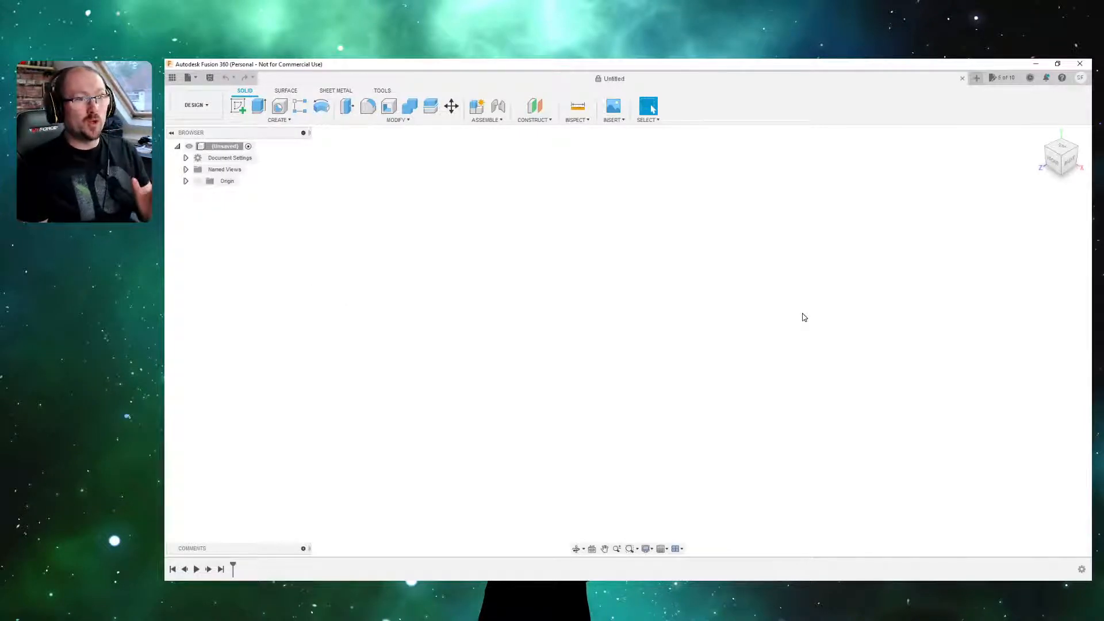
Save the untitled design as "Basic Shapes" in the YouTube 101 project.
left_click(209, 79)
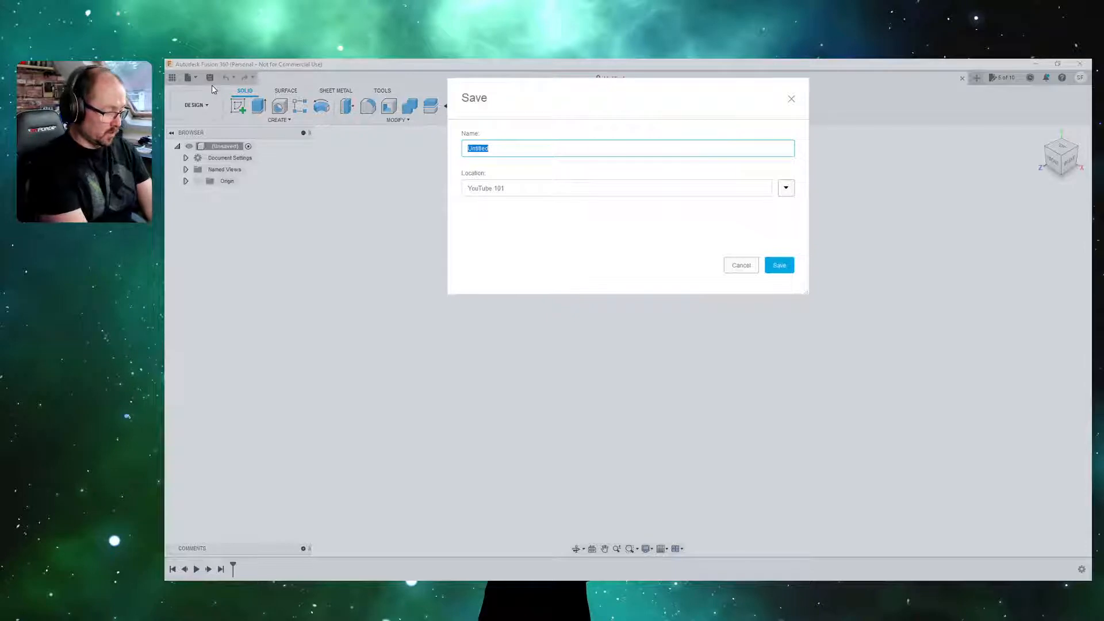
type("Ba")
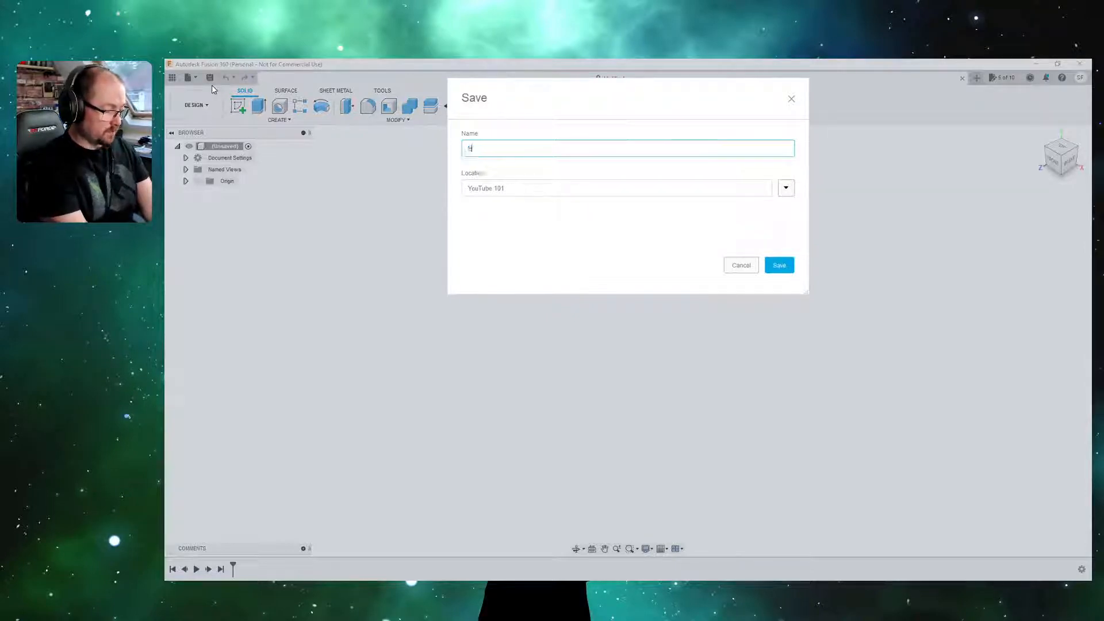
type("sic S")
type("n")
type("apes")
key("Return")
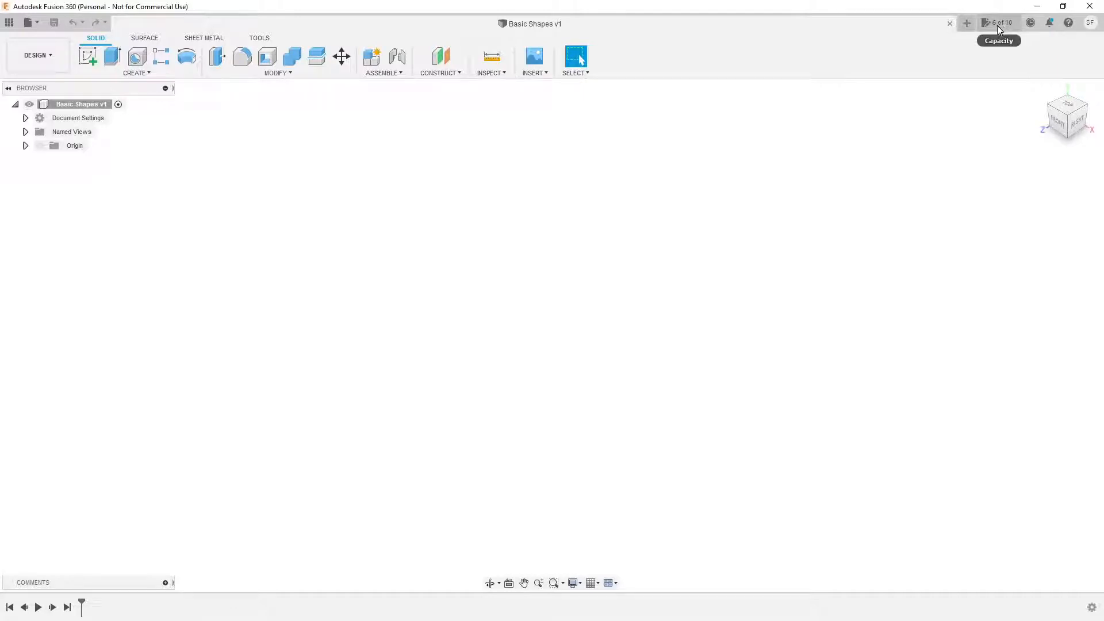
Check the Basic Shapes file in the YouTube 101 project and its editable or read-only options.
left_click(9, 22)
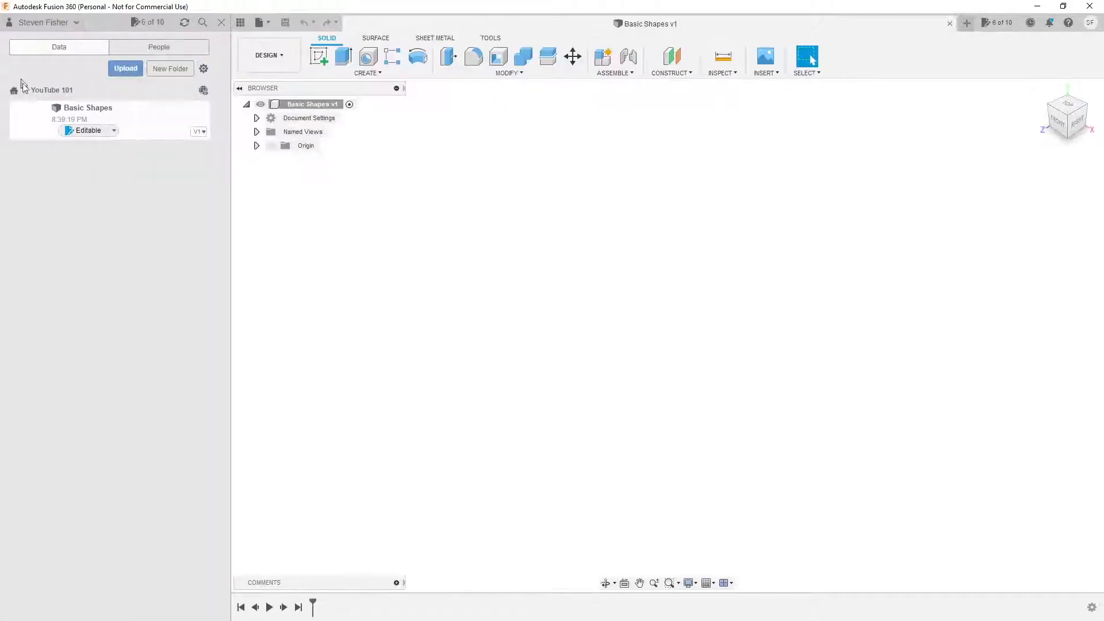
left_click(97, 133)
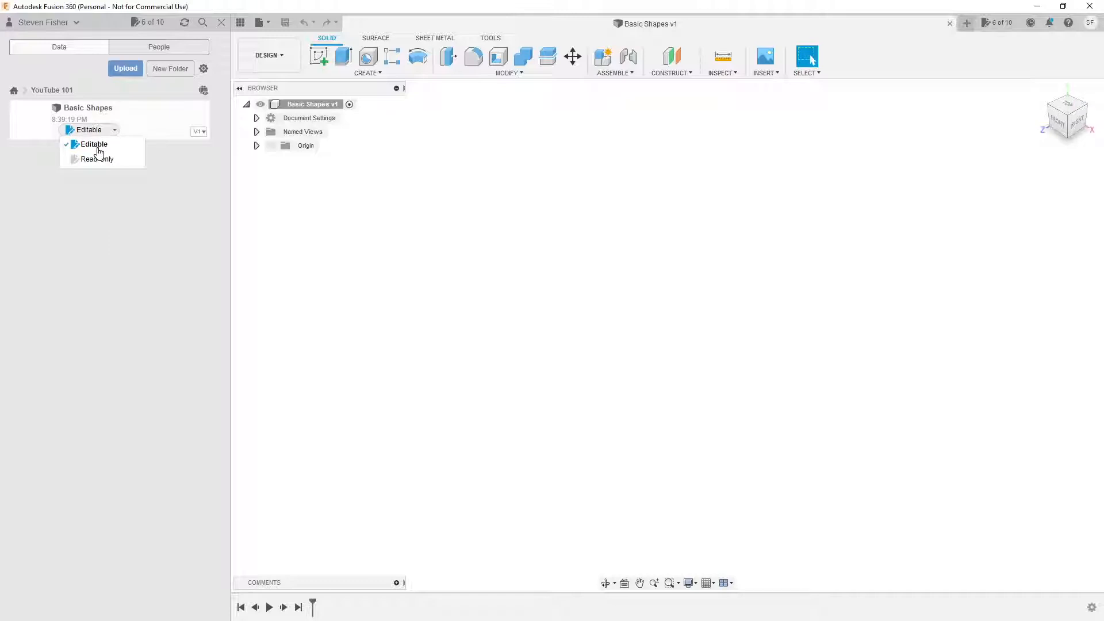
left_click(96, 228)
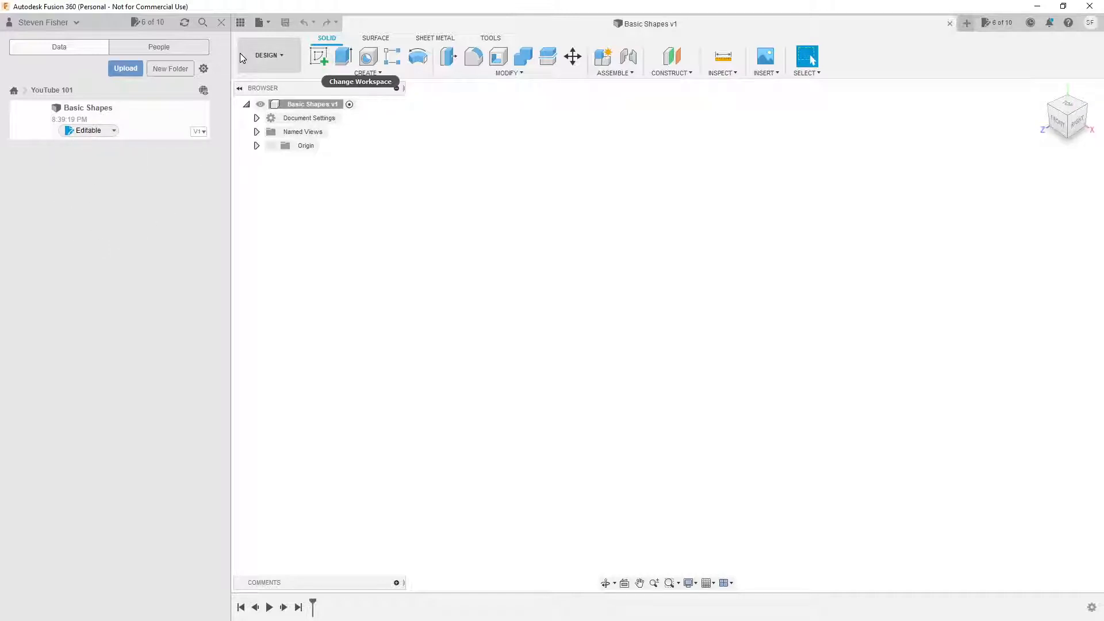
left_click(221, 22)
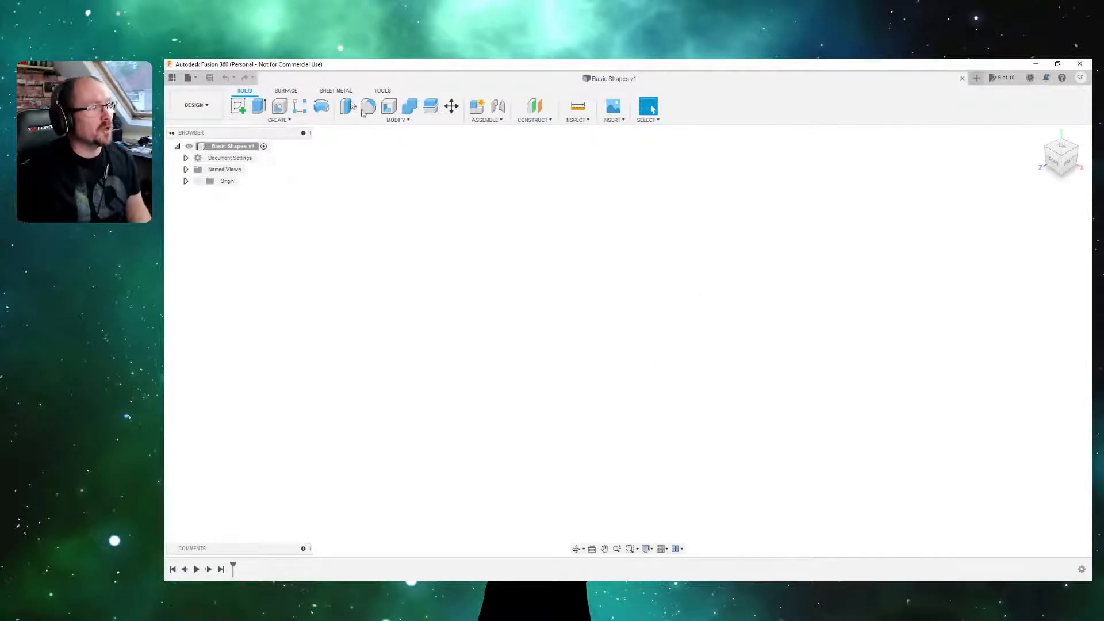
Review the Surface and Sheet Metal modelling toolsets, ending back on the Solid tools.
left_click(289, 92)
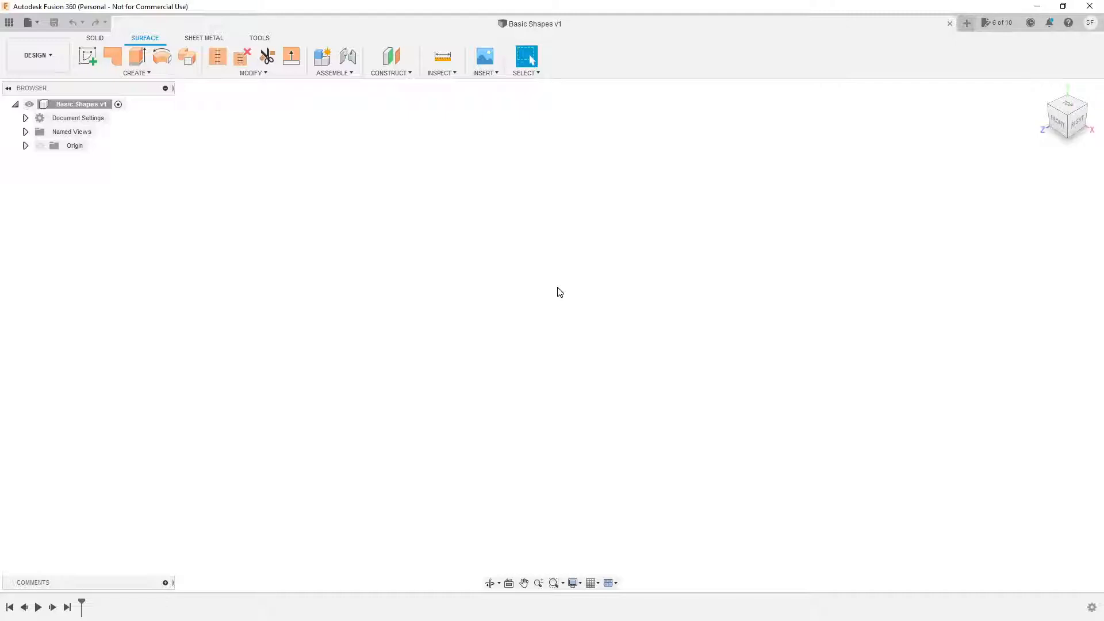
left_click(192, 40)
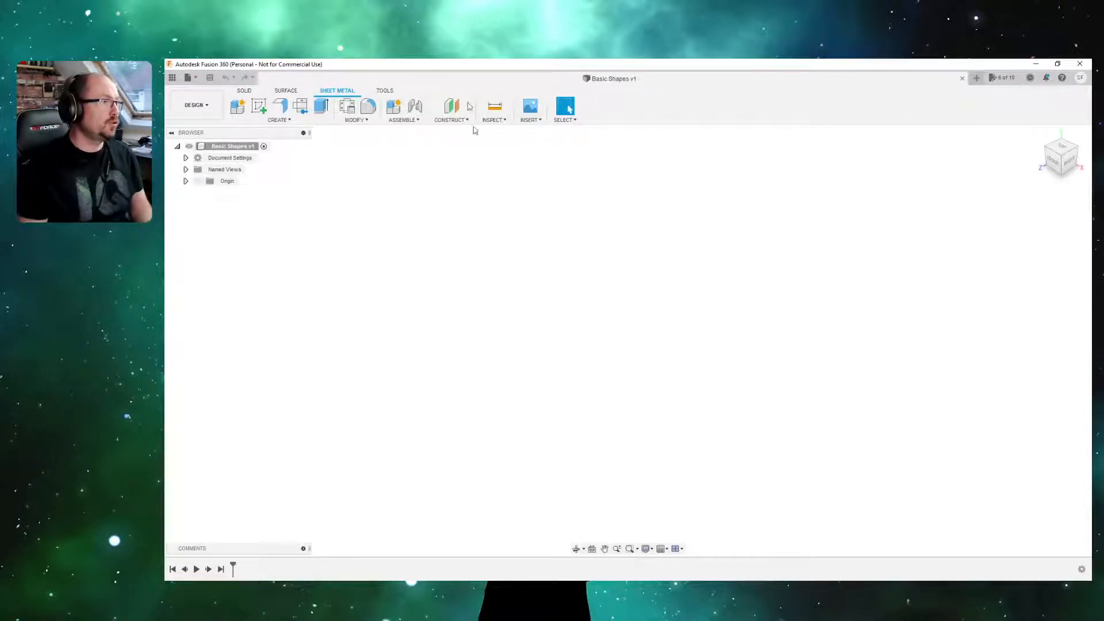
left_click(244, 92)
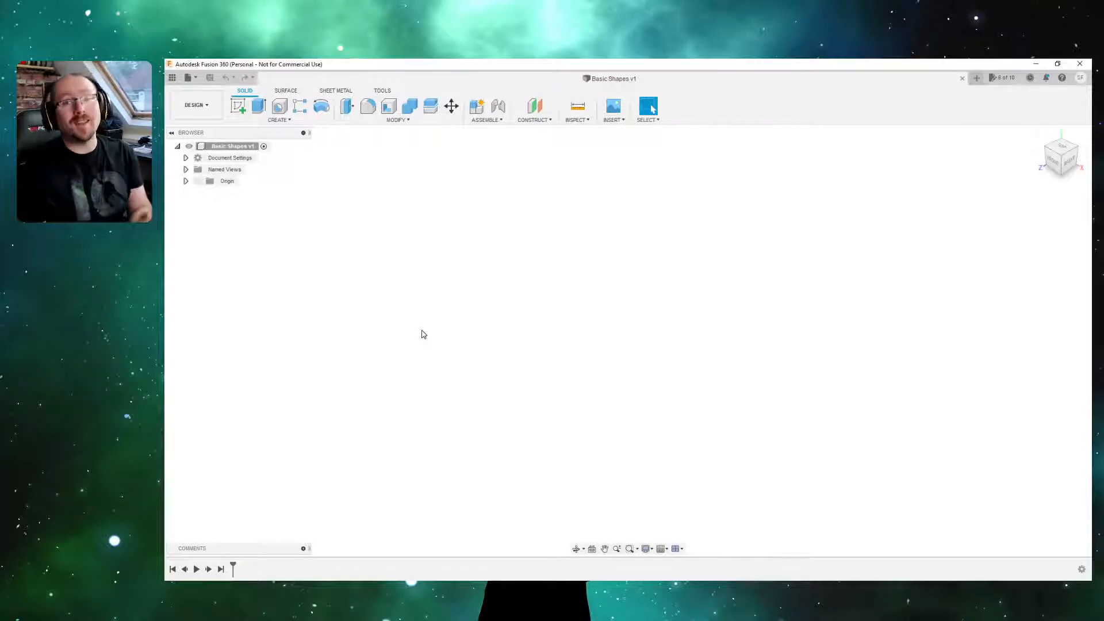
Start a new sketch on the horizontal XZ origin plane.
left_click(236, 109)
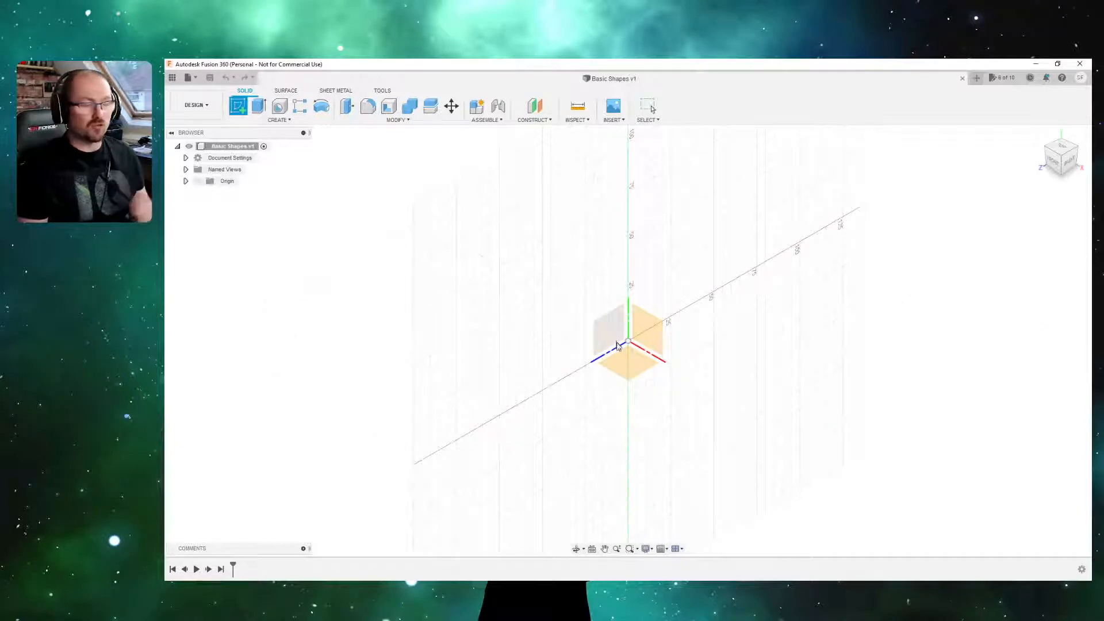
left_click(631, 363)
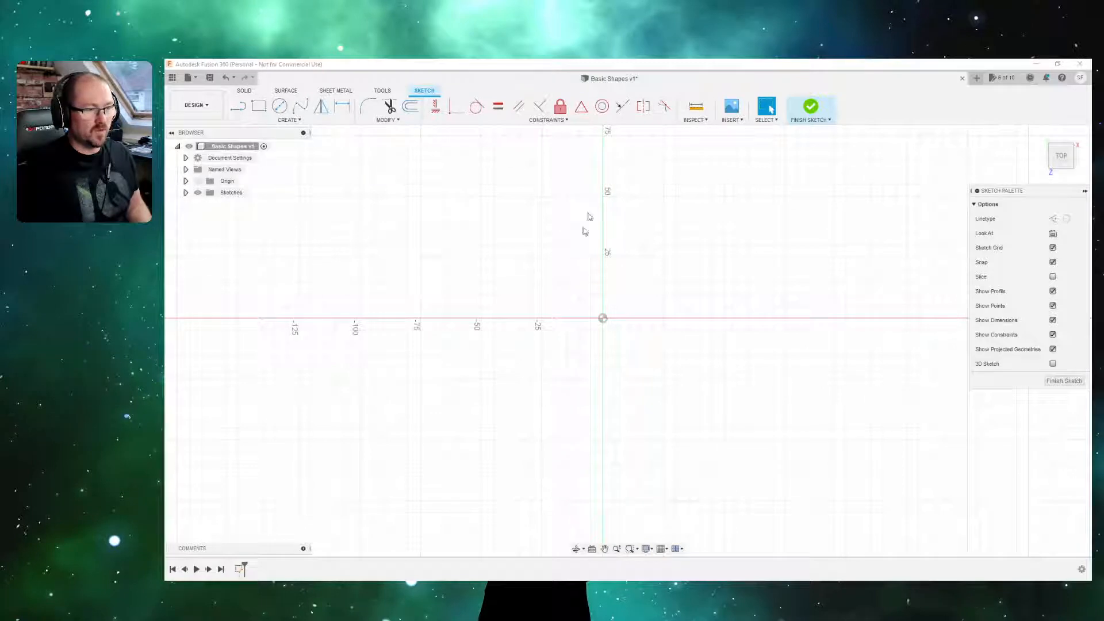
scroll(639, 350, "down", 1)
scroll(640, 352, "down", 2)
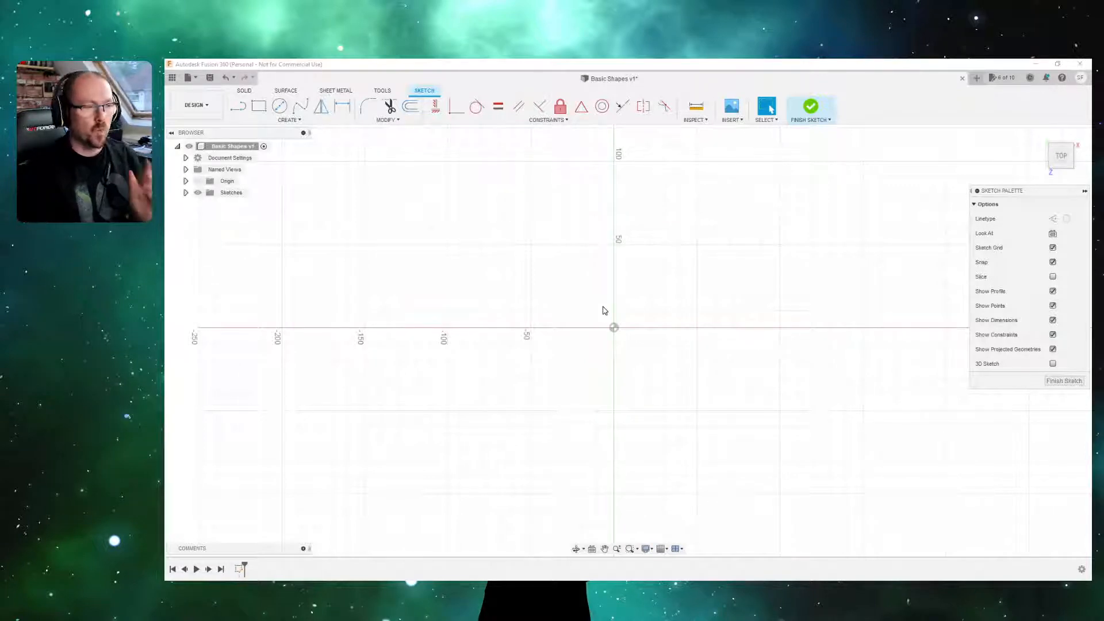
scroll(604, 310, "down", 1)
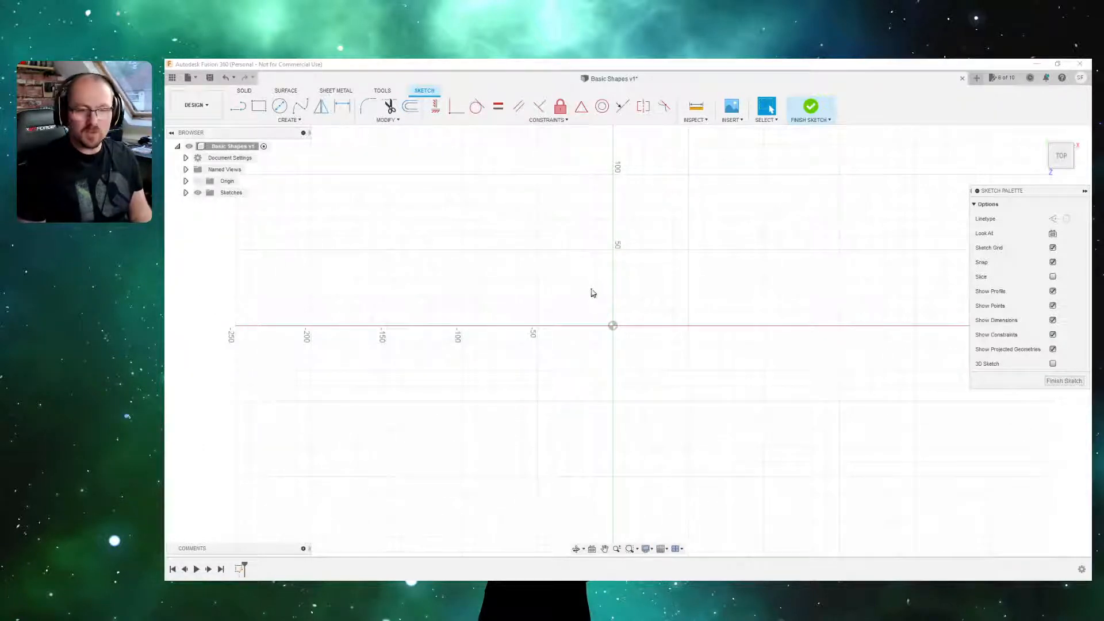
scroll(621, 302, "up", 5)
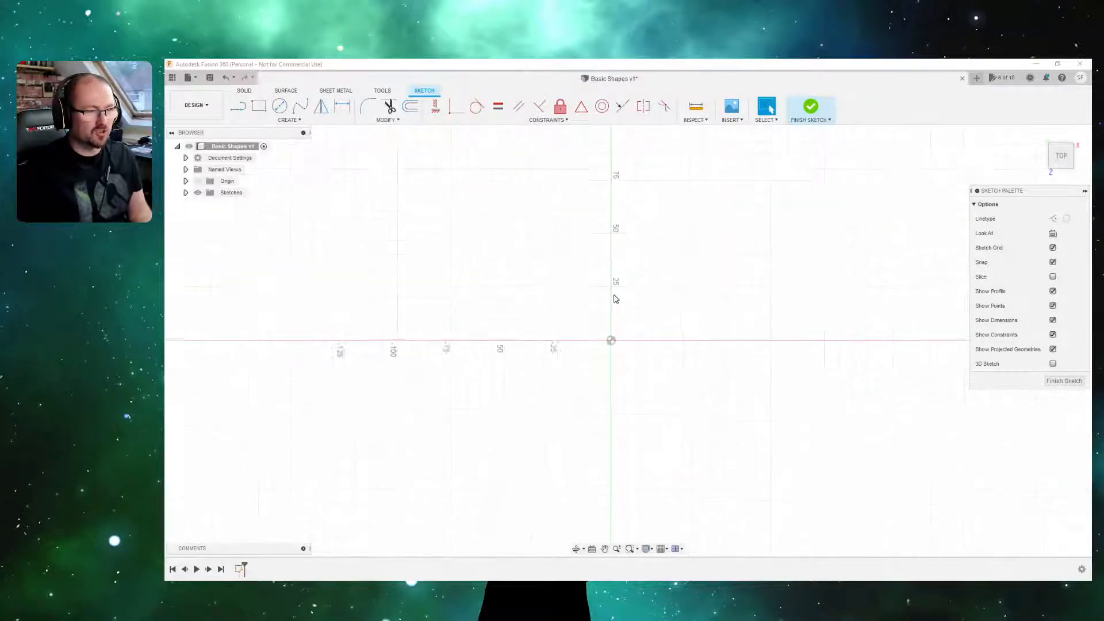
scroll(615, 299, "up", 3)
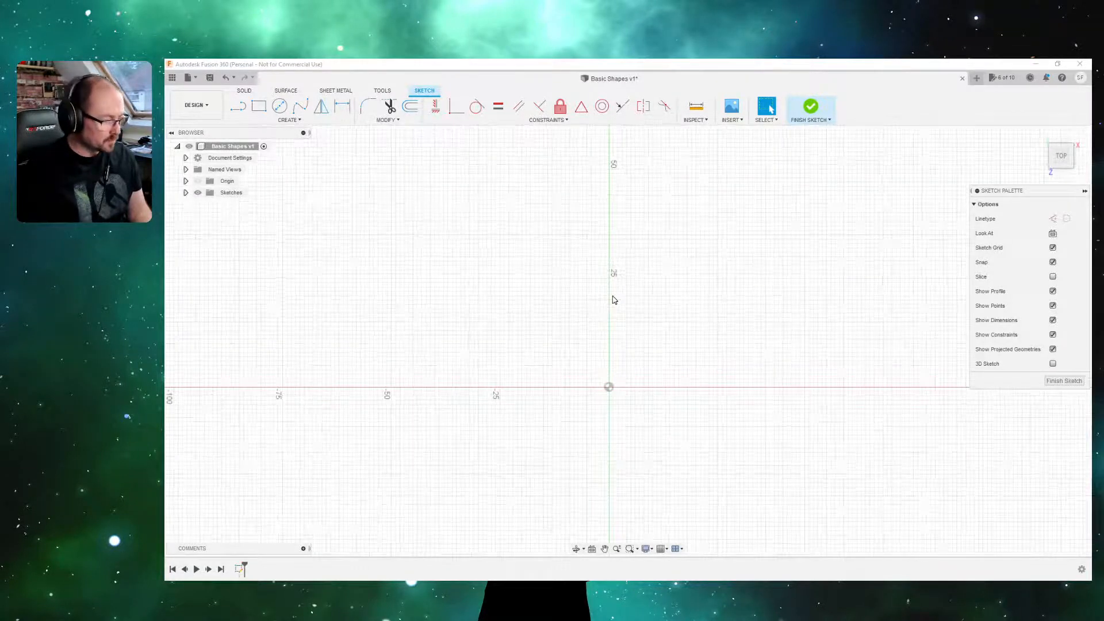
mouse_move(623, 215)
middle_mouse_down()
mouse_move(853, 213)
mouse_move(552, 205)
mouse_move(642, 236)
mouse_move(644, 328)
mouse_move(650, 185)
mouse_move(651, 228)
middle_mouse_up()
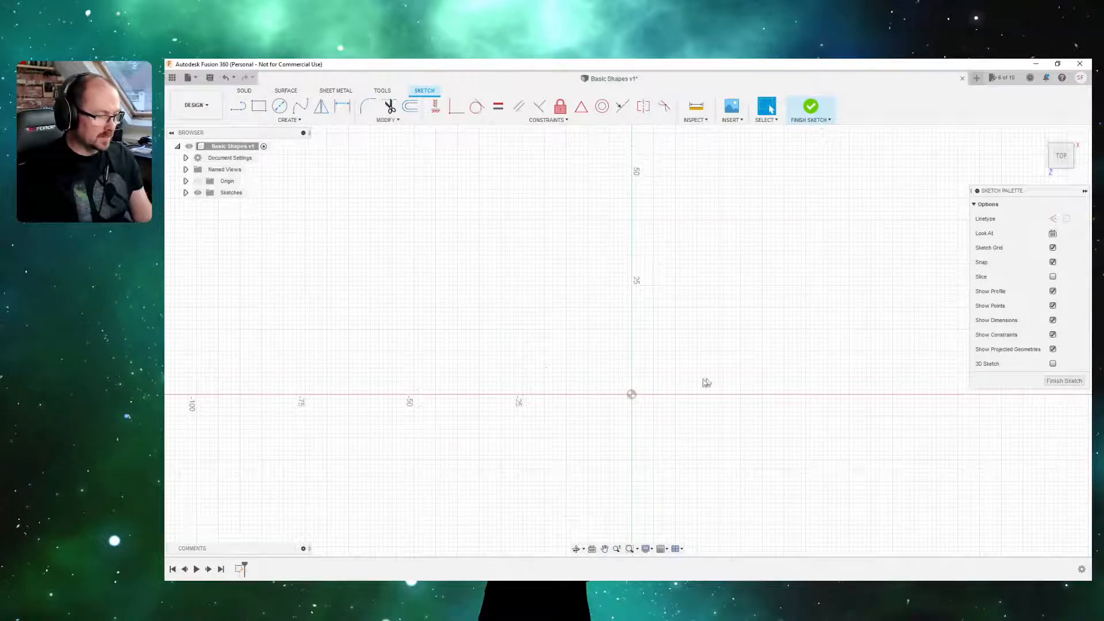
scroll(675, 374, "down", 1)
scroll(676, 375, "up", 3)
mouse_move(665, 368)
middle_mouse_down()
mouse_move(679, 281)
mouse_move(697, 253)
middle_mouse_up()
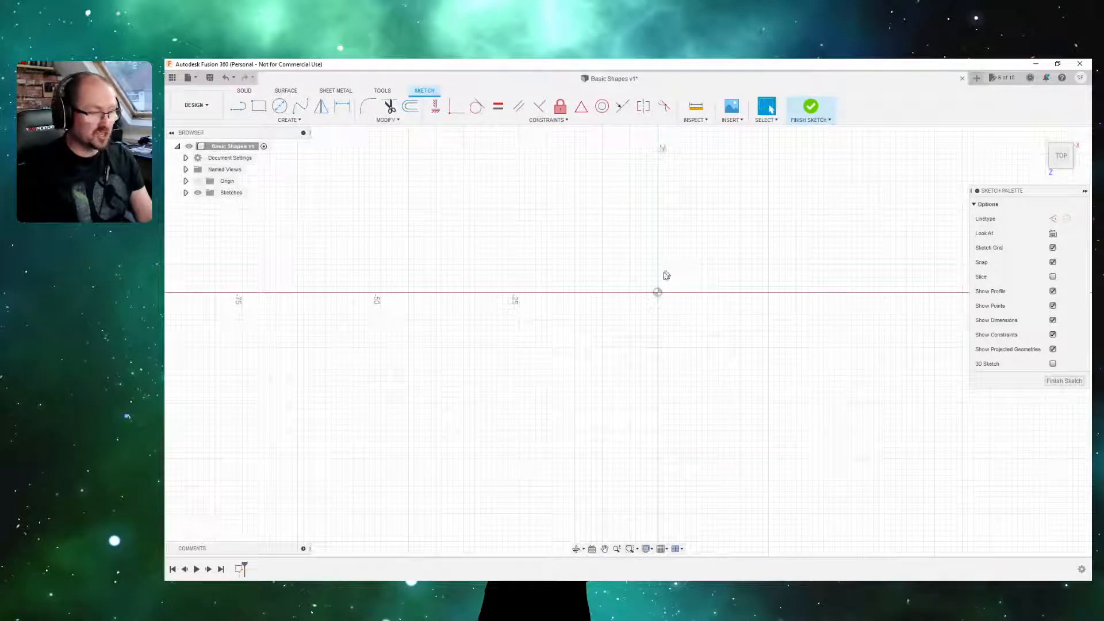
mouse_move(683, 265)
middle_mouse_down("shift")
mouse_move(649, 192)
mouse_move(685, 212)
mouse_move(753, 200)
mouse_move(652, 207)
mouse_move(731, 192)
mouse_move(670, 222)
mouse_move(606, 202)
mouse_move(688, 205)
mouse_move(684, 215)
mouse_move(719, 202)
mouse_move(631, 207)
mouse_move(703, 194)
mouse_move(646, 199)
mouse_move(644, 180)
mouse_move(644, 191)
middle_mouse_up("shift")
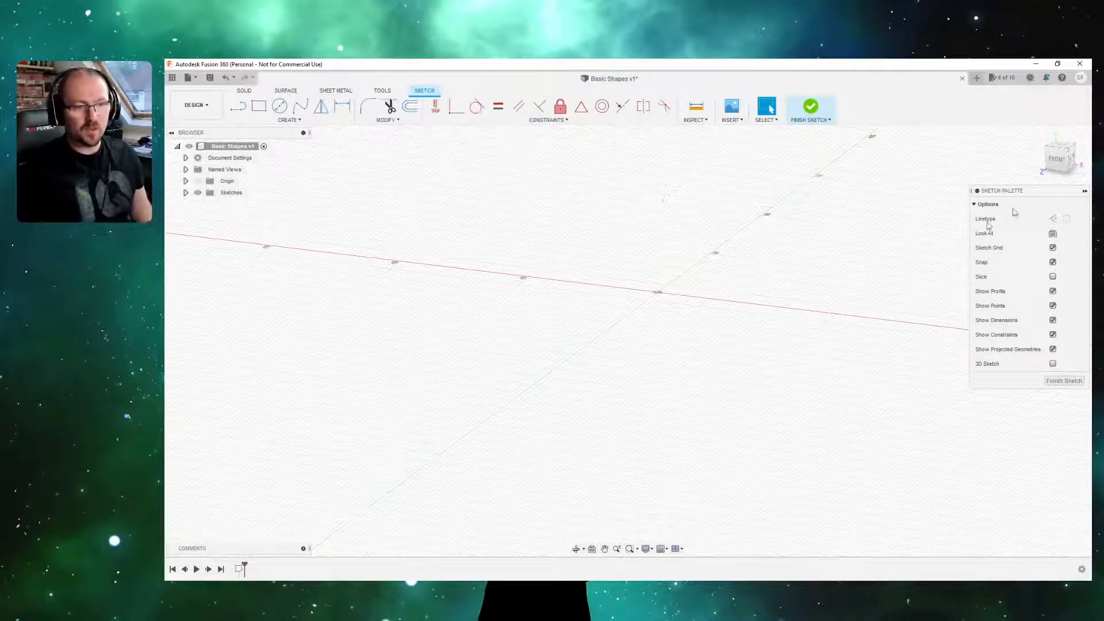
left_click(1062, 149)
middle_click_drag(725, 280, 683, 232)
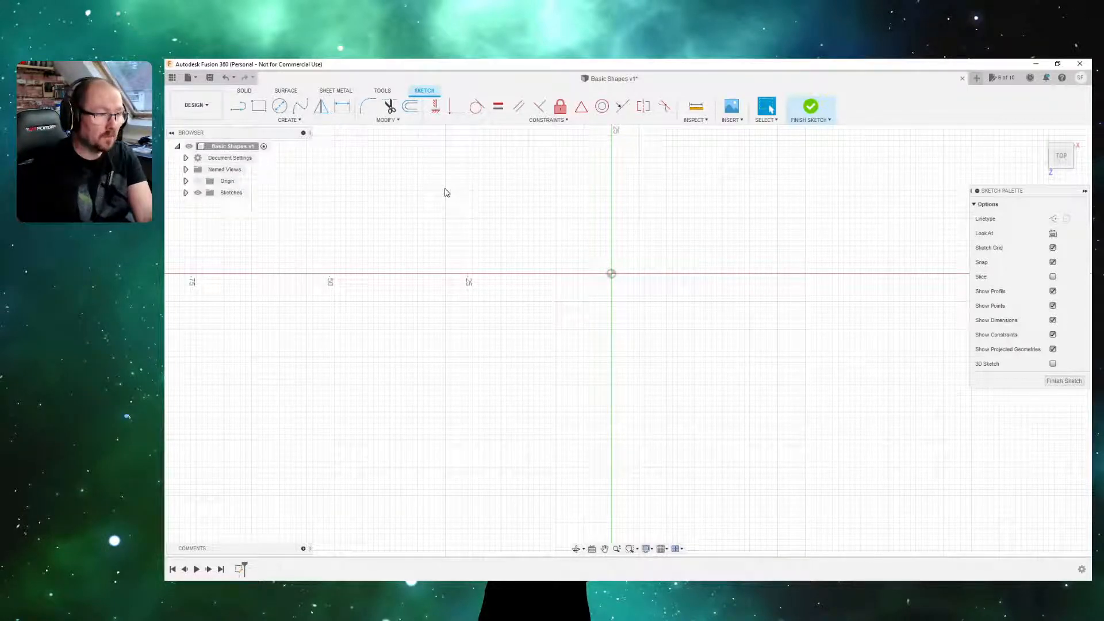
Draw a closed rectangle with the Line tool, starting at the origin, about 14 mm wide and 20 mm high.
key("l")
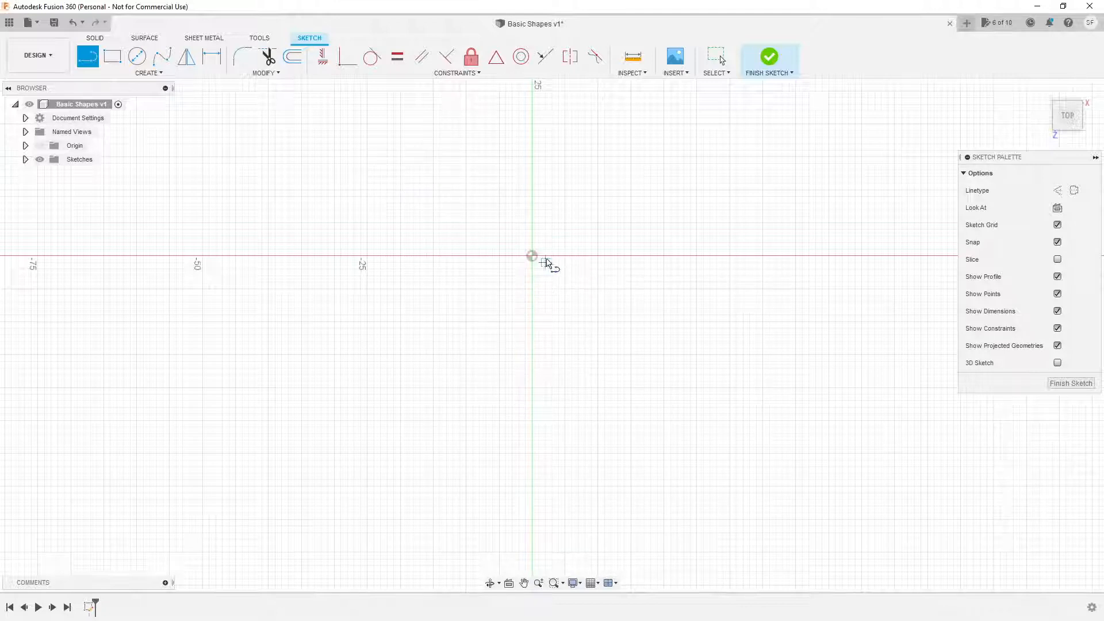
left_click(530, 256)
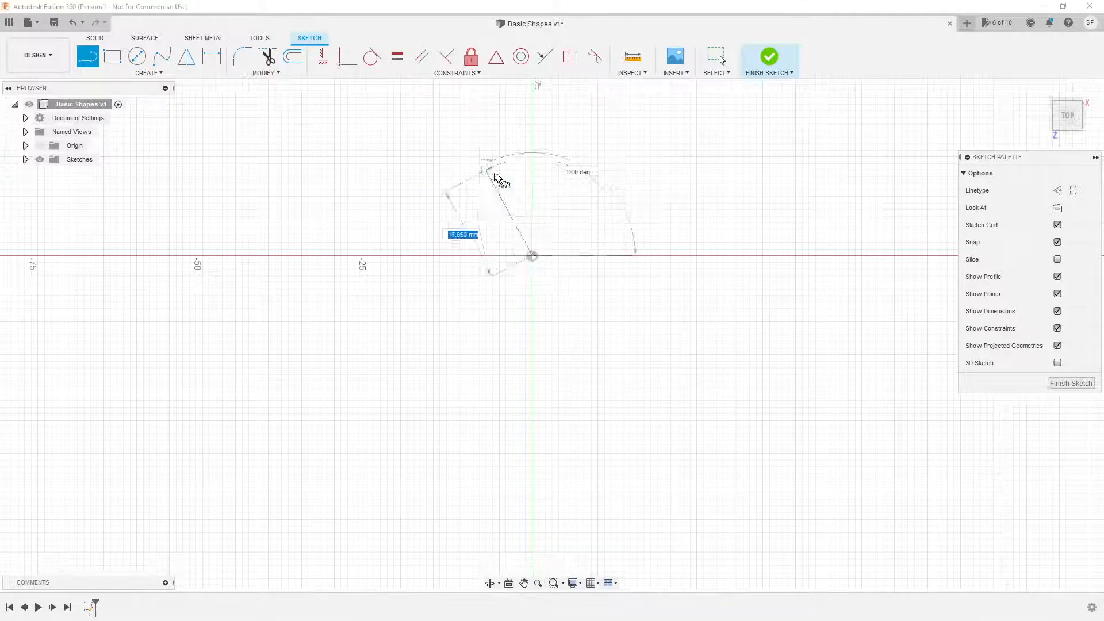
left_click(532, 123)
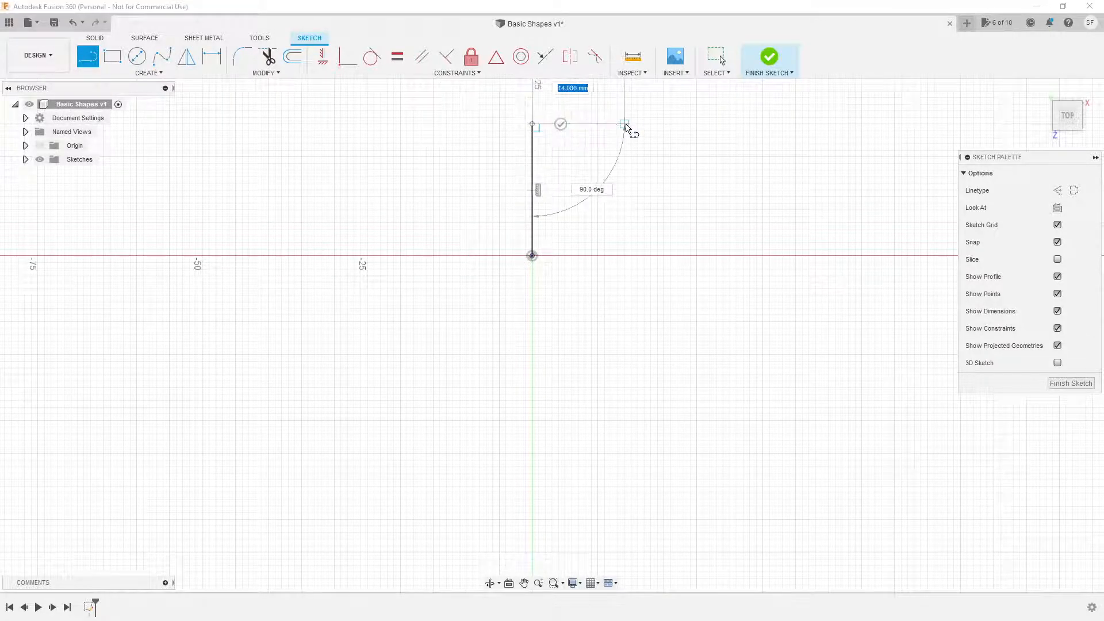
left_click(625, 124)
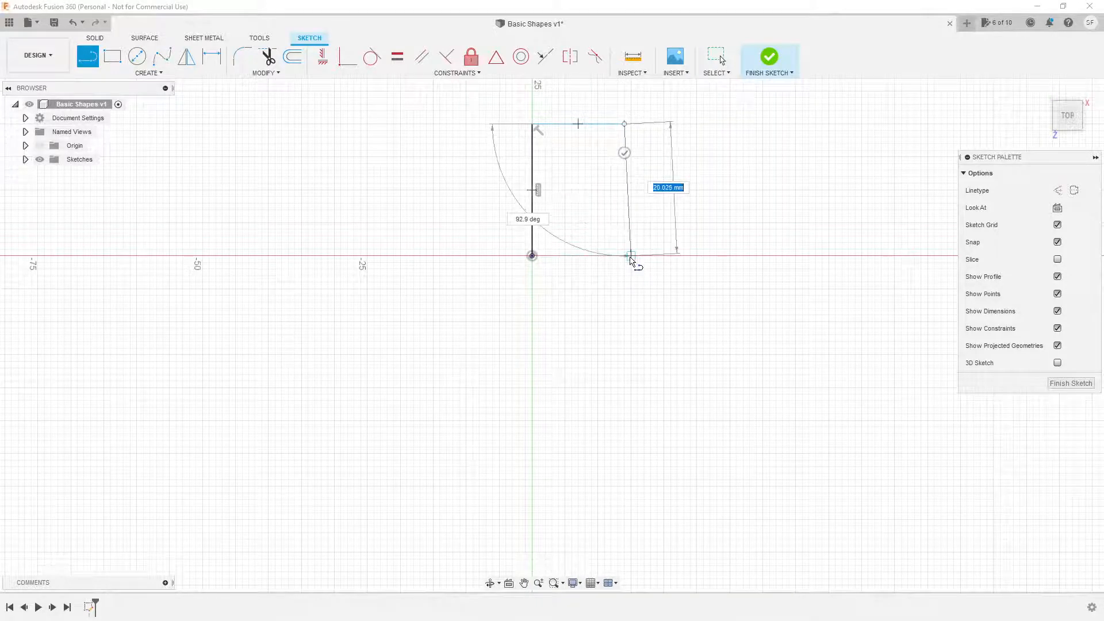
left_click(625, 256)
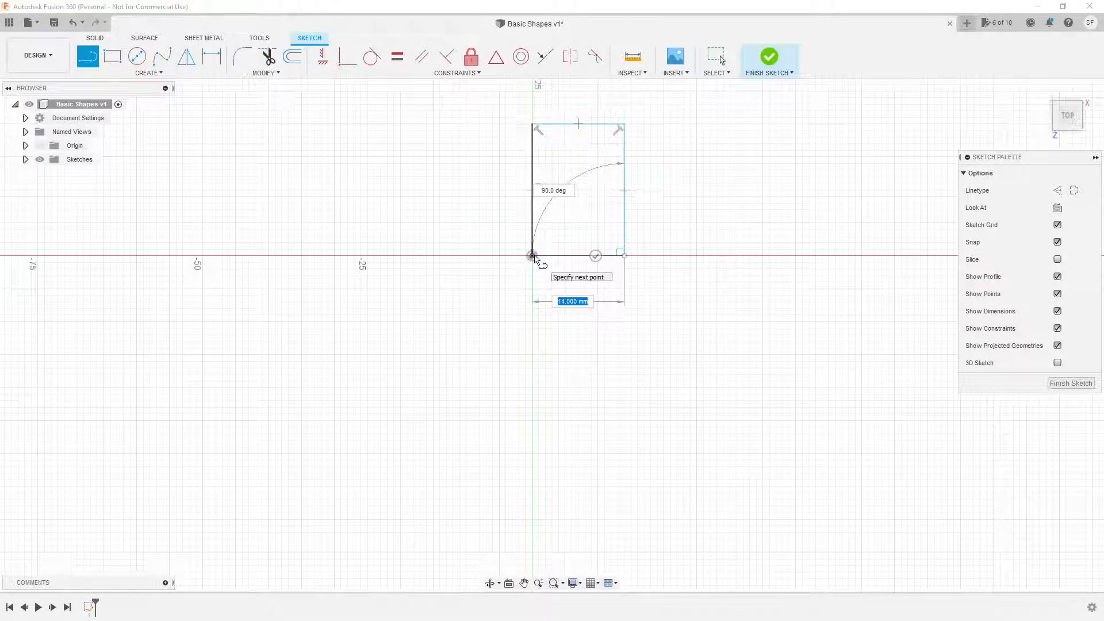
left_click(533, 257)
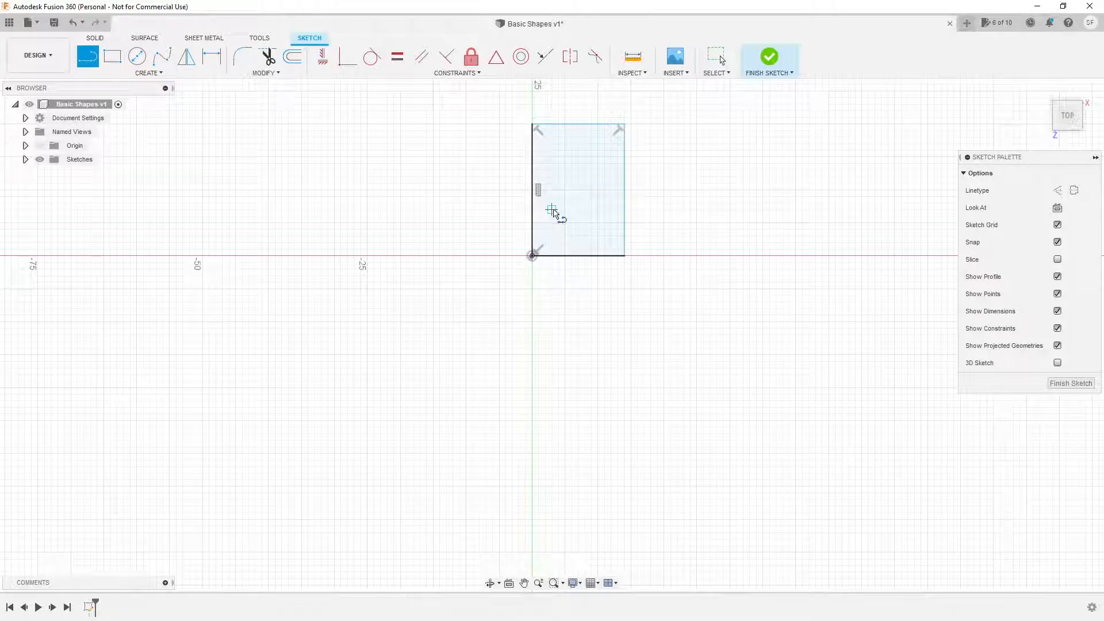
middle_click_drag(693, 156, 713, 301)
scroll(636, 345, "up", 5)
scroll(525, 282, "up", 2)
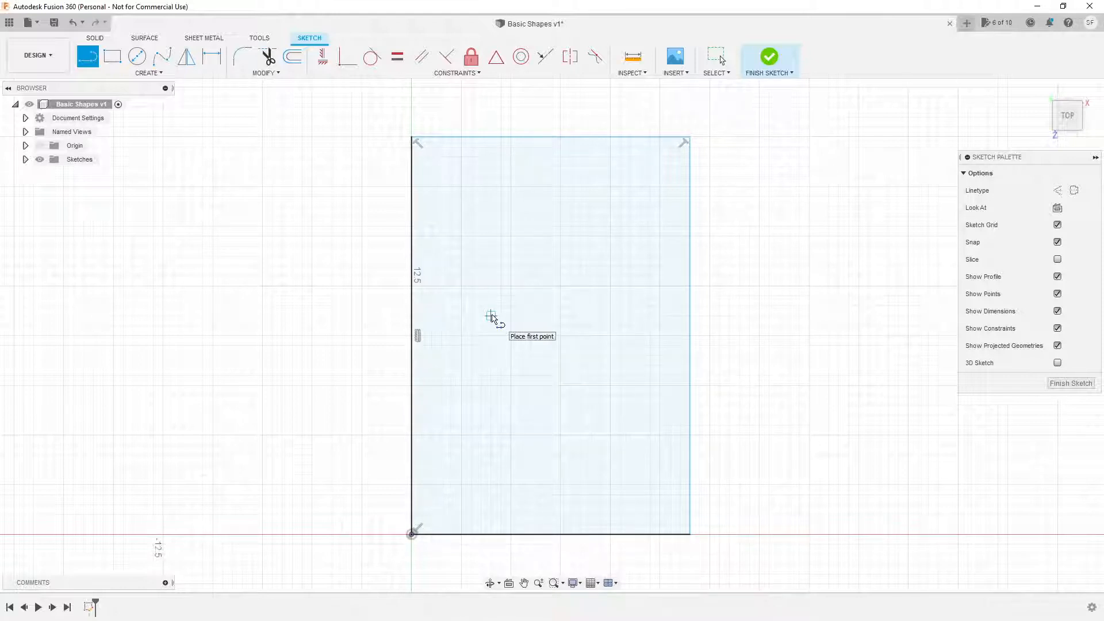
scroll(464, 328, "down", 5)
scroll(463, 326, "down", 1)
scroll(604, 370, "down", 1)
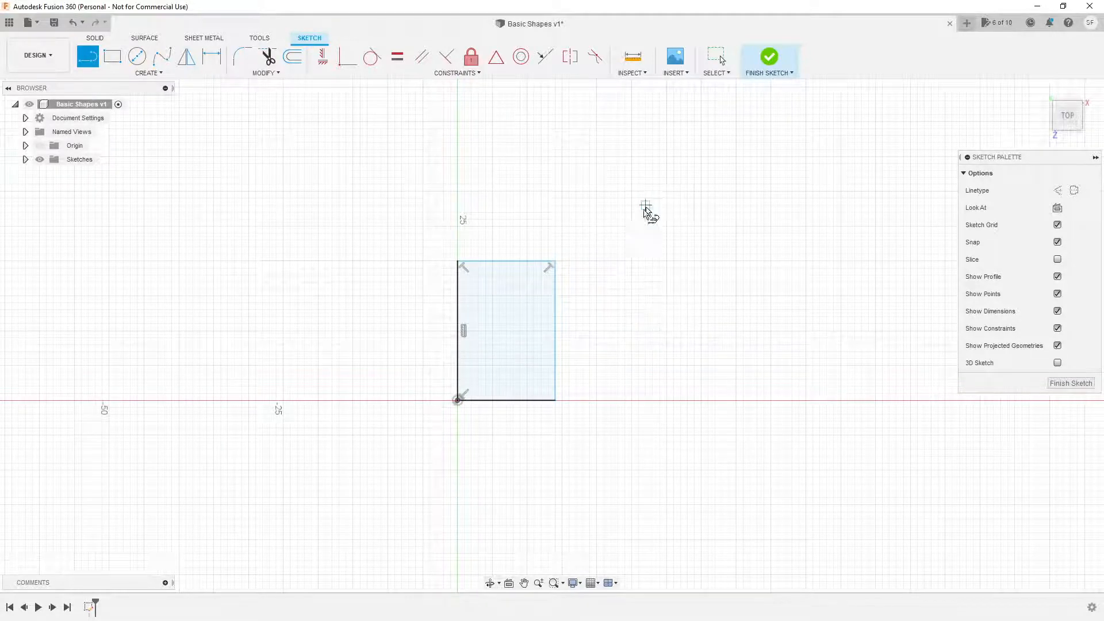
Dimension the rectangle's upper edge and its outer vertical edge to 25 mm each.
key("d")
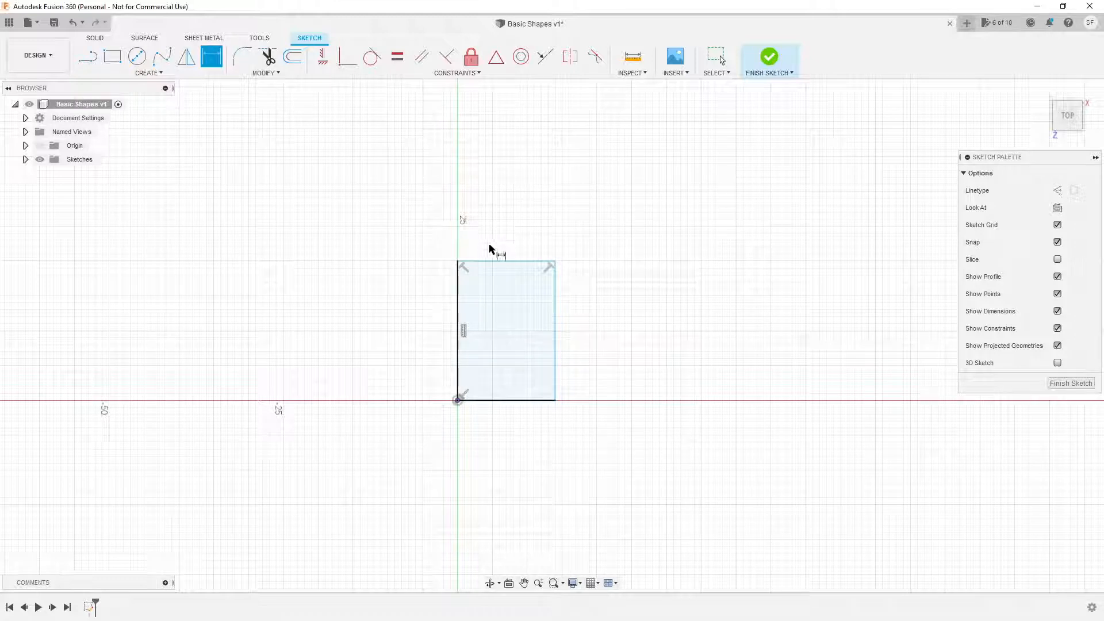
left_click(511, 266)
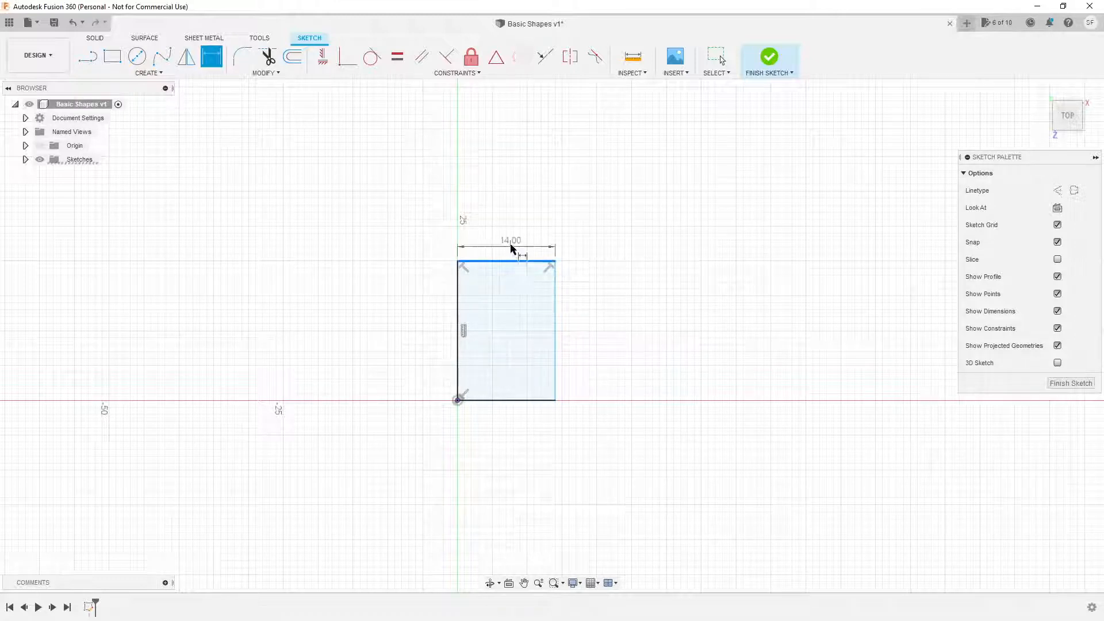
left_click(510, 246)
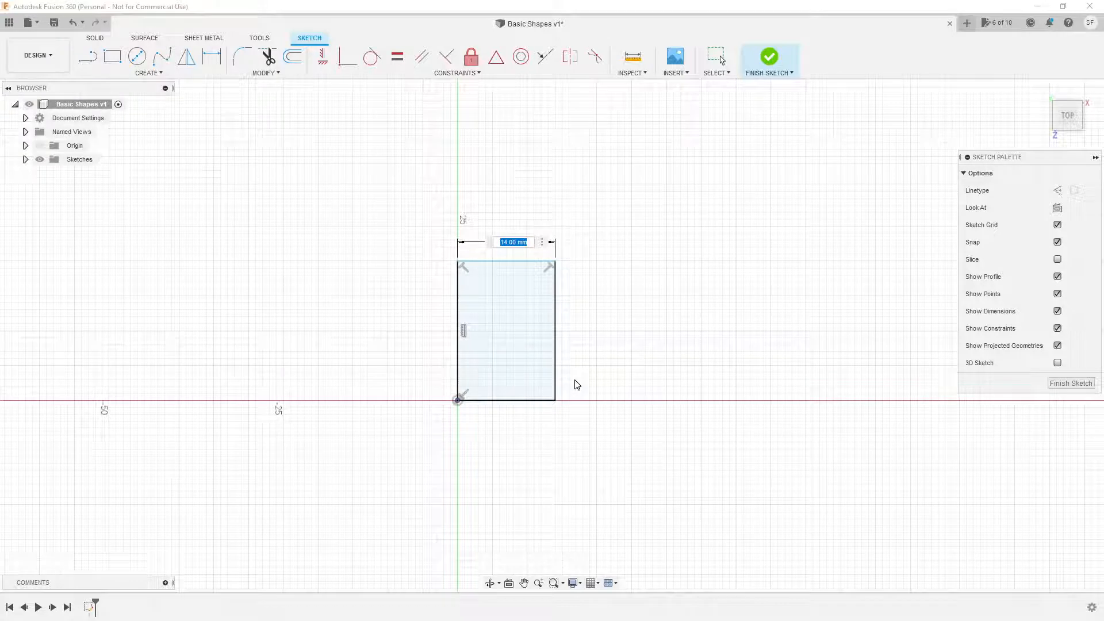
type("25")
key("Return")
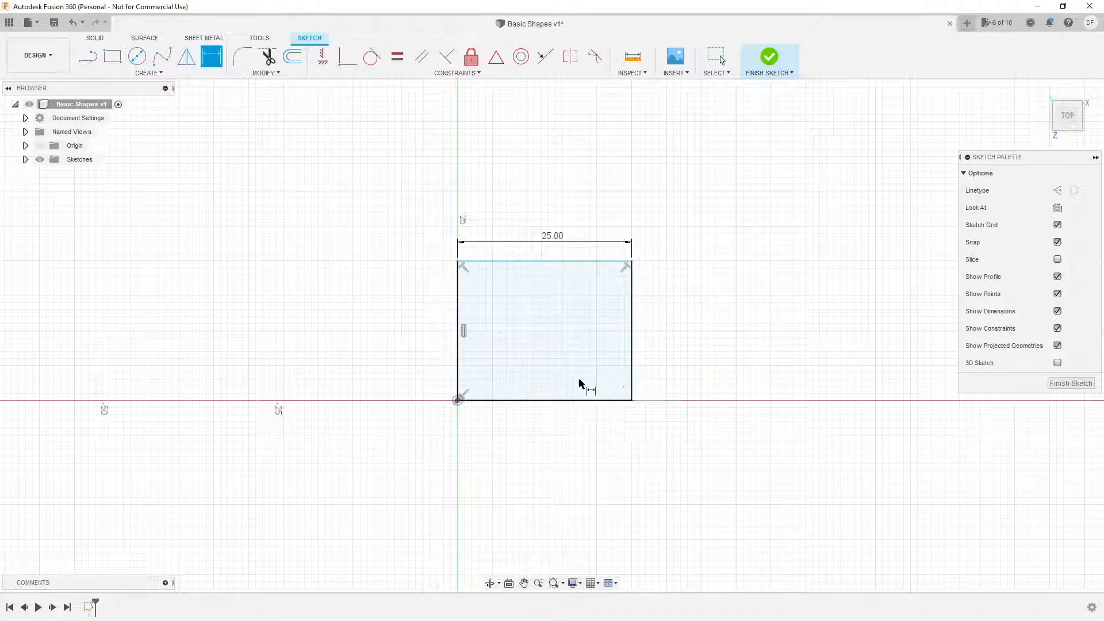
left_click(633, 326)
left_click(674, 325)
type("25")
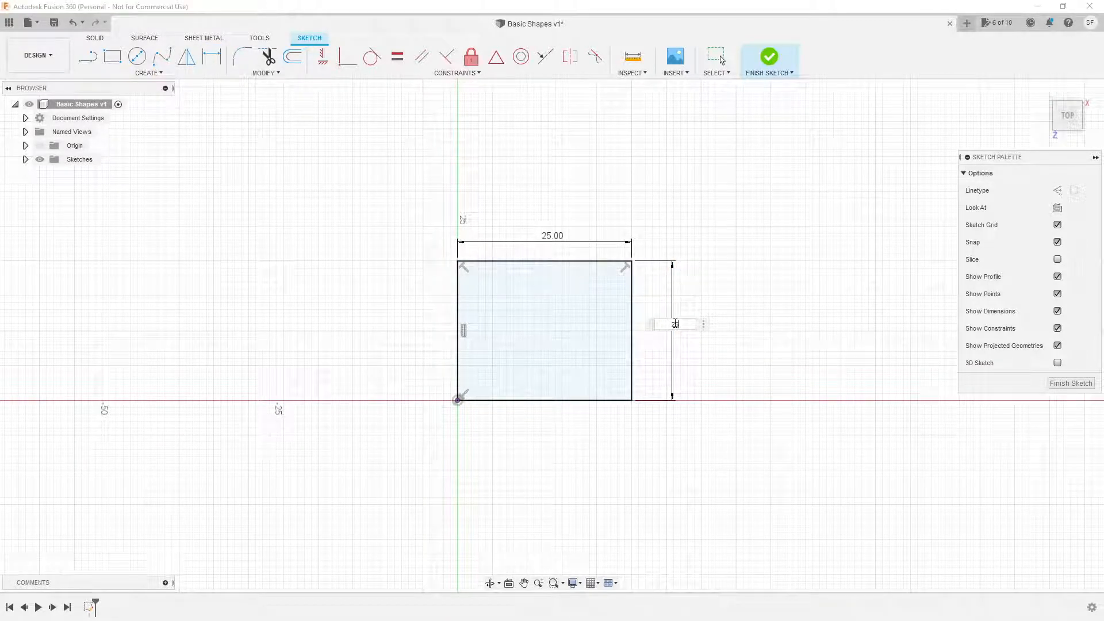
key("Return")
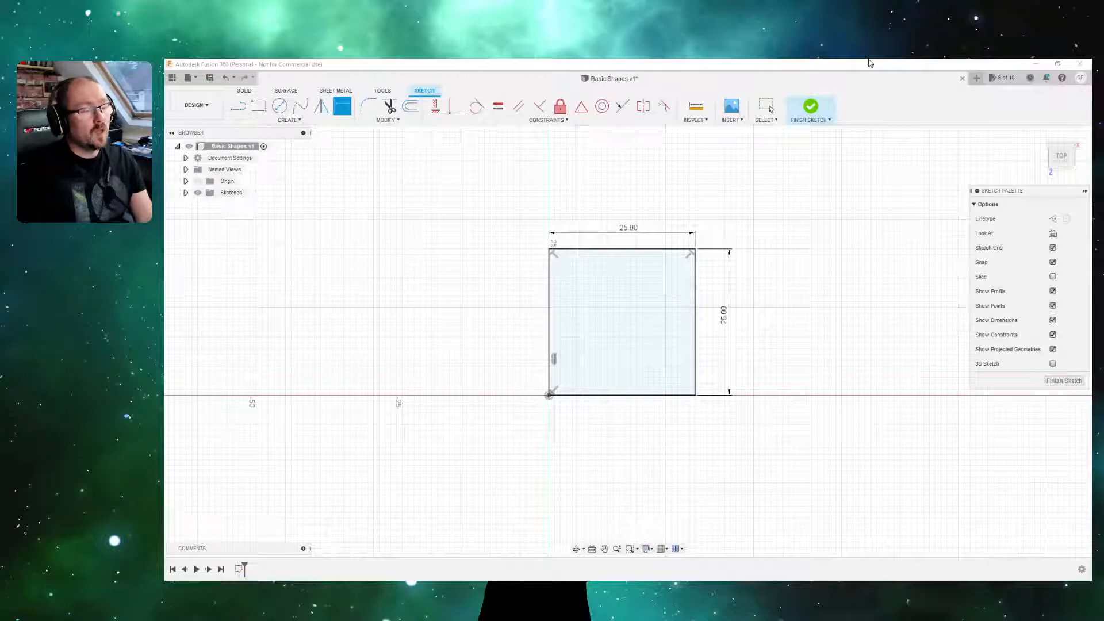
Finish the square sketch and return to the solid modelling tools with the profile seen in 3D.
left_click(811, 108)
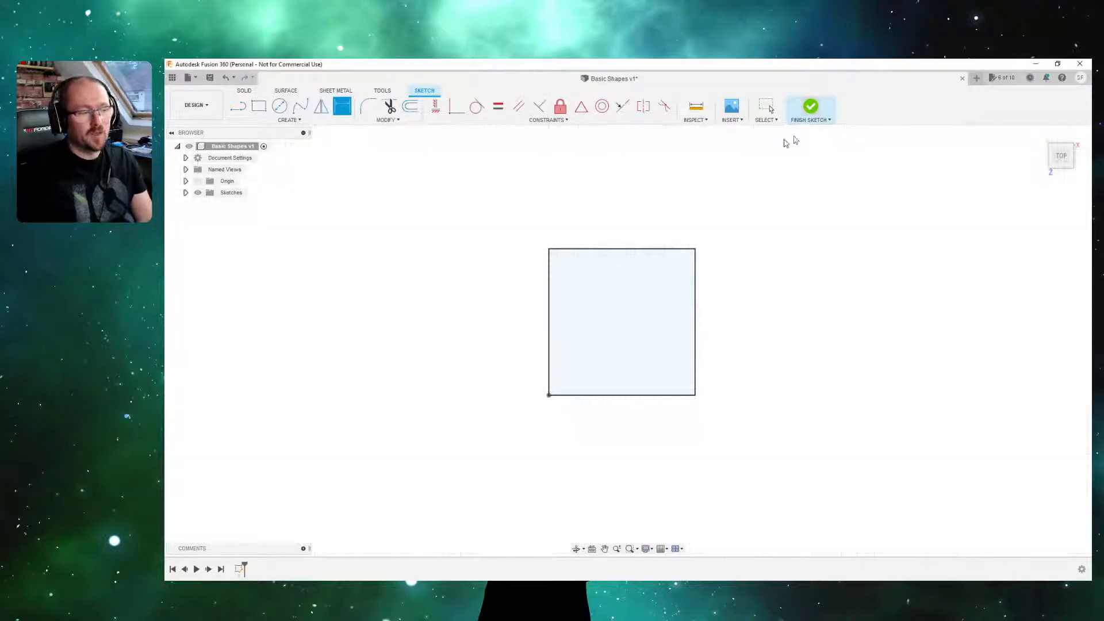
mouse_move(799, 389)
middle_mouse_down("shift")
mouse_move(786, 343)
mouse_move(787, 364)
mouse_move(846, 360)
mouse_move(801, 390)
mouse_move(737, 350)
mouse_move(804, 358)
mouse_move(830, 340)
mouse_move(809, 309)
mouse_move(799, 333)
mouse_move(821, 374)
mouse_move(807, 397)
middle_mouse_up("shift")
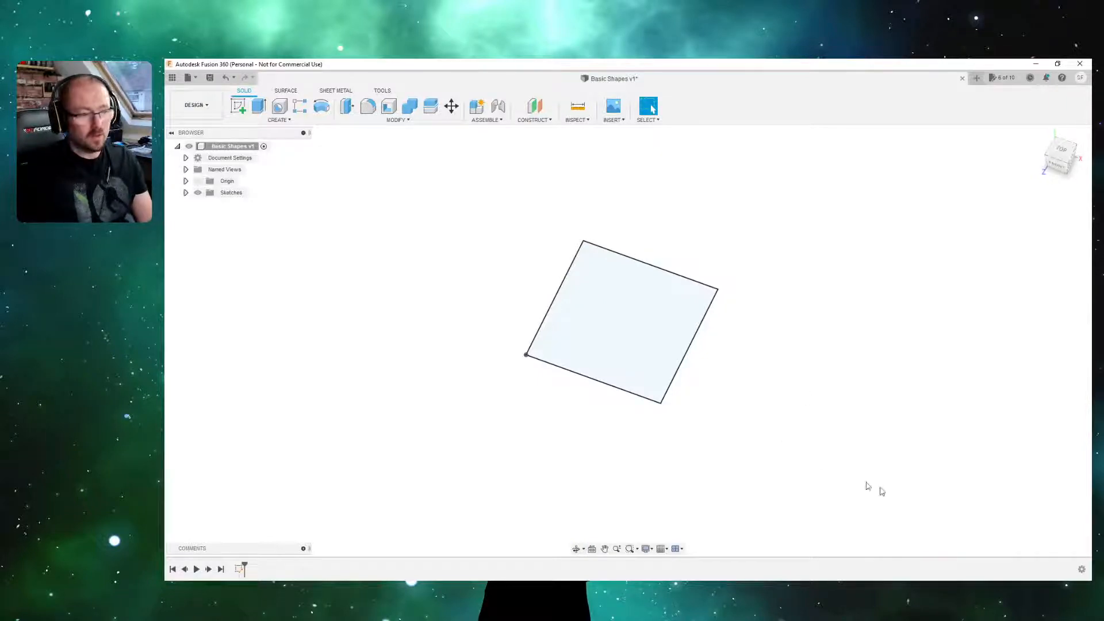
left_click(254, 148)
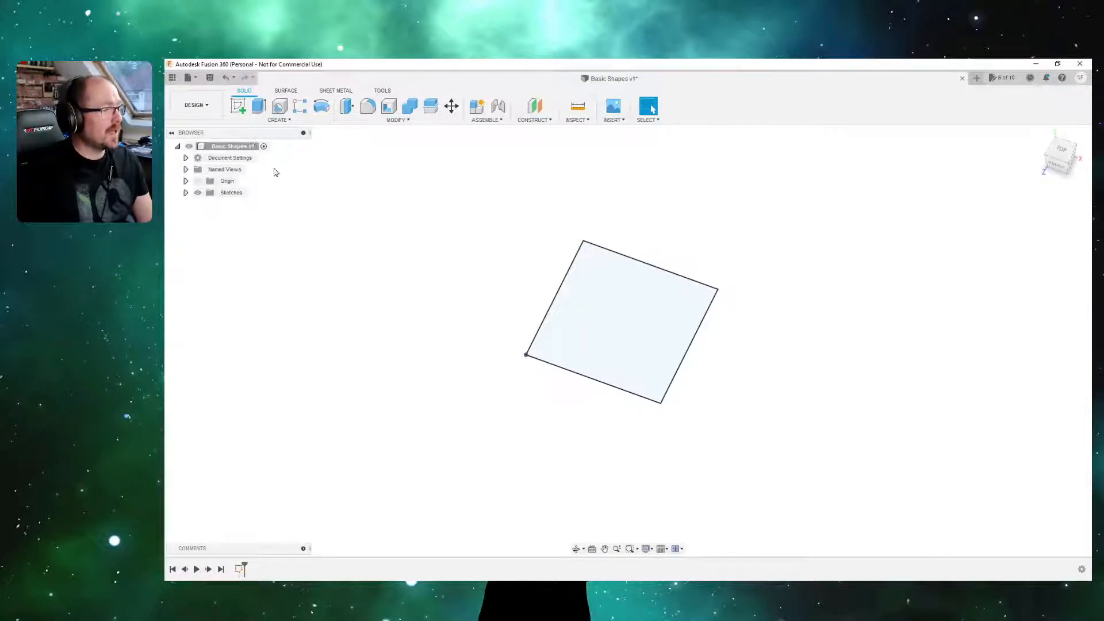
Extrude the square profile 25 mm upward to one side as a new body.
left_click(260, 106)
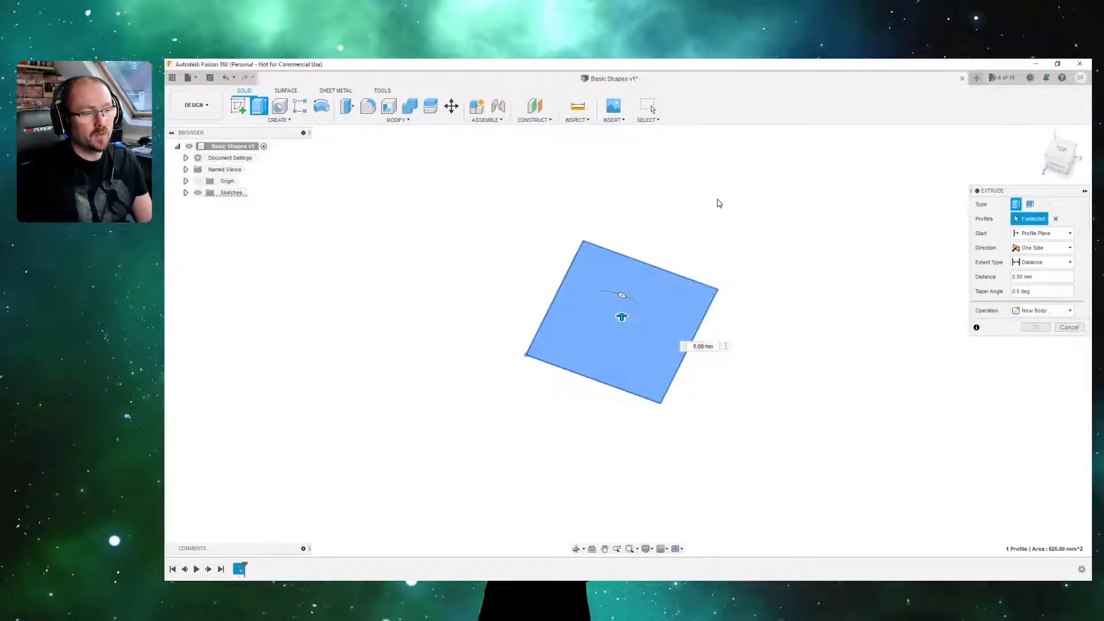
left_click(1056, 220)
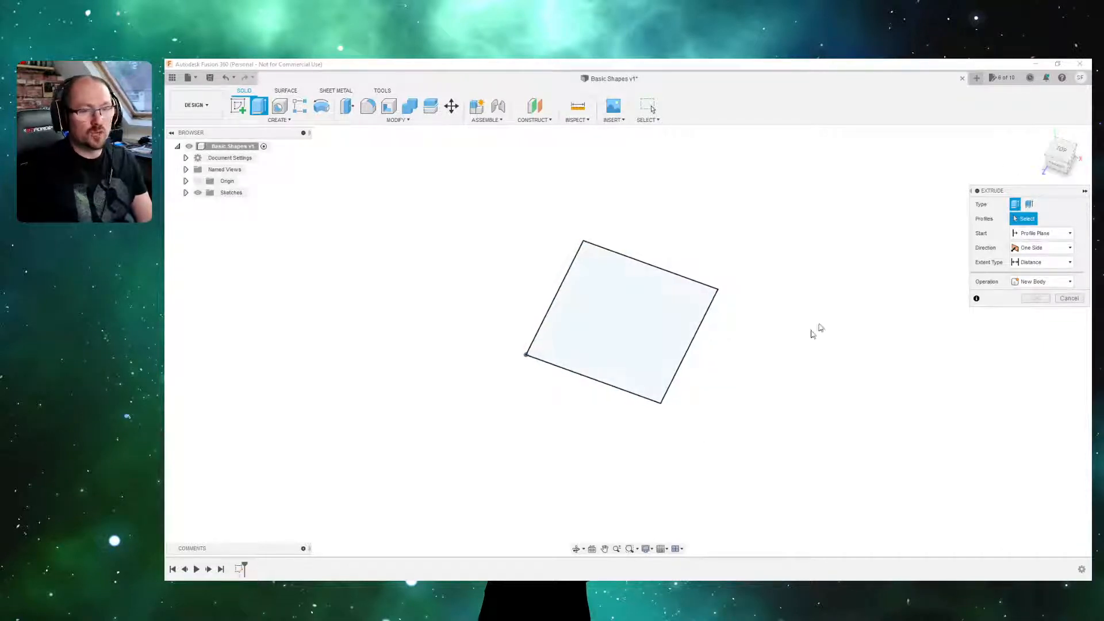
left_click(599, 304)
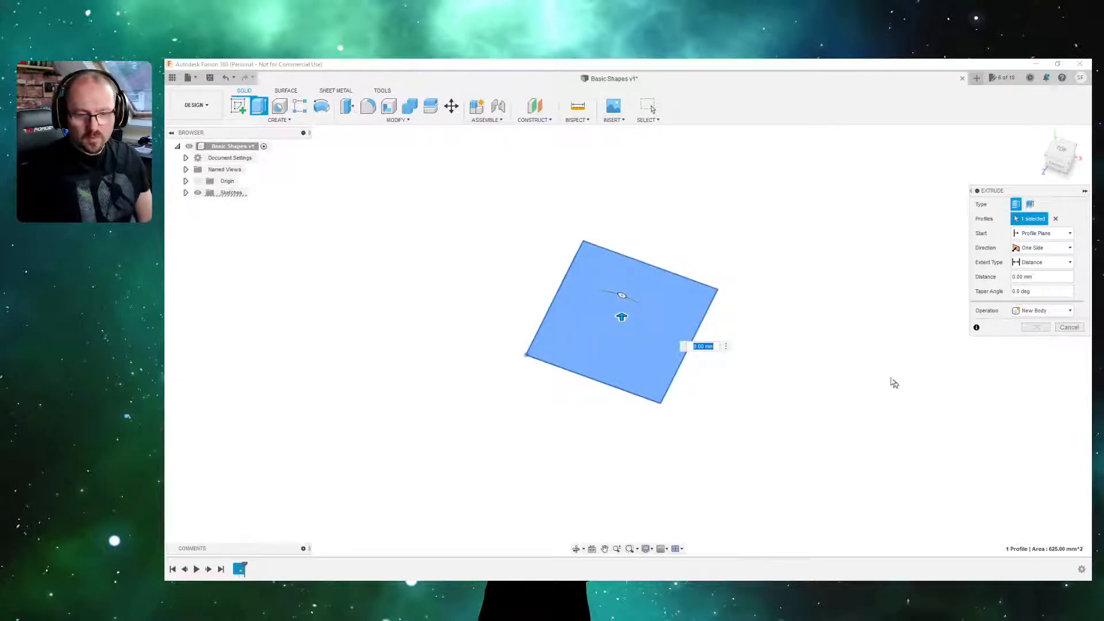
key("F4")
left_click_drag(814, 318, 790, 314)
middle_click_drag(811, 358, 833, 342, "shift")
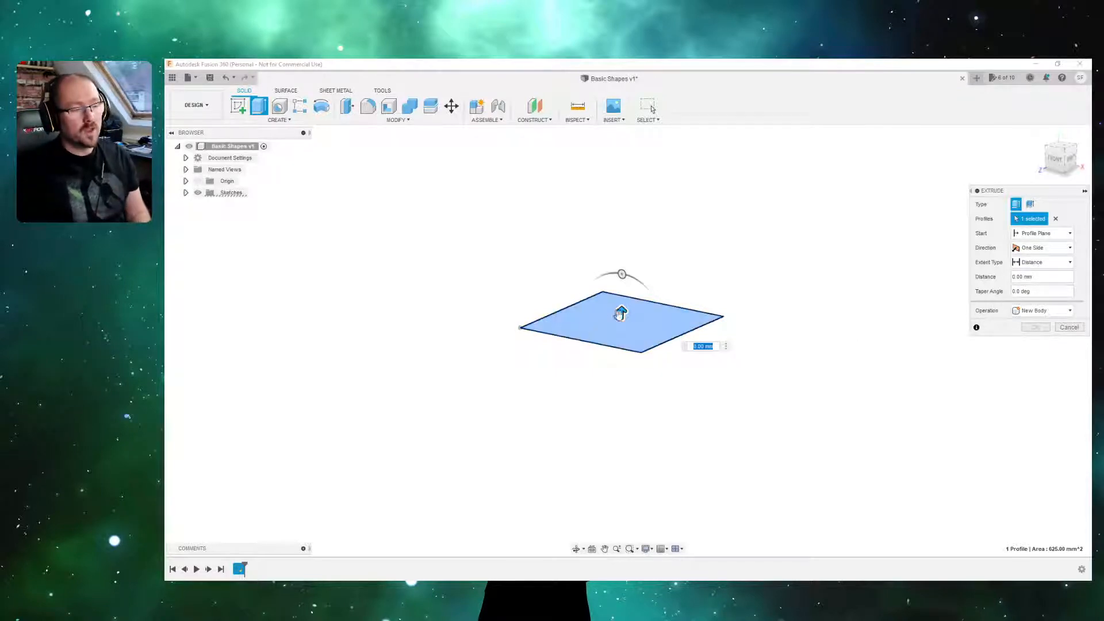
left_click_drag(621, 314, 632, 218)
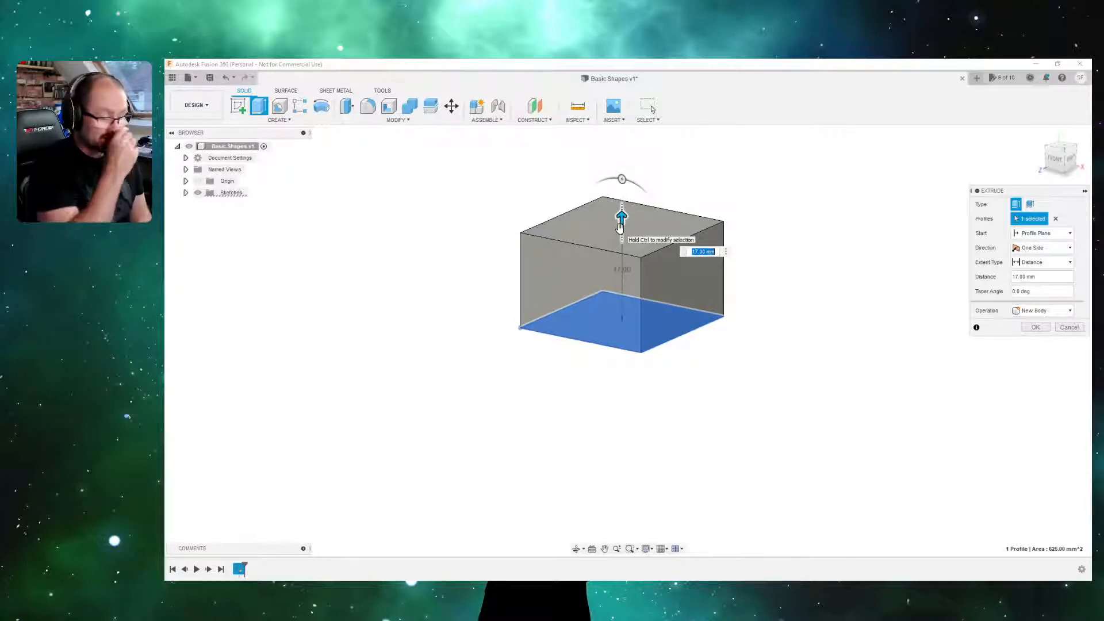
type("25")
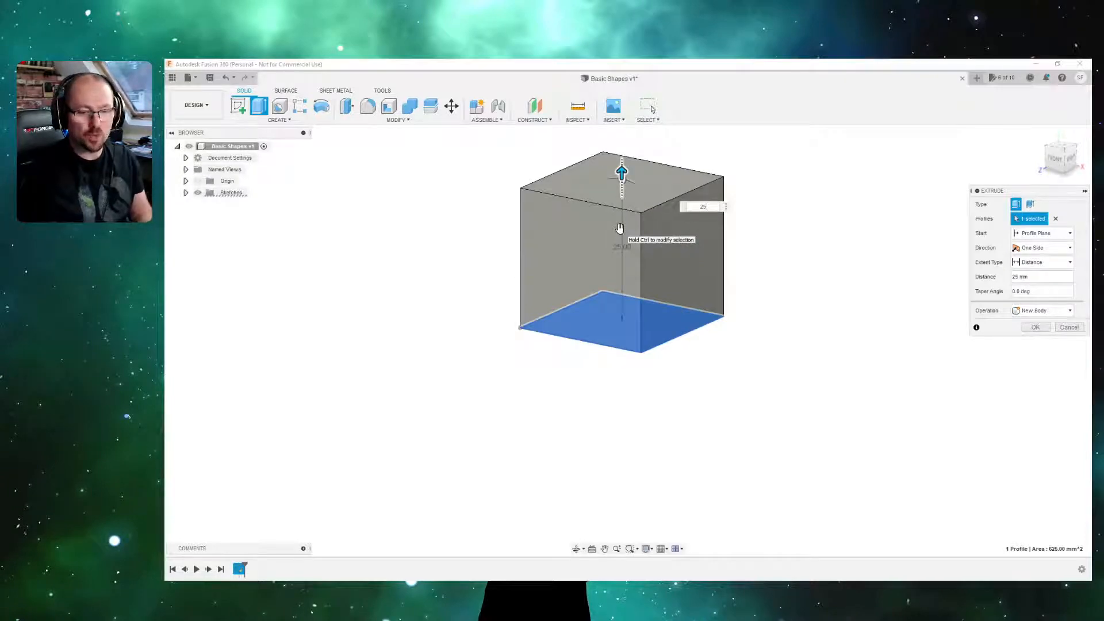
key("Return")
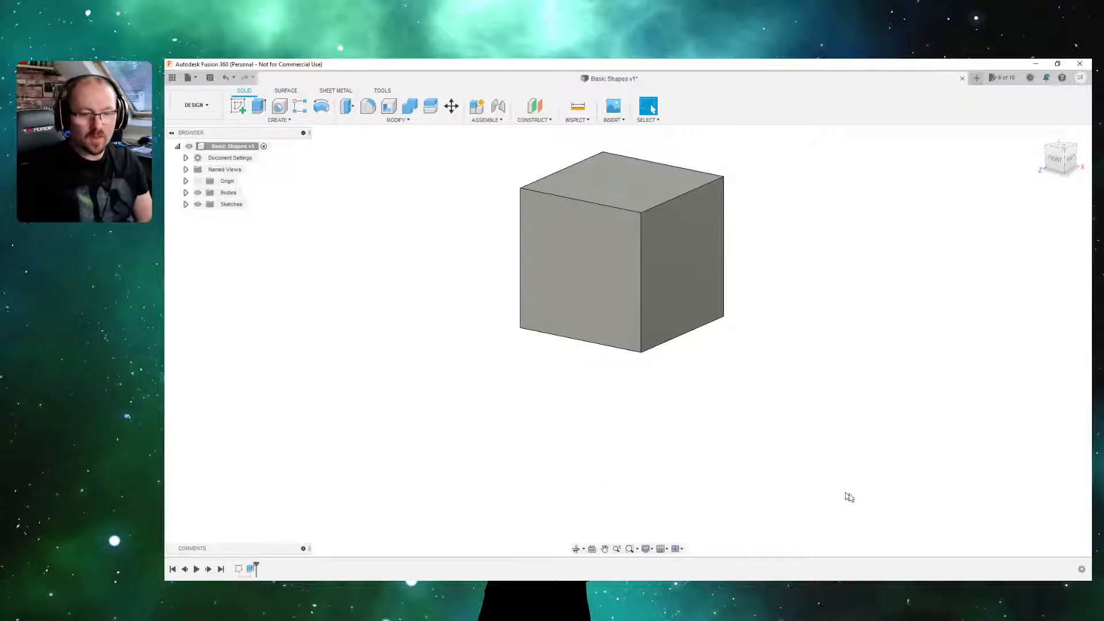
middle_click_drag(681, 347, 723, 360, "shift")
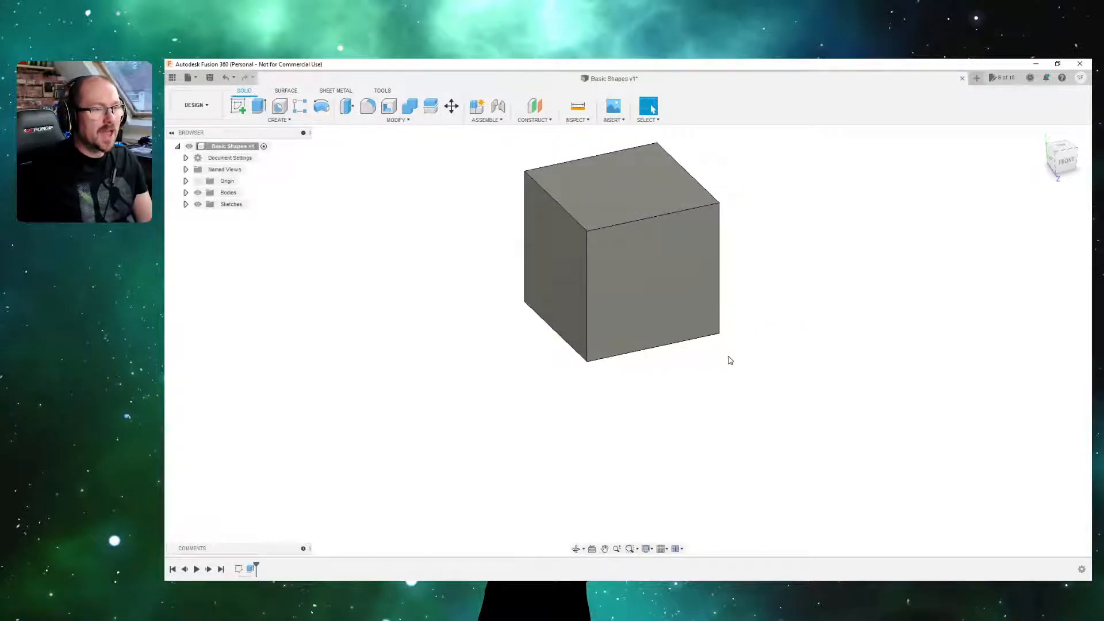
middle_click_drag(828, 314, 786, 343, "shift")
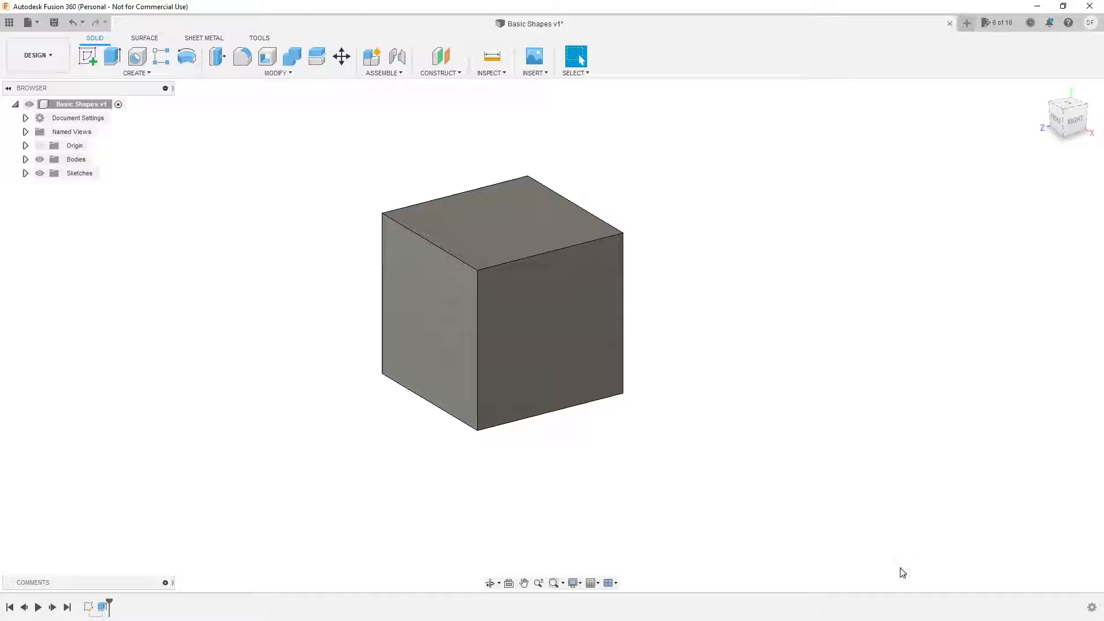
scroll(214, 490, "up", 2)
scroll(235, 475, "down", 3)
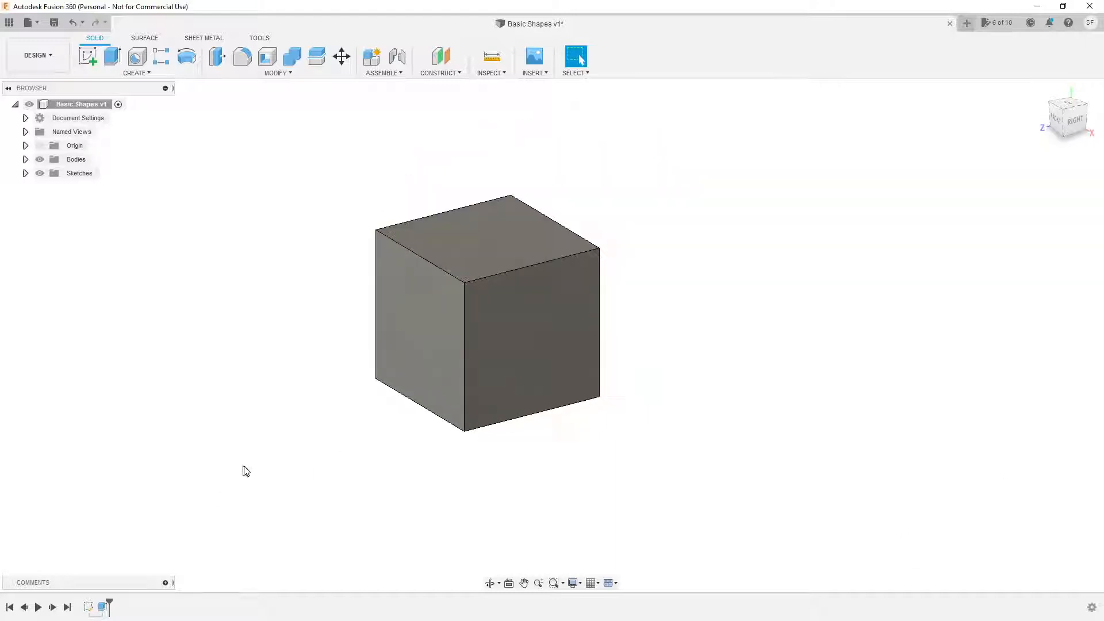
middle_click_drag(348, 448, 372, 469, "shift")
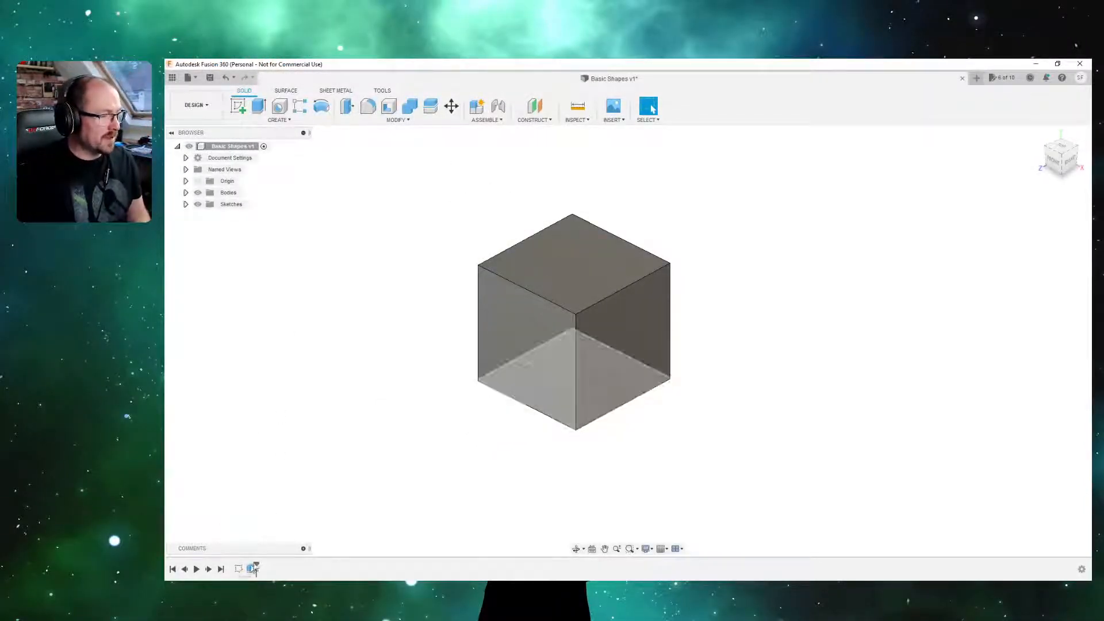
Edit the block's base sketch and set the square's upper edge dimension to 2 in.
right_click(238, 573)
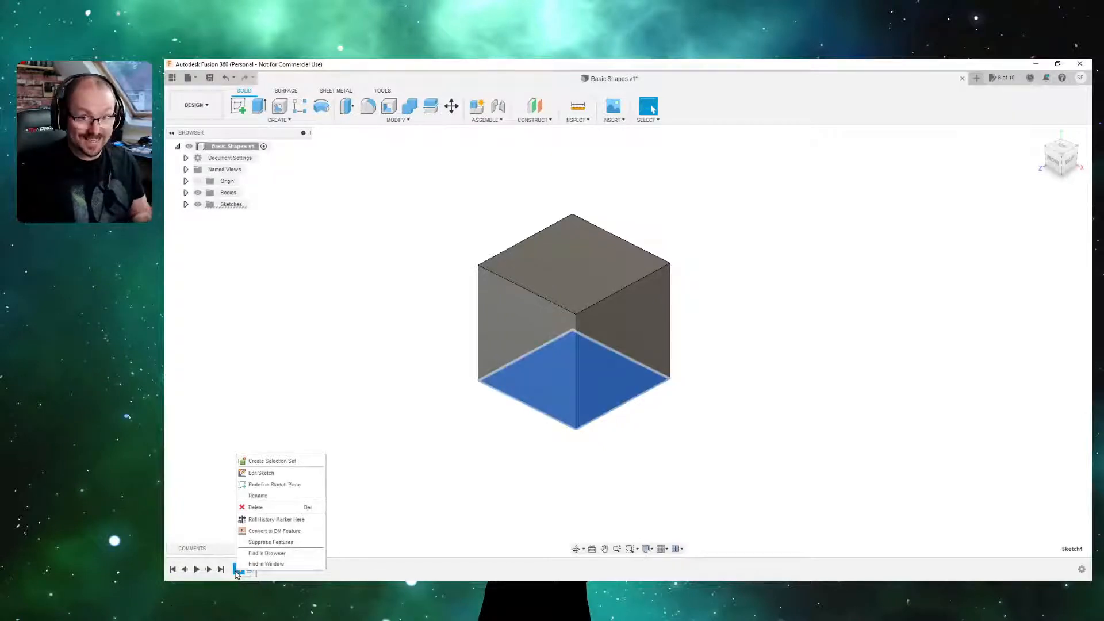
left_click(273, 474)
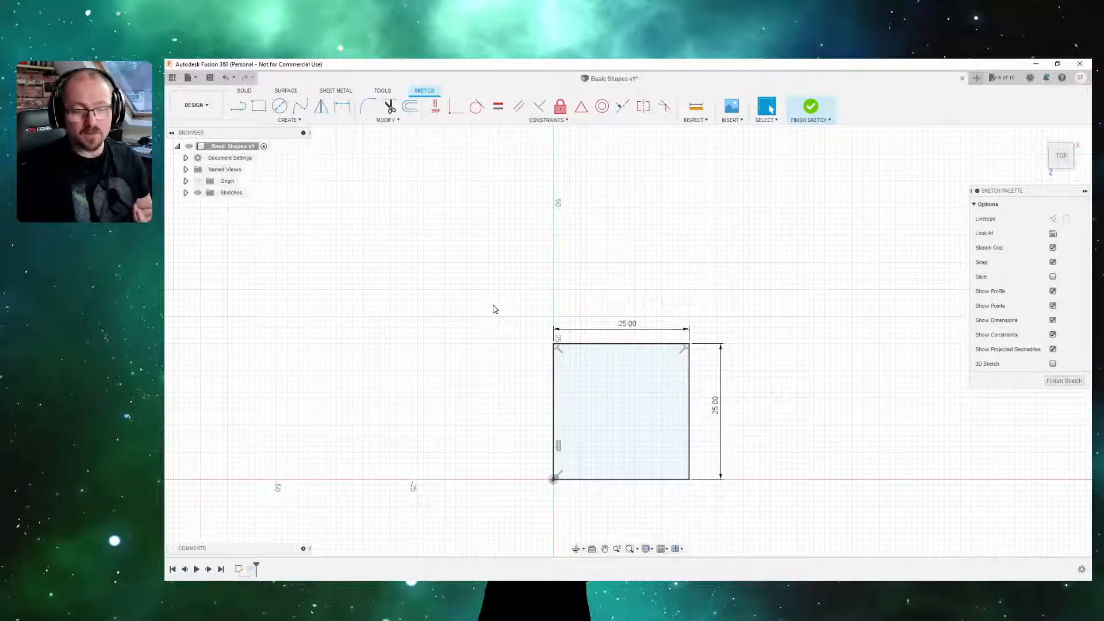
double_click(627, 326)
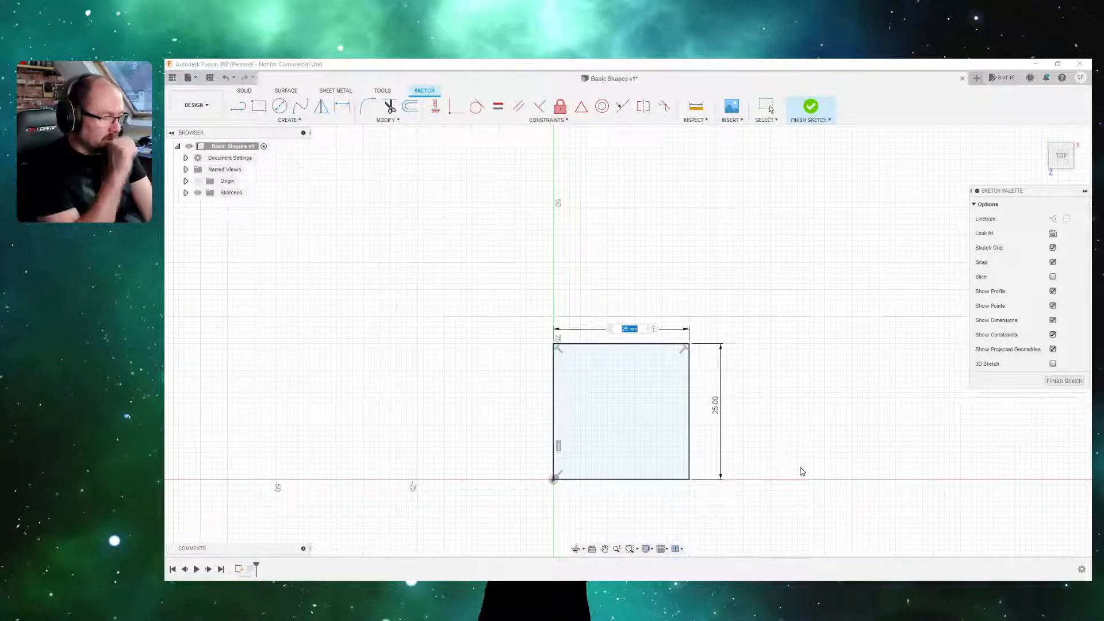
type("3")
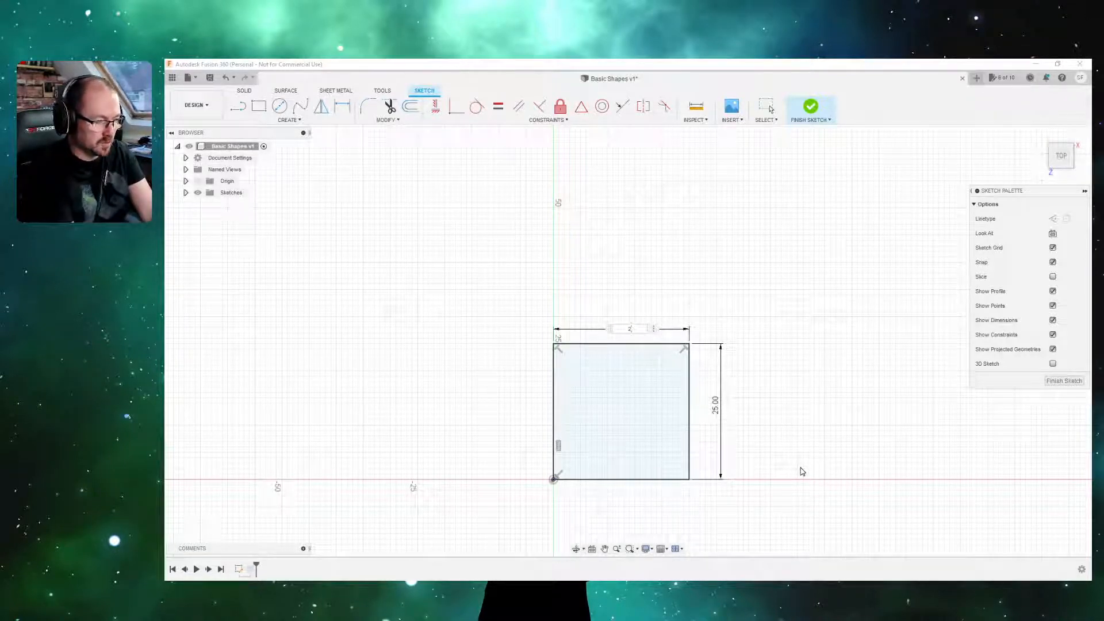
type(" inc")
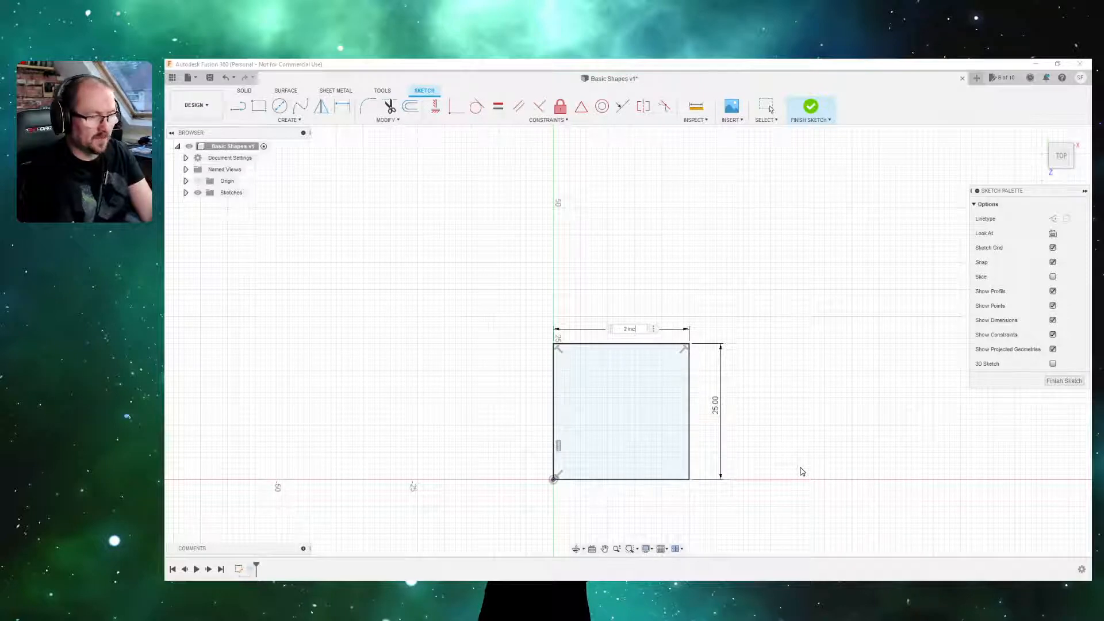
key("BackSpace")
key("BackSpace")
key("BackSpace")
key("BackSpace")
type("in")
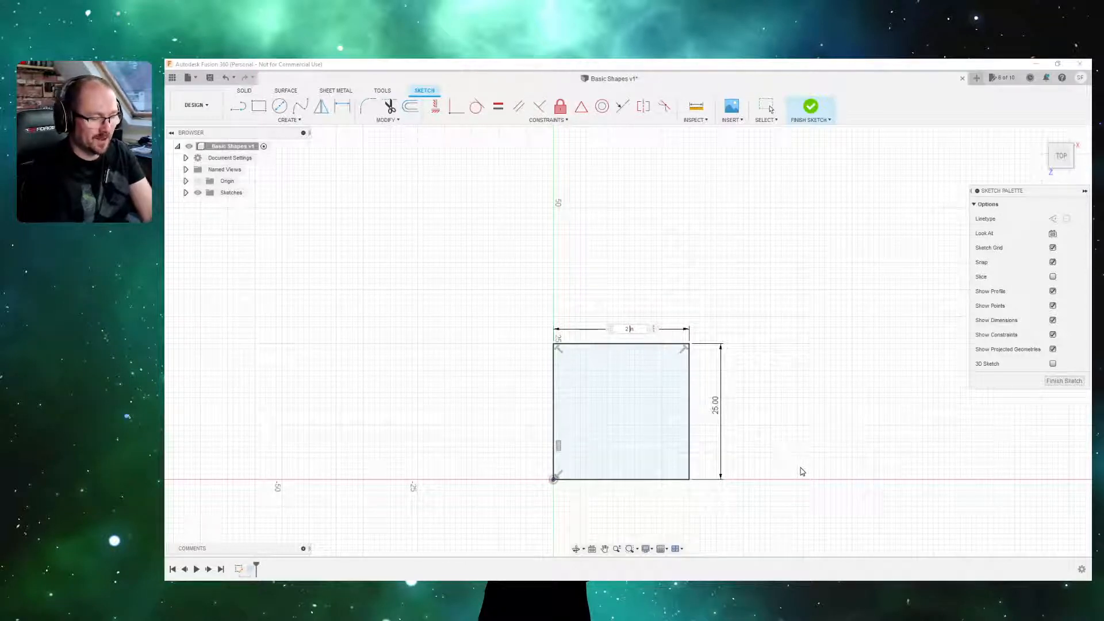
key("Return")
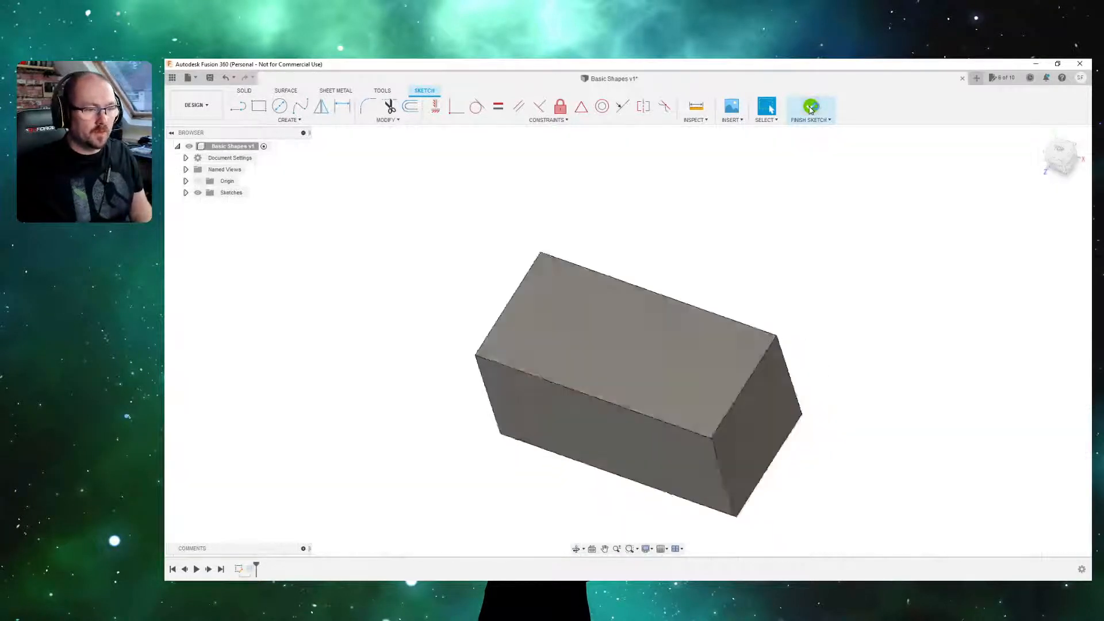
Finish the base sketch edit and look over the resized block from several angles.
left_click(810, 107)
middle_click_drag(725, 388, 752, 377, "shift")
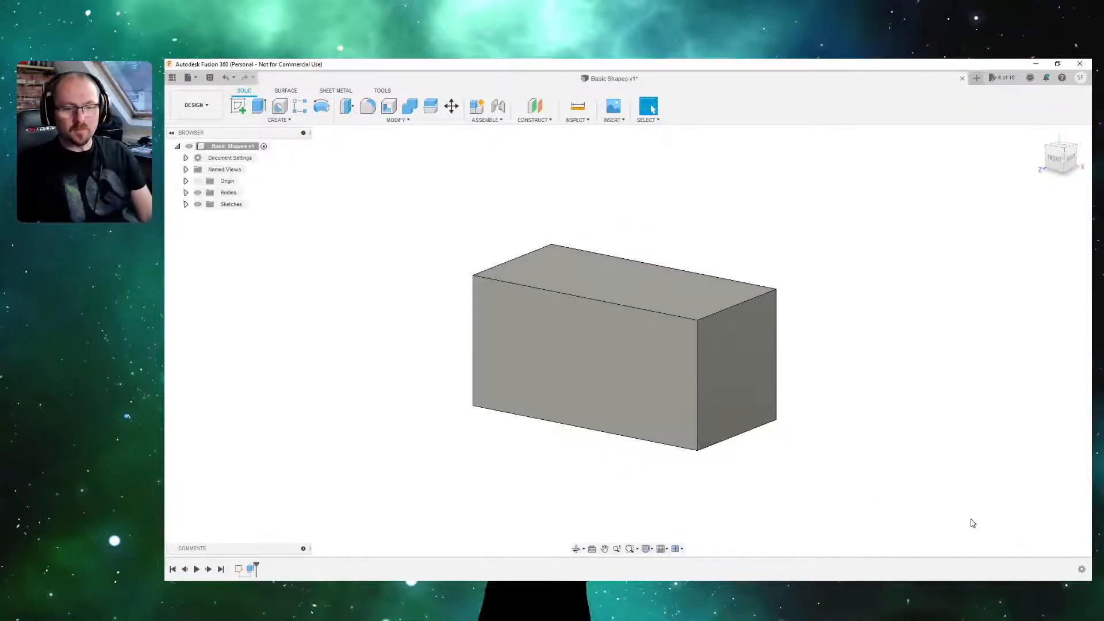
middle_click_drag(535, 298, 567, 323, "shift")
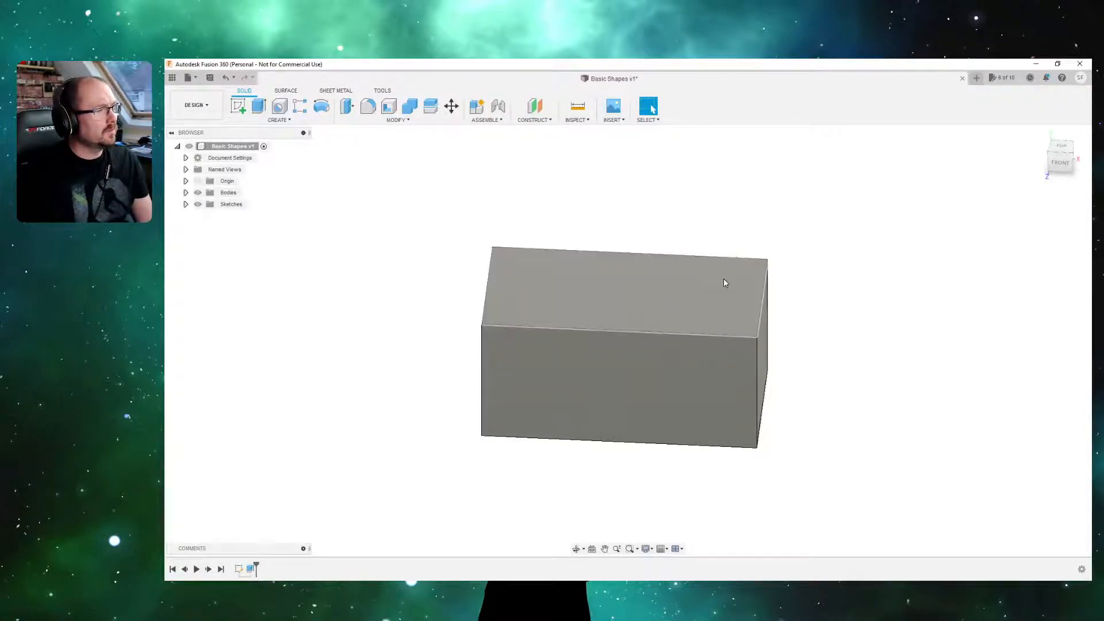
key("F4")
mouse_move(814, 308)
left_mouse_down()
mouse_move(710, 308)
mouse_move(785, 314)
mouse_move(819, 301)
mouse_move(829, 226)
mouse_move(816, 232)
mouse_move(828, 299)
left_mouse_up()
key("Escape")
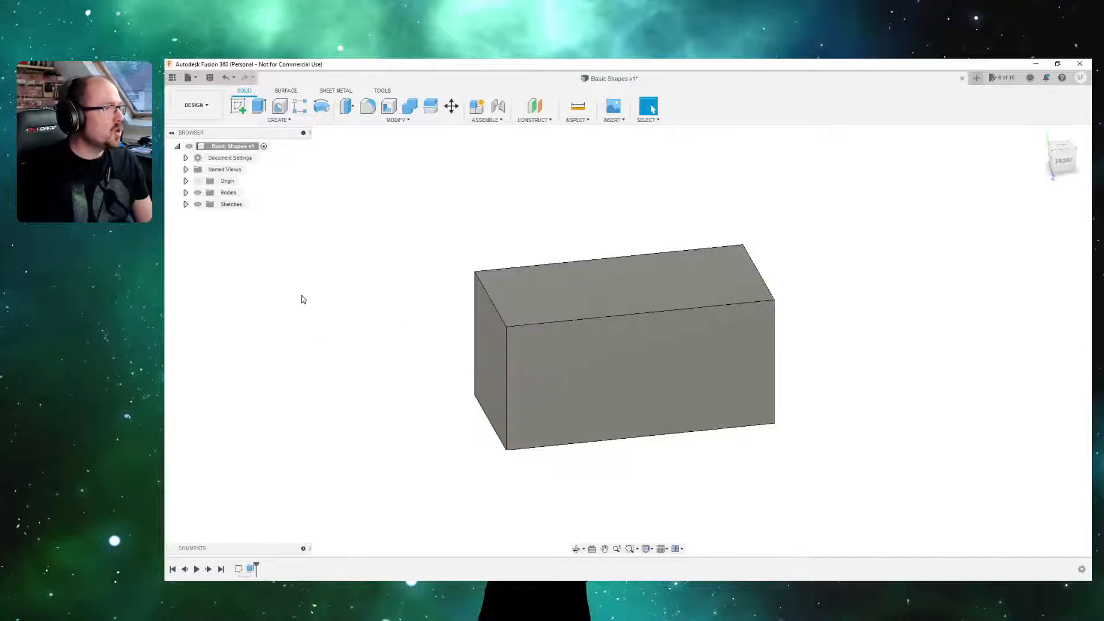
Start a sketch on the block's top face and draw an 8 mm diameter circle in its left half.
left_click(238, 106)
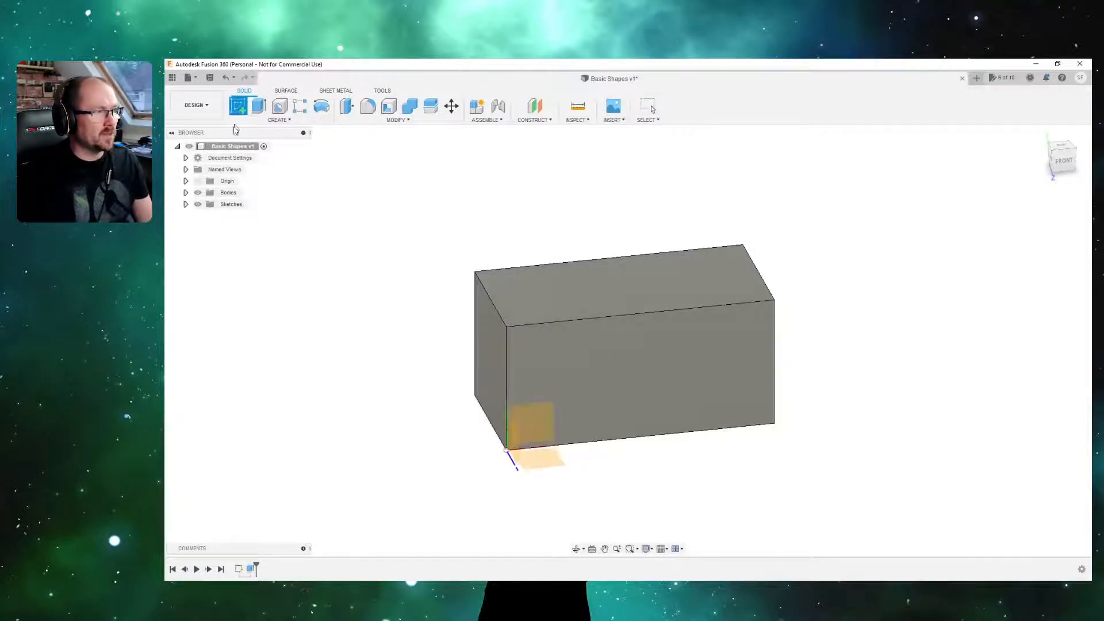
left_click(647, 308)
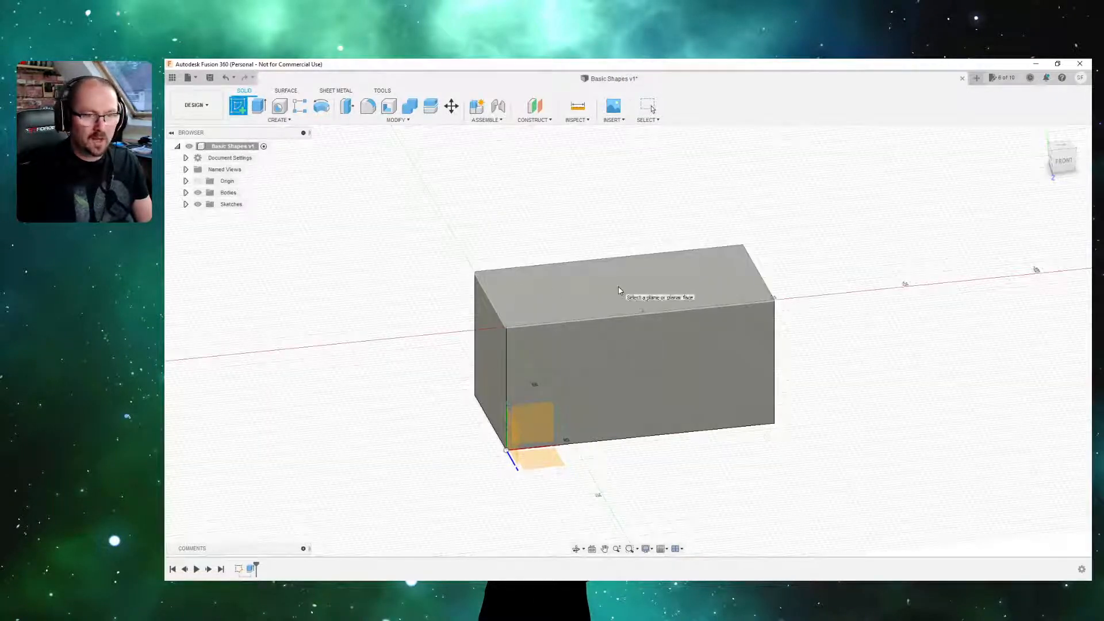
left_click(631, 286)
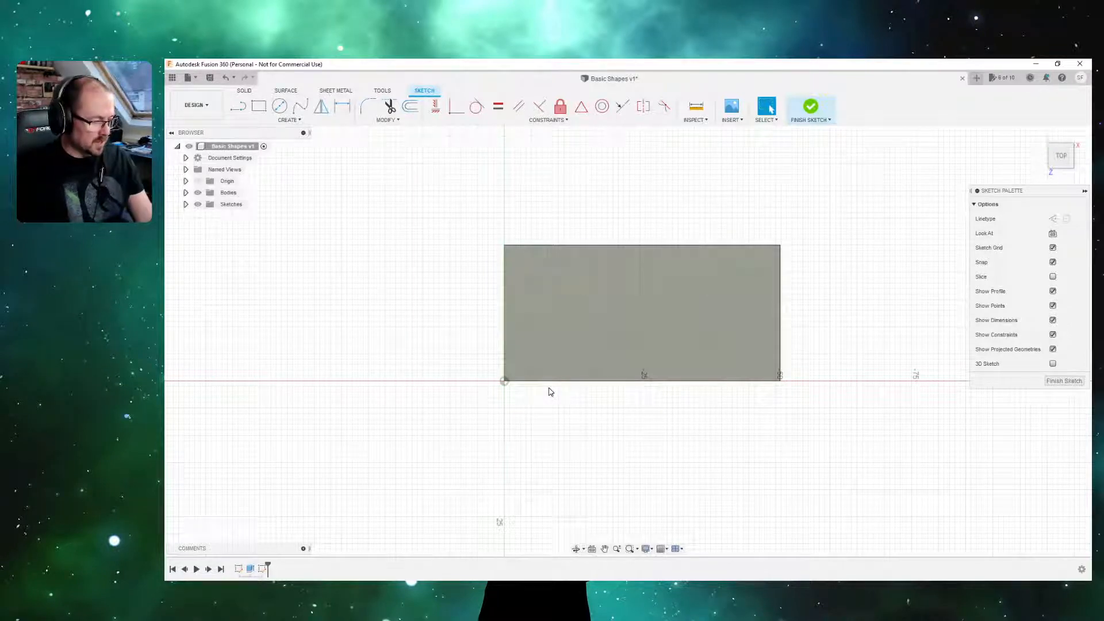
key("c")
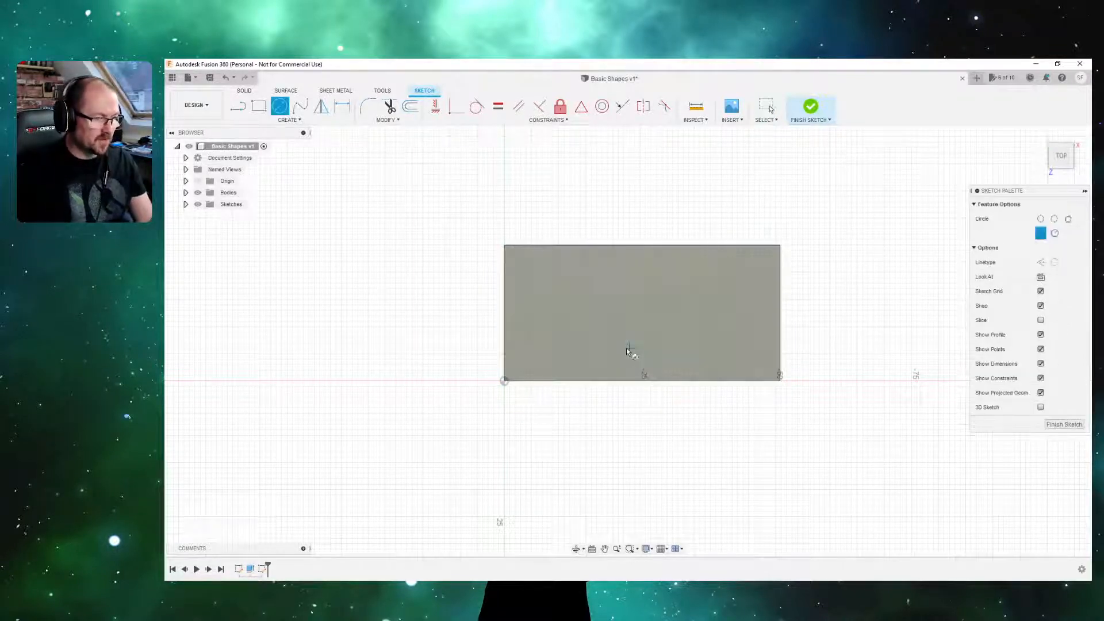
left_click(564, 294)
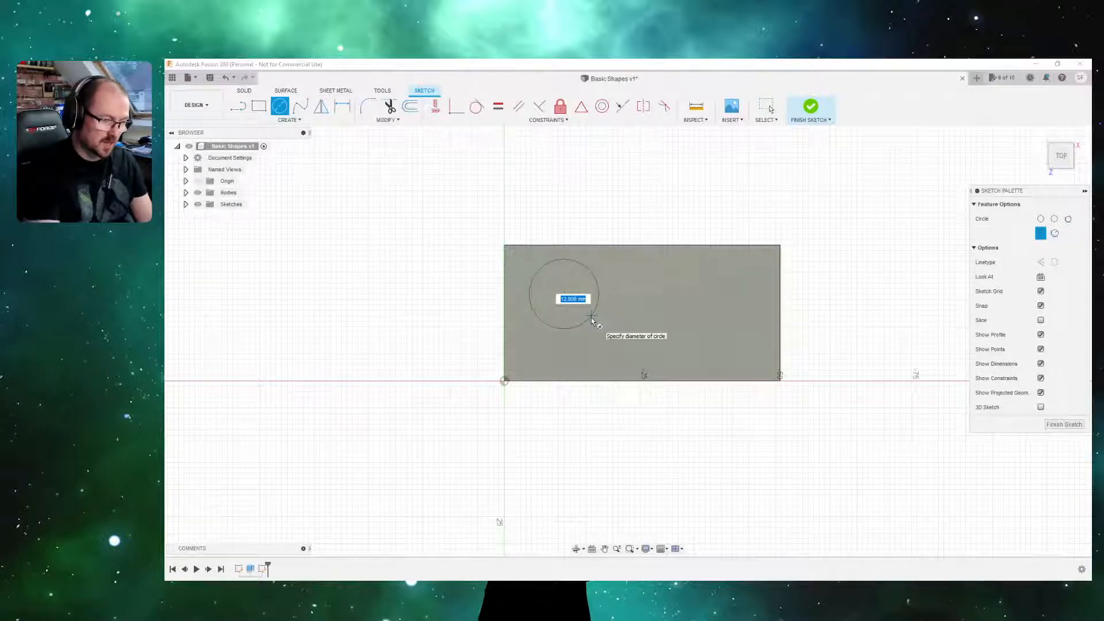
type("6")
key("Return")
key("Escape")
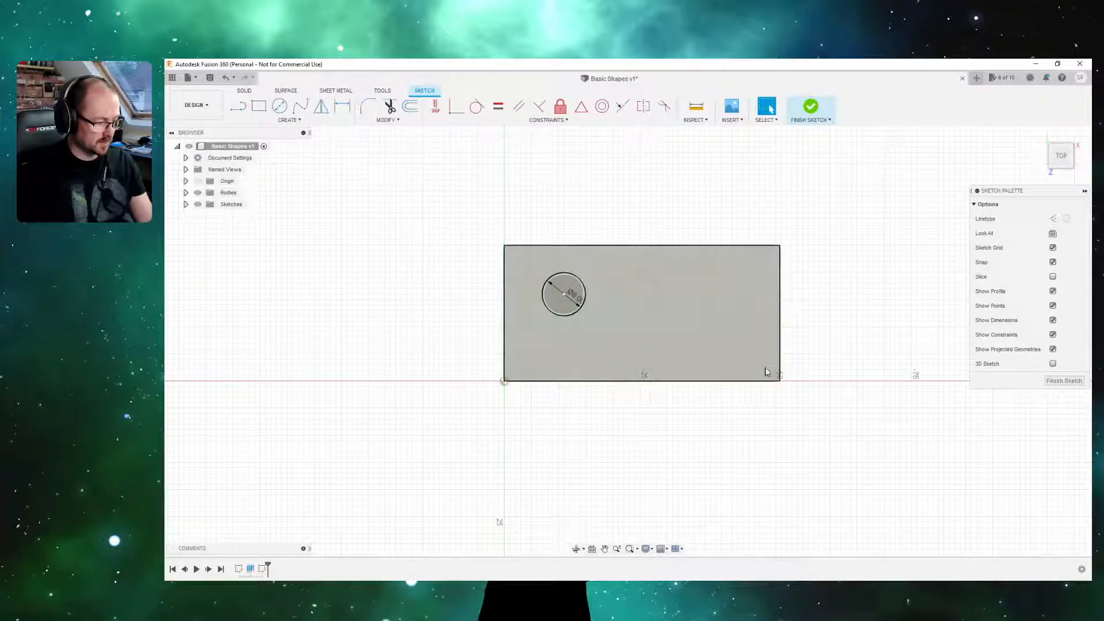
Draw a second circle of 8 mm diameter in the right half of the top face.
key("c")
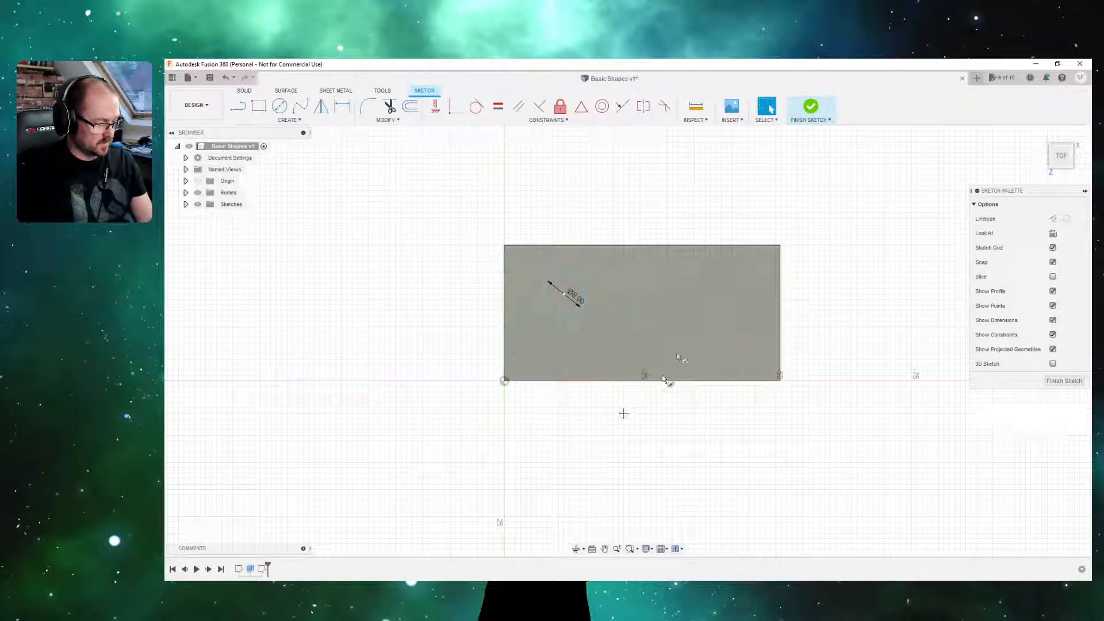
left_click(716, 305)
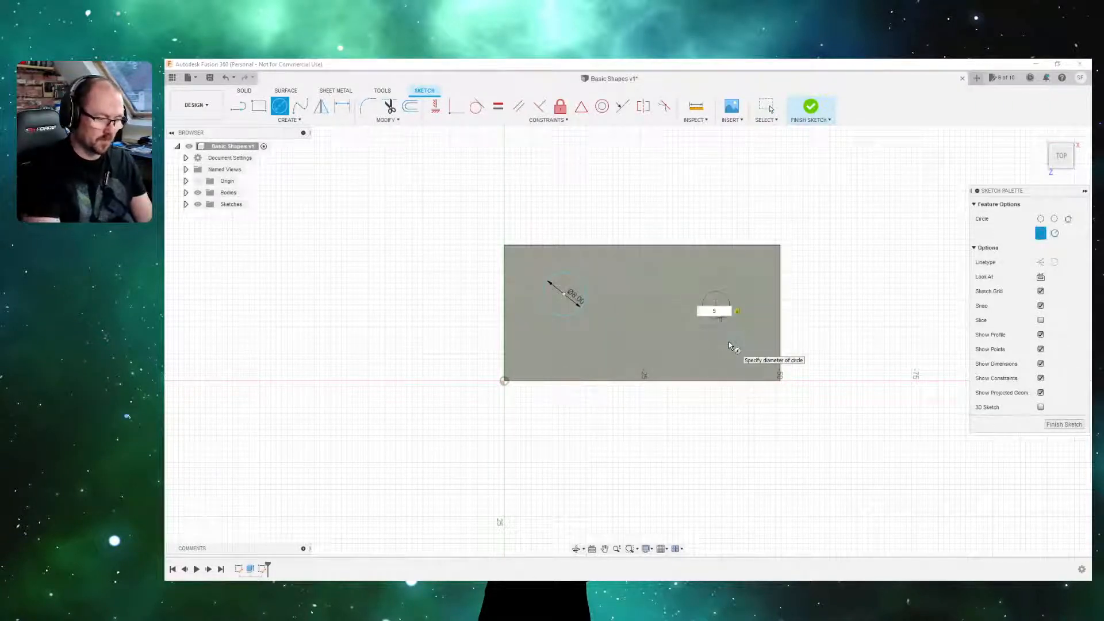
type("8")
key("Return")
key("Escape")
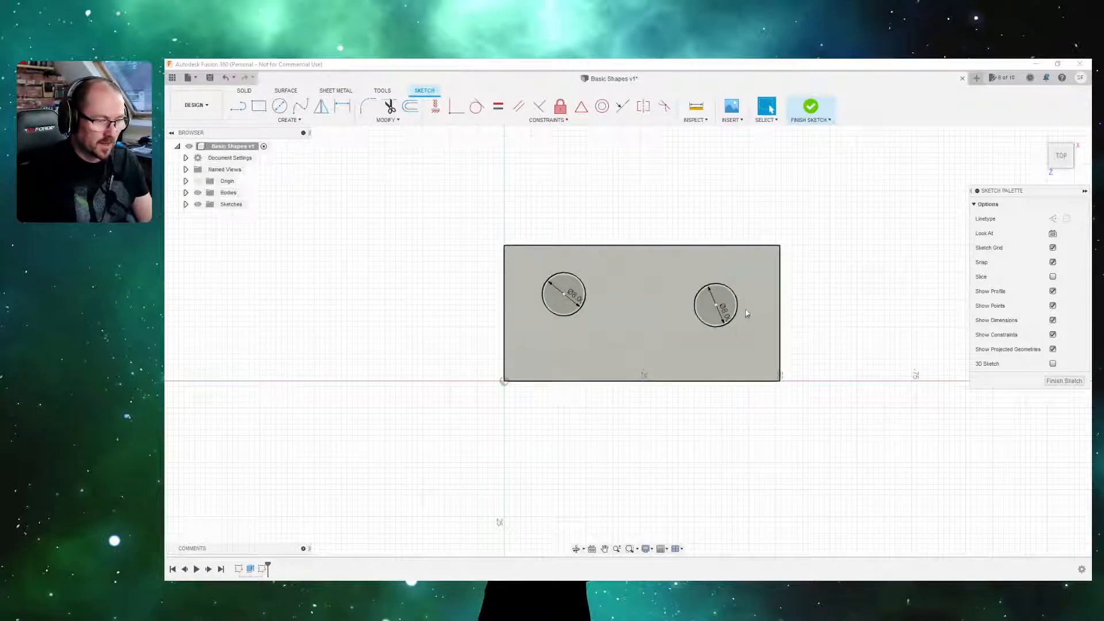
Dimension the right circle's centre from the face's lower edge and set the distance to 25/2 mm.
left_click(738, 303)
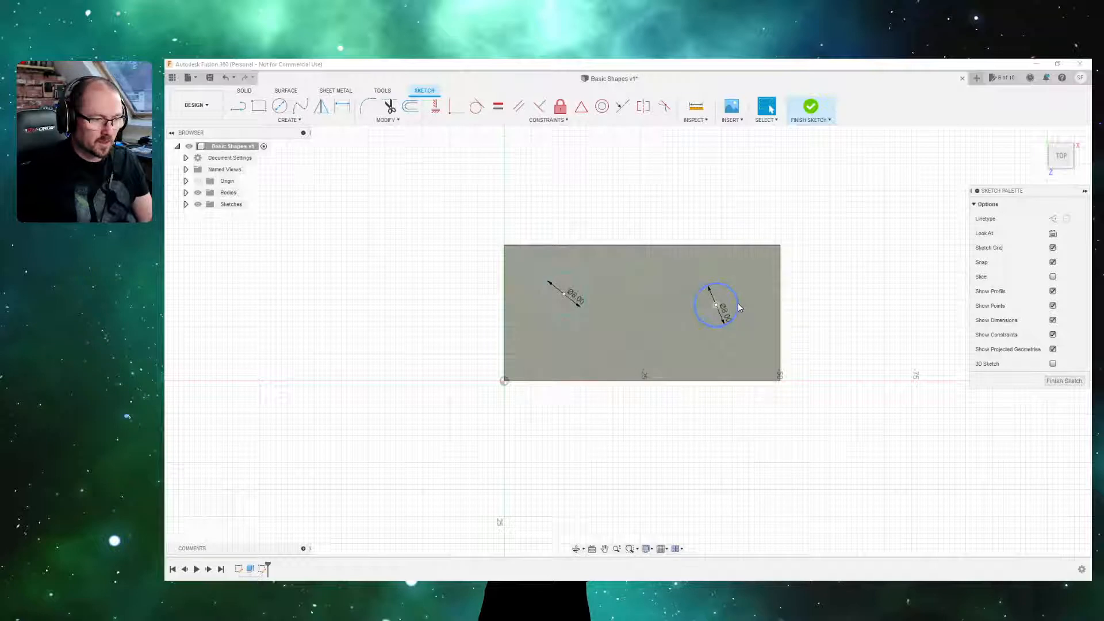
left_click(738, 381)
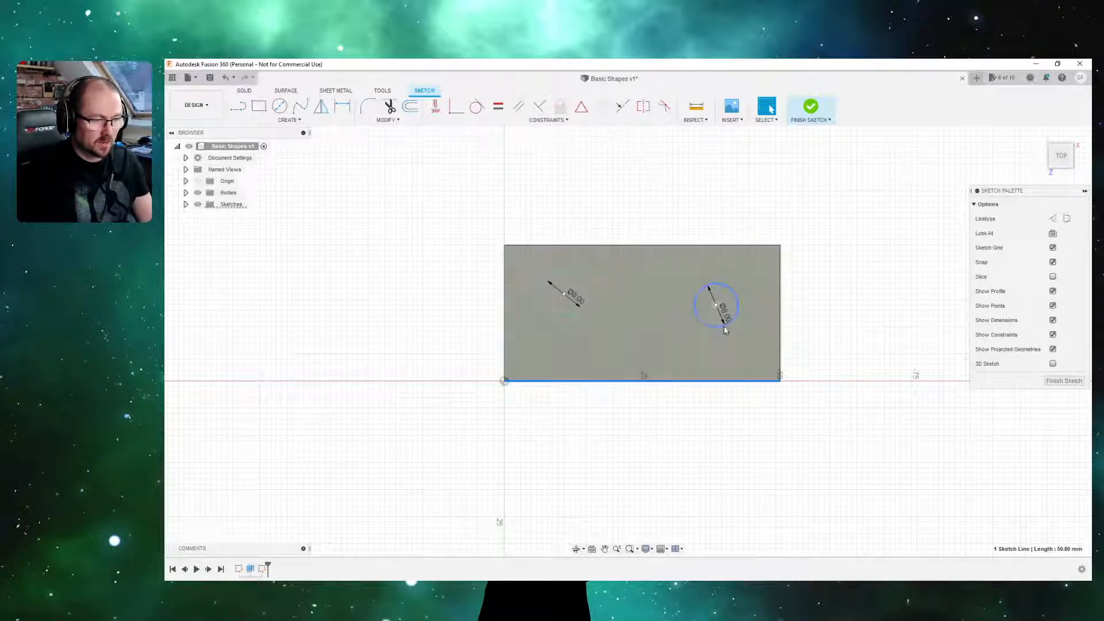
key("d")
left_click(726, 324)
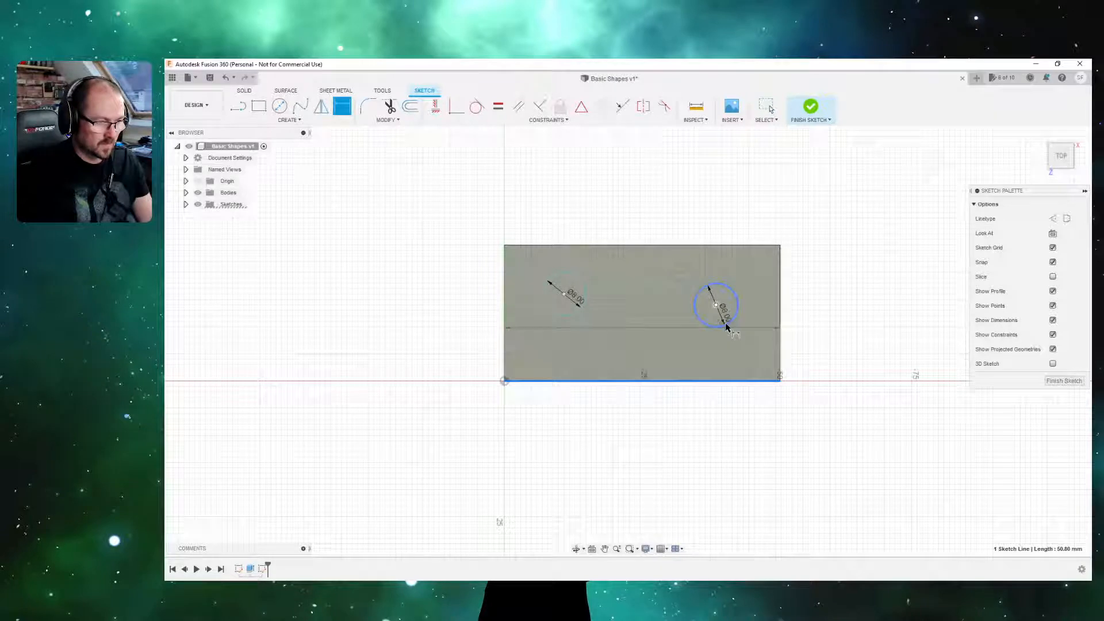
left_click(827, 343)
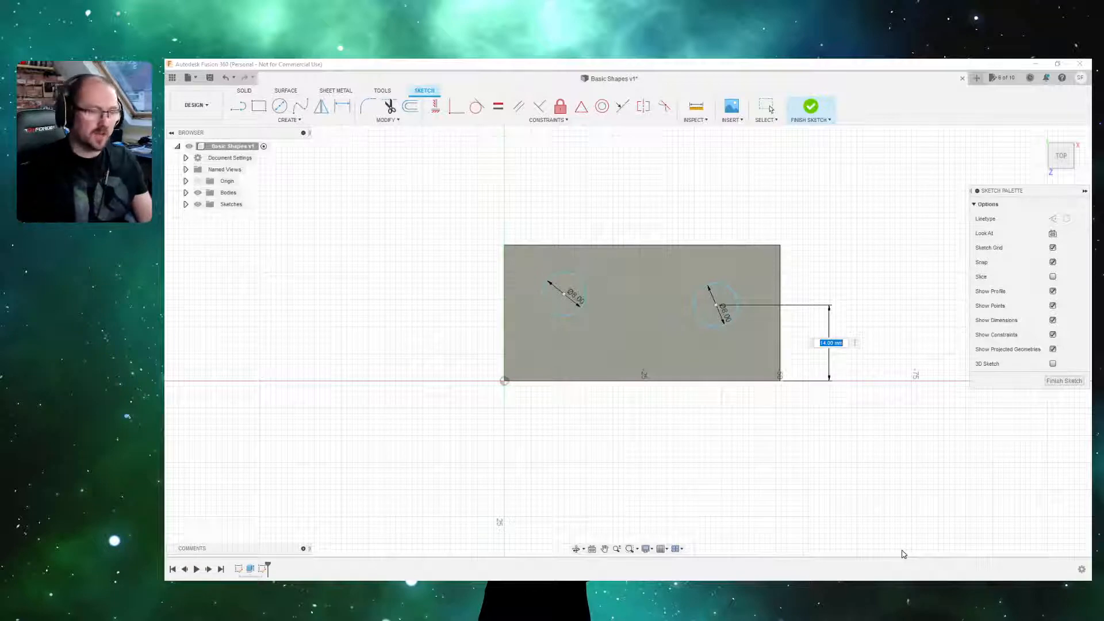
type("25")
key("Return")
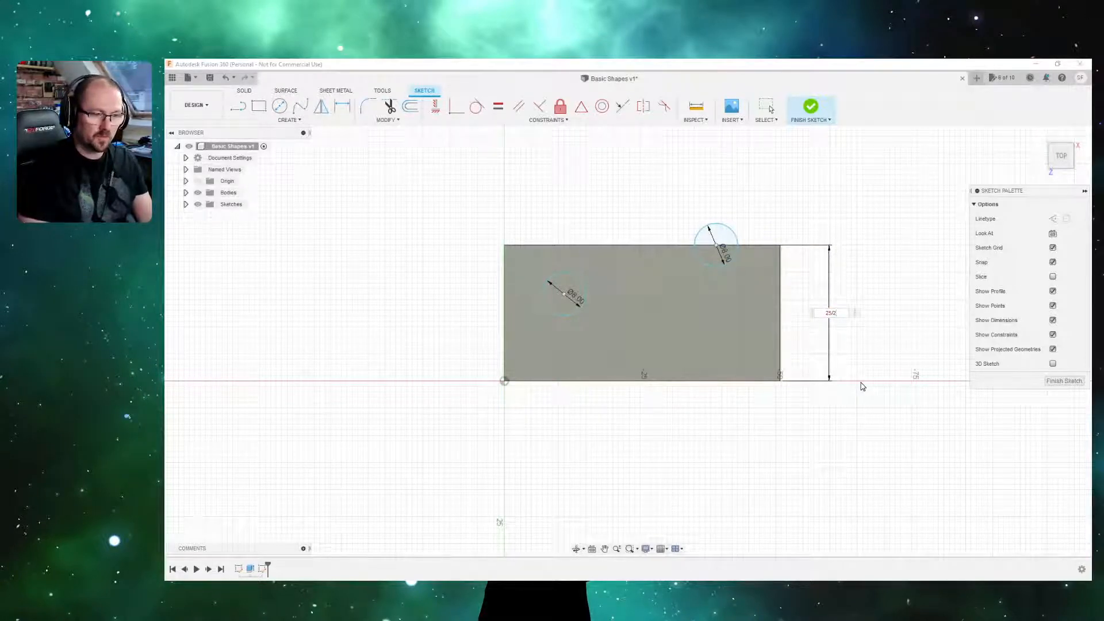
key("Return")
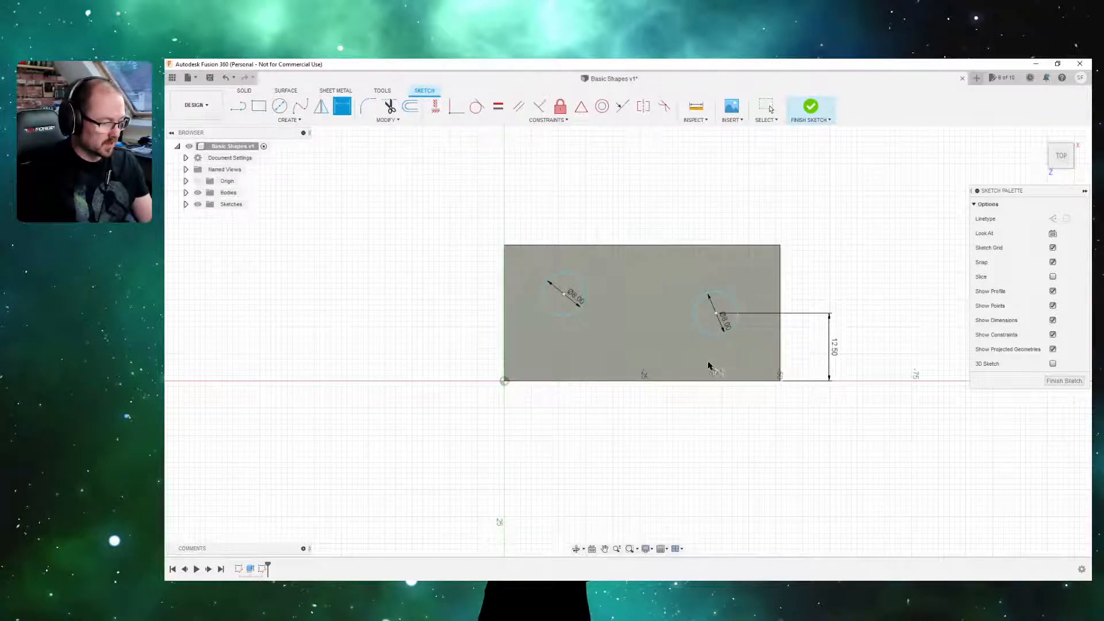
Dimension the right circle's centre from the face's right edge and set the distance to 0.5 in.
left_click(733, 300)
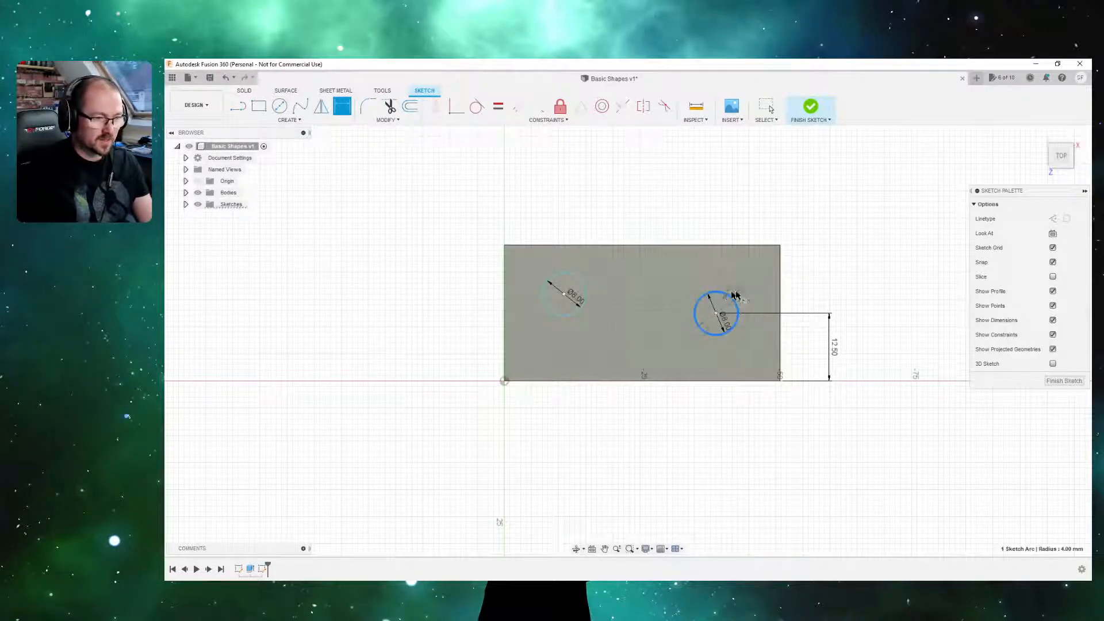
left_click(780, 289)
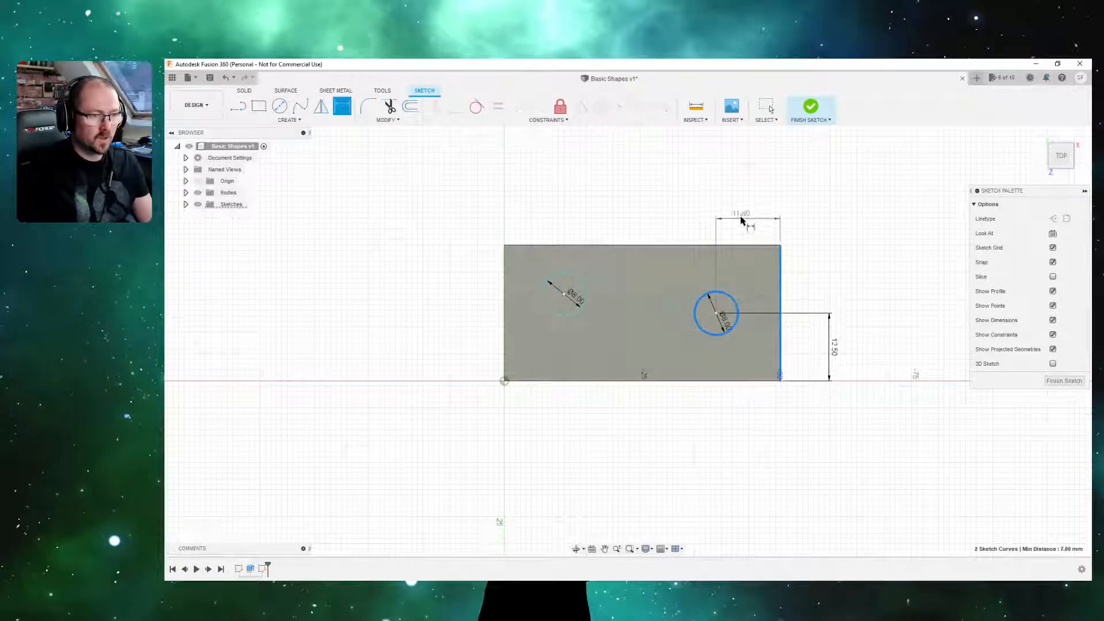
left_click(740, 211)
type("1in")
key("Return")
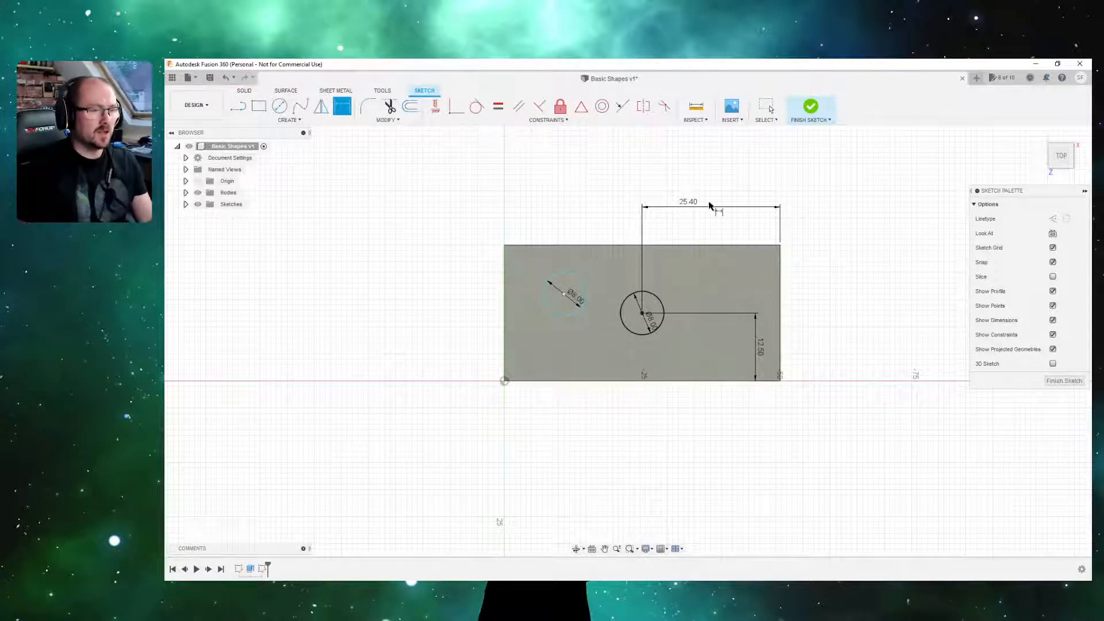
double_click(691, 203)
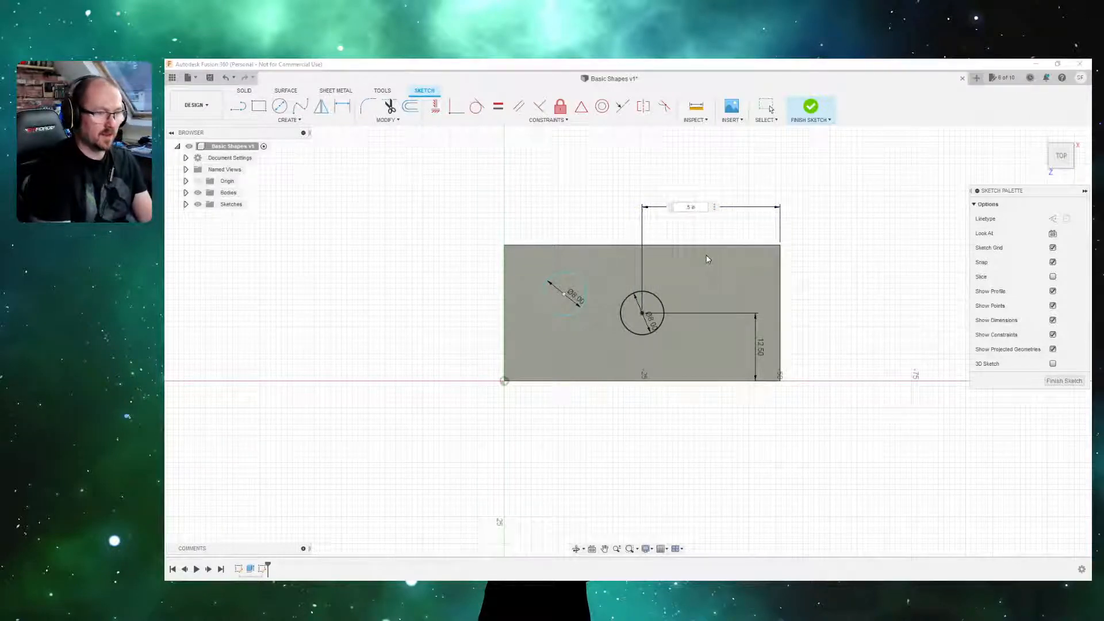
key("Return")
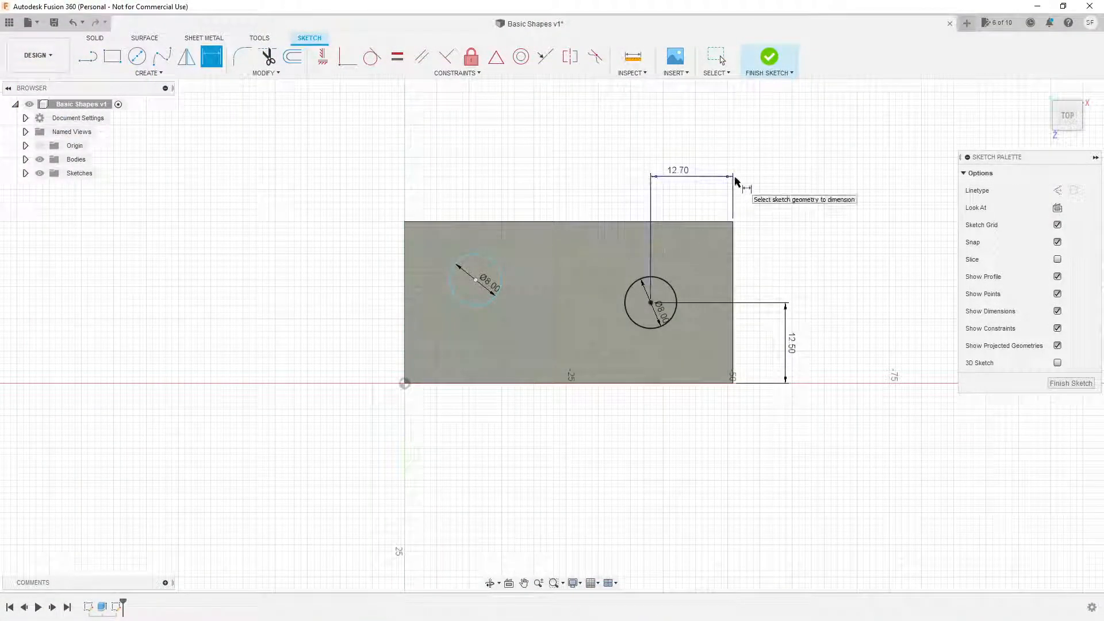
Finish the sketch and extrude both circles 39 mm down through the block as a cut.
left_click(769, 59)
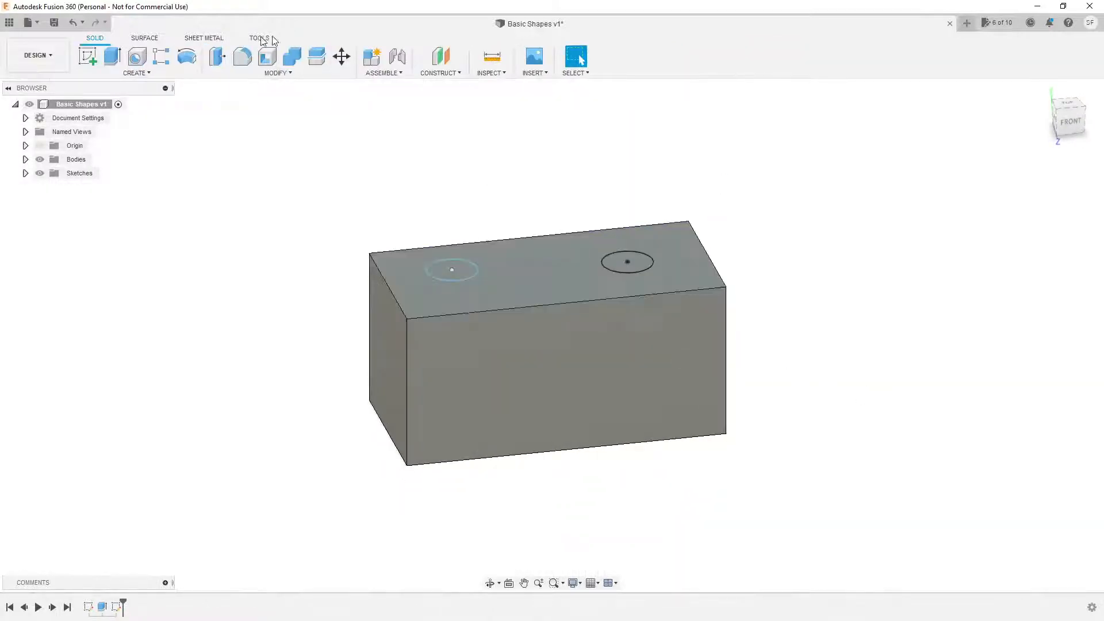
left_click(113, 58)
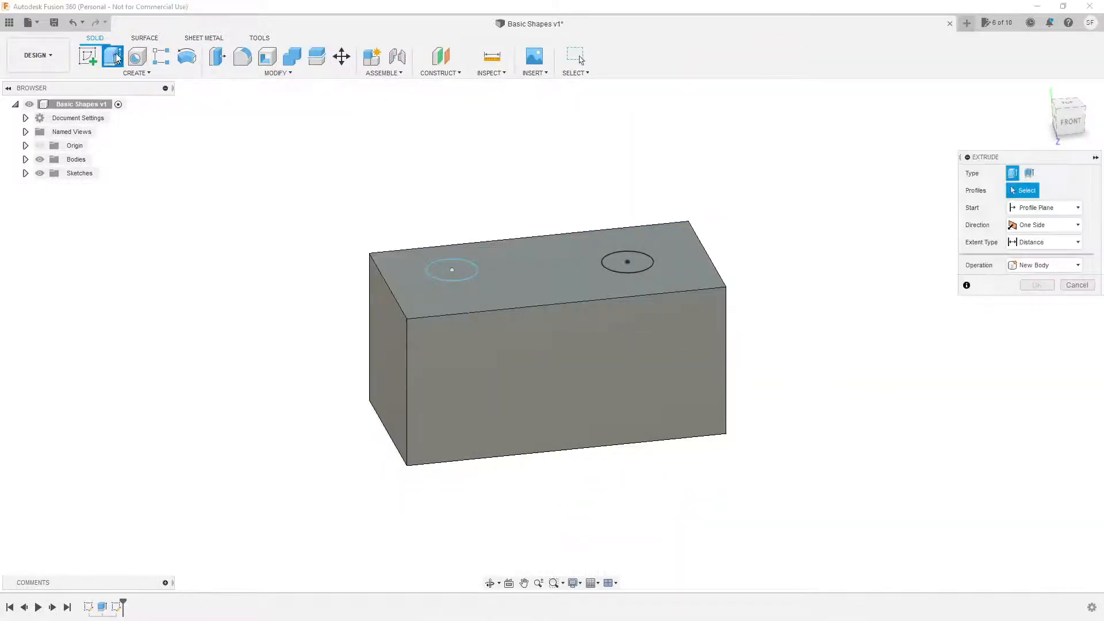
left_click(463, 271)
left_click(632, 259)
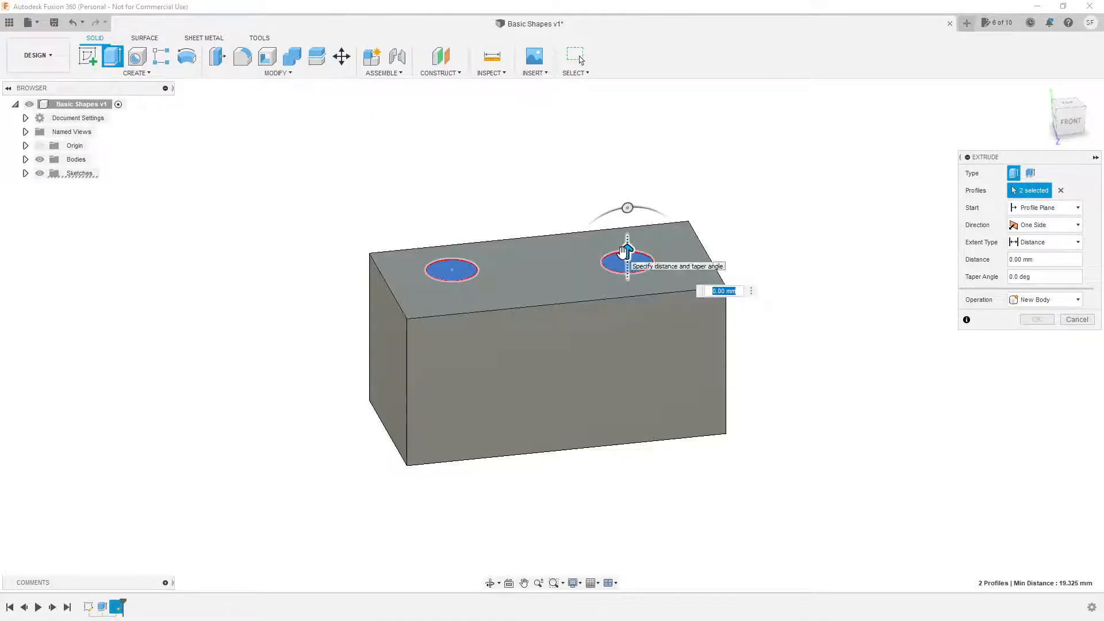
left_click_drag(623, 251, 632, 470)
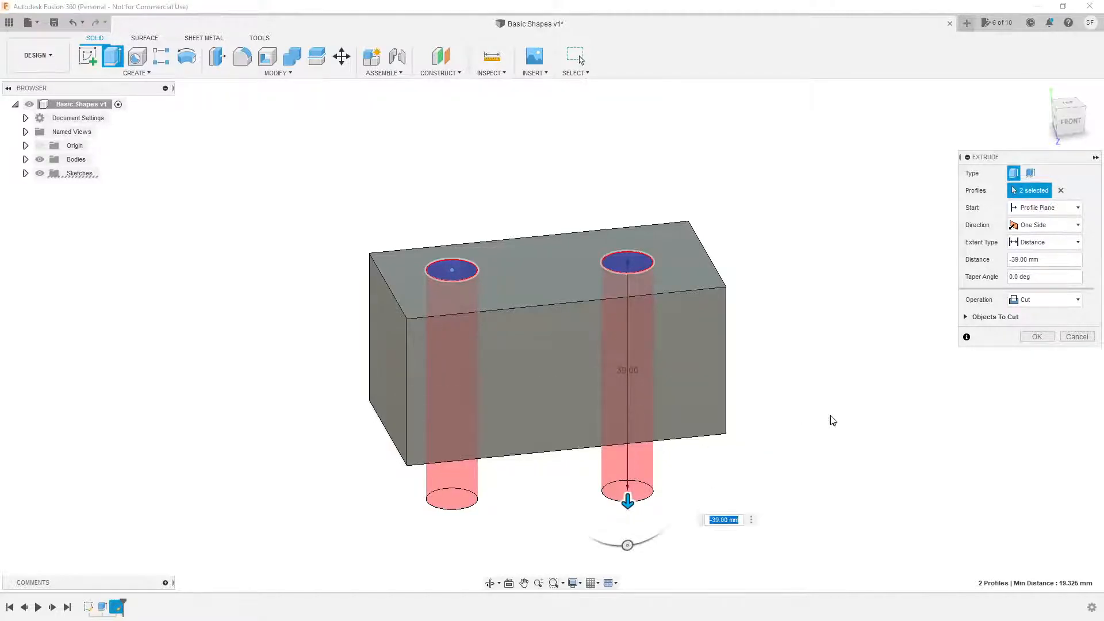
middle_click_drag(855, 421, 838, 407, "shift")
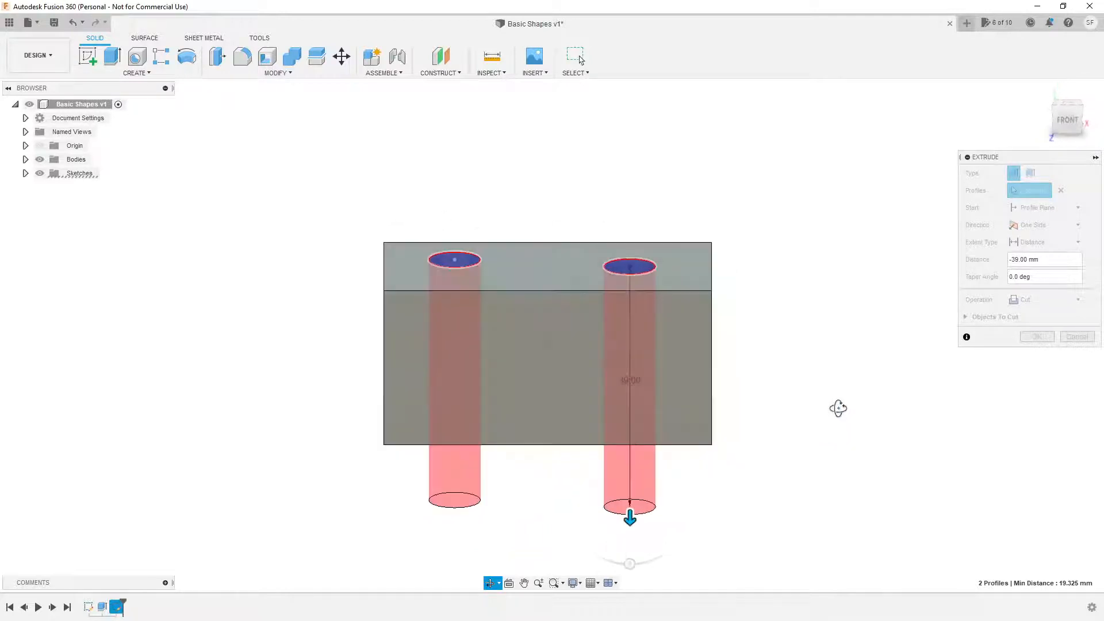
key("Return")
middle_click_drag(715, 458, 727, 414, "shift")
Edit the two-hole cut feature and set its distance to -25 mm, keeping the Cut operation.
right_click(131, 606)
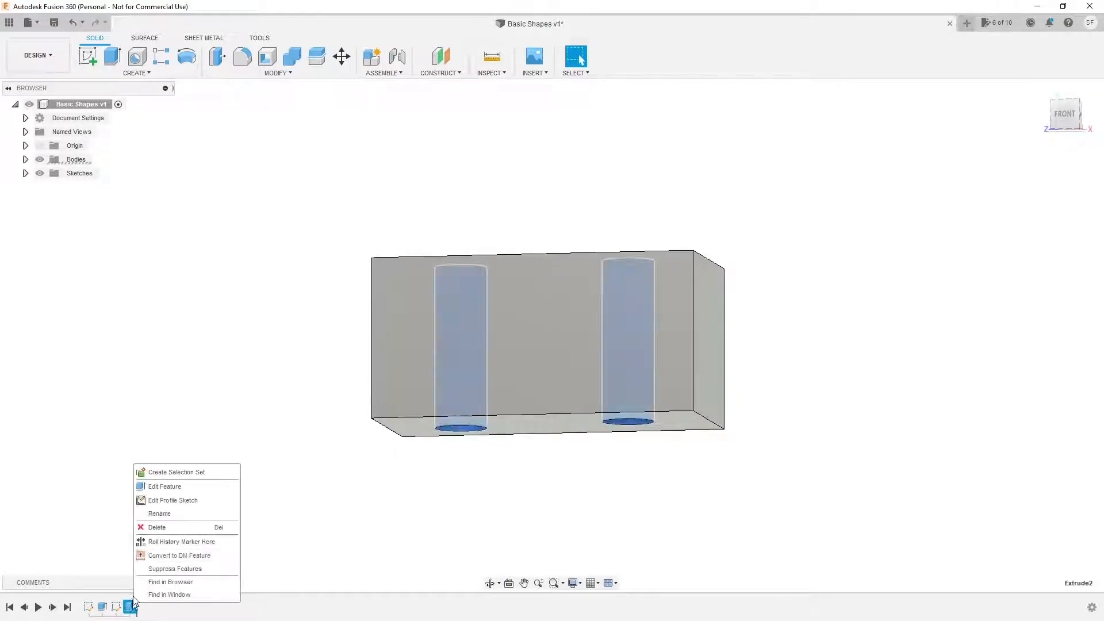
left_click(157, 489)
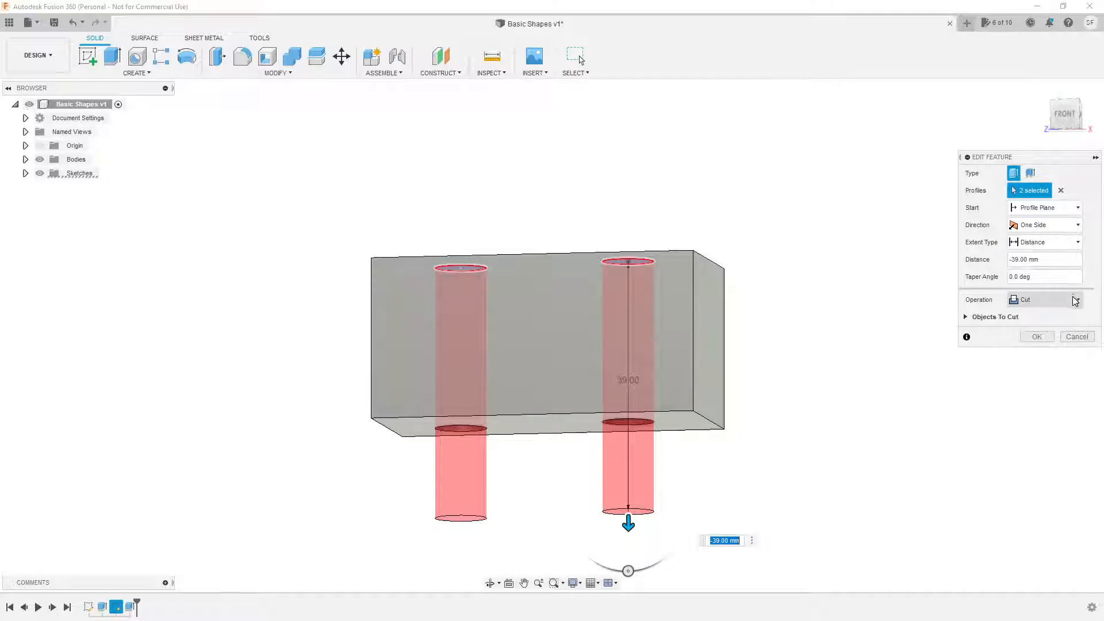
left_click(1047, 300)
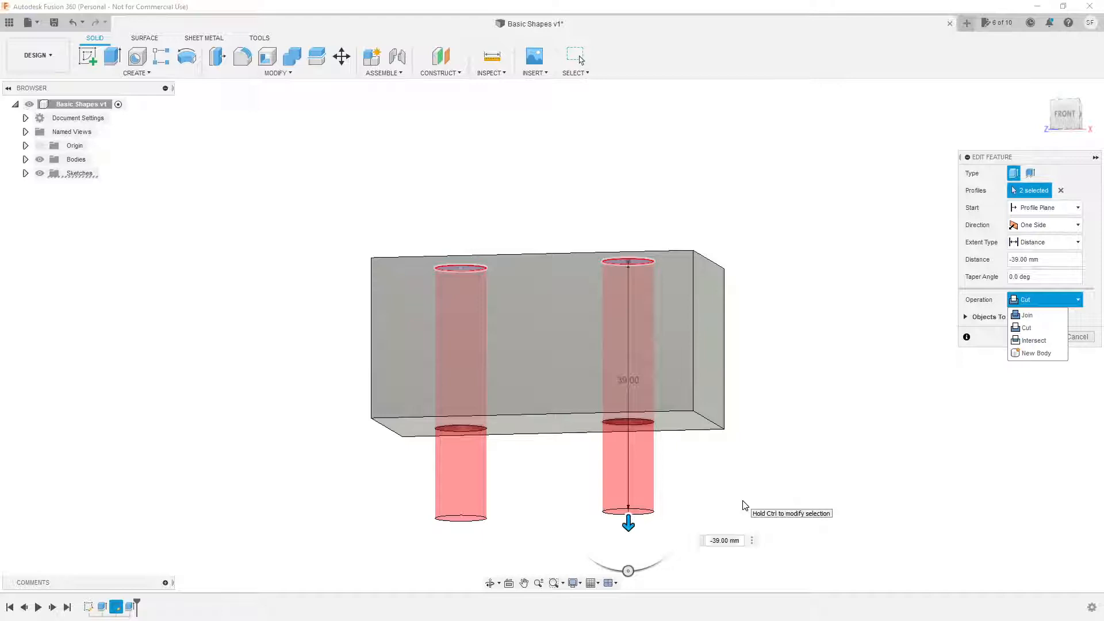
left_click_drag(628, 523, 621, 423)
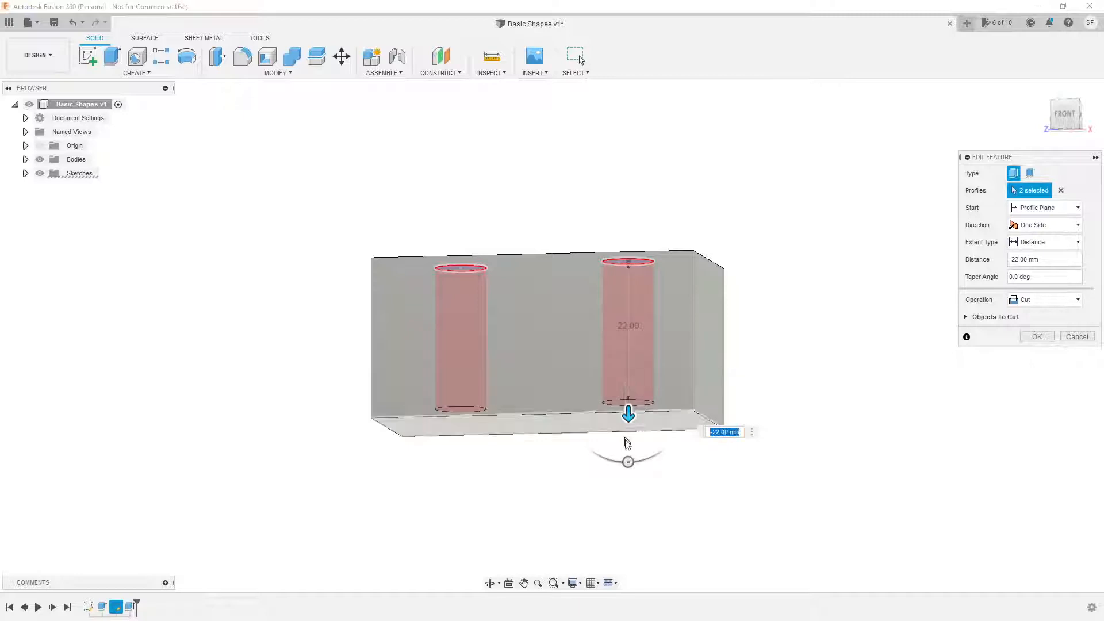
type("25")
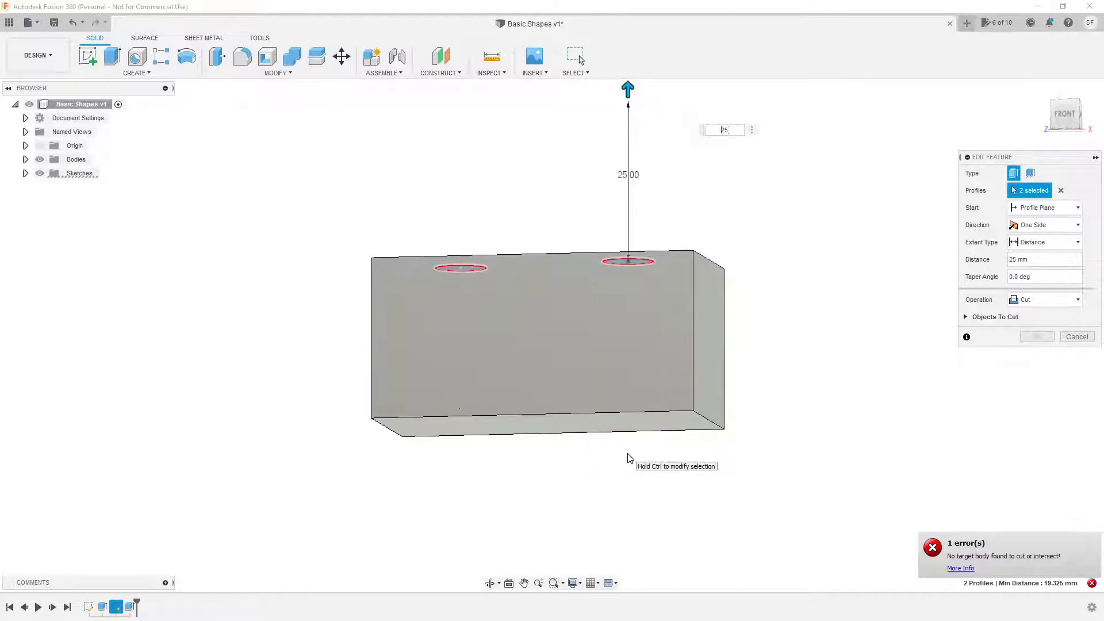
type("-")
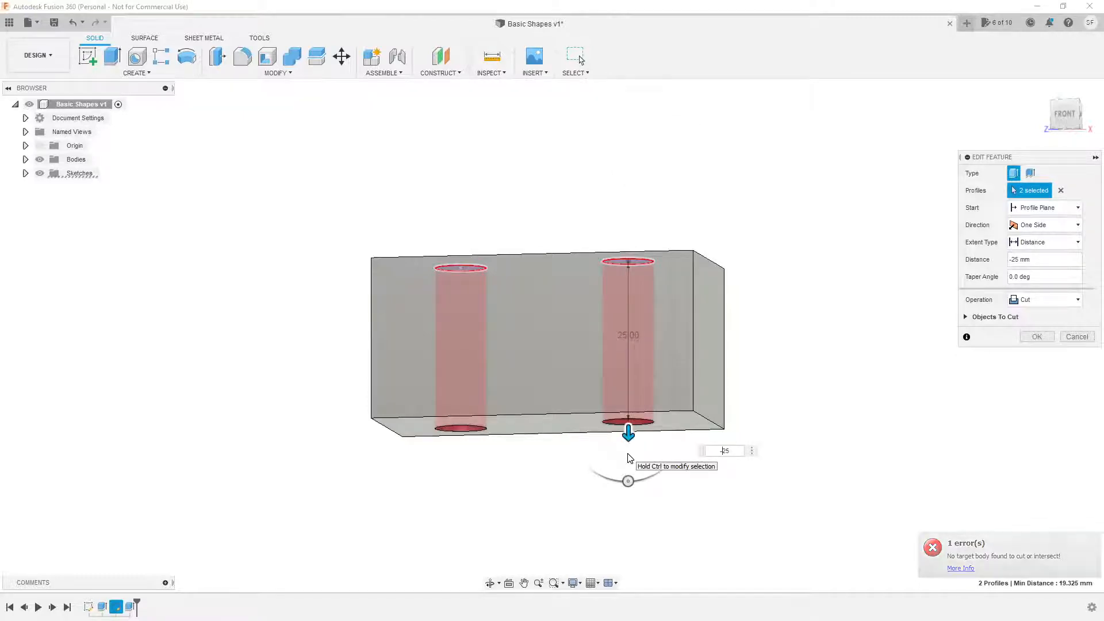
key("Return")
middle_click_drag(661, 483, 683, 517, "shift")
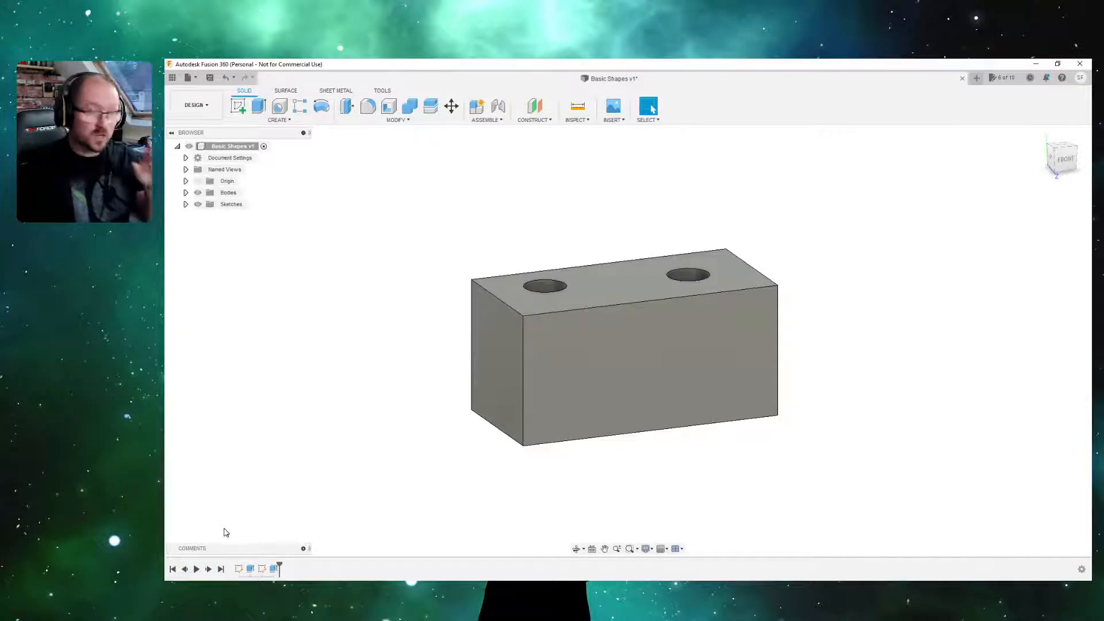
Edit the block's extrusion, set its height to 30 mm and inspect the block's underside.
right_click(252, 569)
left_click(280, 473)
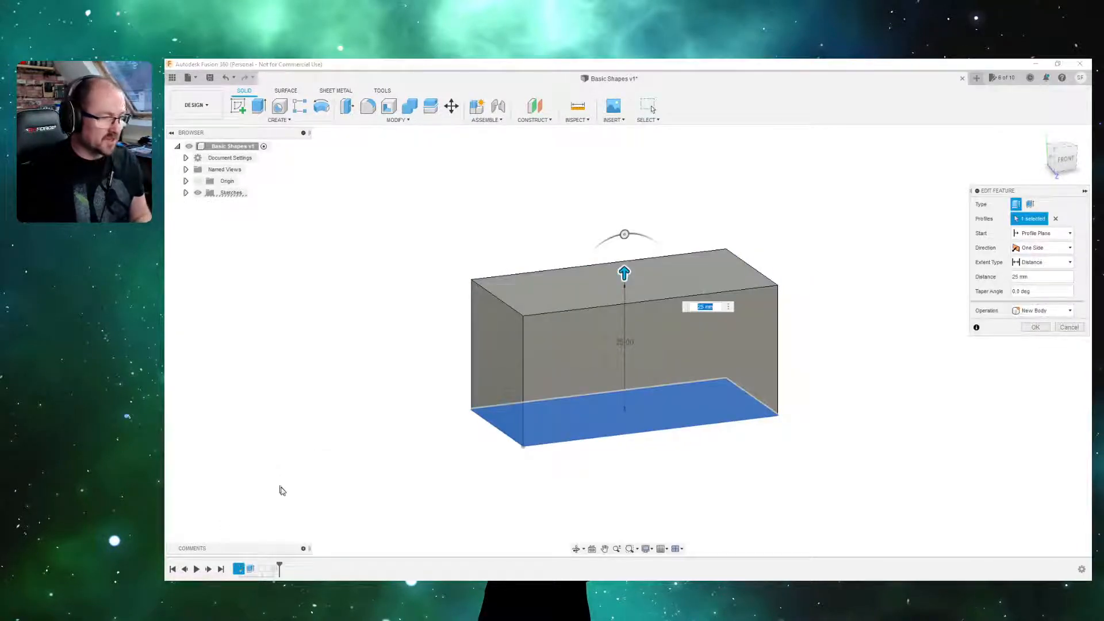
type("30")
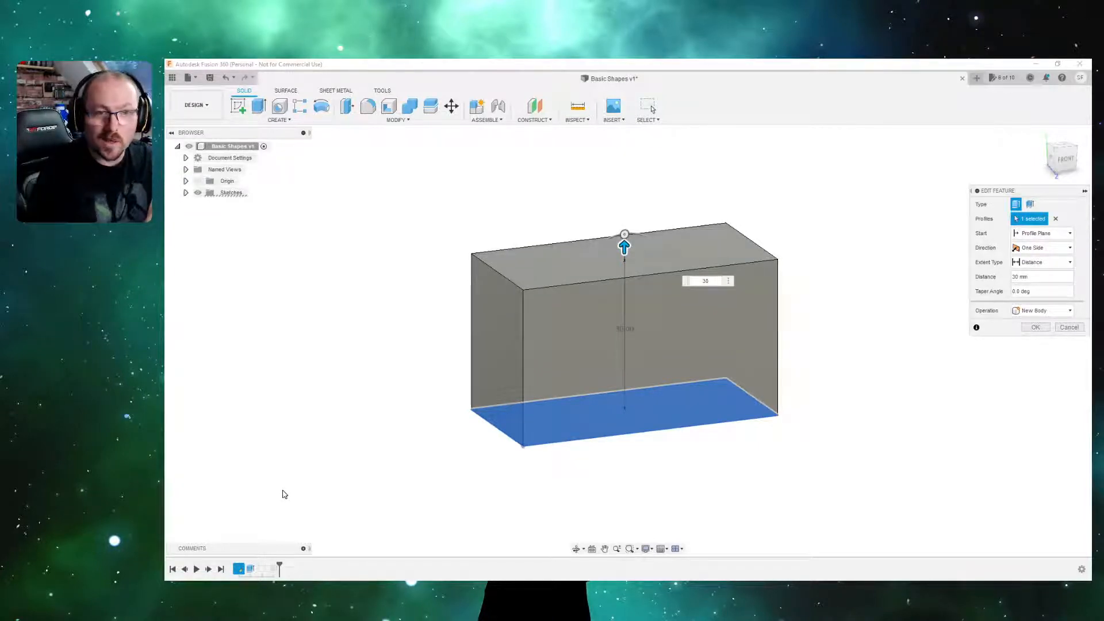
key("Return")
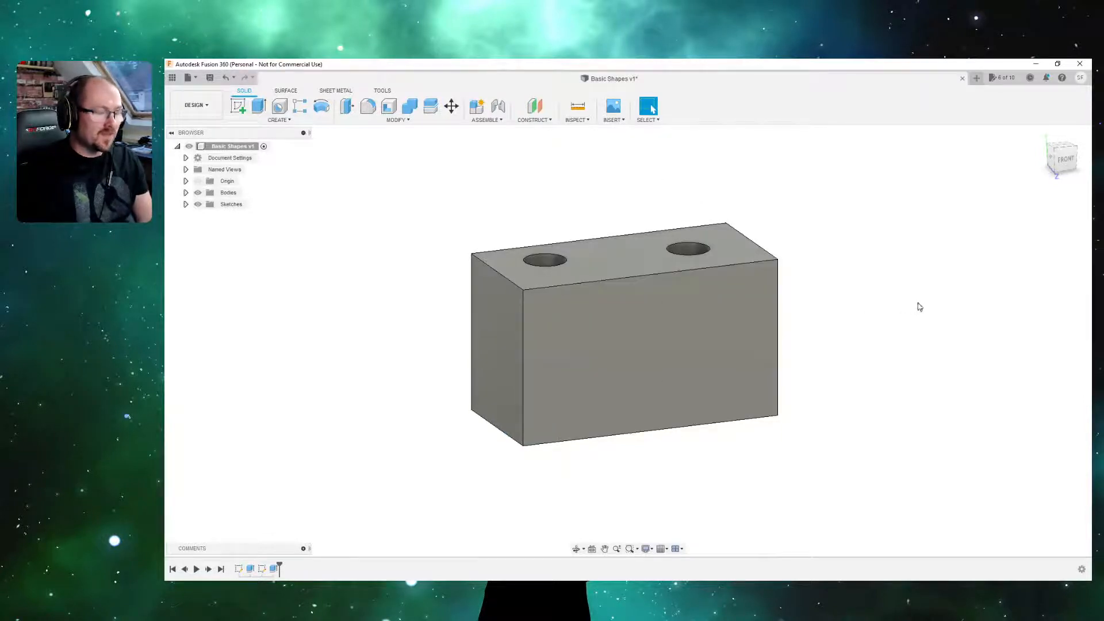
middle_click_drag(849, 311, 821, 231, "shift")
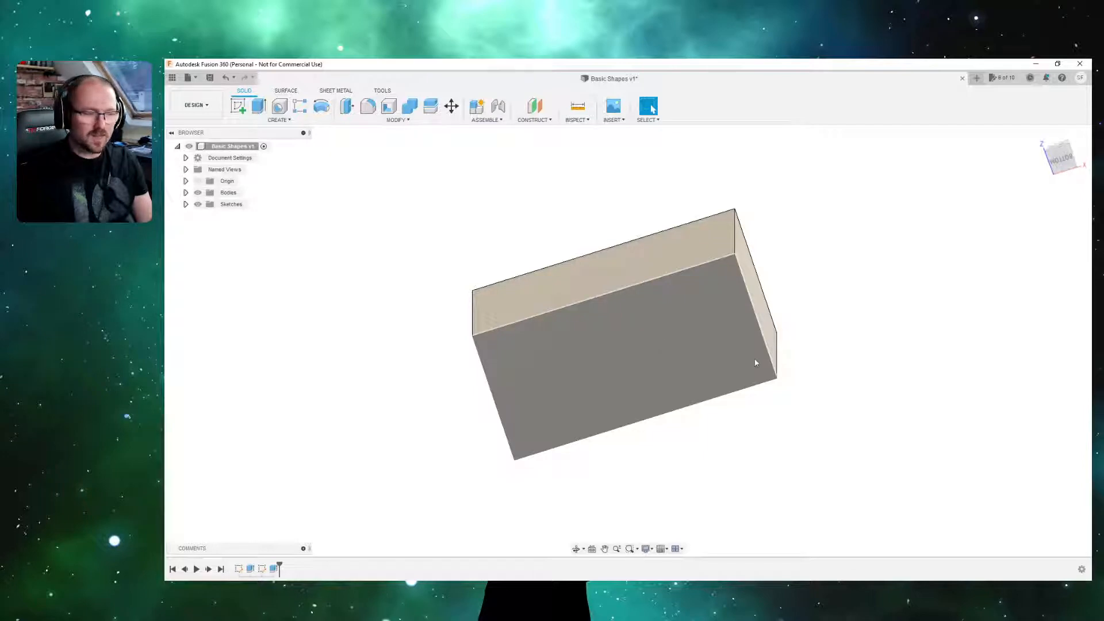
Reopen the two-hole cut for editing, try a depth of about 49 mm and reset the distance to 0 mm.
right_click(274, 568)
left_click(307, 475)
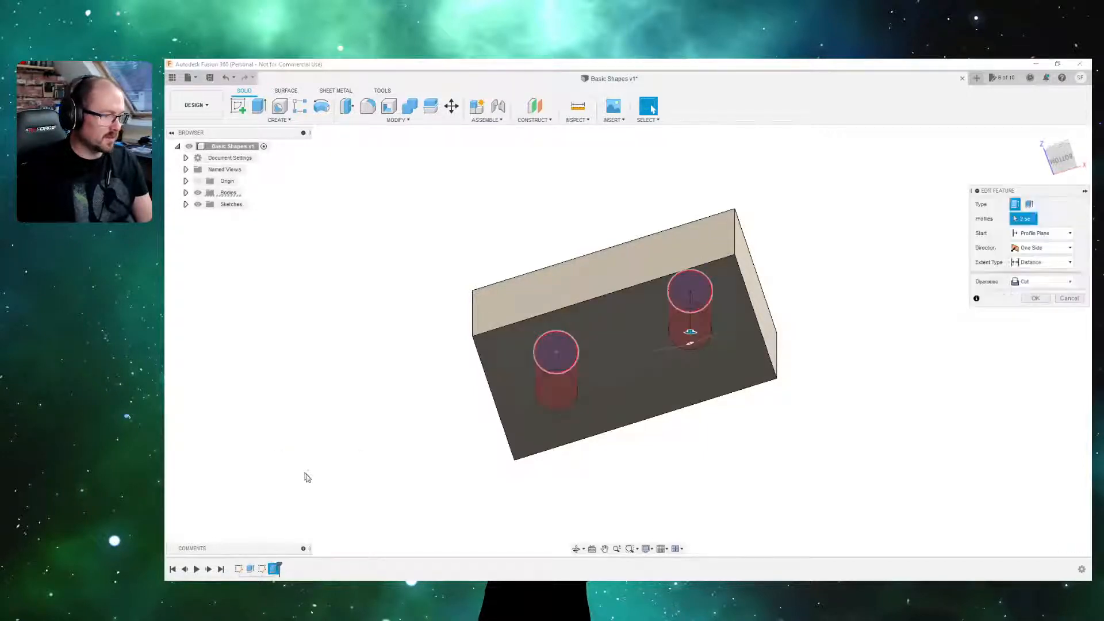
middle_click_drag(404, 431, 424, 503, "shift")
middle_click_drag(929, 374, 898, 355, "shift")
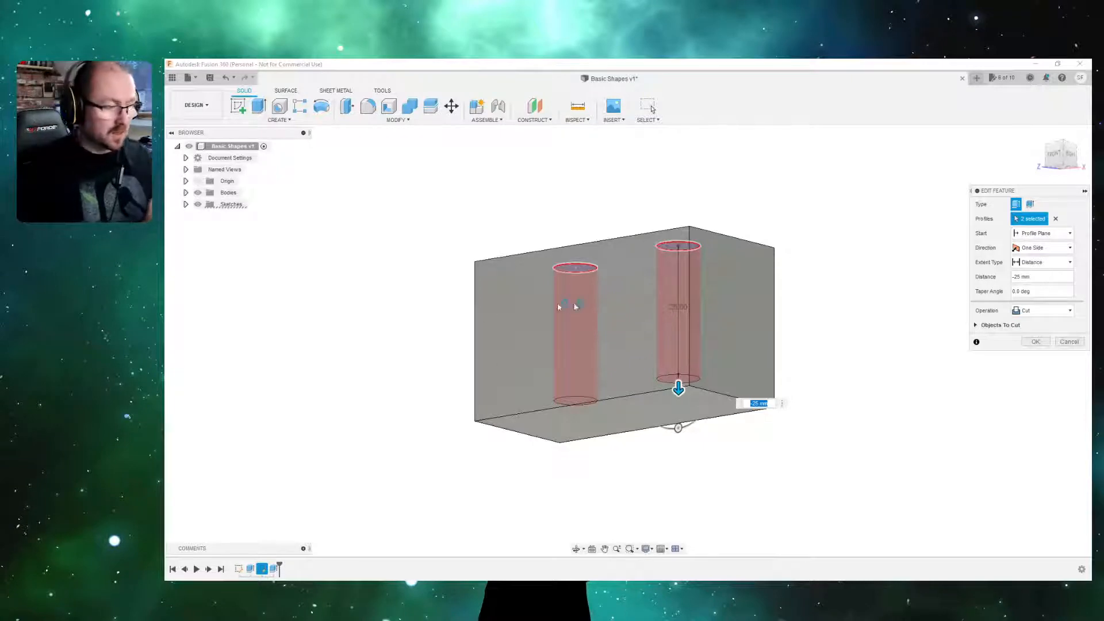
left_click_drag(679, 389, 679, 538)
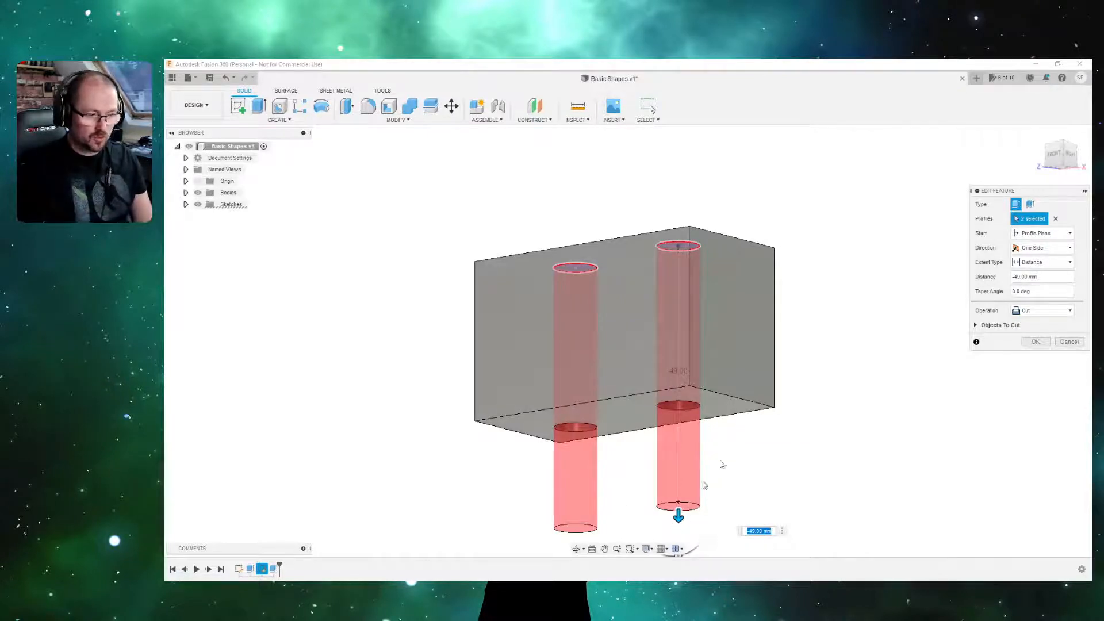
left_click(1047, 278)
left_click_drag(1048, 278, 994, 279)
type("0")
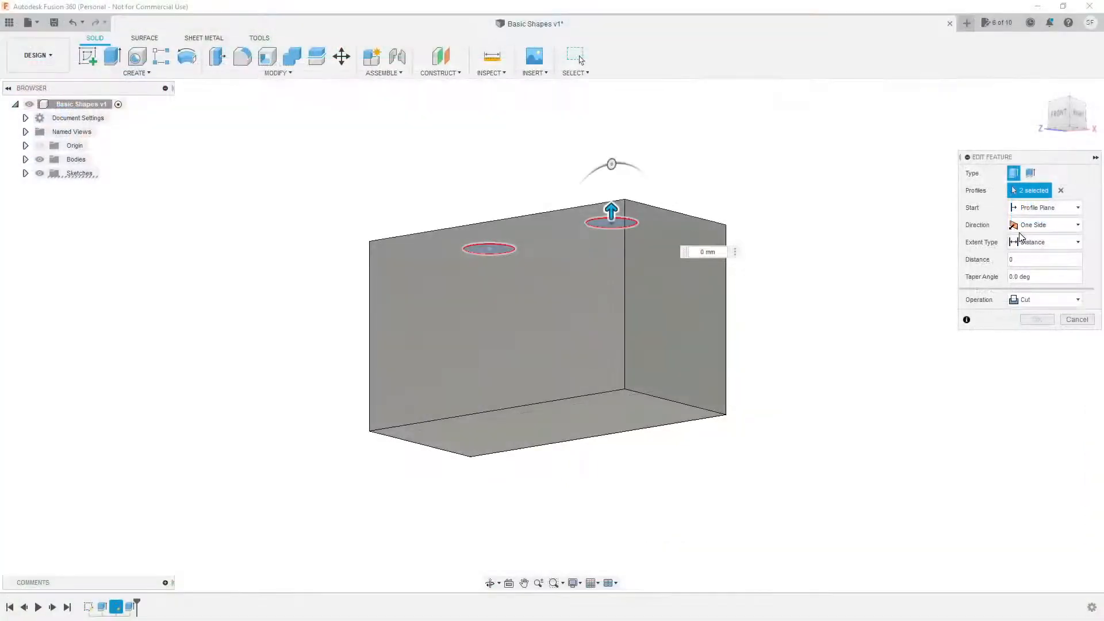
Set the hole cut's extent type to To Object with the block's bottom face as the target, and accept the edit.
left_click(1025, 246)
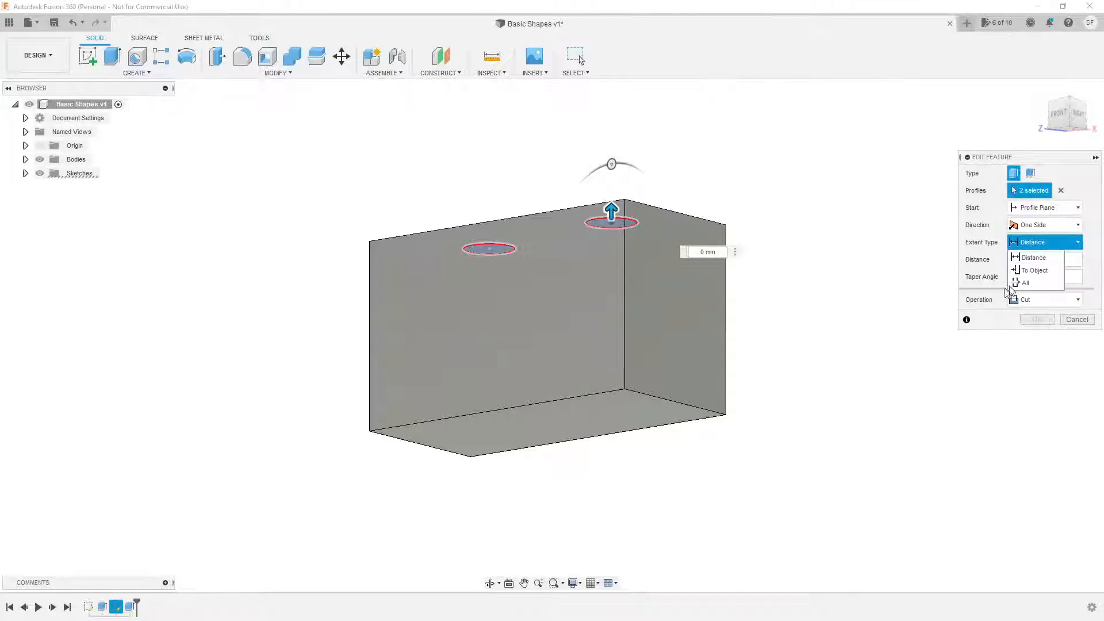
left_click(1032, 270)
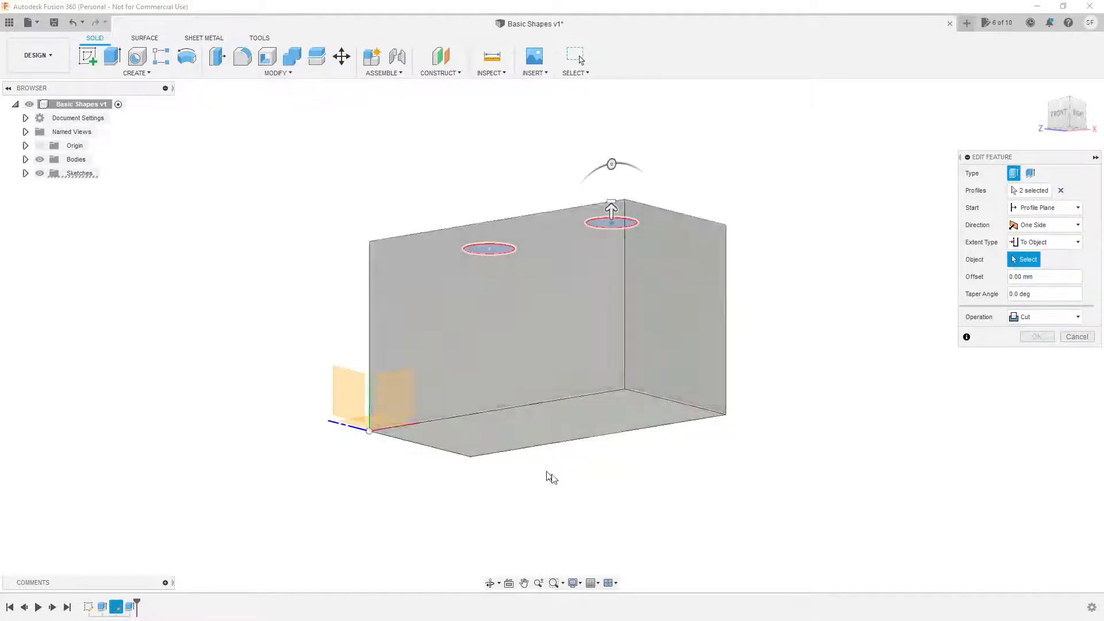
middle_click_drag(616, 461, 611, 435, "shift")
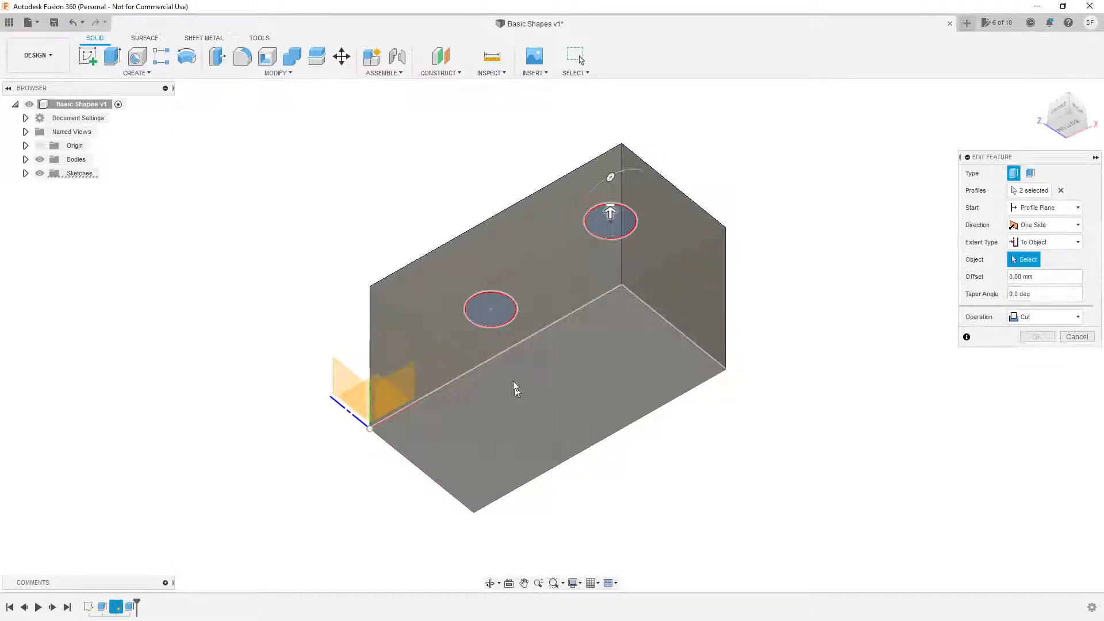
left_click(573, 388)
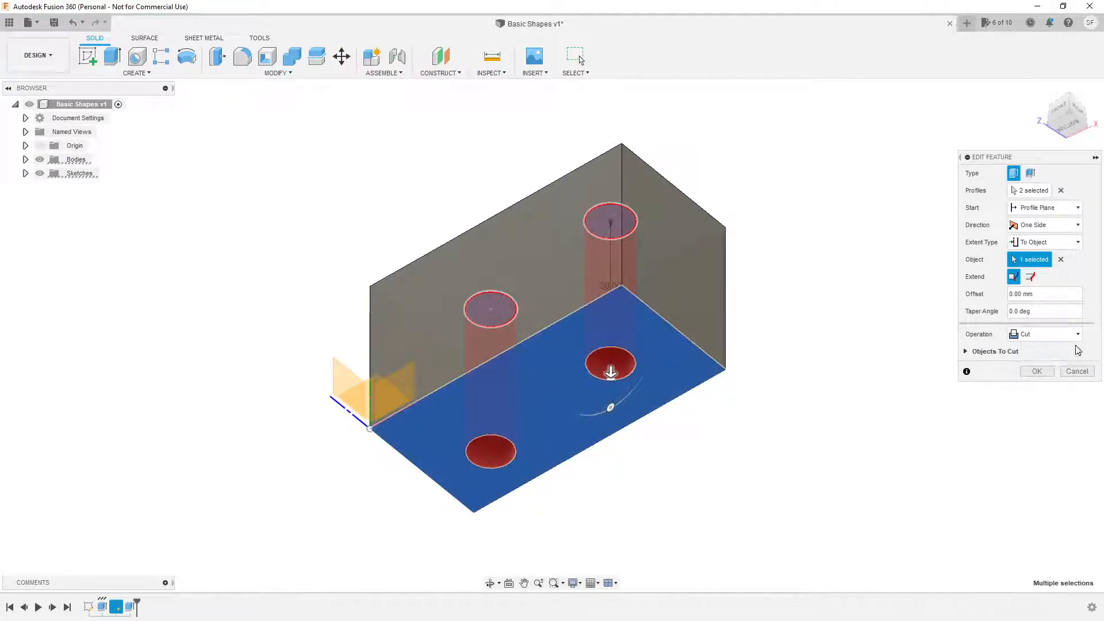
left_click(1036, 370)
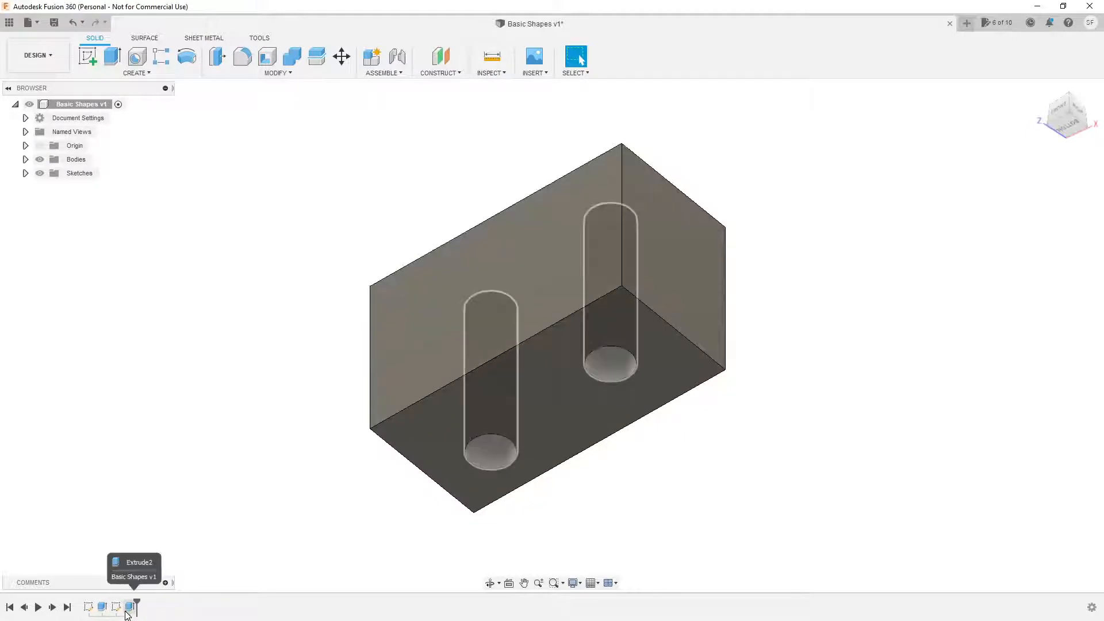
Edit the block's extrusion, set its height to 1000 mm and inspect the holes along the tall block.
left_click(102, 607)
right_click(103, 607)
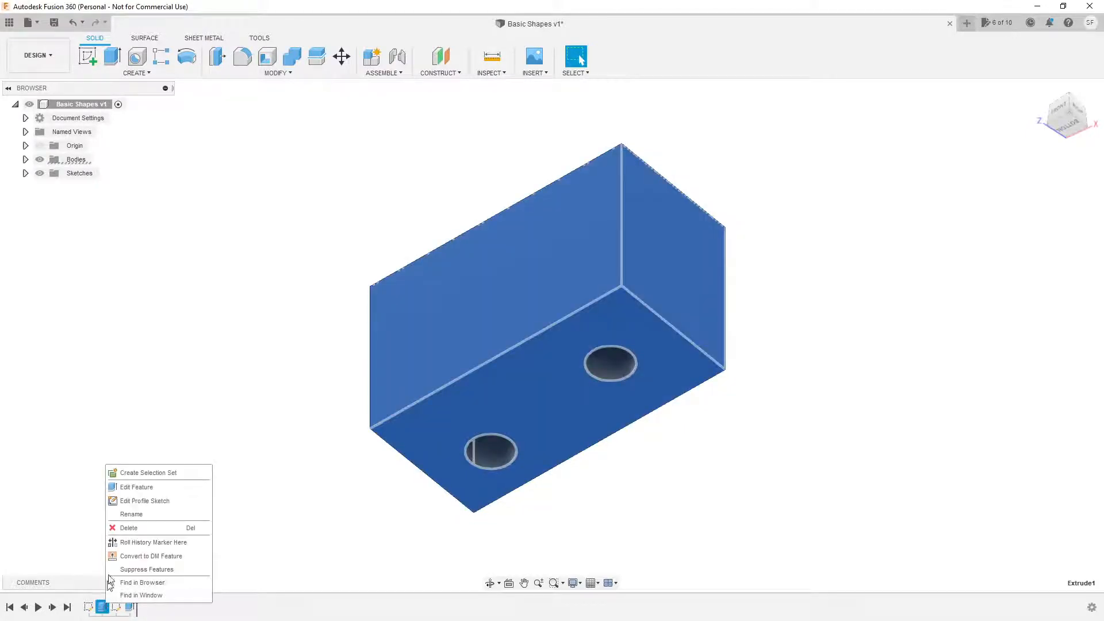
left_click(164, 489)
type("1000")
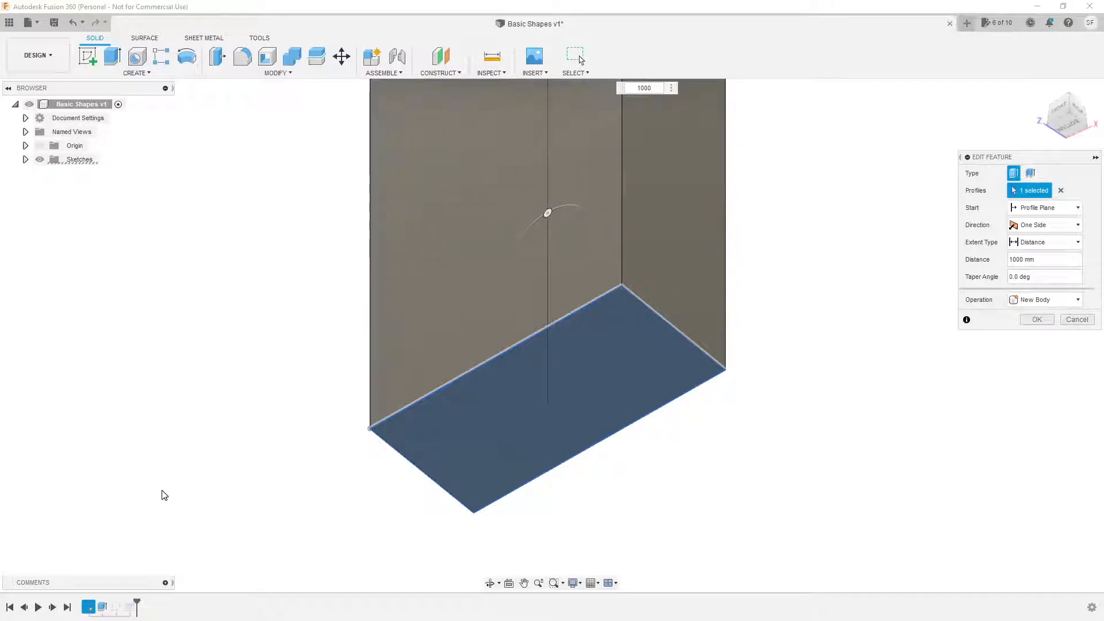
key("Return")
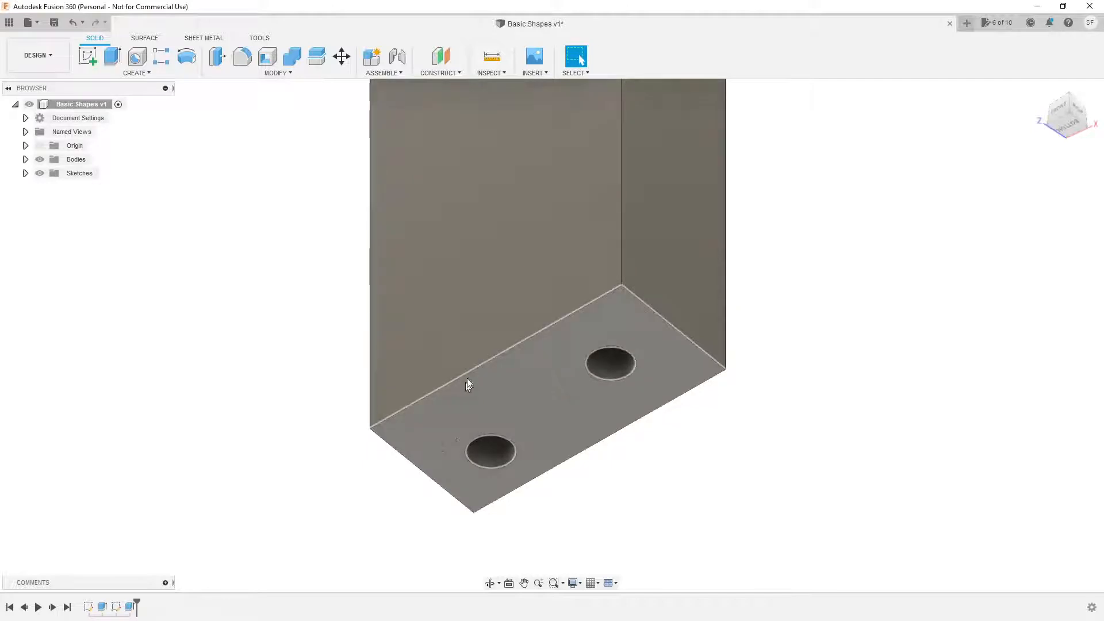
scroll(472, 380, "down", 5)
middle_click_drag(649, 356, 638, 297, "shift")
middle_click_drag(537, 369, 575, 405, "shift")
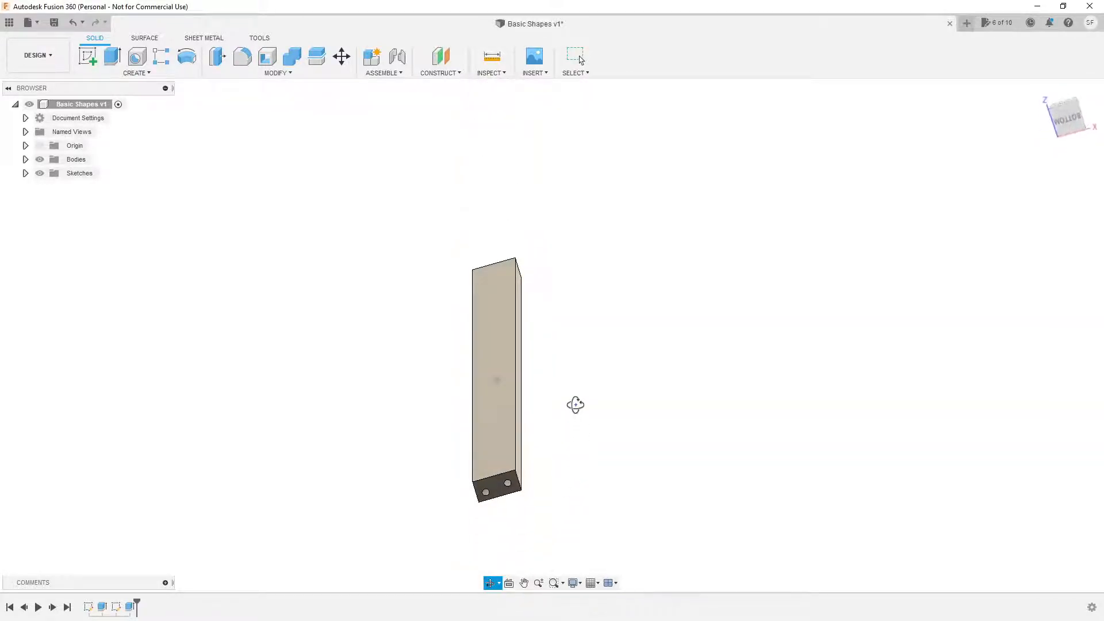
right_click(132, 608)
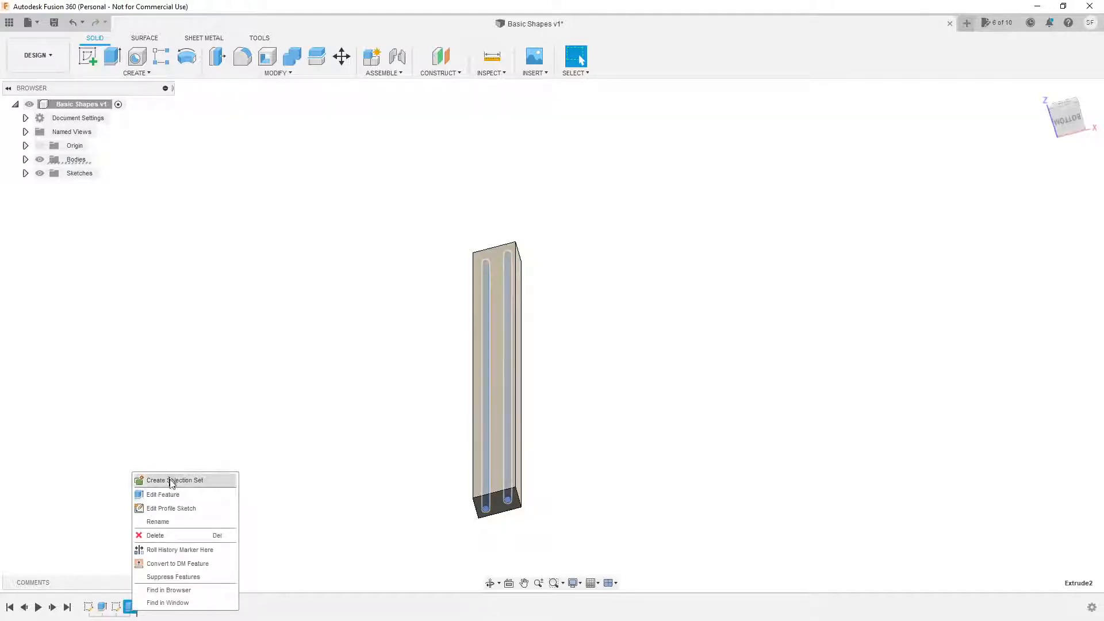
left_click(170, 500)
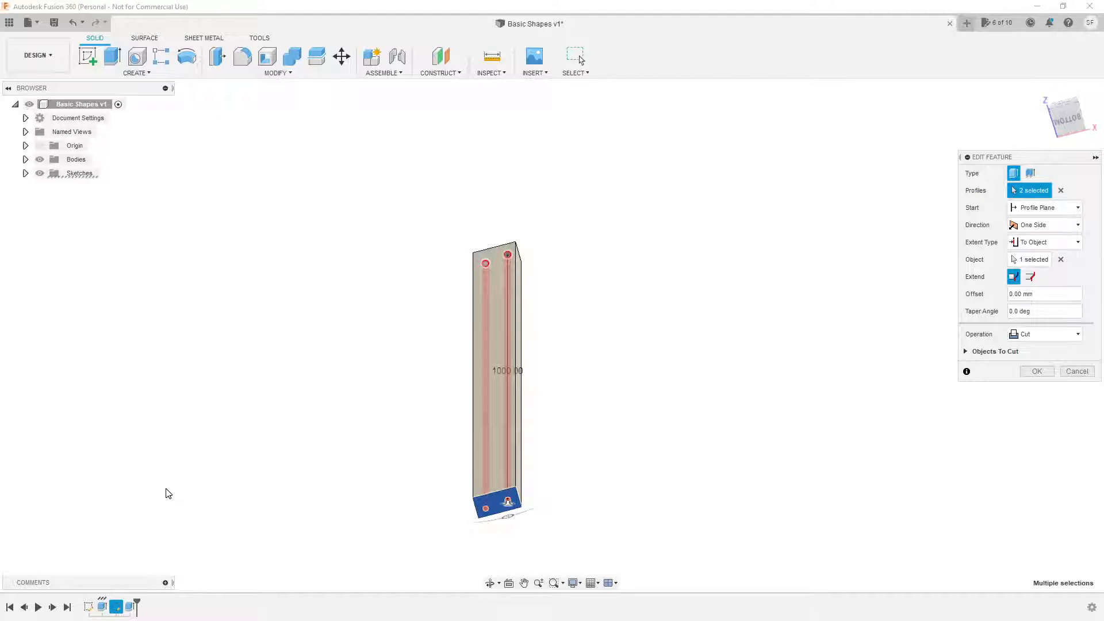
key("Escape")
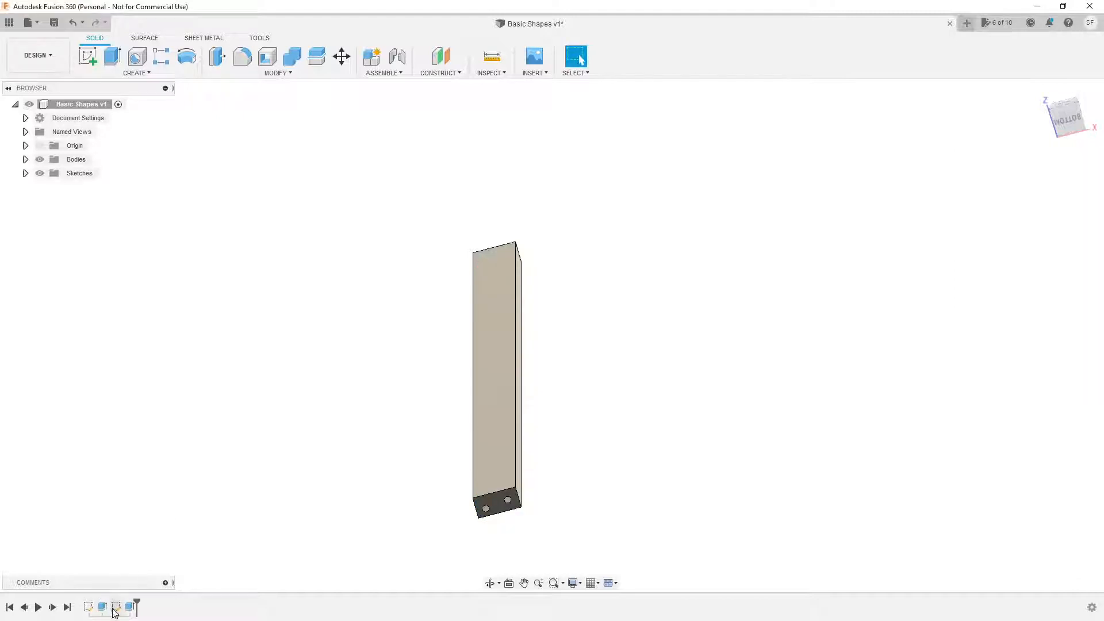
Edit the block's extrusion and set its height to 20 mm.
right_click(132, 608)
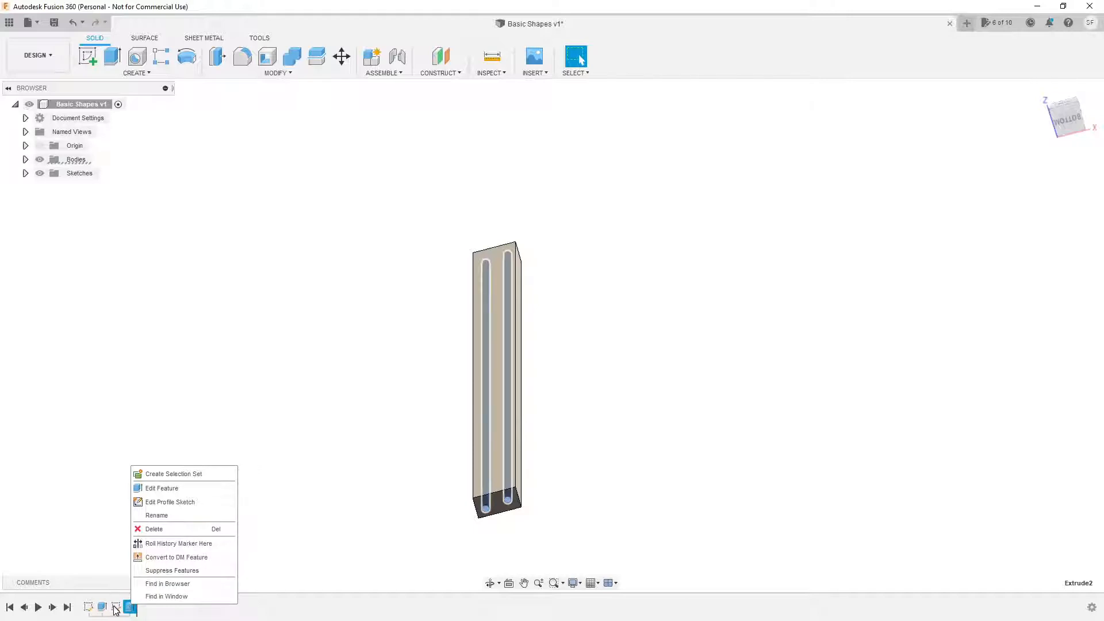
left_click(156, 489)
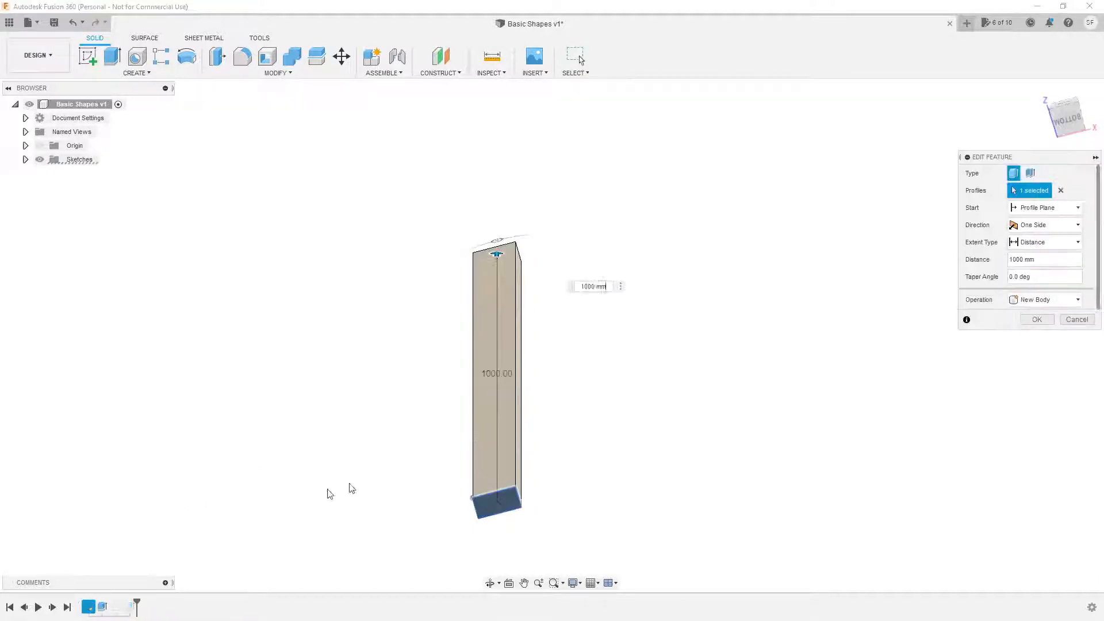
type("20")
key("Return")
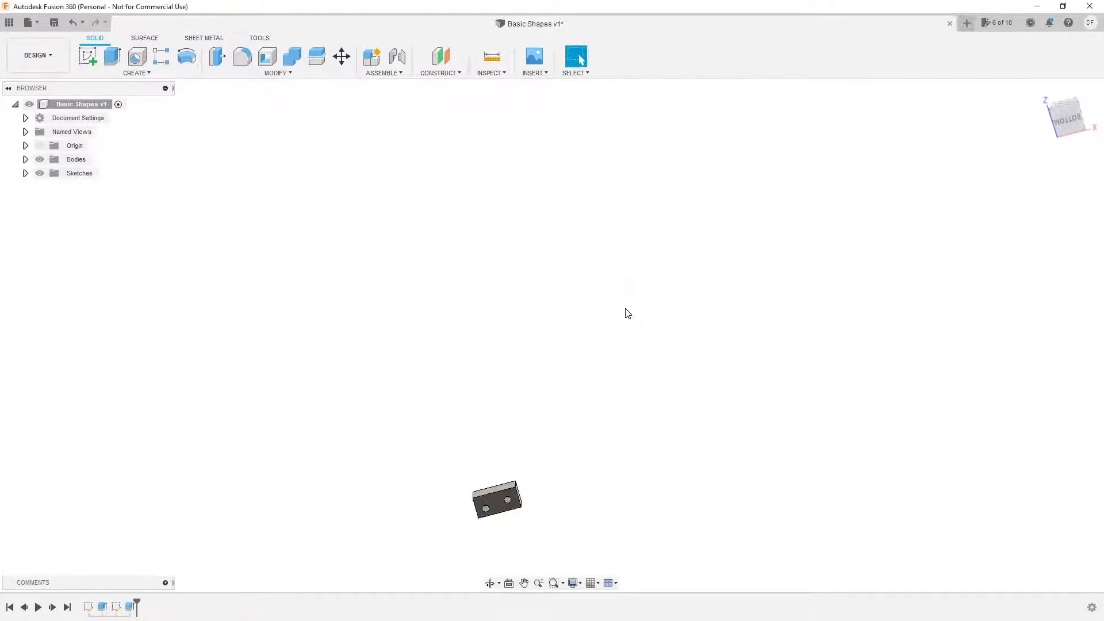
Examine the shortened block and its two holes from the front and slightly above at closer range.
middle_click_drag(599, 350, 560, 456, "shift")
right_click(561, 456)
left_click(619, 320)
middle_click_drag(619, 321, 576, 312)
scroll(593, 288, "up", 8)
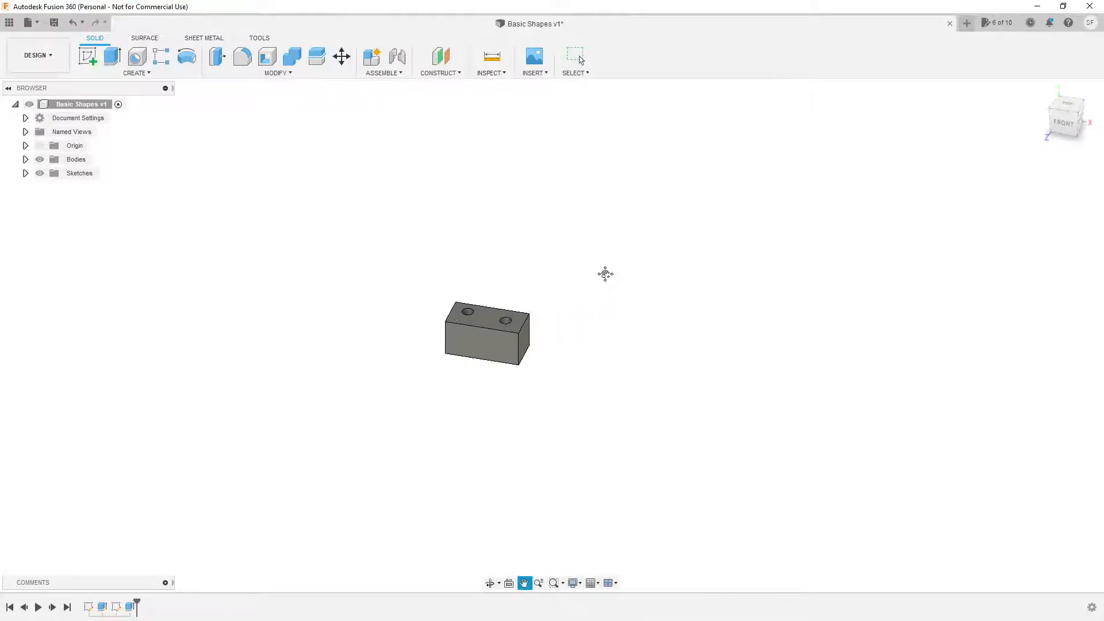
key("Escape")
key("F4")
left_click_drag(575, 367, 556, 305)
key("Escape")
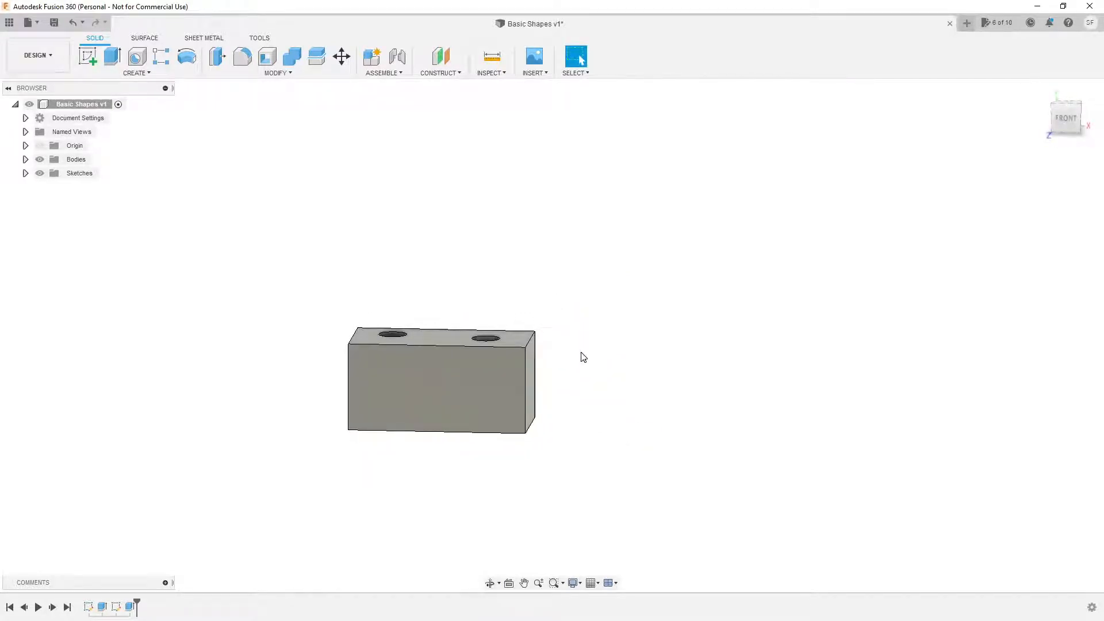
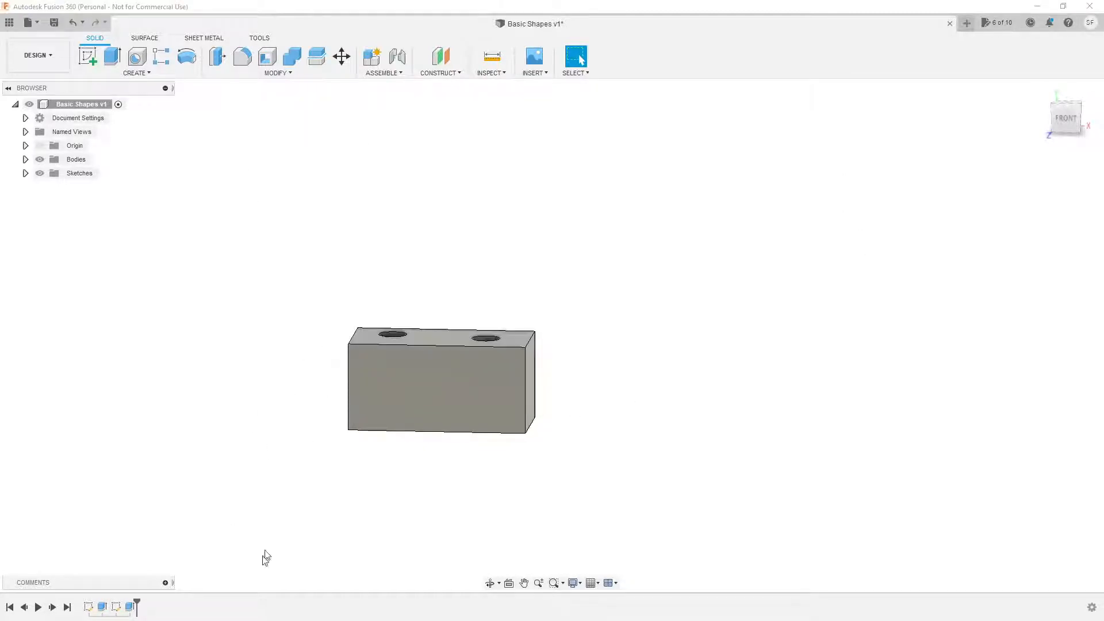
Edit the hole sketch and dimension the left circle's centre 12.5 mm from the block's lower edge.
right_click(116, 607)
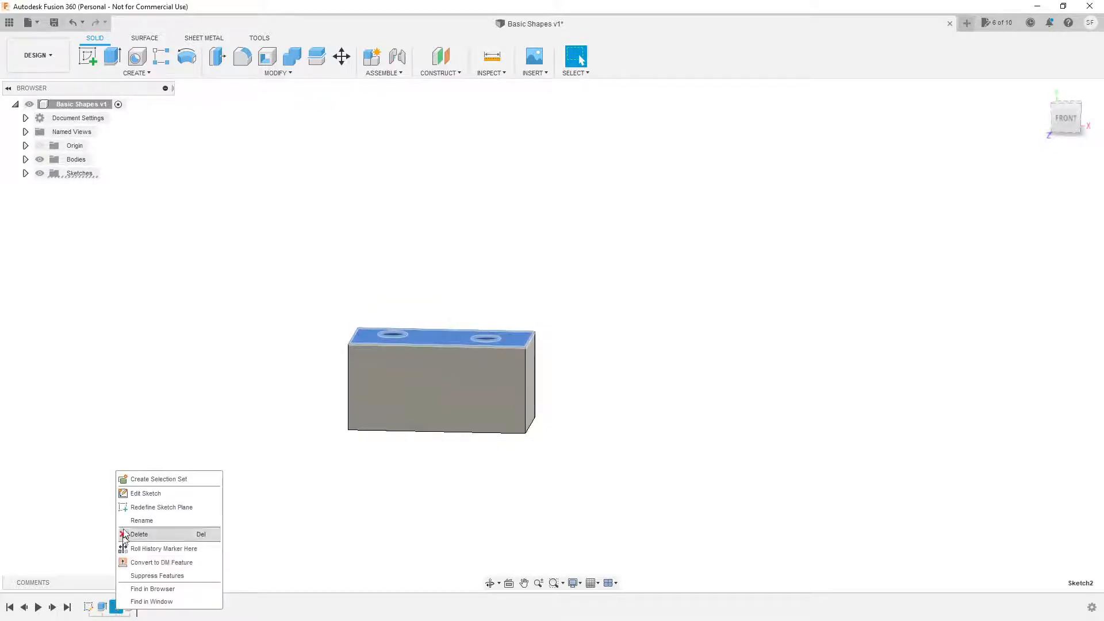
left_click(132, 493)
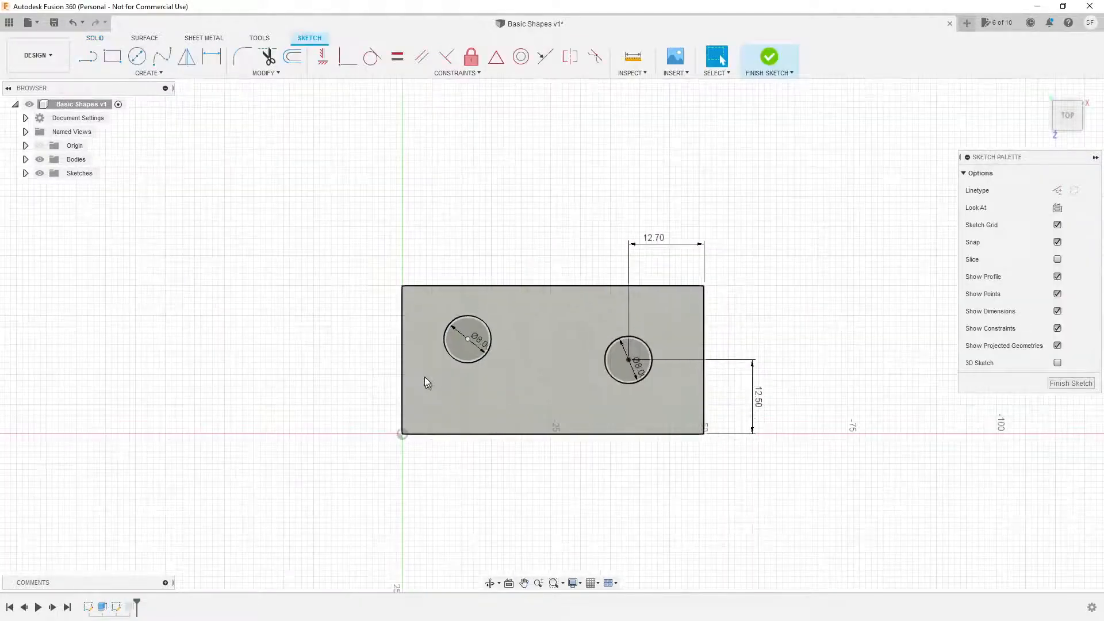
key("d")
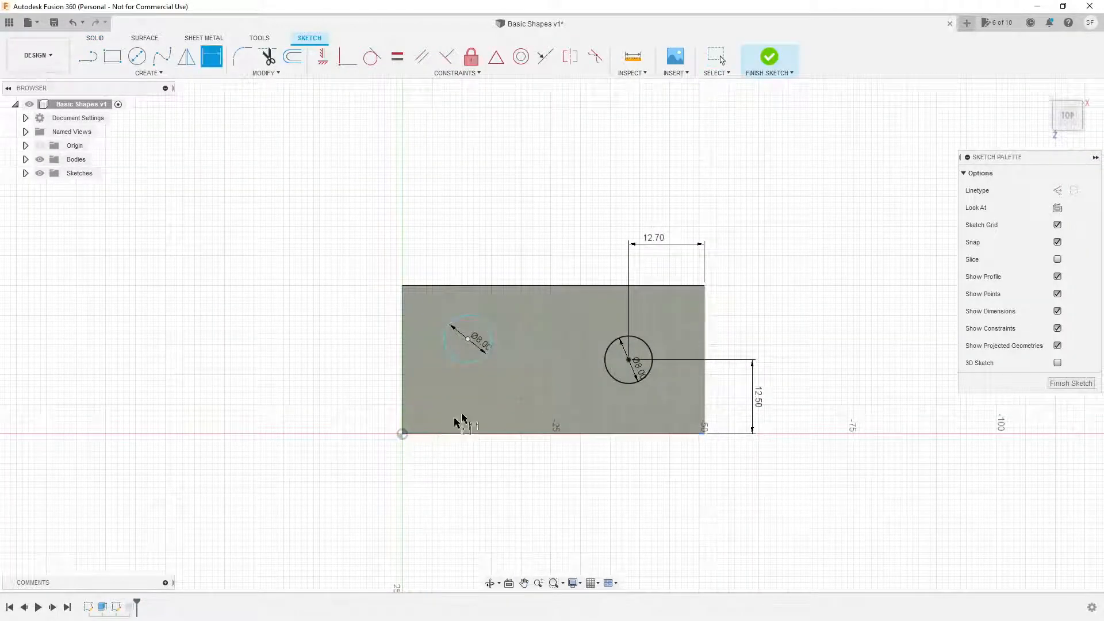
left_click(469, 341)
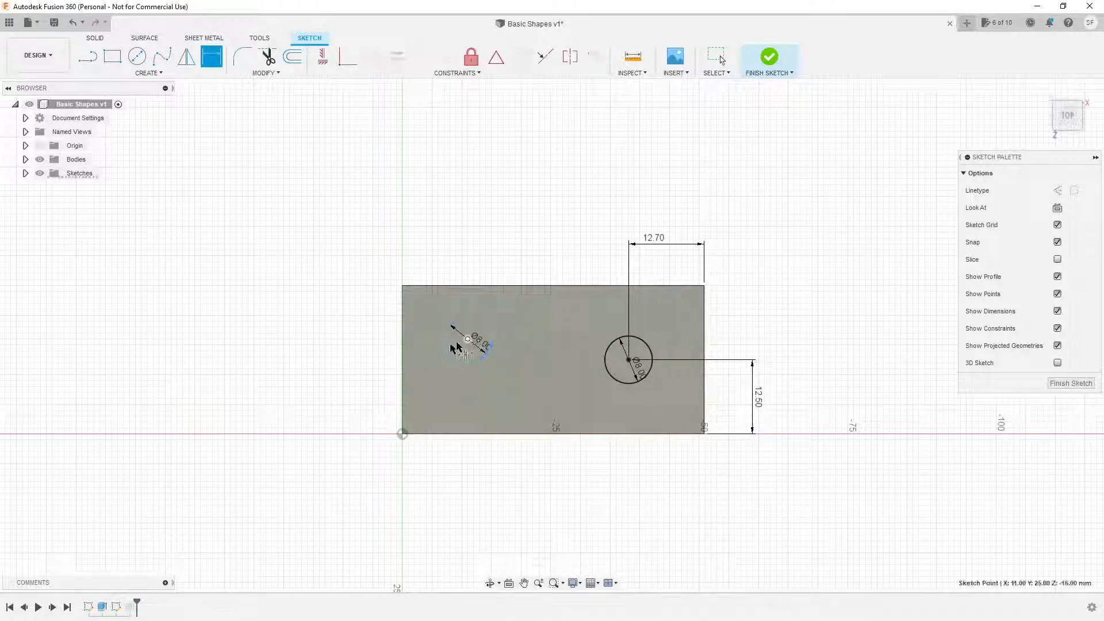
left_click(466, 435)
left_click(340, 443)
type("12.5")
key("Return")
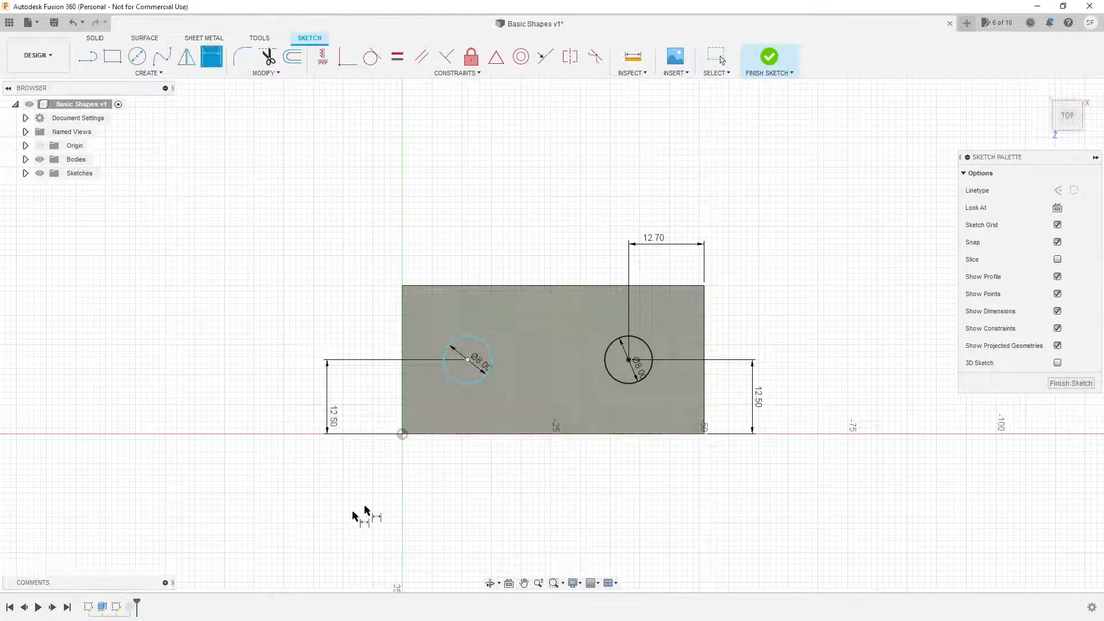
Dimension the left circle's centre 12.7 mm from the block's left edge and finish the sketch.
left_click(469, 348)
left_click(402, 337)
left_click(435, 256)
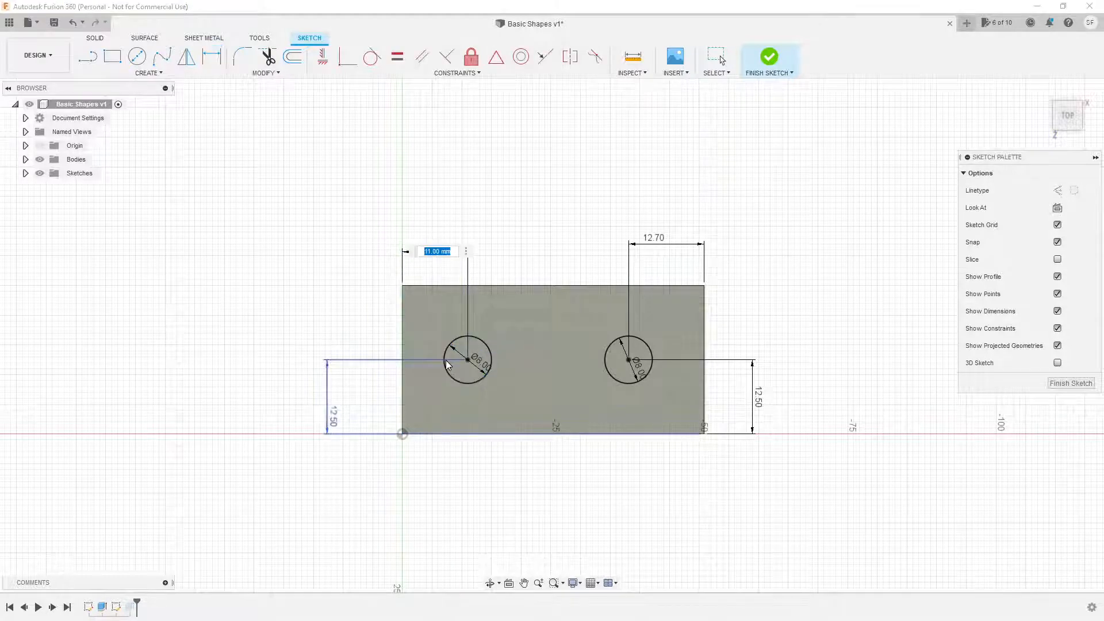
type("12")
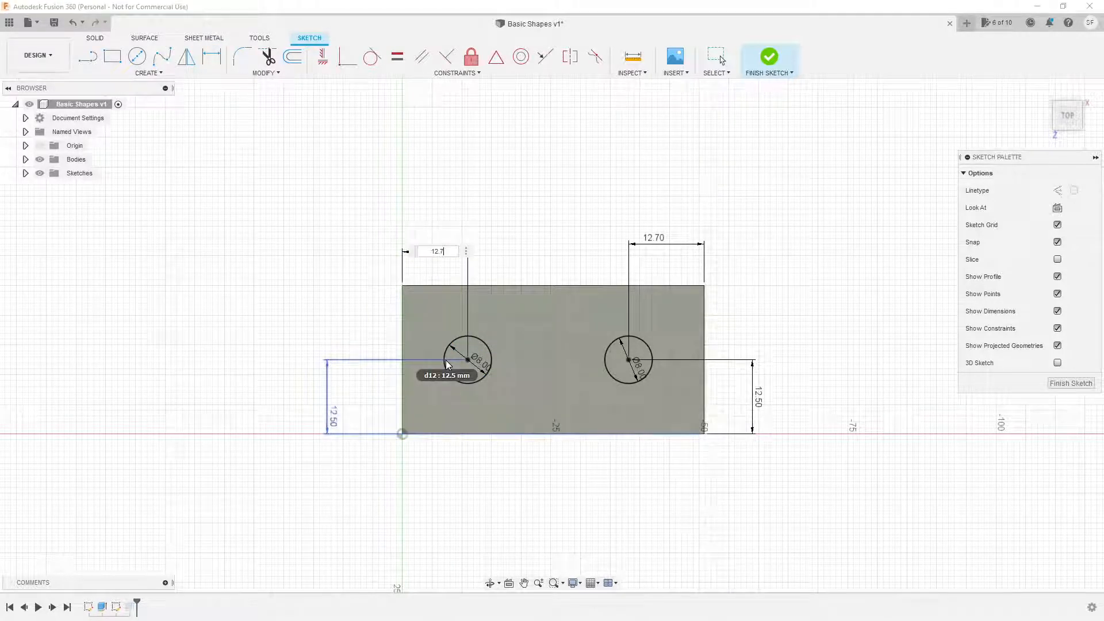
type(".7")
key("Return")
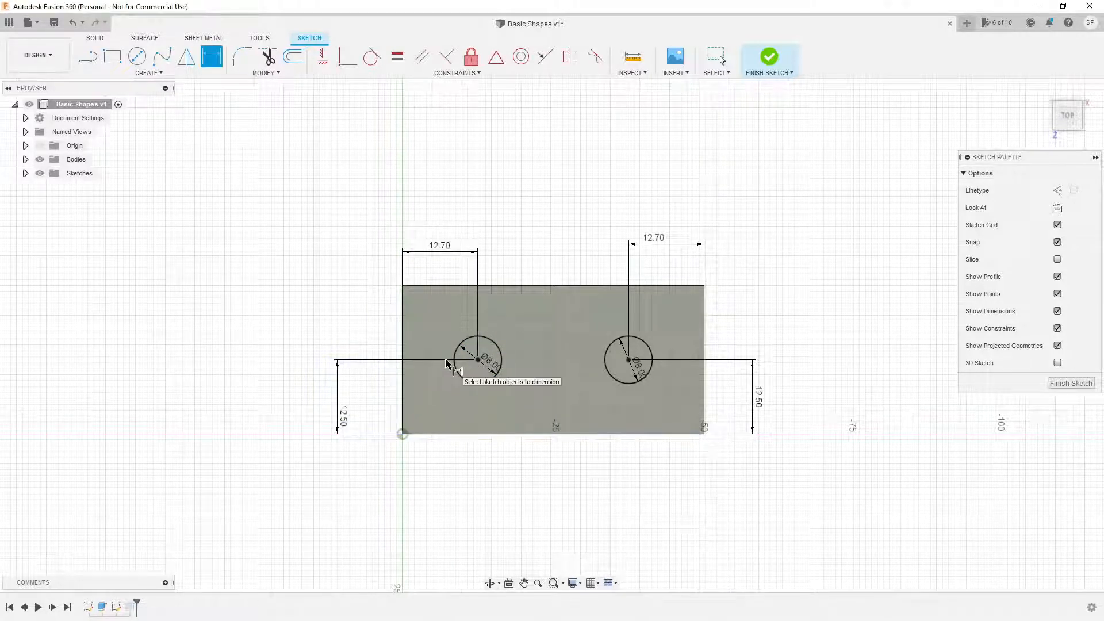
left_click(769, 57)
mouse_move(830, 449)
middle_mouse_down("shift")
mouse_move(811, 379)
mouse_move(803, 228)
mouse_move(788, 299)
mouse_move(849, 398)
middle_mouse_up("shift")
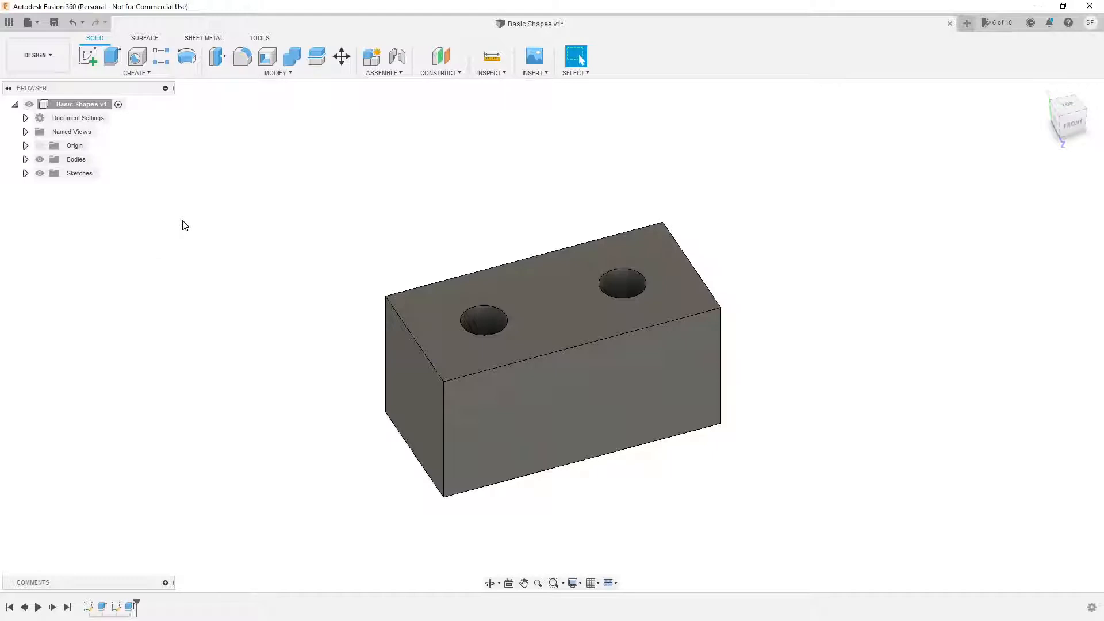
Start a Thread feature and select the inner faces of both holes.
left_click(134, 73)
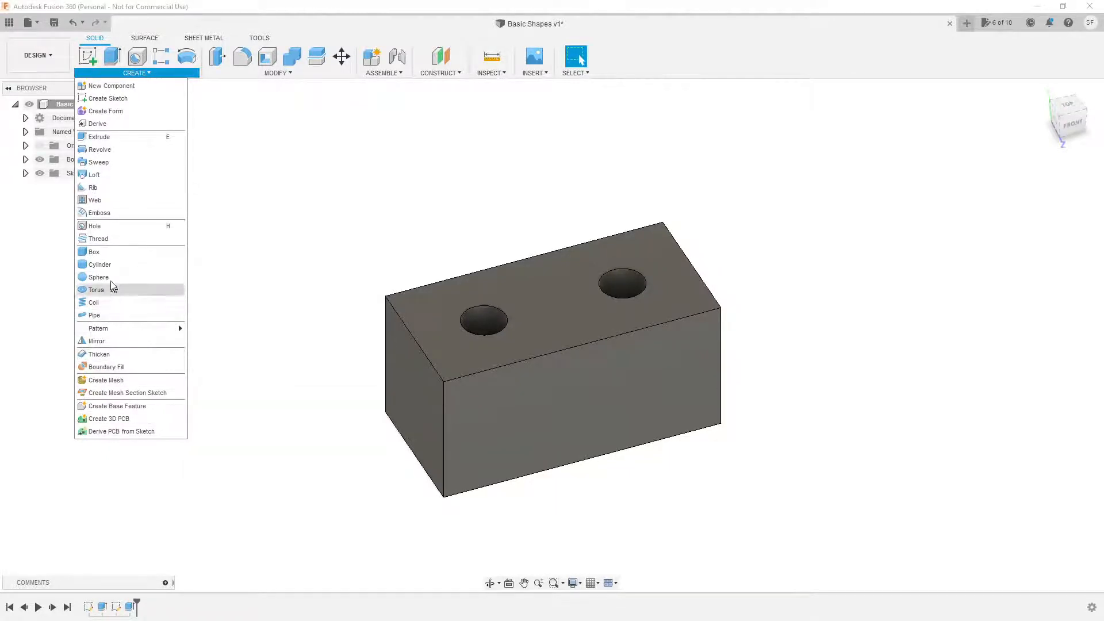
left_click(98, 239)
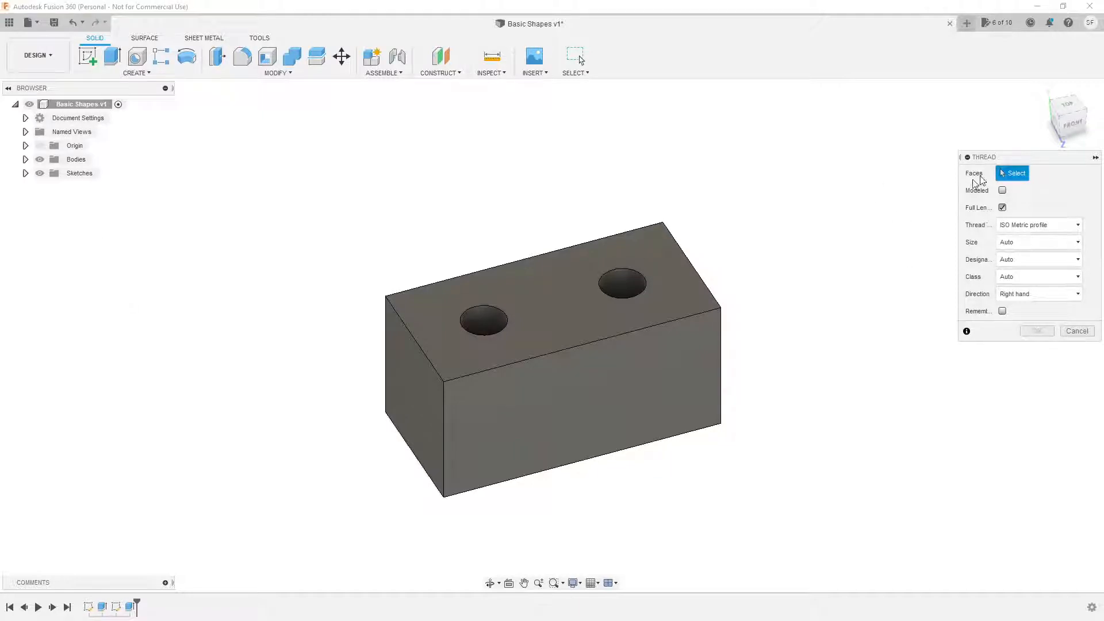
left_click_drag(1025, 158, 816, 158)
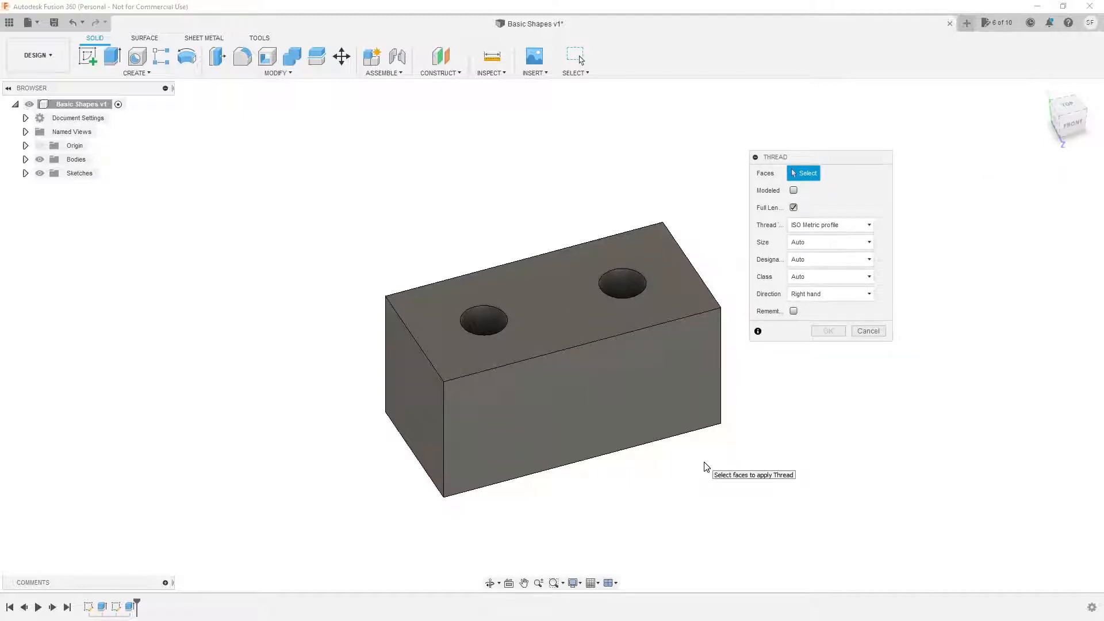
left_click(492, 324)
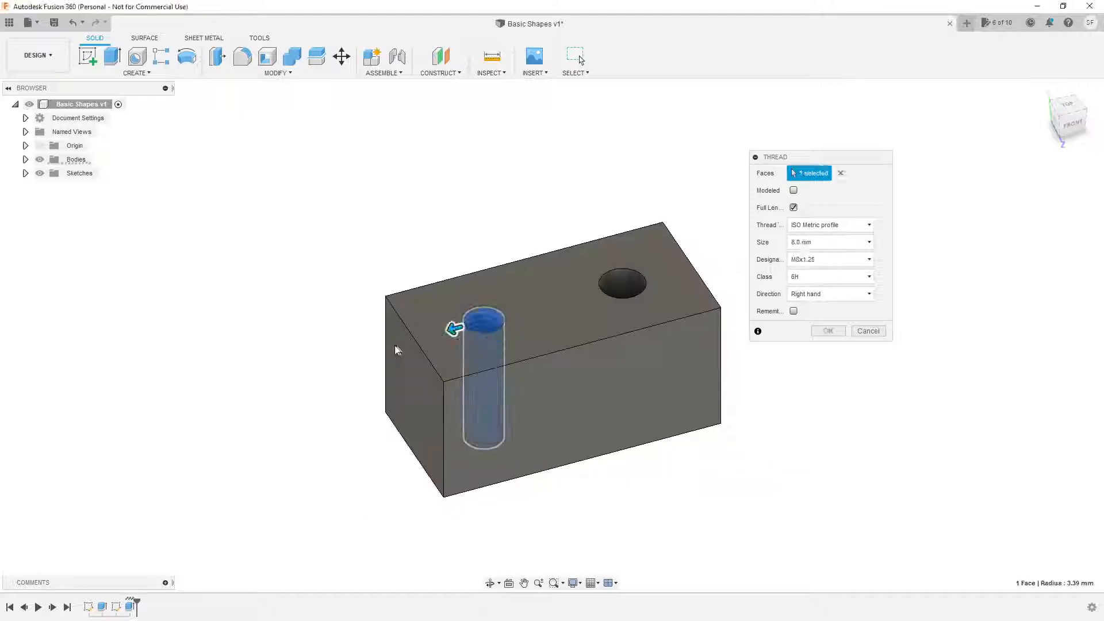
left_click(625, 284)
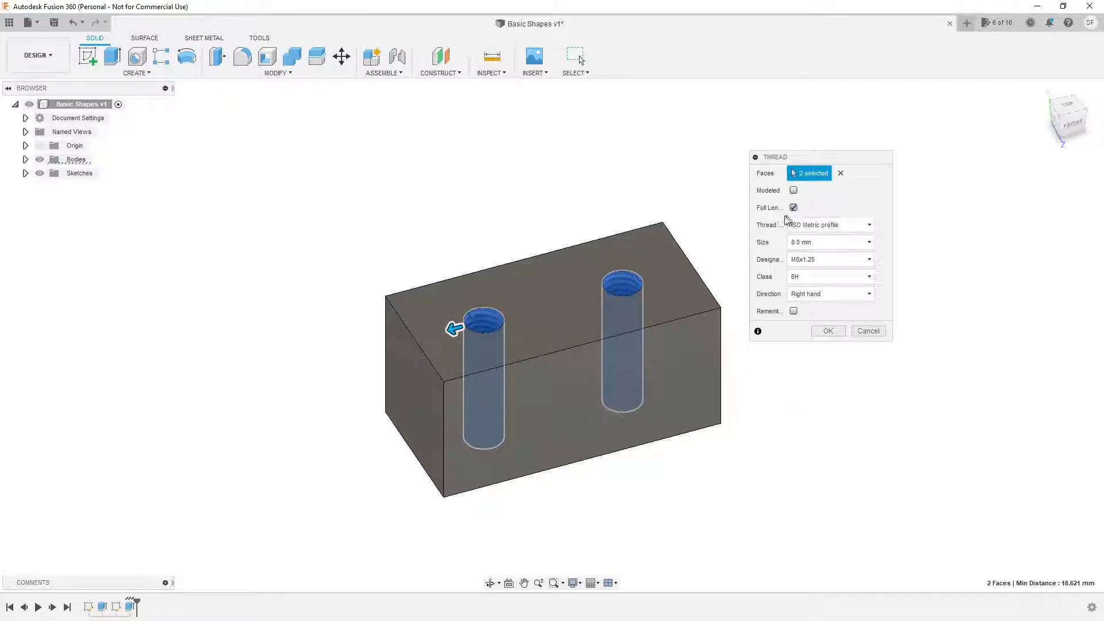
Create the threads with the ISO Metric profile, 8.0 mm size and M8x1.25 designation over the full length.
left_click(856, 228)
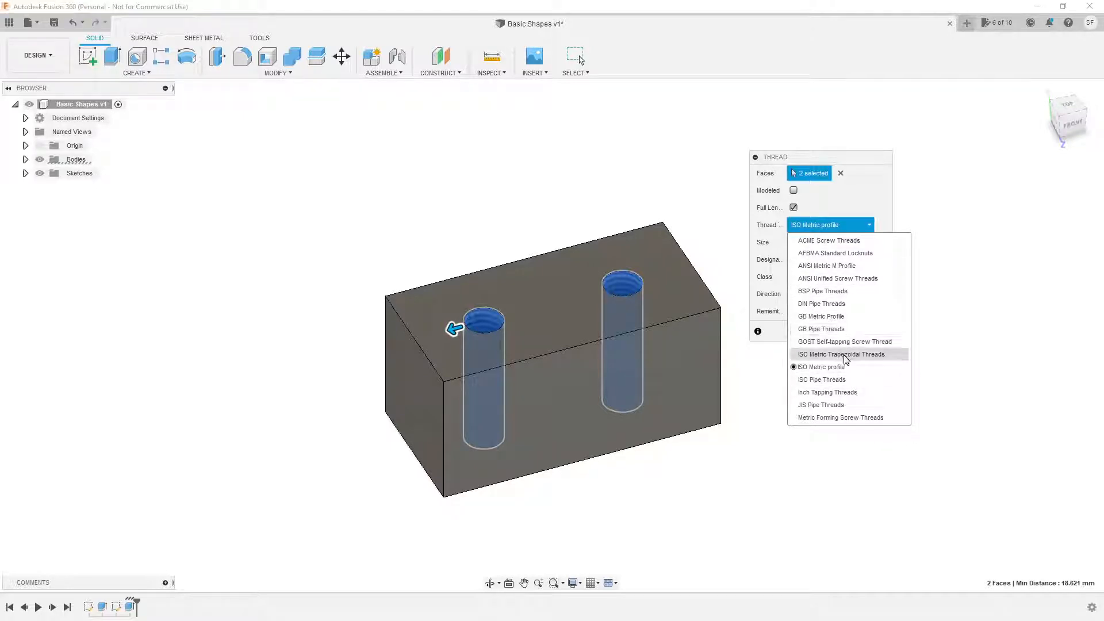
left_click(866, 192)
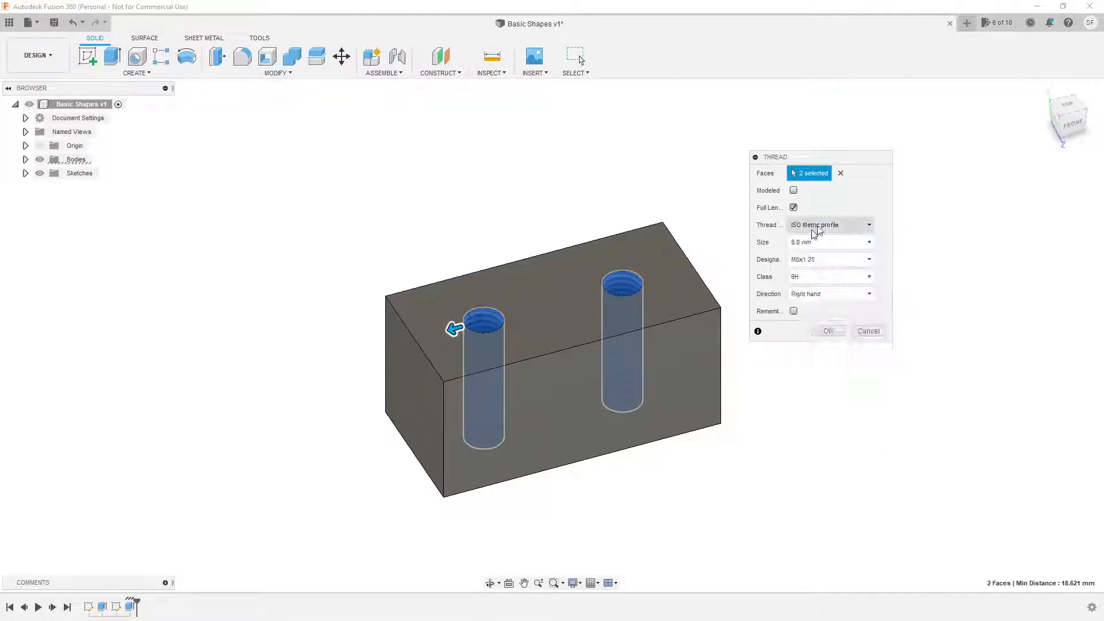
left_click(845, 246)
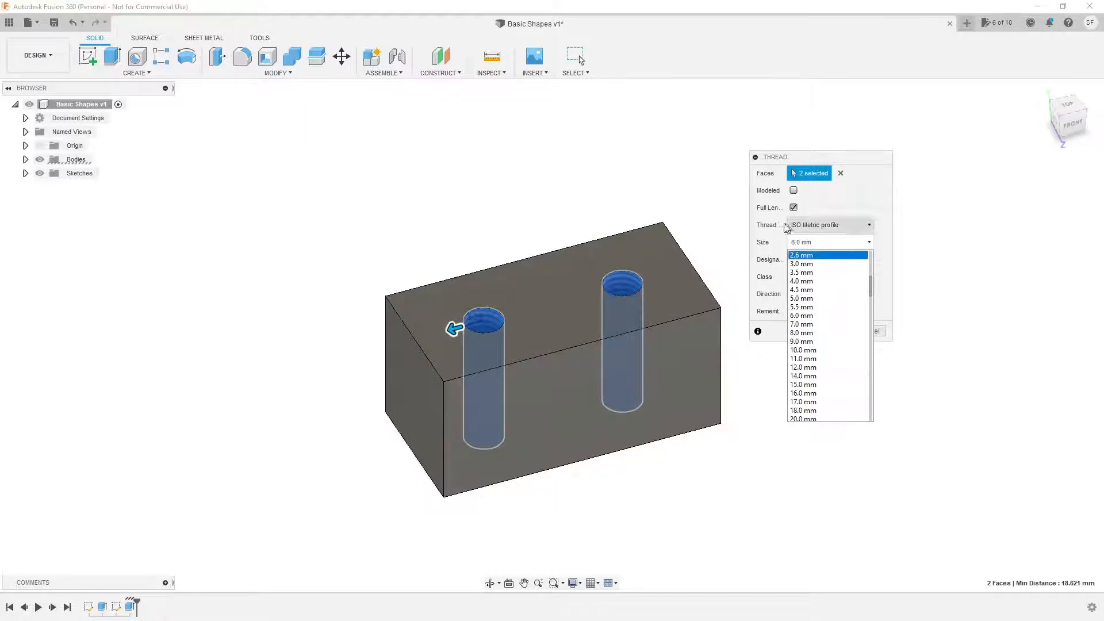
left_click(817, 332)
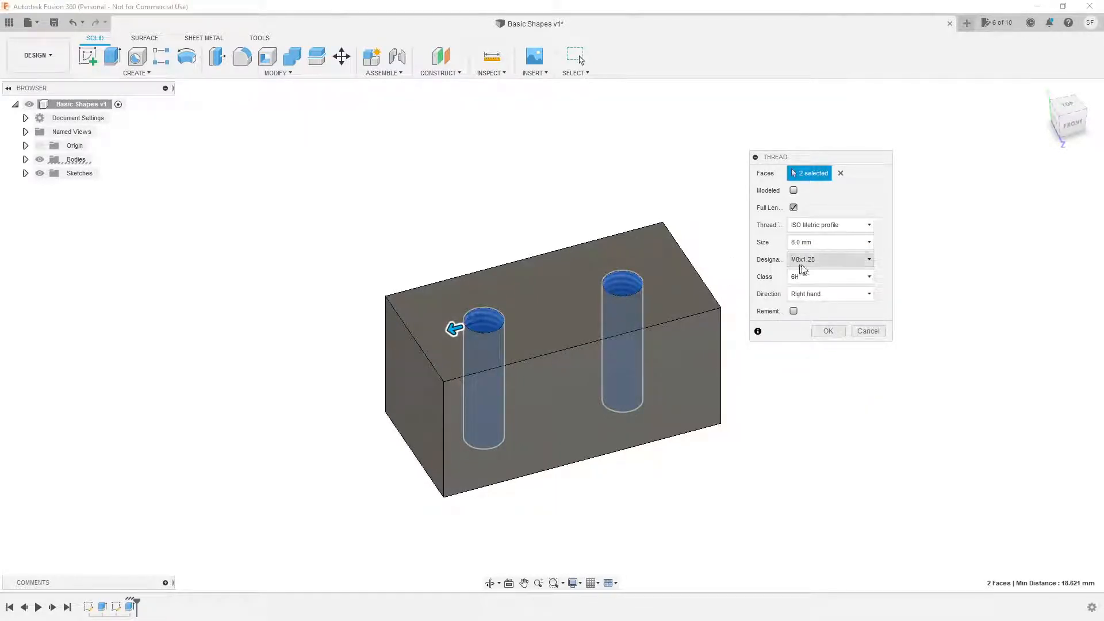
left_click(854, 265)
left_click(829, 274)
left_click(825, 261)
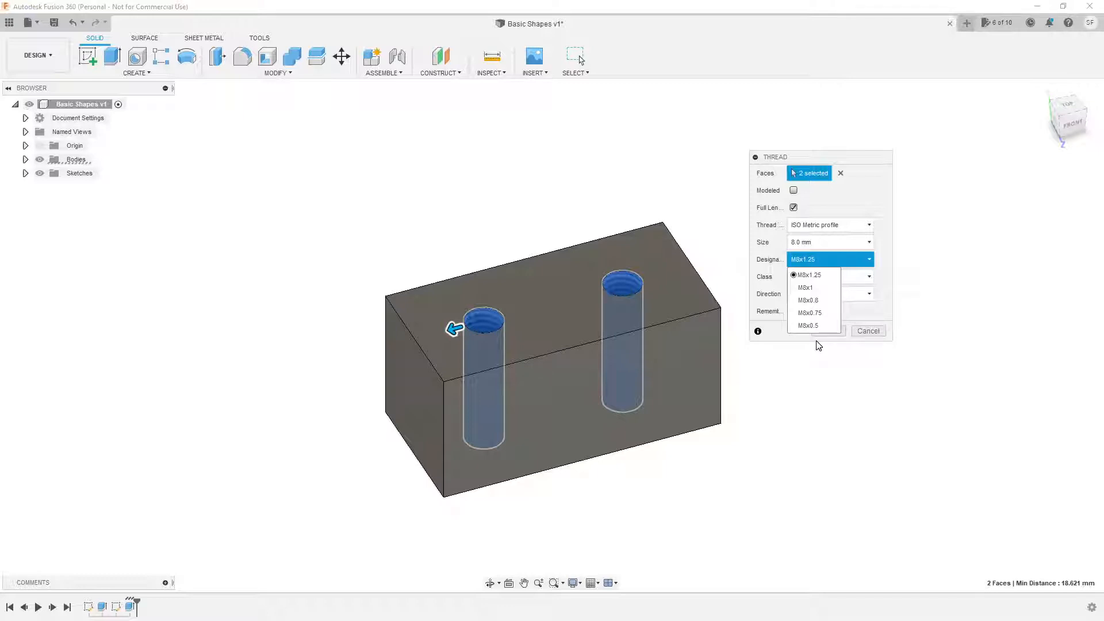
left_click(881, 407)
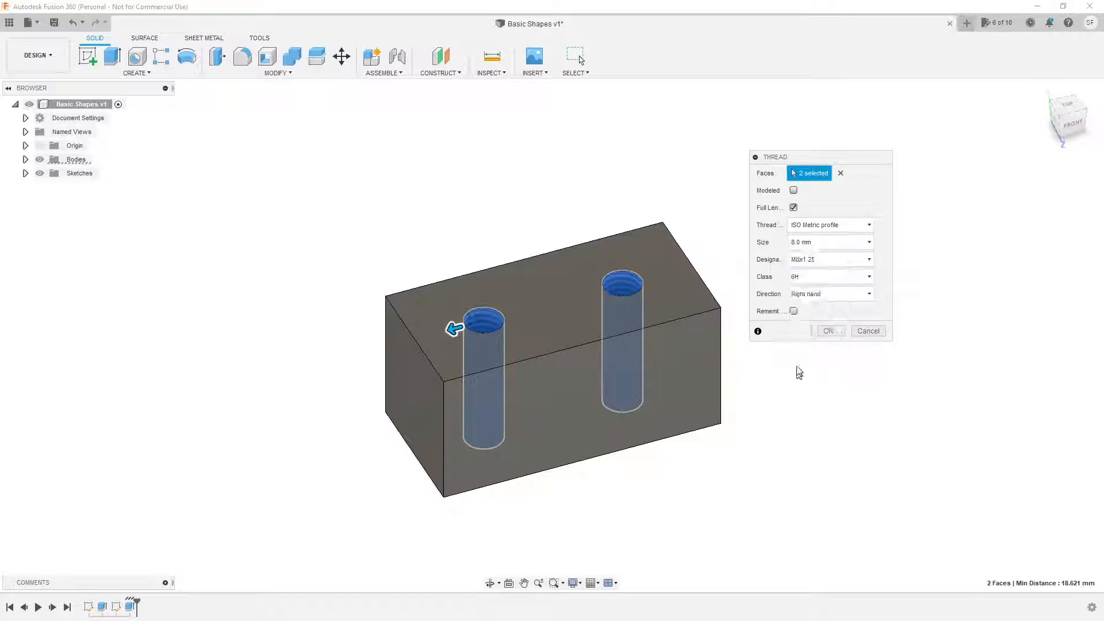
left_click(829, 332)
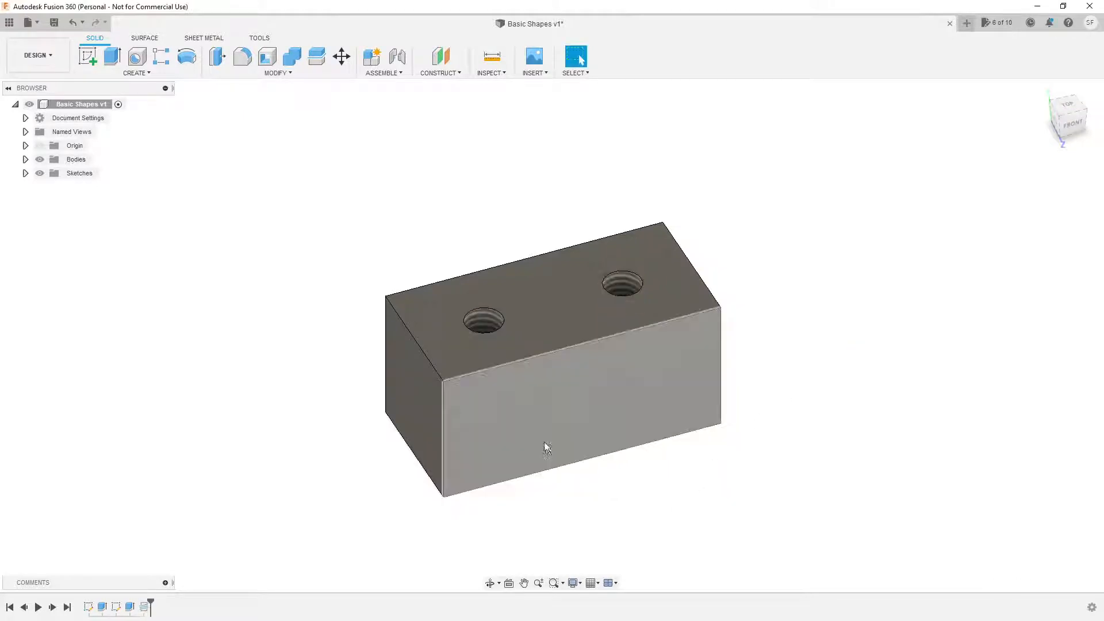
Examine the threads inside both holes up close from several angles.
scroll(503, 357, "up", 5)
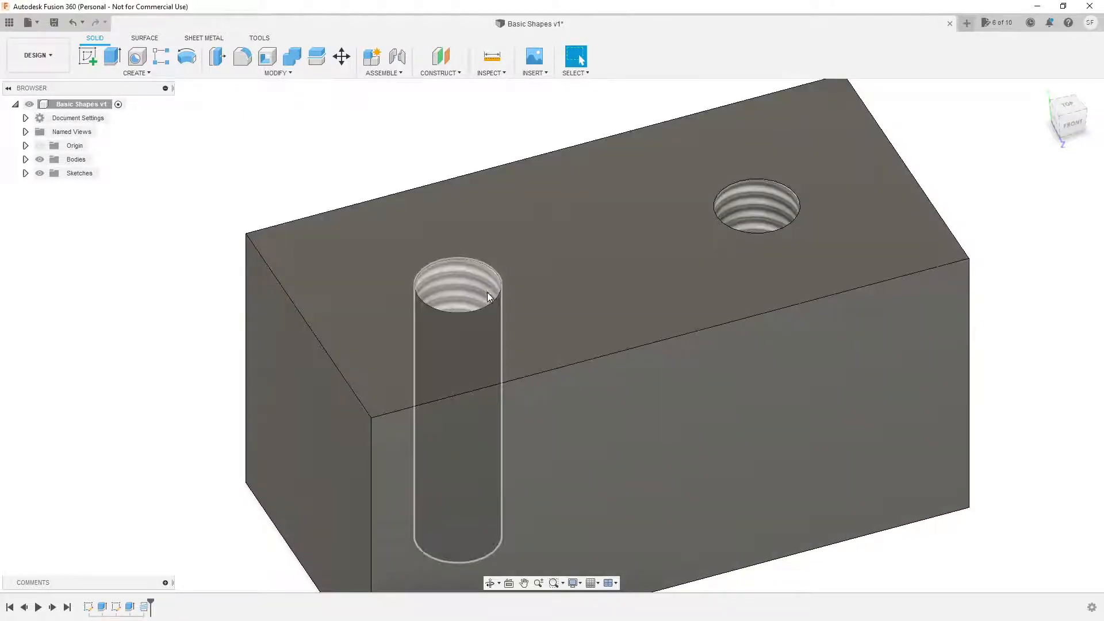
middle_click_drag(495, 293, 711, 311)
scroll(703, 291, "up", 10)
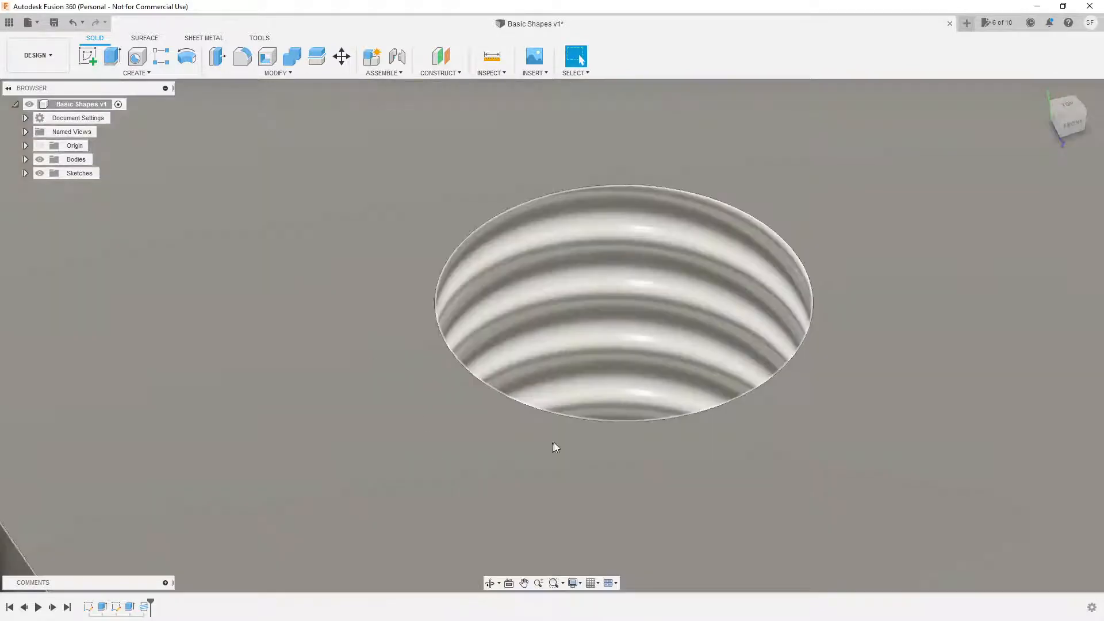
middle_click_drag(555, 447, 563, 359, "shift")
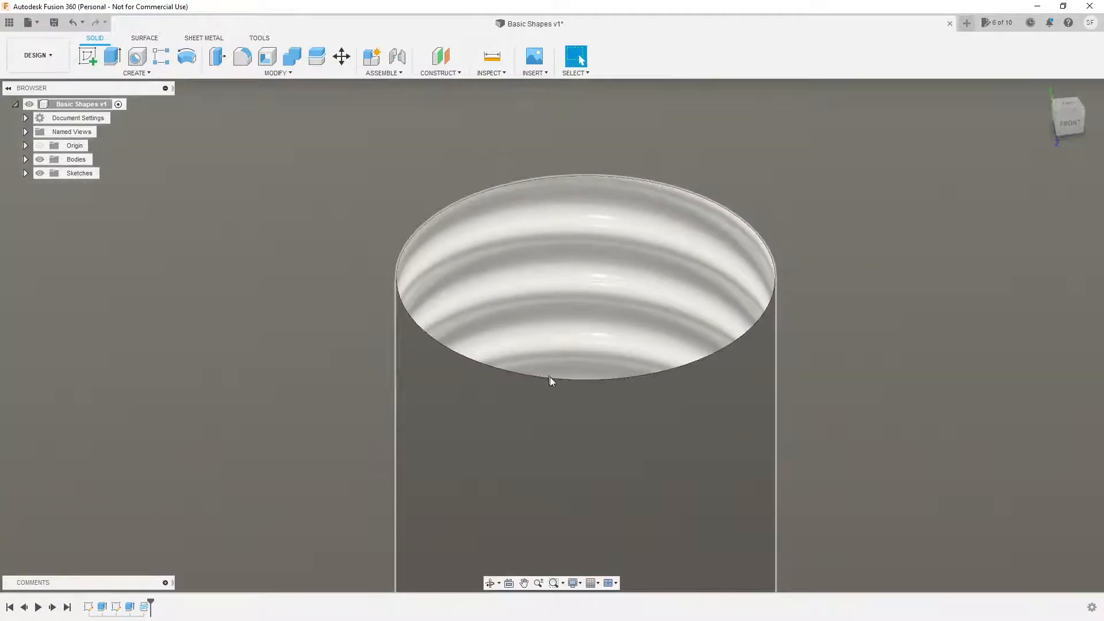
scroll(551, 391, "down", 5)
mouse_move(571, 379)
middle_mouse_down("shift")
mouse_move(513, 375)
mouse_move(566, 378)
middle_mouse_up("shift")
middle_click_drag(646, 353, 535, 347)
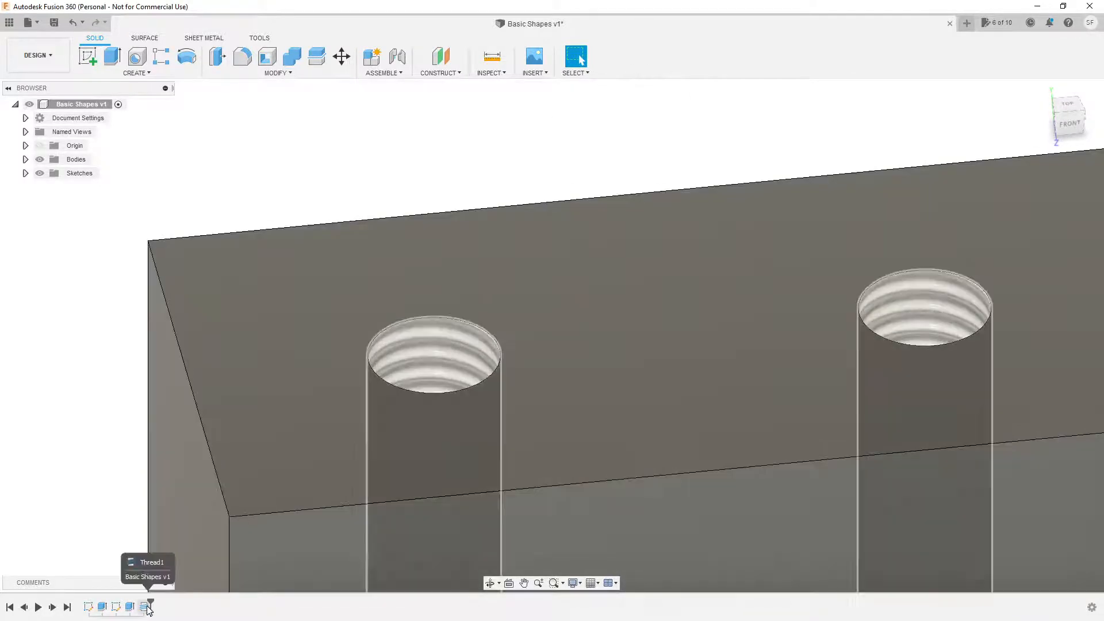
Edit the thread feature to make both holes' threads modeled, and accept the change.
right_click(146, 608)
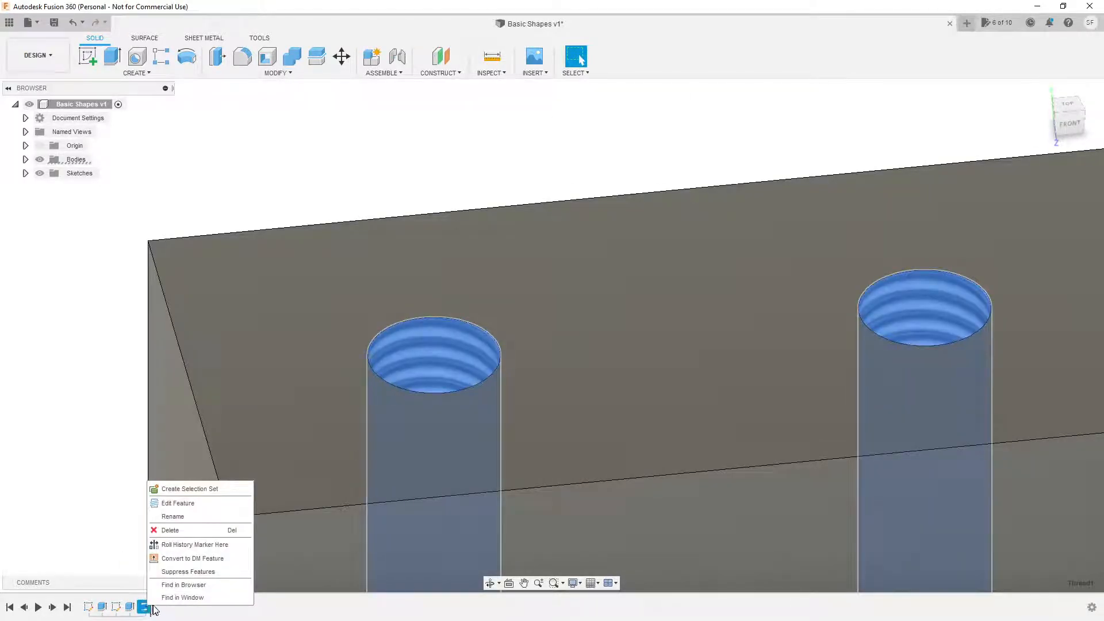
left_click(170, 504)
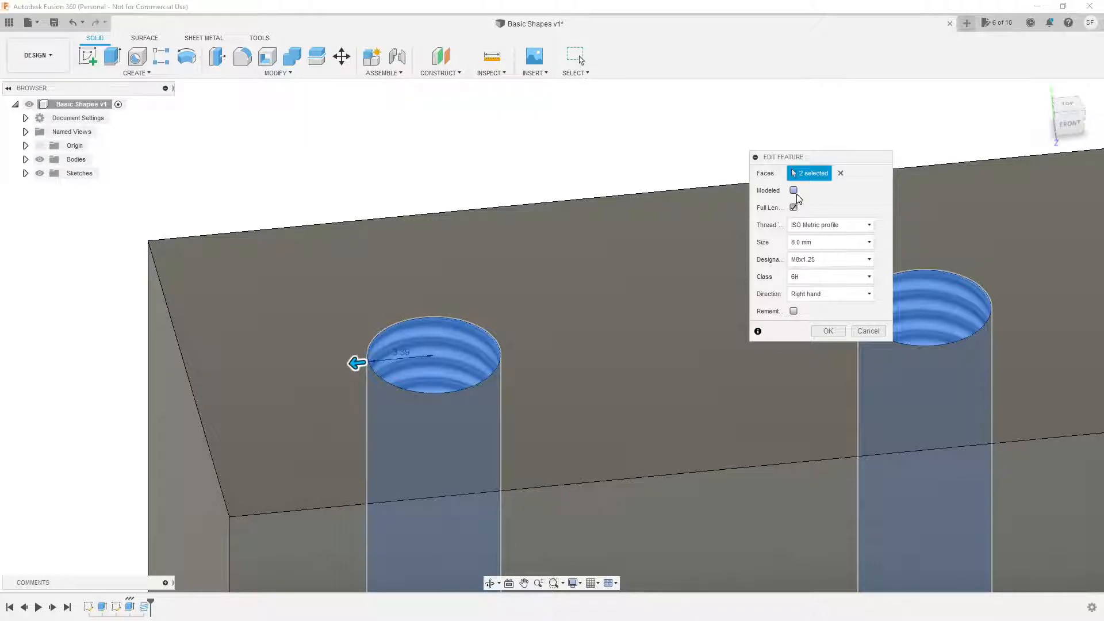
scroll(443, 345, "up", 5)
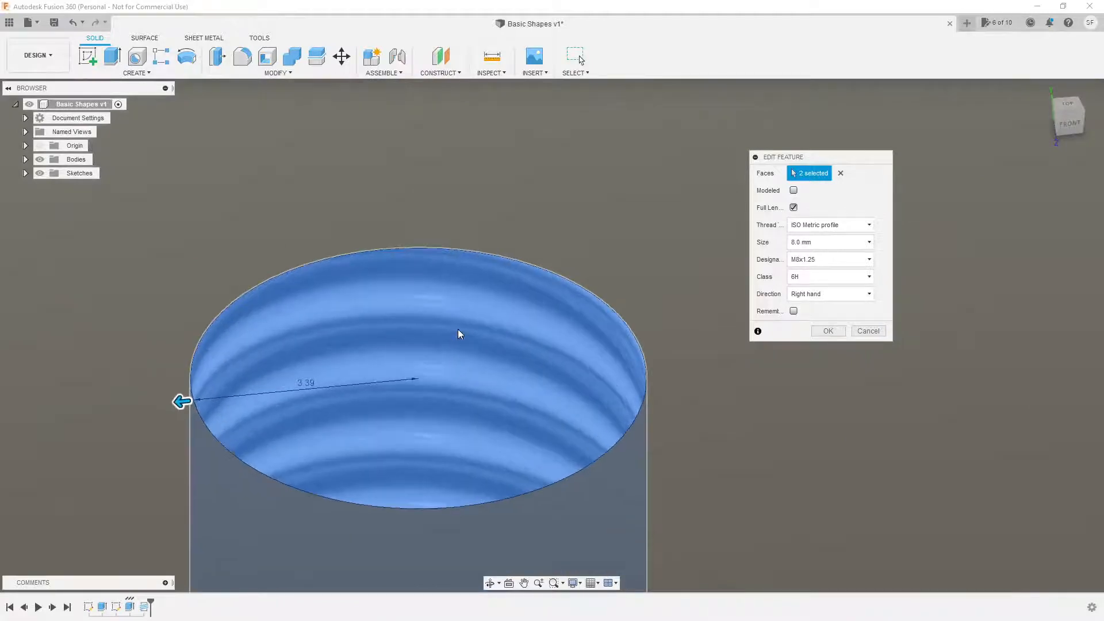
left_click(794, 191)
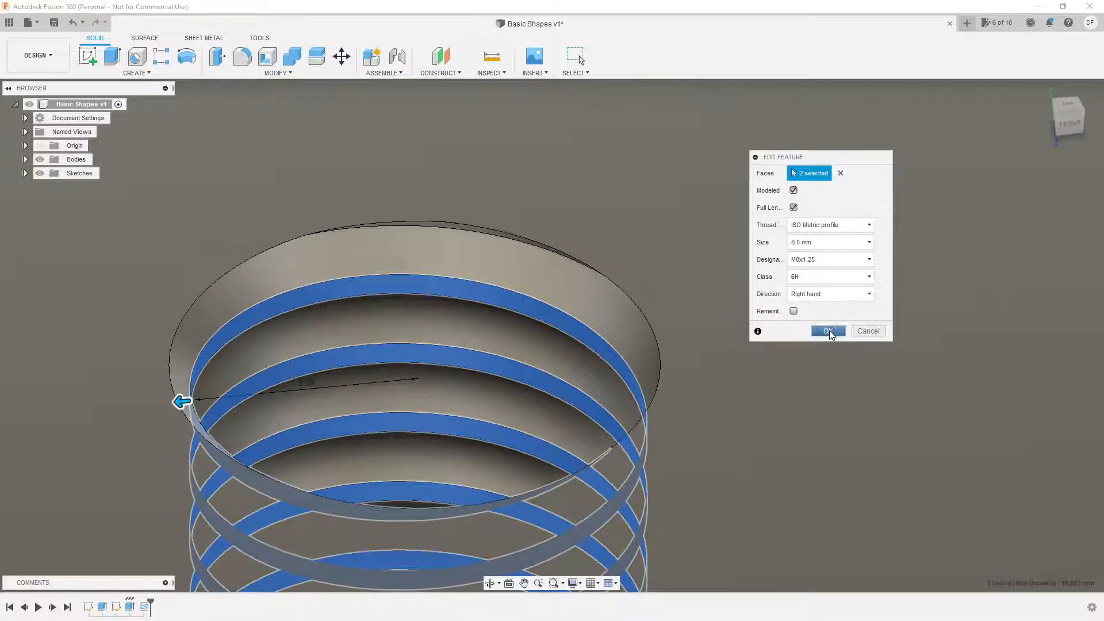
left_click(833, 333)
middle_click_drag(713, 292, 645, 241, "shift")
scroll(610, 276, "down", 5)
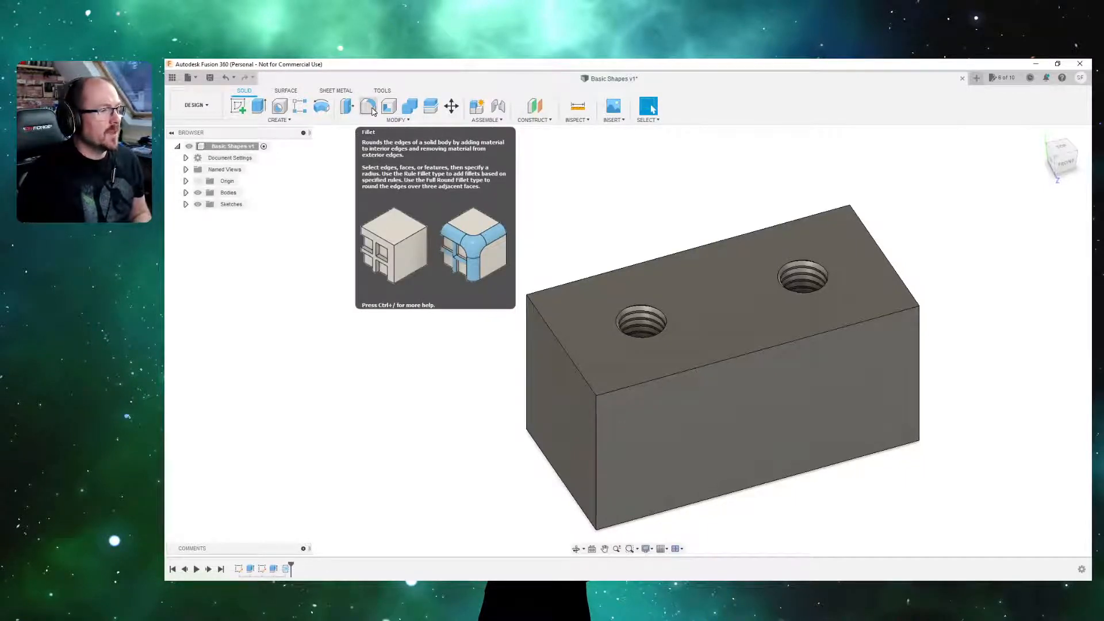
Start a Fillet on one vertical corner edge of the block and set its radius to 2 mm.
left_click(392, 120)
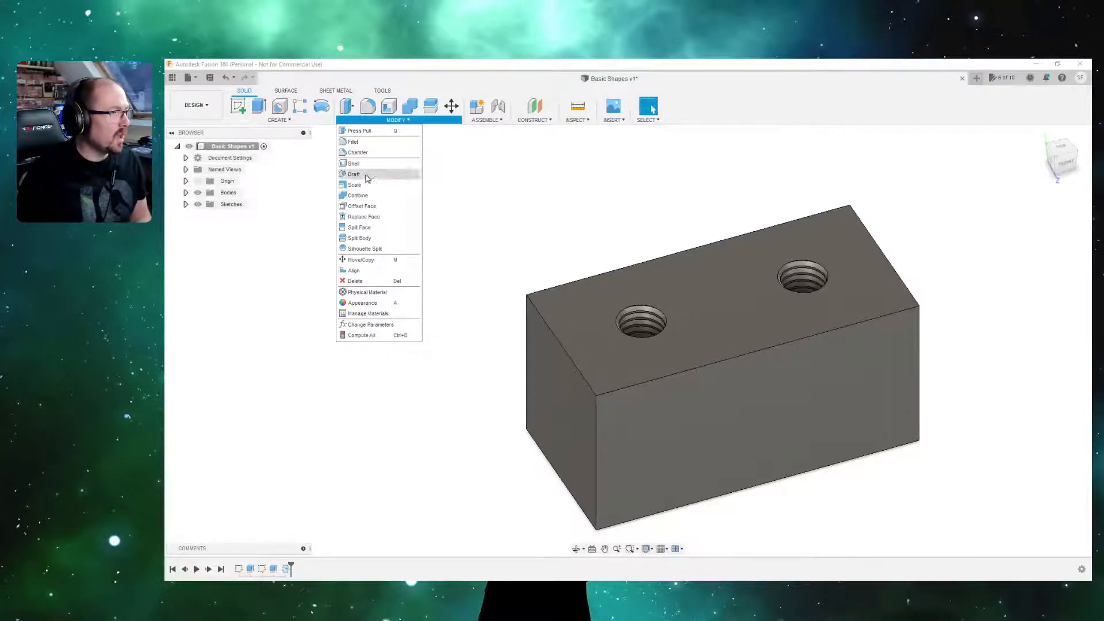
left_click(353, 141)
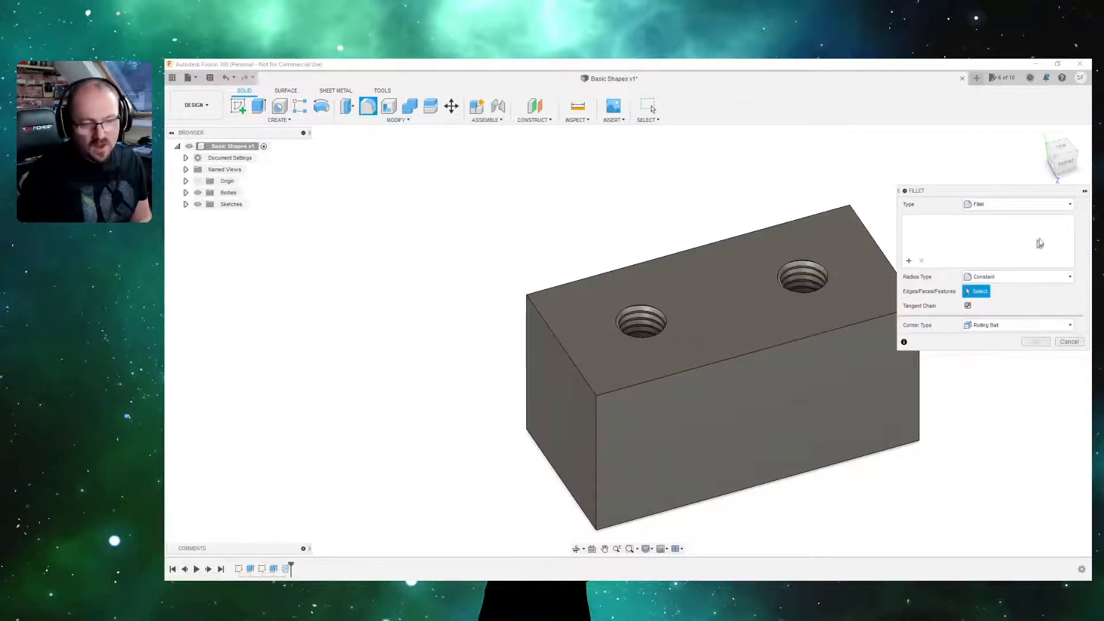
middle_click_drag(688, 352, 570, 286)
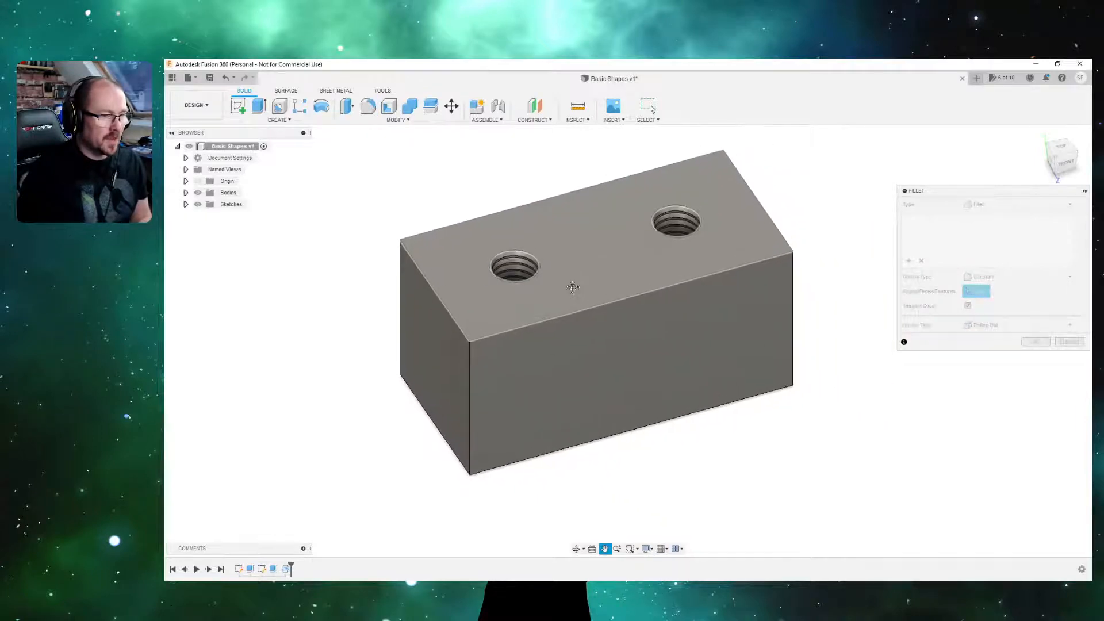
left_click(468, 391)
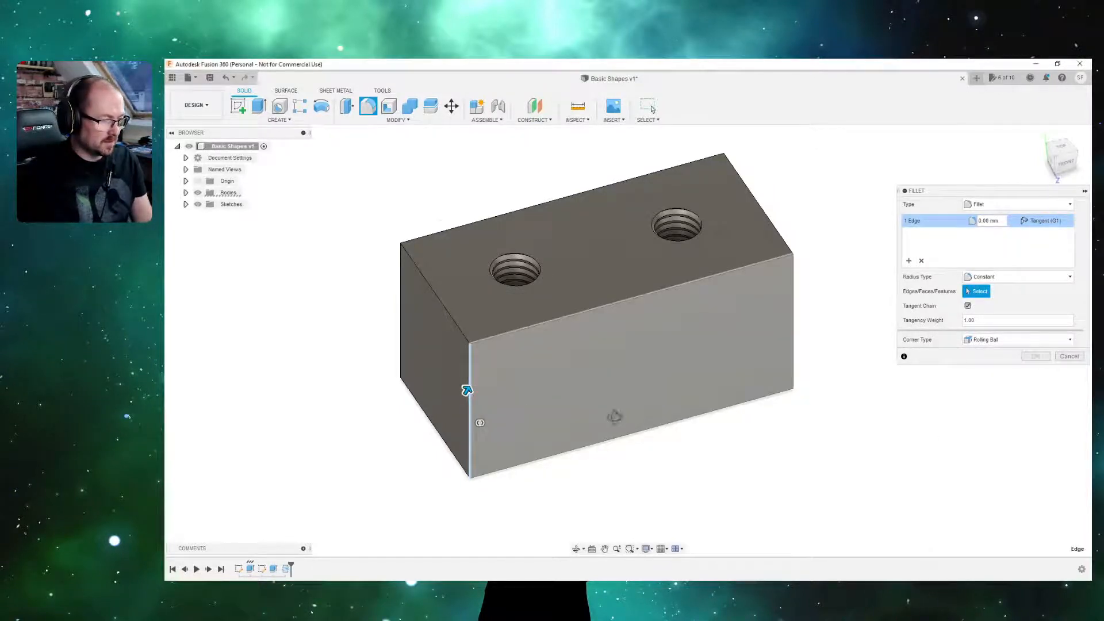
middle_click_drag(616, 423, 596, 415, "shift")
mouse_move(420, 349)
left_mouse_down()
mouse_move(437, 329)
mouse_move(420, 348)
mouse_move(458, 329)
mouse_move(438, 354)
mouse_move(446, 324)
mouse_move(433, 339)
left_mouse_up()
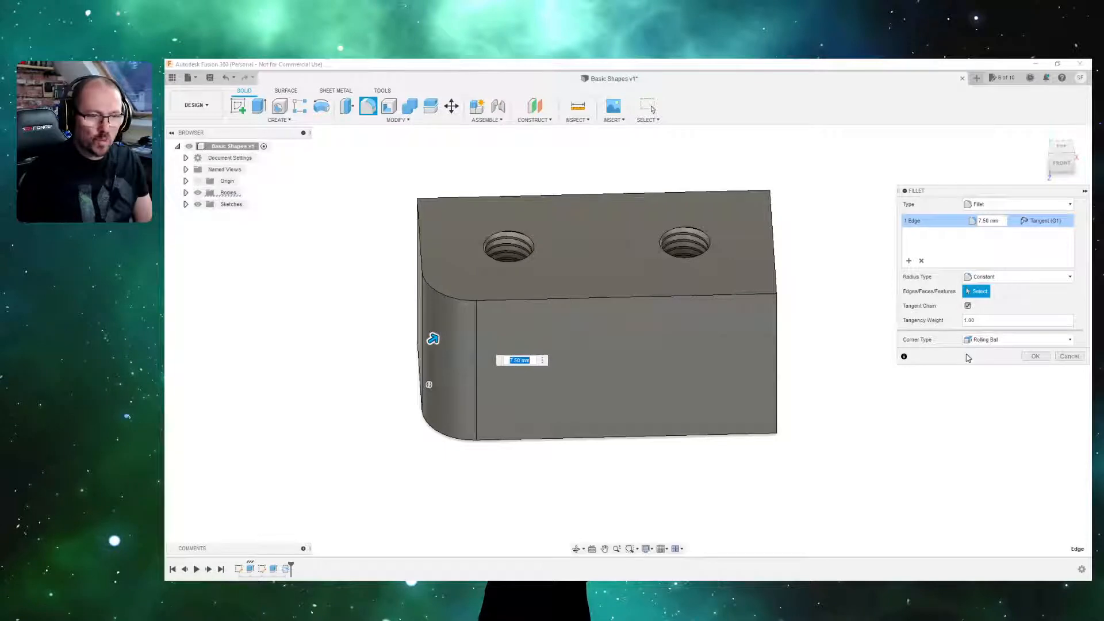
left_click_drag(1003, 222, 942, 226)
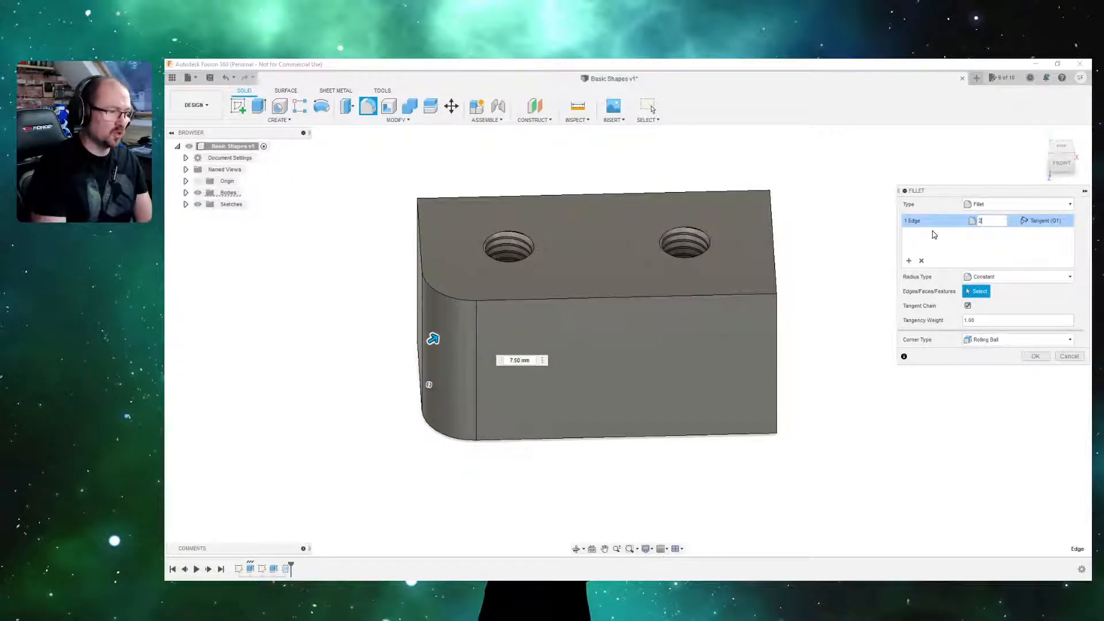
Add the block's other three vertical corner edges to the 2 mm fillet and accept it.
middle_click_drag(569, 537, 743, 351, "shift")
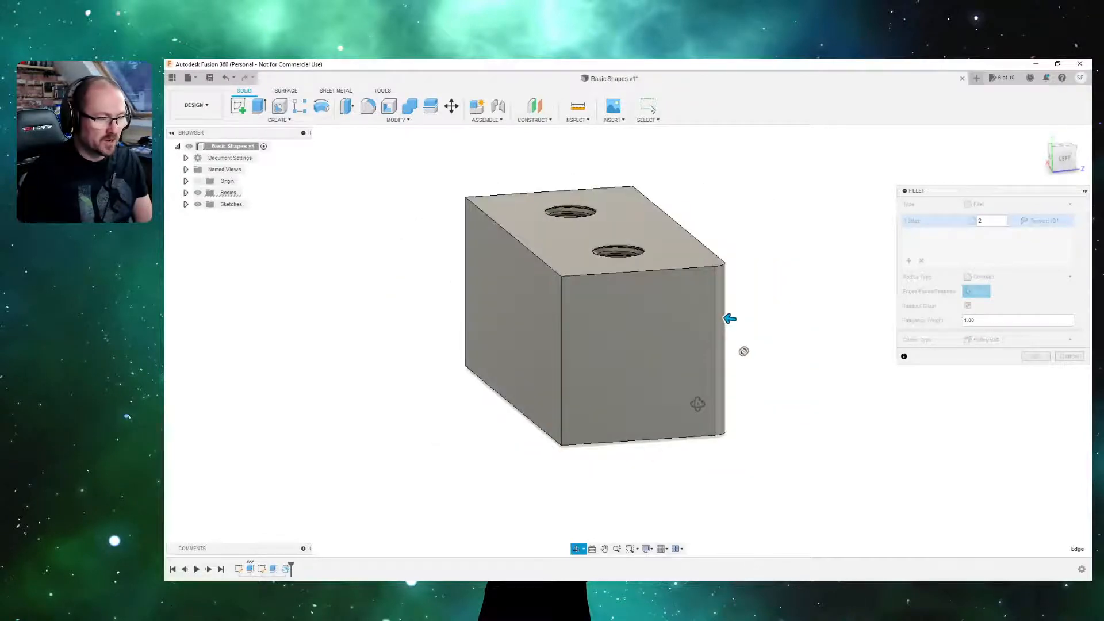
mouse_move(697, 404)
middle_mouse_down("shift")
mouse_move(685, 402)
mouse_move(687, 454)
mouse_move(694, 413)
middle_mouse_up("shift")
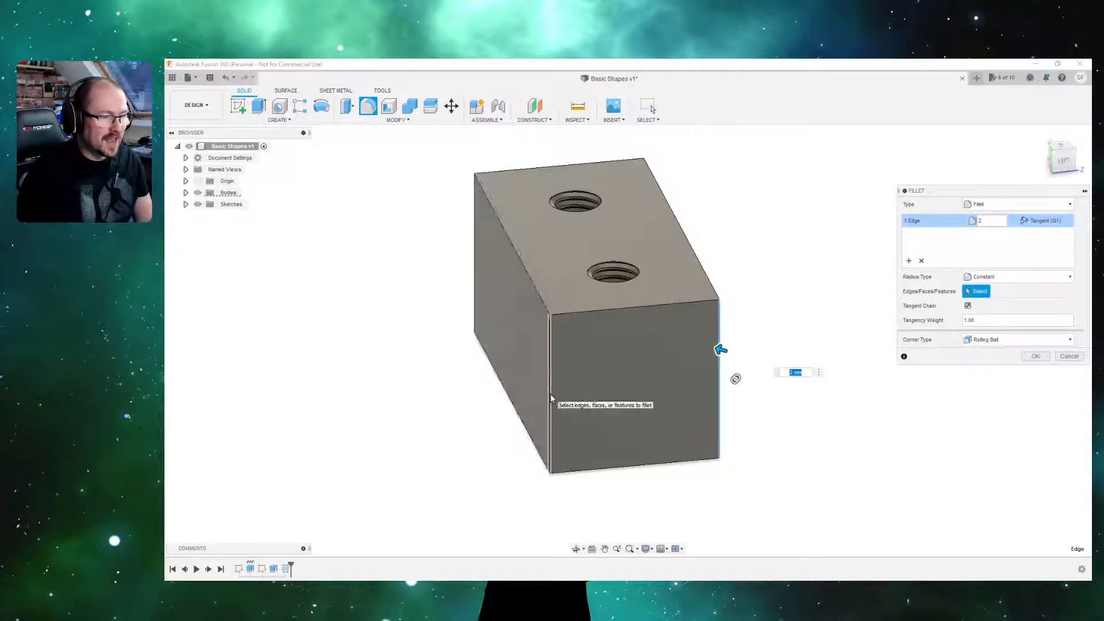
left_click(549, 395)
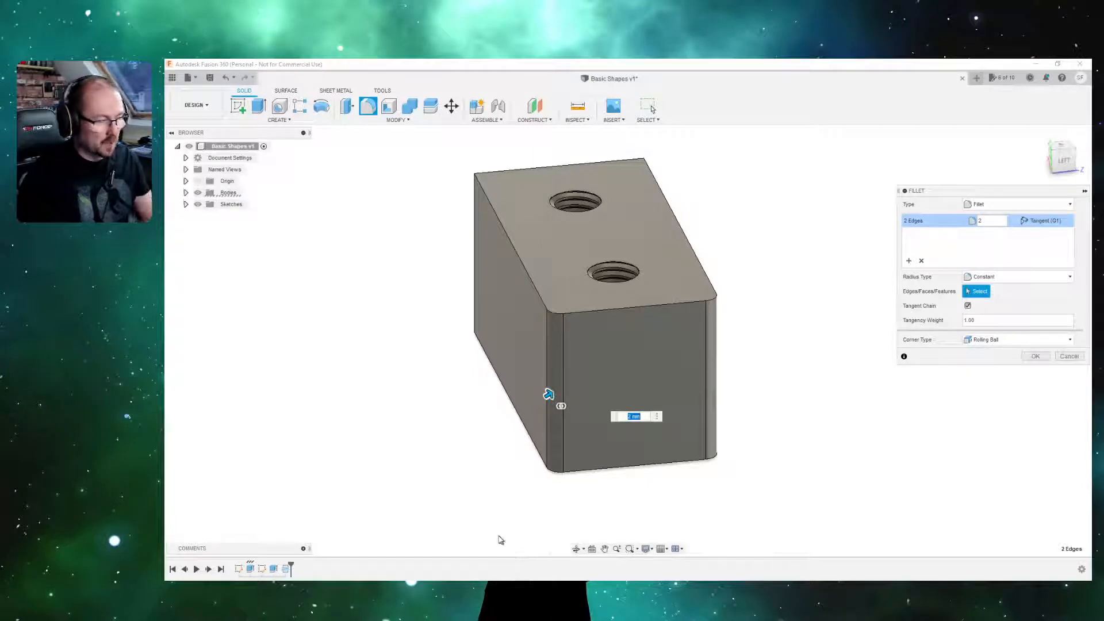
middle_click_drag(517, 533, 620, 526, "shift")
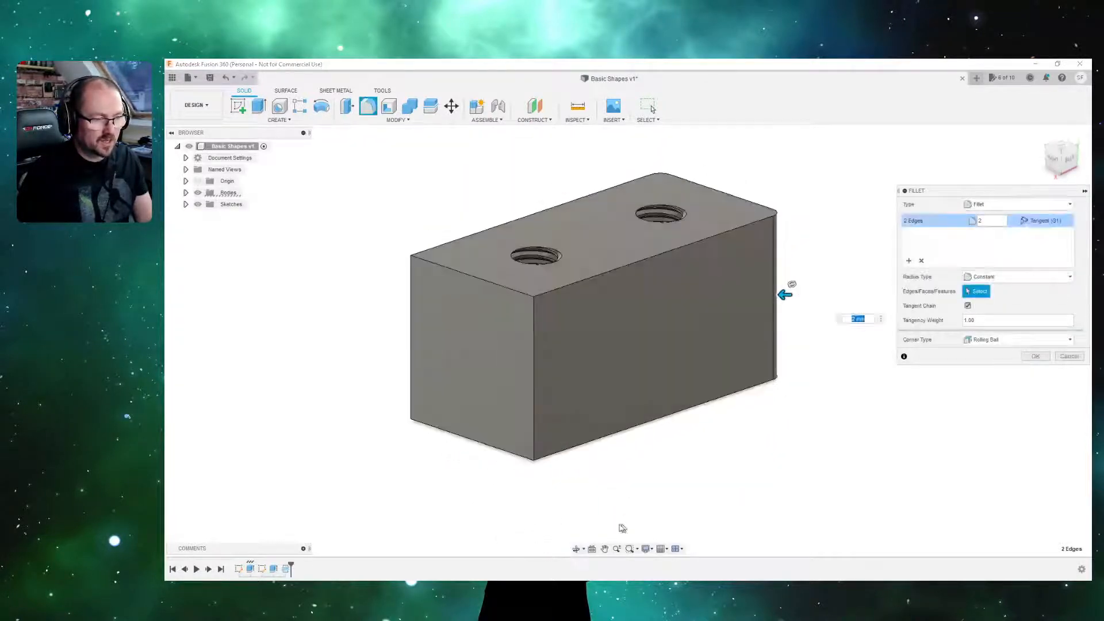
left_click(532, 378)
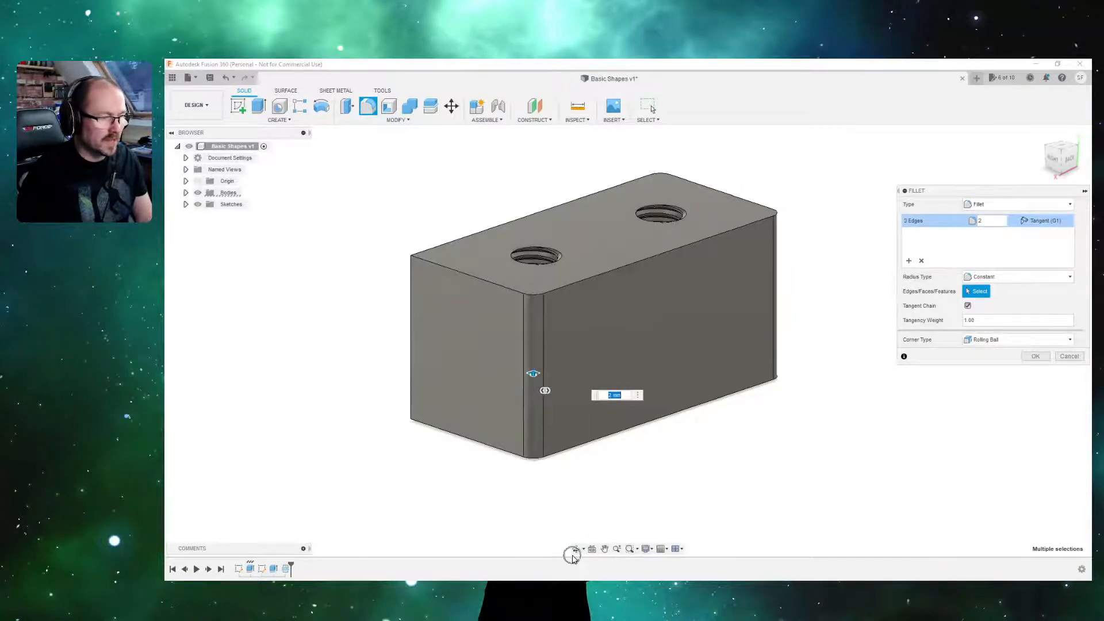
middle_click_drag(523, 474, 557, 459, "shift")
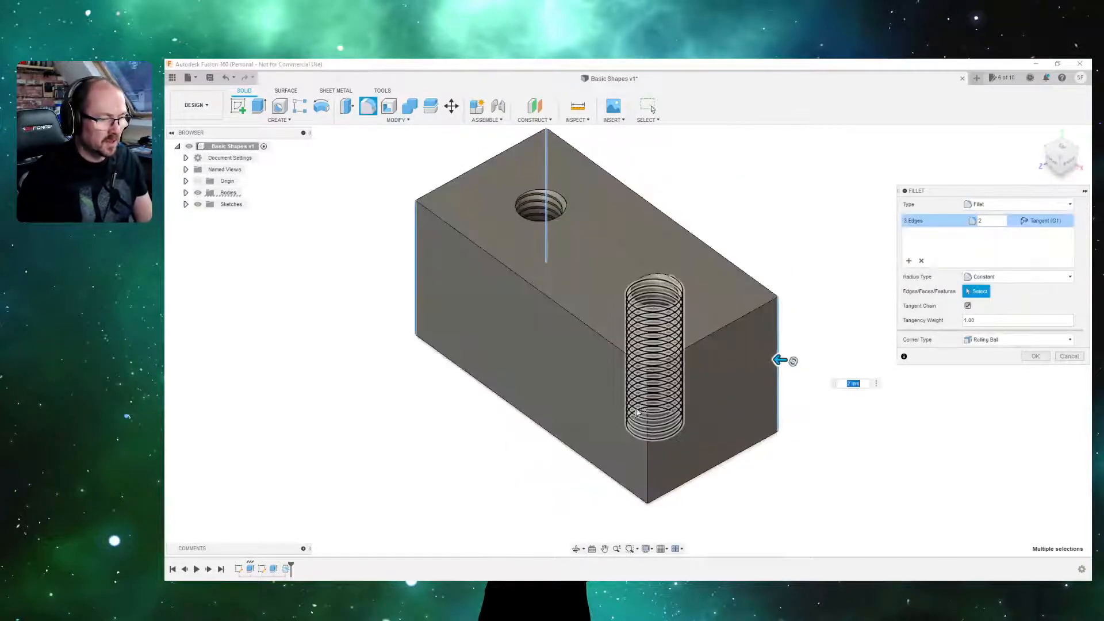
left_click(646, 482)
left_click(738, 320)
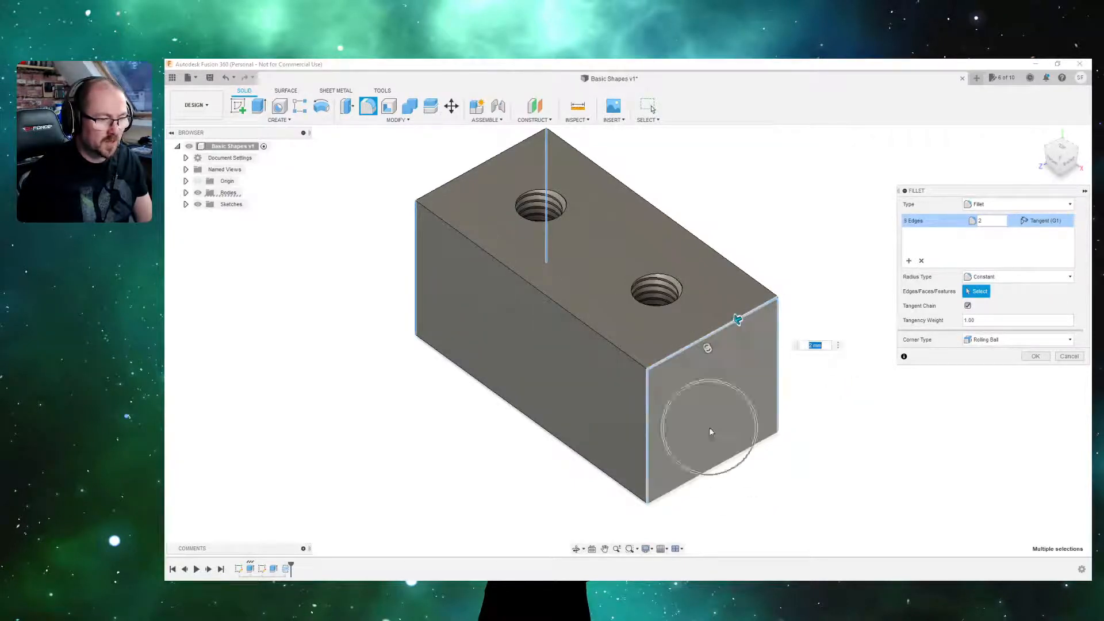
middle_click_drag(755, 415, 681, 403, "shift")
left_click(457, 291)
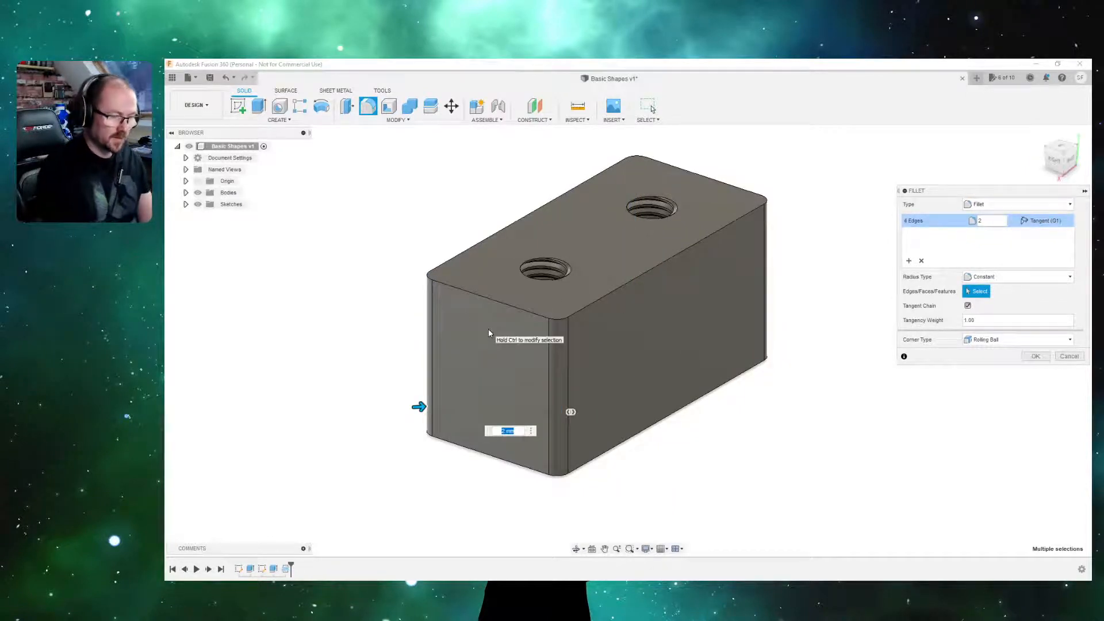
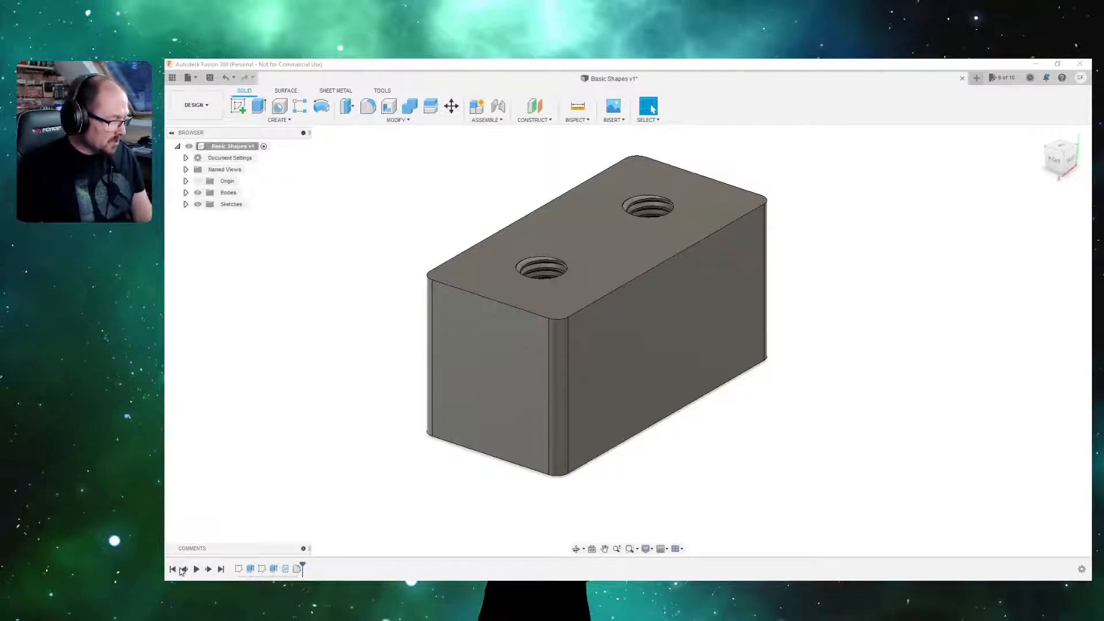
Roll the design history back to the beginning, then advance to the first sketch and show the base rectangle.
left_click(173, 569)
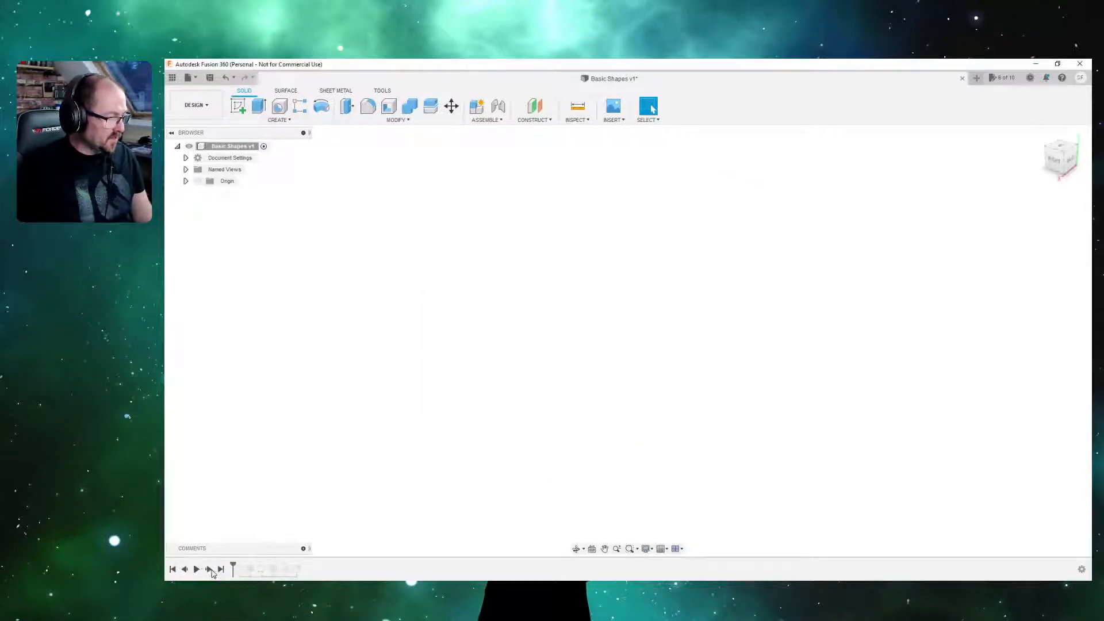
left_click(208, 568)
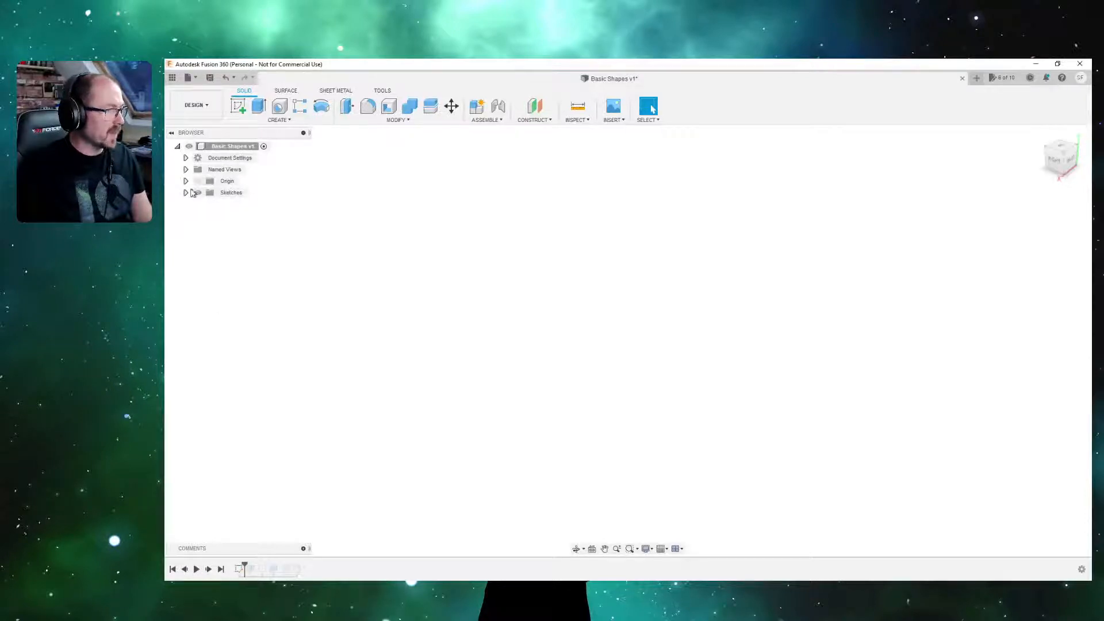
left_click(186, 193)
left_click(204, 206)
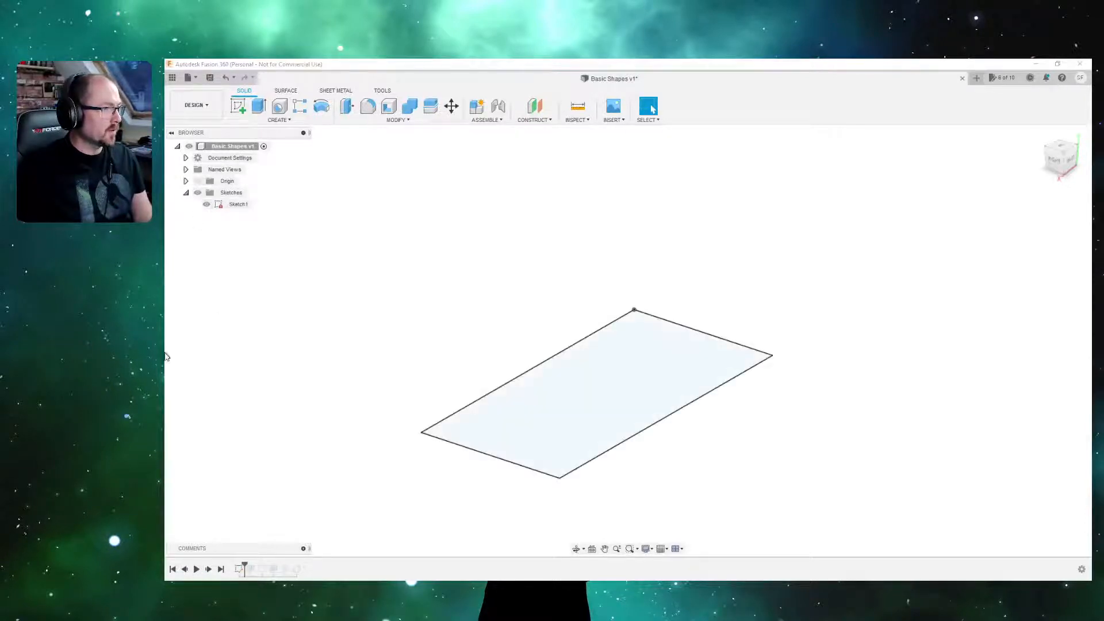
left_click(209, 206)
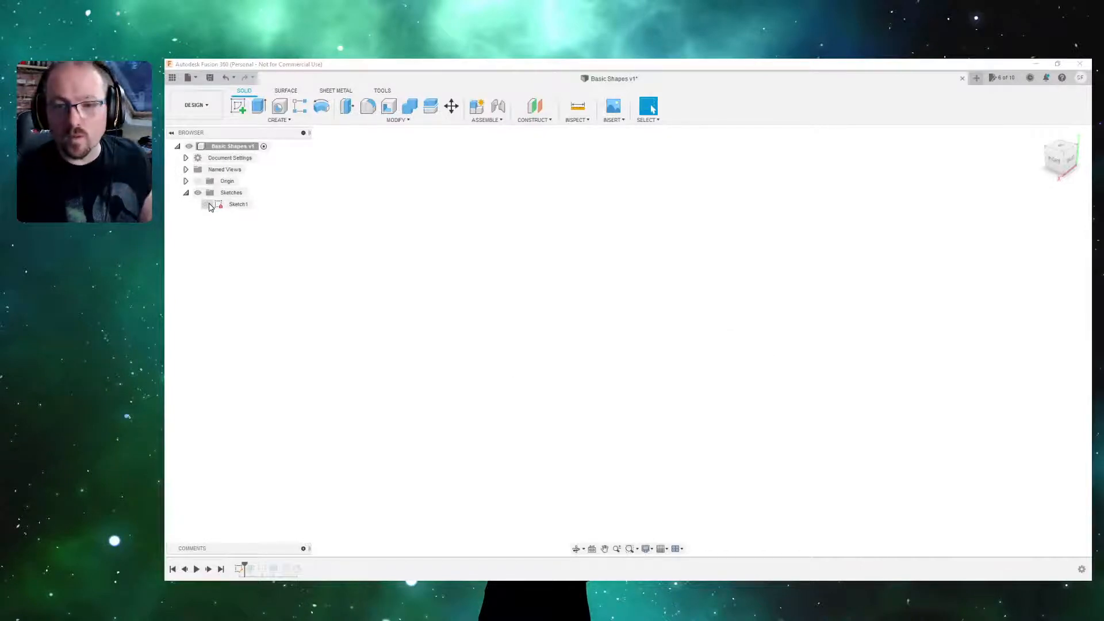
left_click(187, 192)
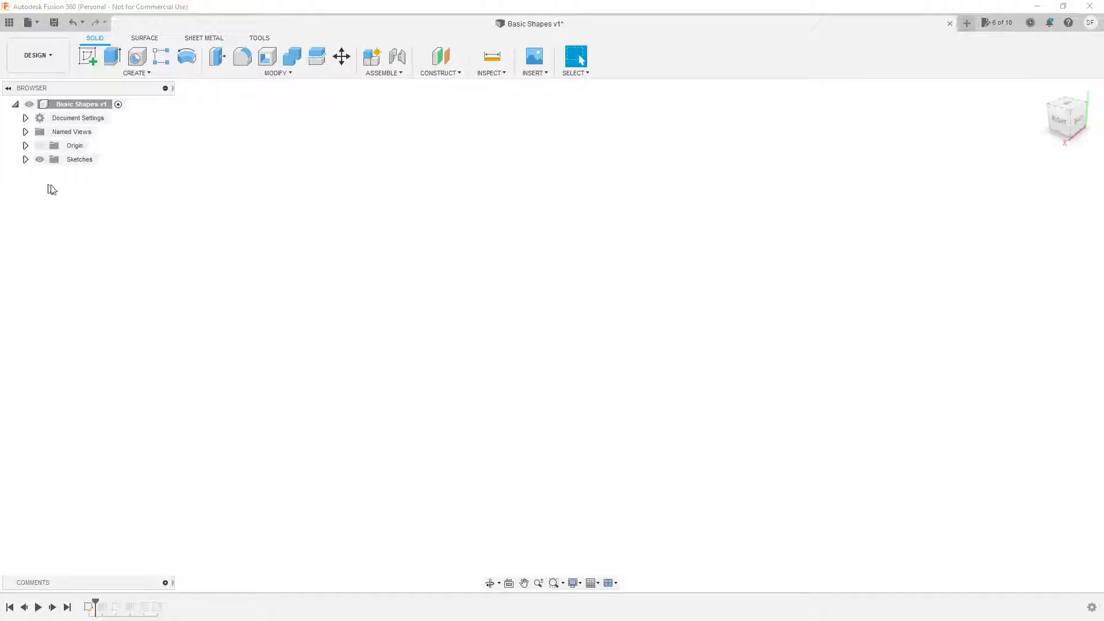
left_click(25, 160)
left_click(50, 174)
left_click(49, 174)
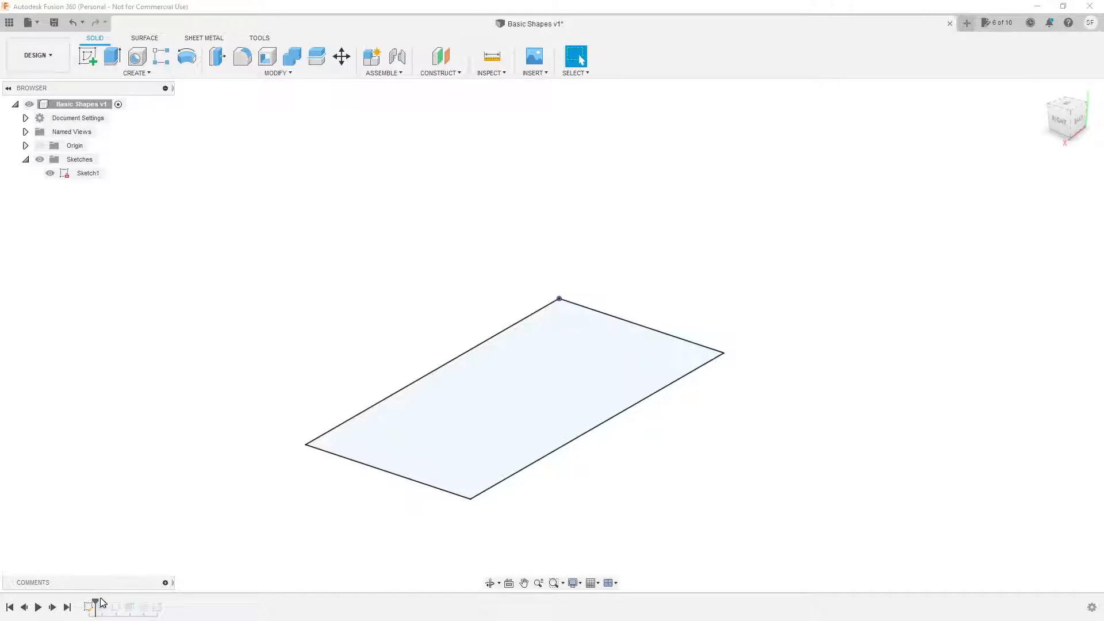
Advance the history past the block extrusion, hiding Sketch1, and on past the hole sketch, showing Sketch2.
left_click_drag(93, 599, 107, 598)
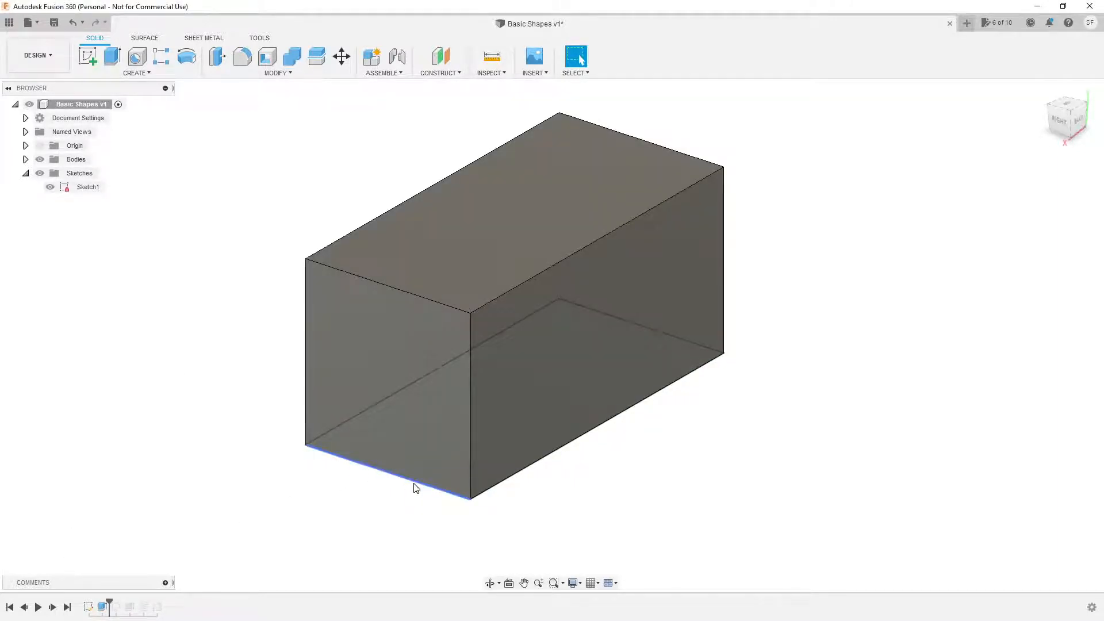
left_click(50, 188)
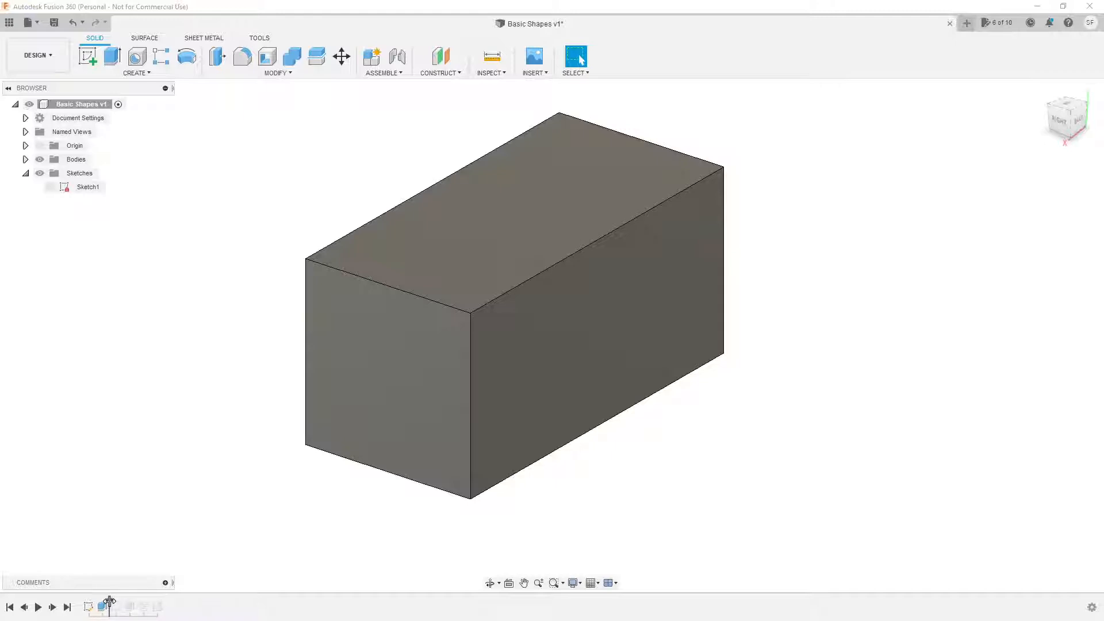
left_click_drag(109, 601, 121, 603)
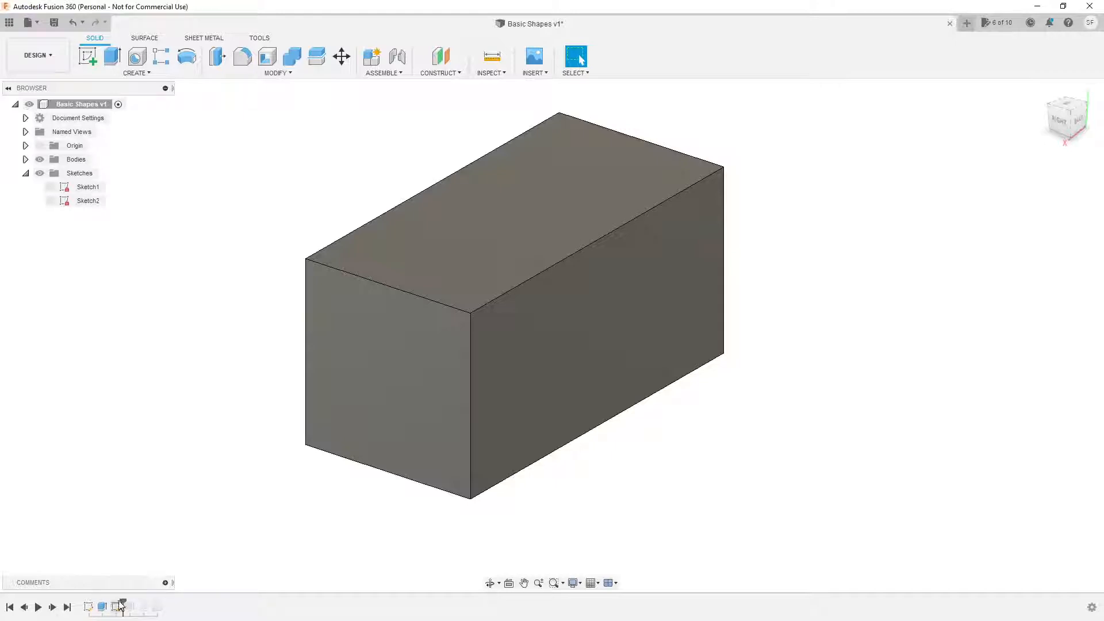
left_click(51, 201)
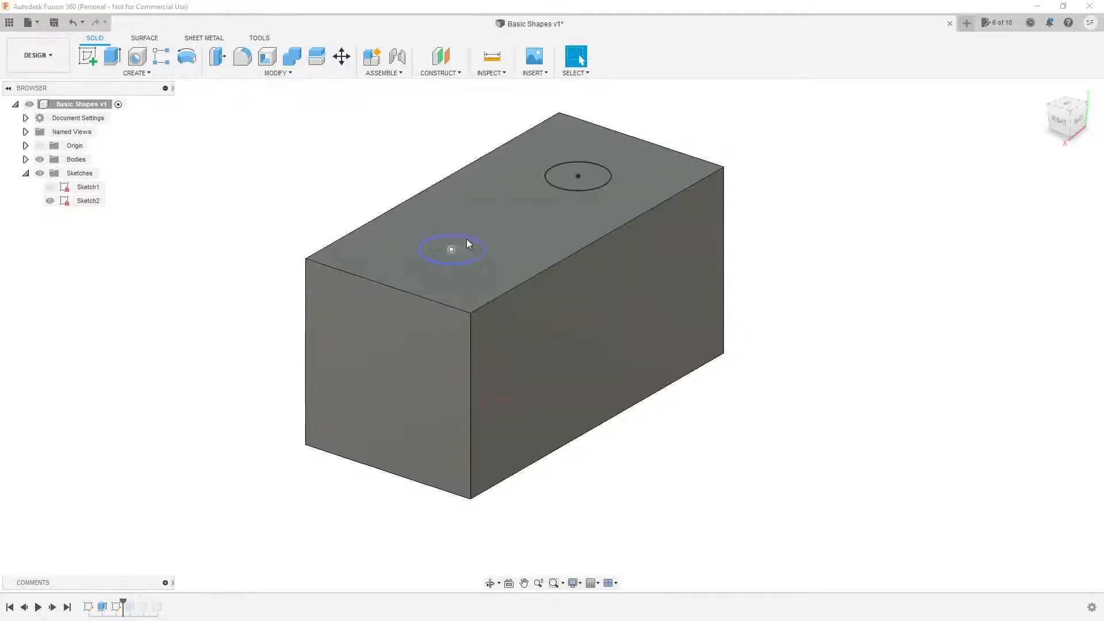
Open Sketch2 for editing to examine the hole circles' dimensions, and finish the sketch without changes.
right_click(116, 607)
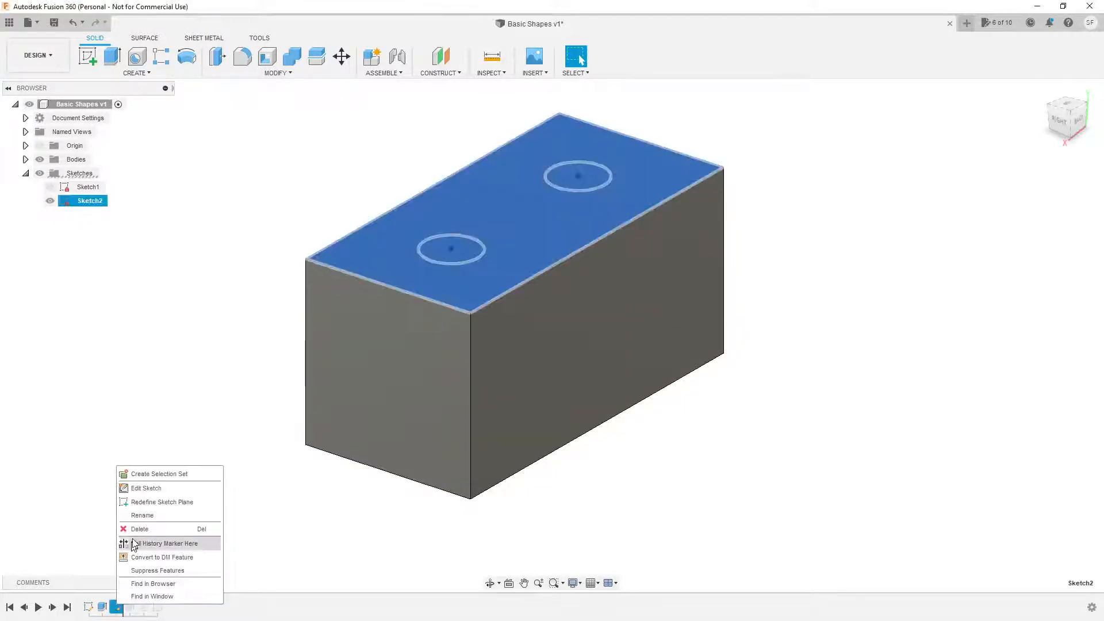
left_click(151, 488)
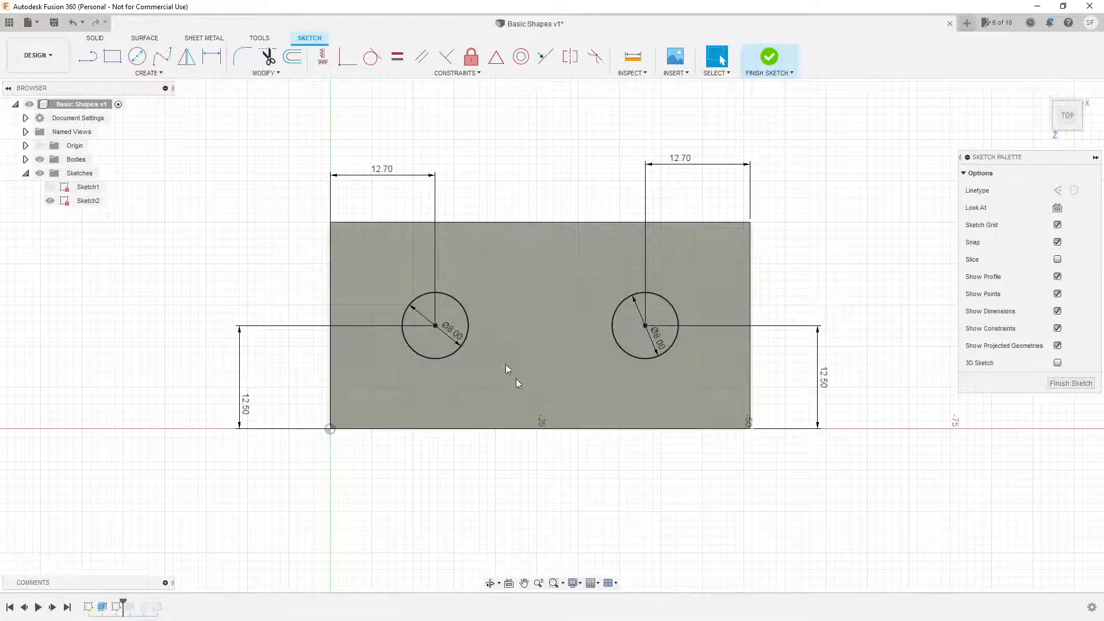
left_click(770, 58)
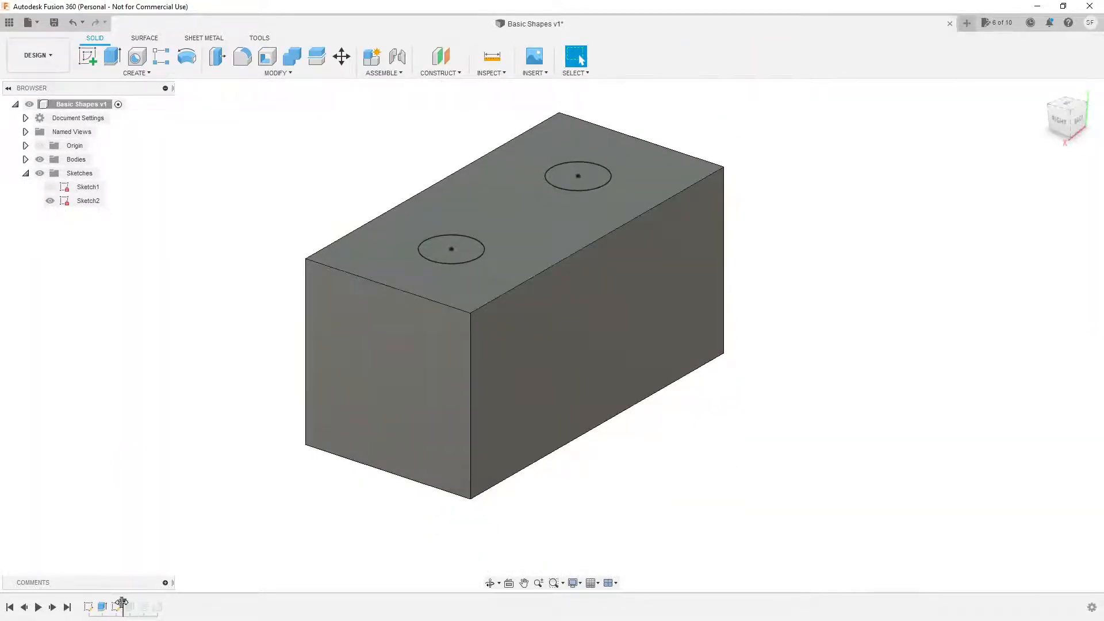
Advance the design history past the hole cut and open that extrusion for editing.
left_click_drag(122, 602, 136, 604)
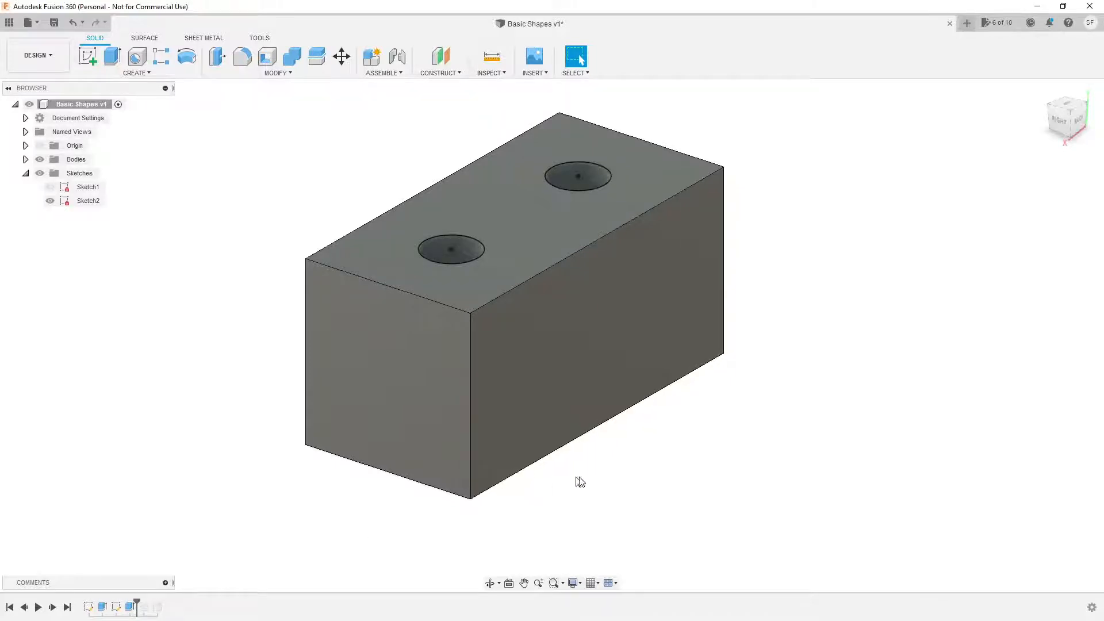
middle_click_drag(580, 482, 627, 405, "shift")
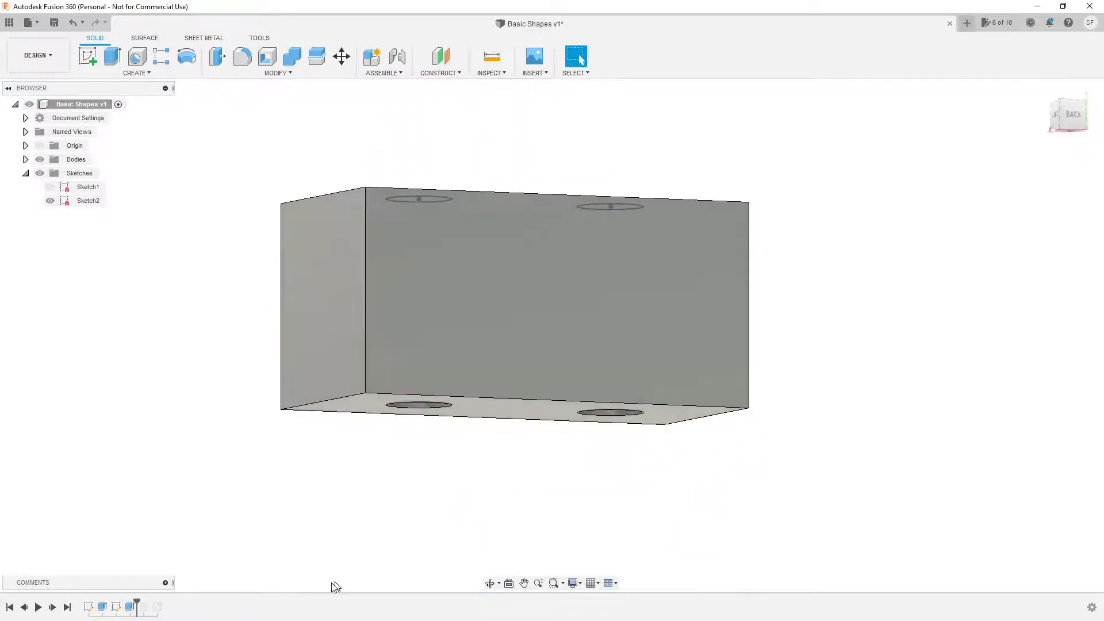
left_click(131, 603)
right_click(131, 603)
left_click(156, 492)
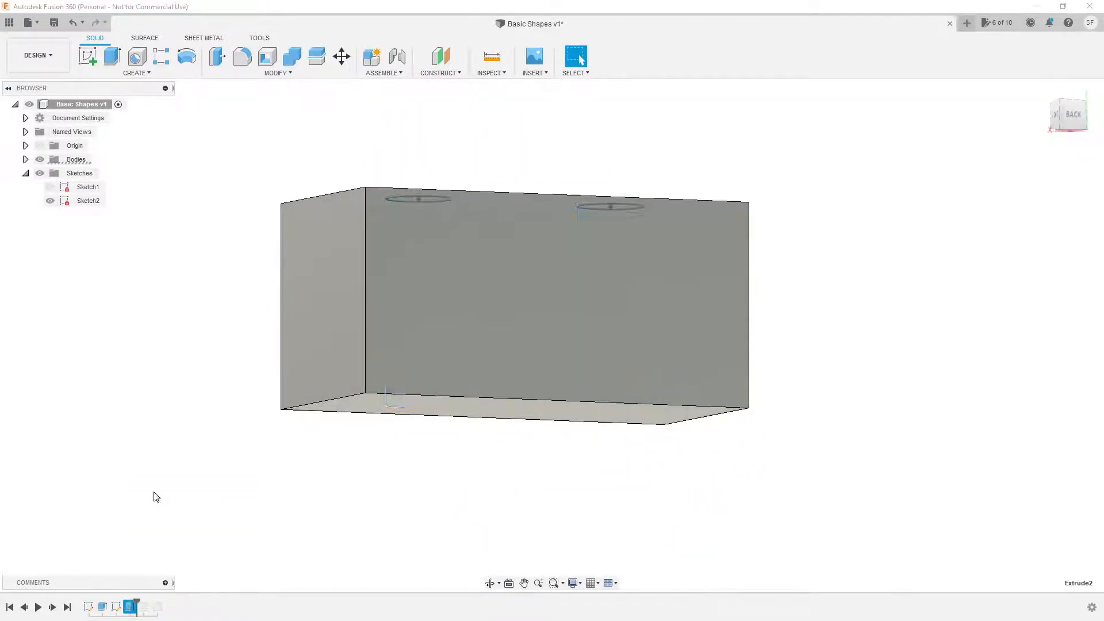
Try different distances for the hole extrusion, from 7 mm above the block's top face to -10 mm into it.
left_click_drag(420, 451, 436, 139)
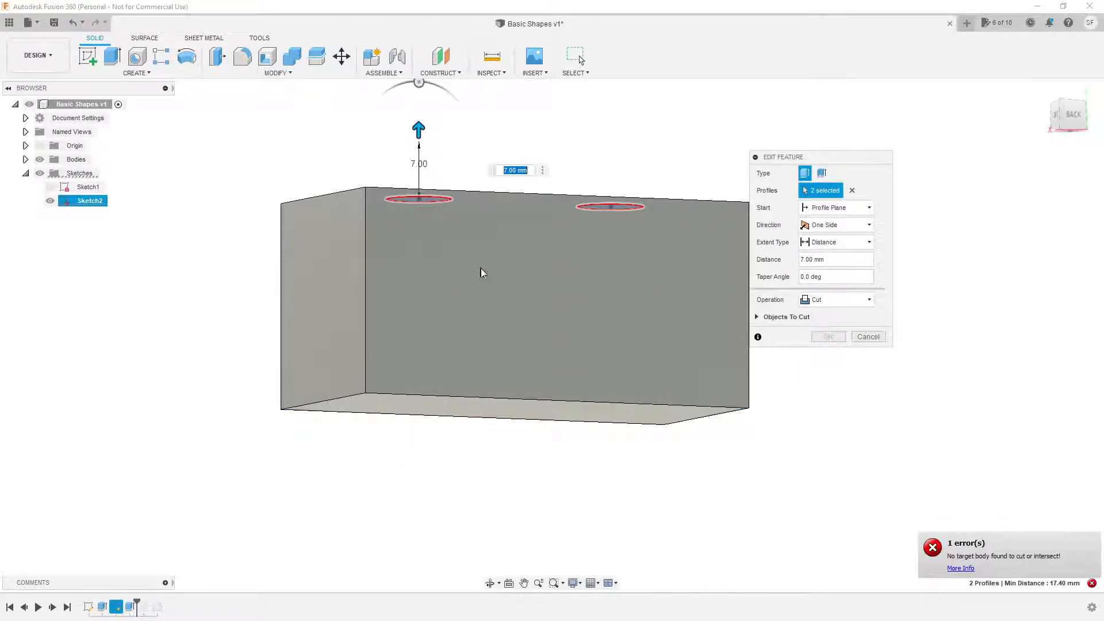
middle_click_drag(541, 269, 520, 259, "shift")
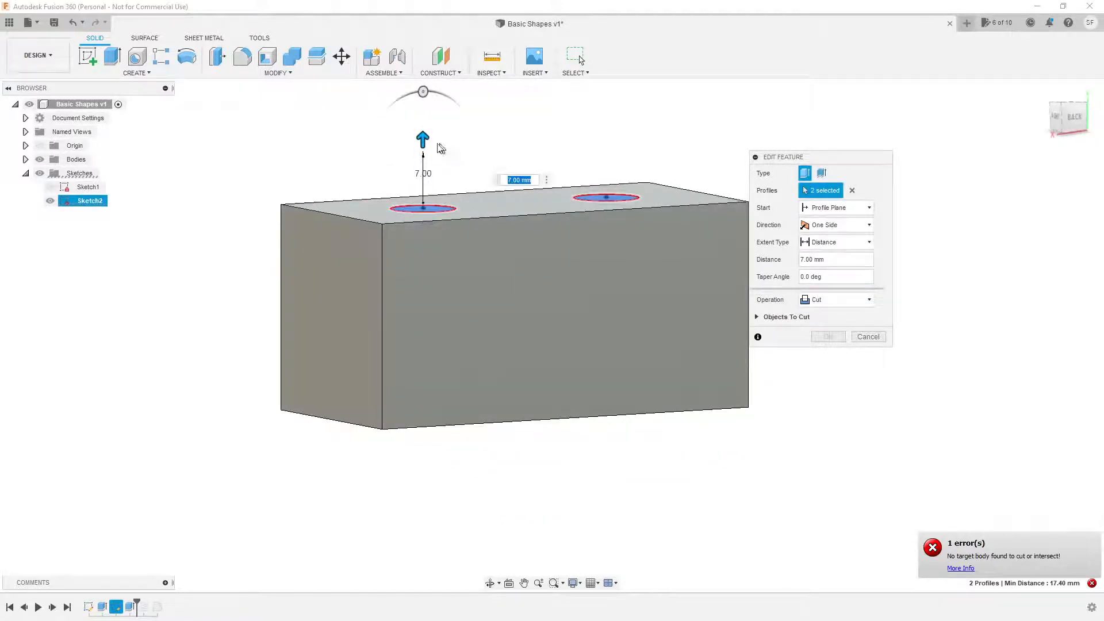
left_click_drag(423, 176, 424, 293)
middle_click_drag(451, 256, 465, 274, "shift")
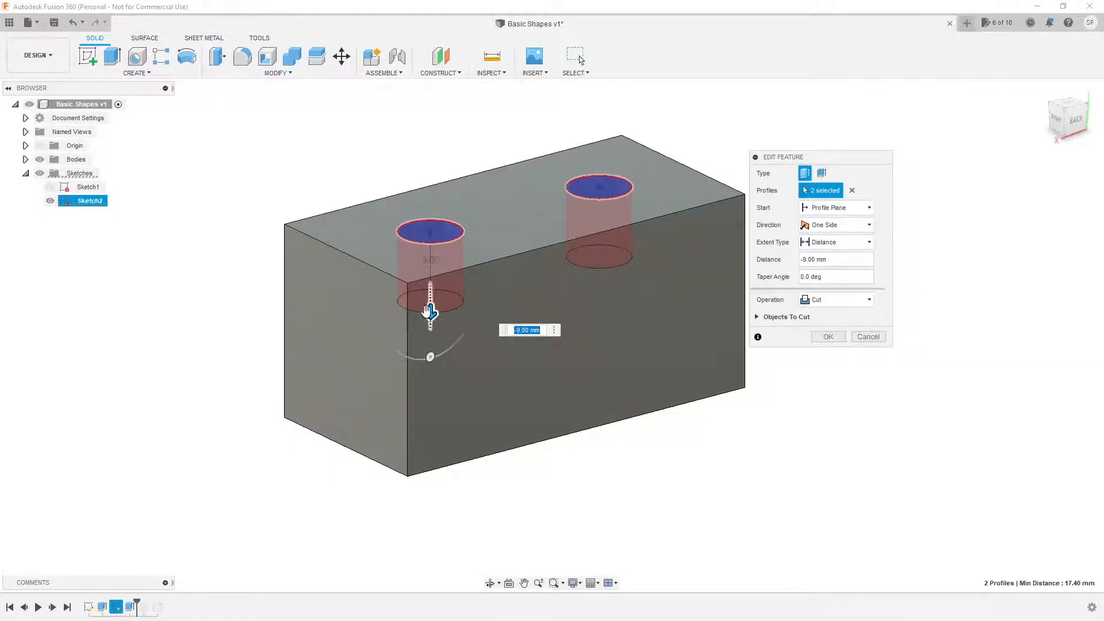
left_click_drag(429, 311, 467, 321)
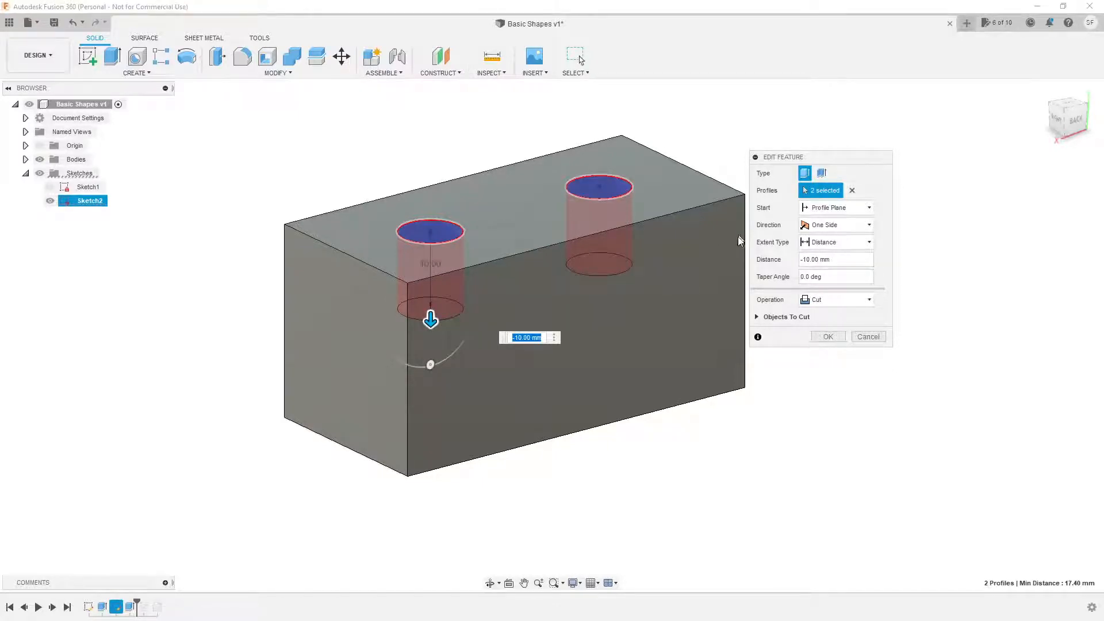
Set the hole extrusion's distance to -40 mm with the Join operation and accept it.
left_click(830, 309)
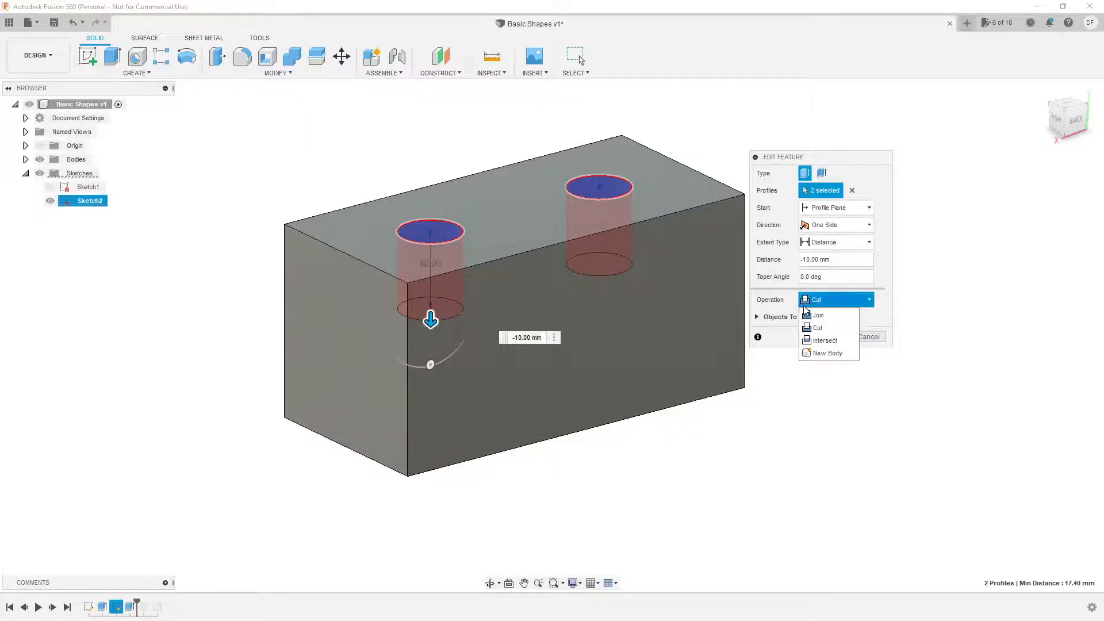
left_click_drag(430, 318, 481, 554)
left_click(834, 300)
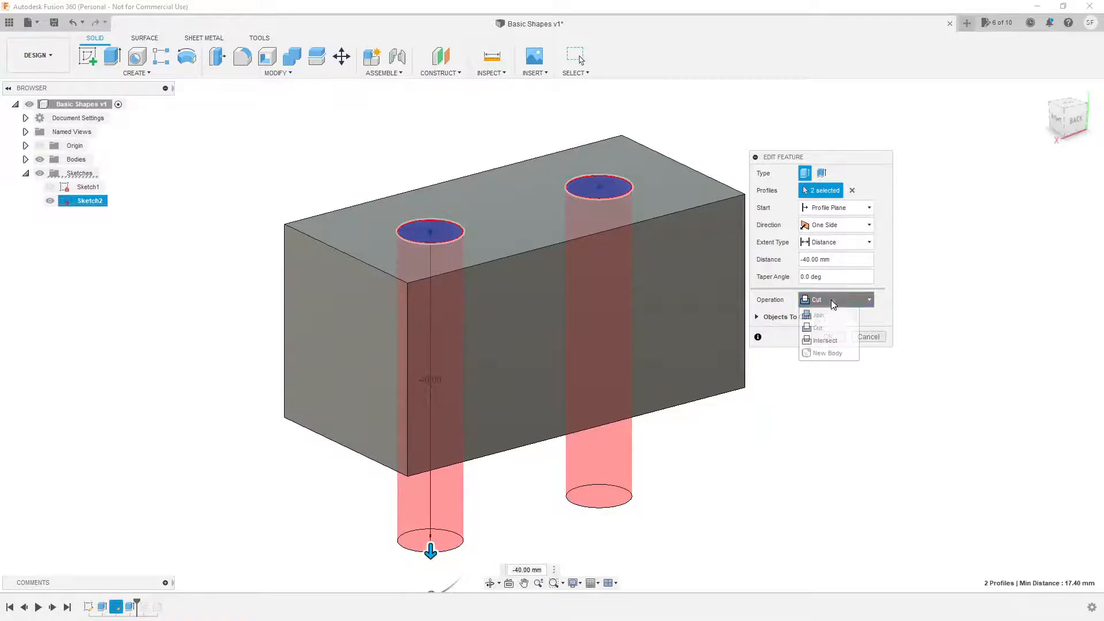
left_click(818, 315)
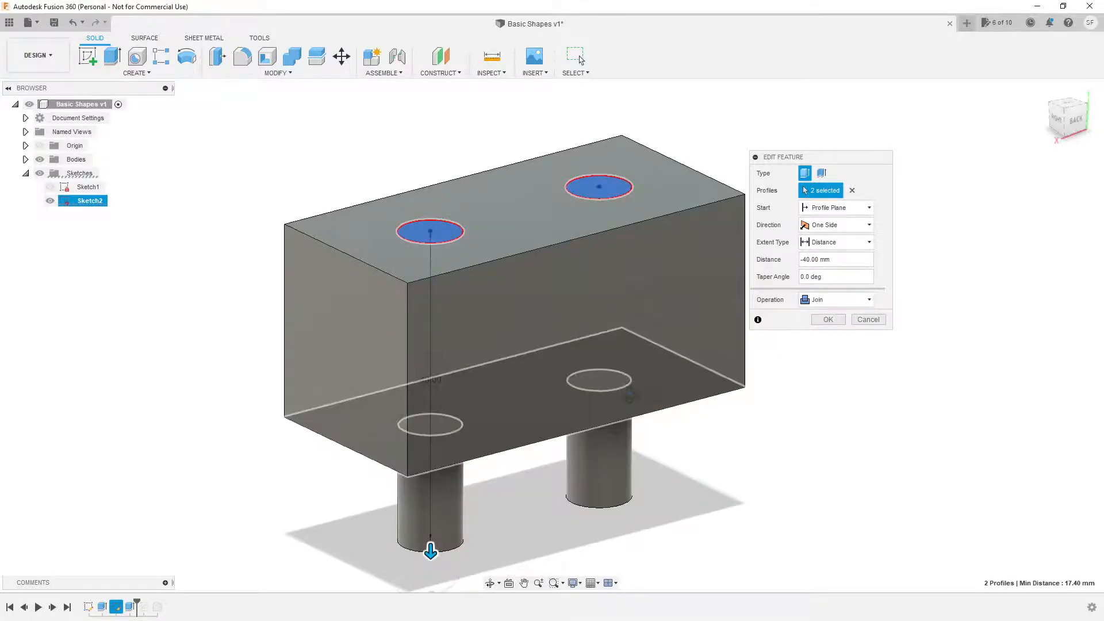
middle_click_drag(630, 396, 582, 202, "shift")
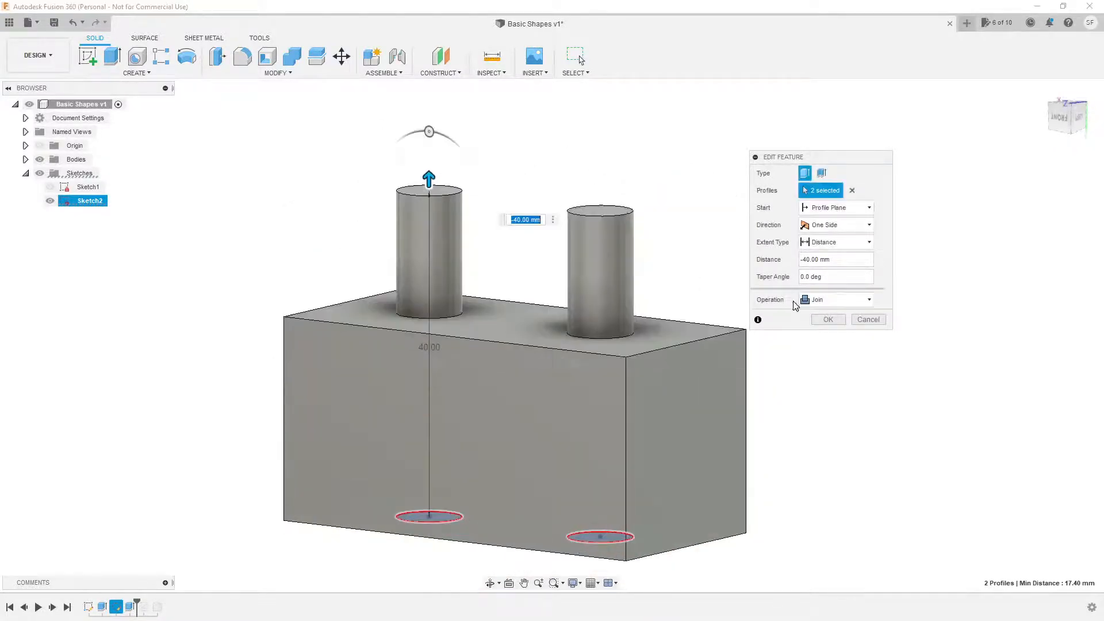
left_click(829, 319)
middle_click_drag(562, 313, 728, 402, "shift")
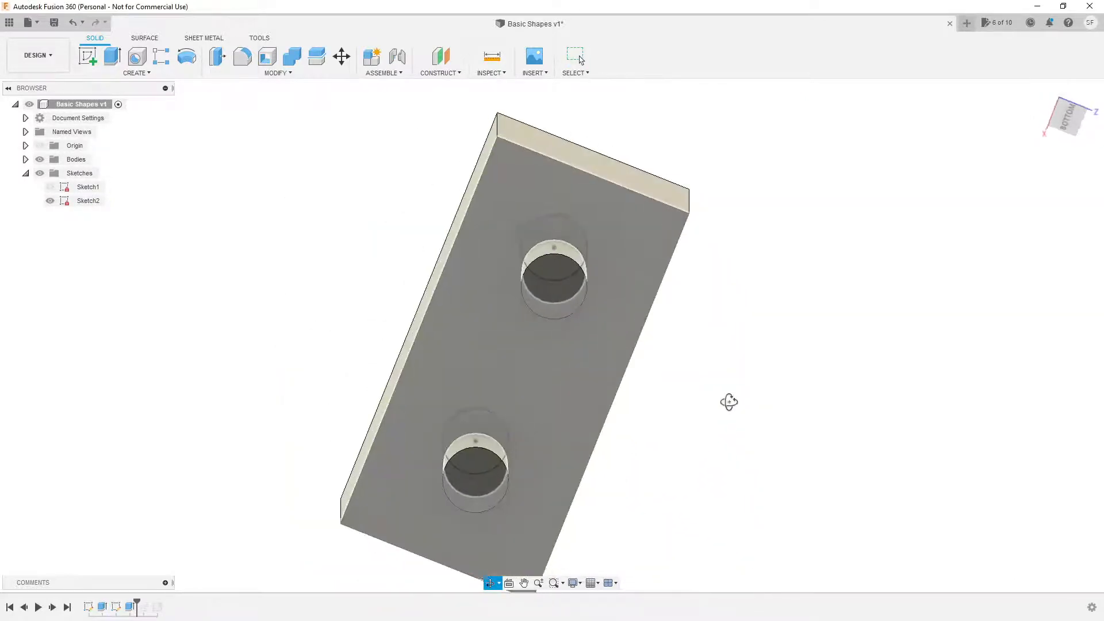
Select the block's underside, then Body1 in the Bodies list, to examine how the pegs and block are combined.
left_click(481, 278)
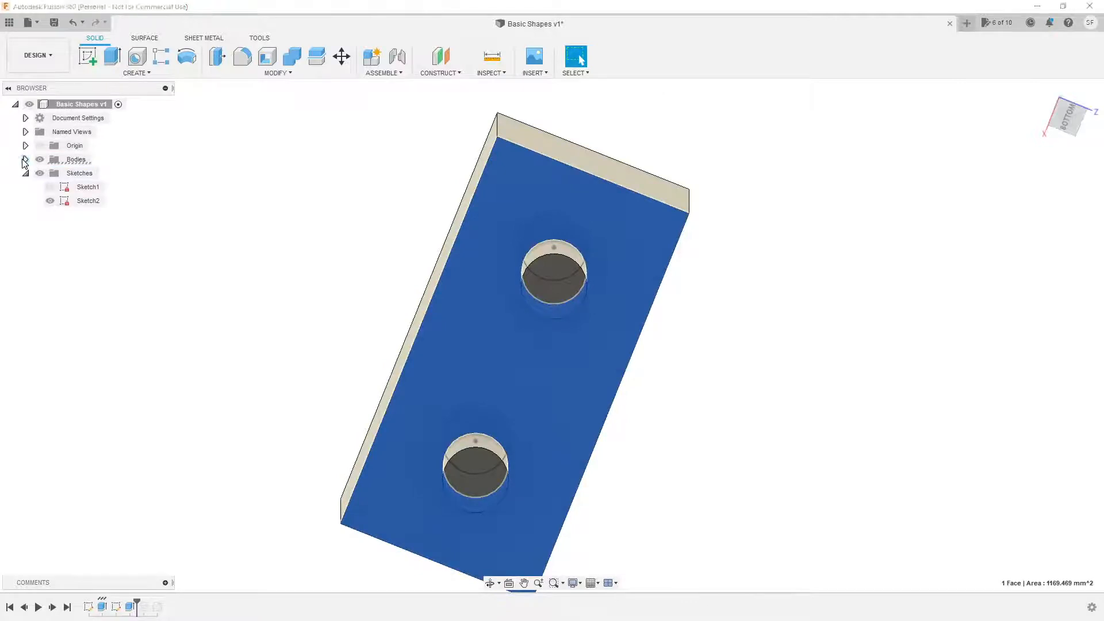
left_click(25, 159)
left_click(85, 173)
middle_click_drag(233, 326, 241, 370, "shift")
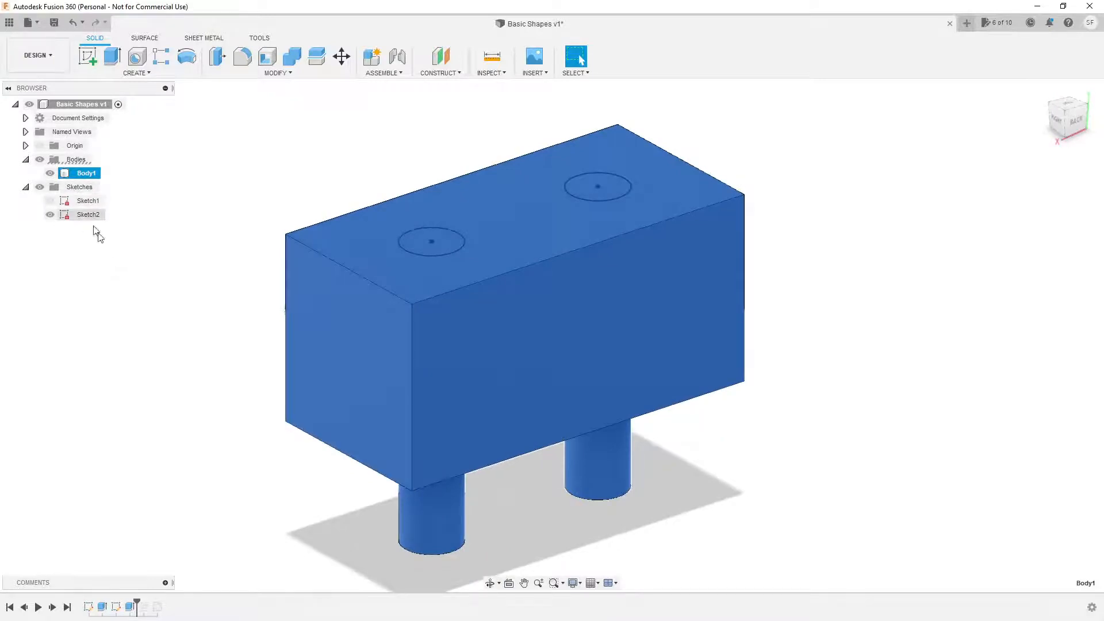
Reopen the hole extrusion, shorten its distance to -17 mm and change its operation to Cut.
right_click(130, 607)
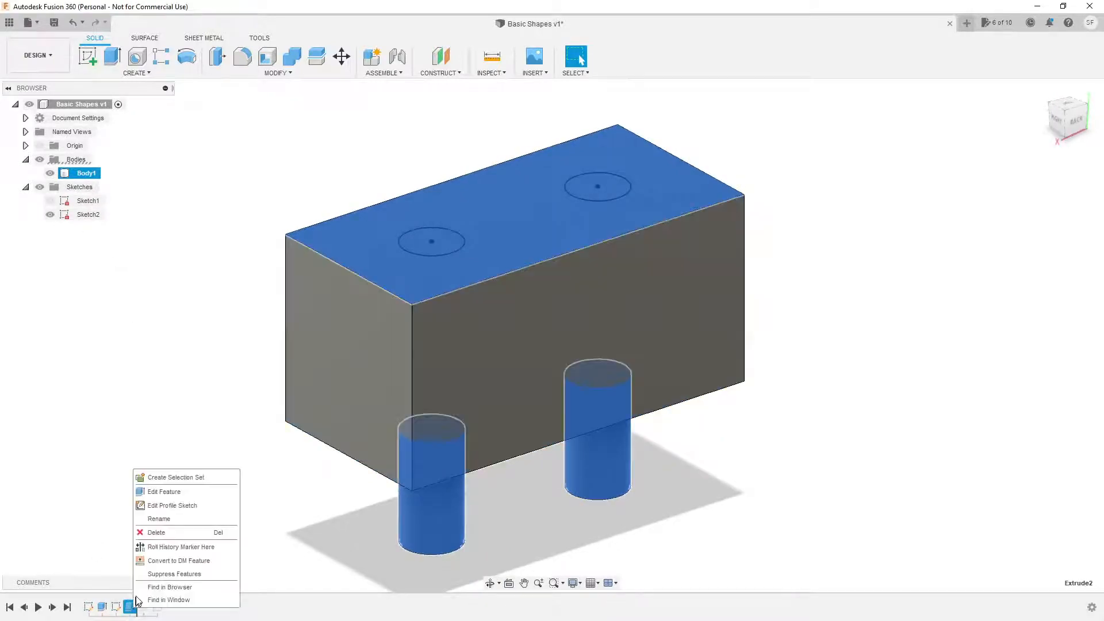
left_click(164, 493)
middle_click_drag(567, 424, 490, 414, "shift")
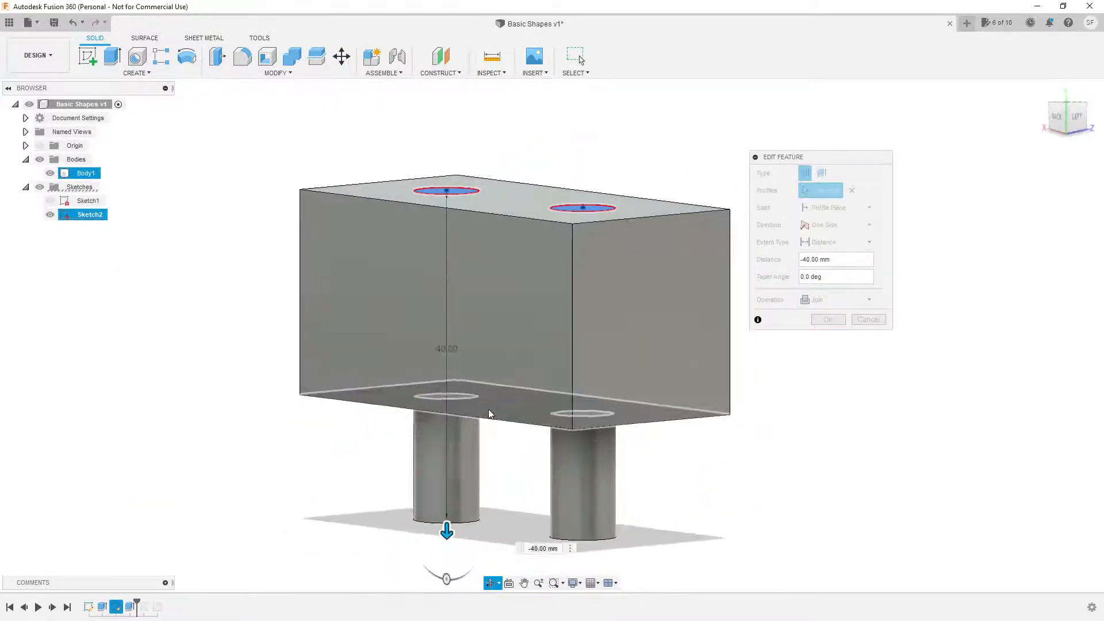
left_click_drag(448, 530, 460, 344)
left_click(857, 301)
left_click(831, 326)
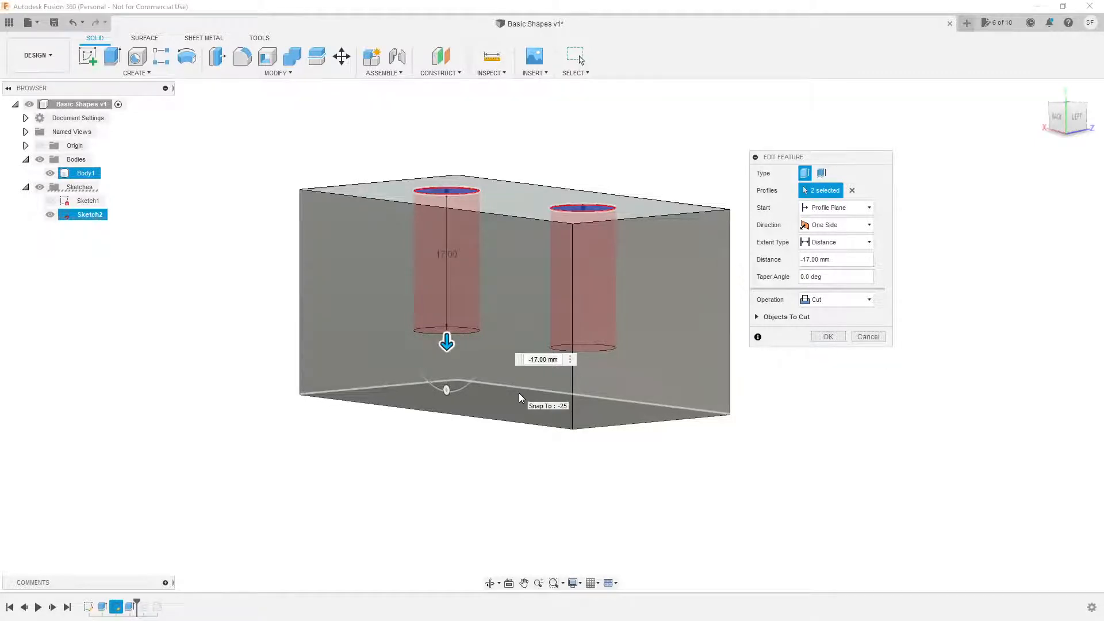
Set the hole cut's distance to -25 mm, accept it and inspect the through holes from below.
left_click(546, 359)
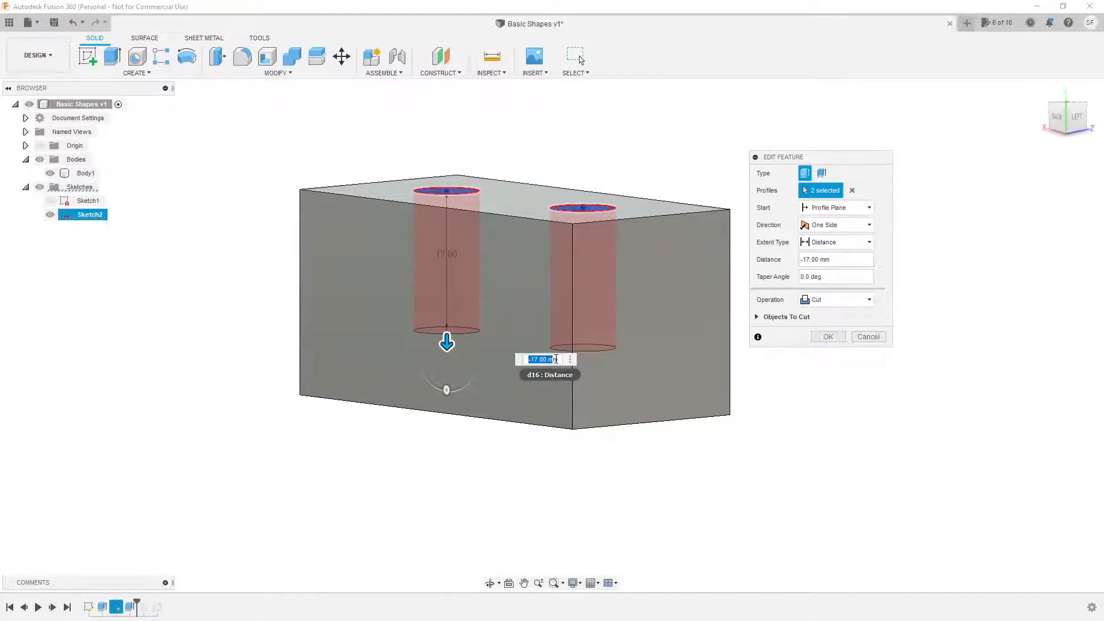
type("-25")
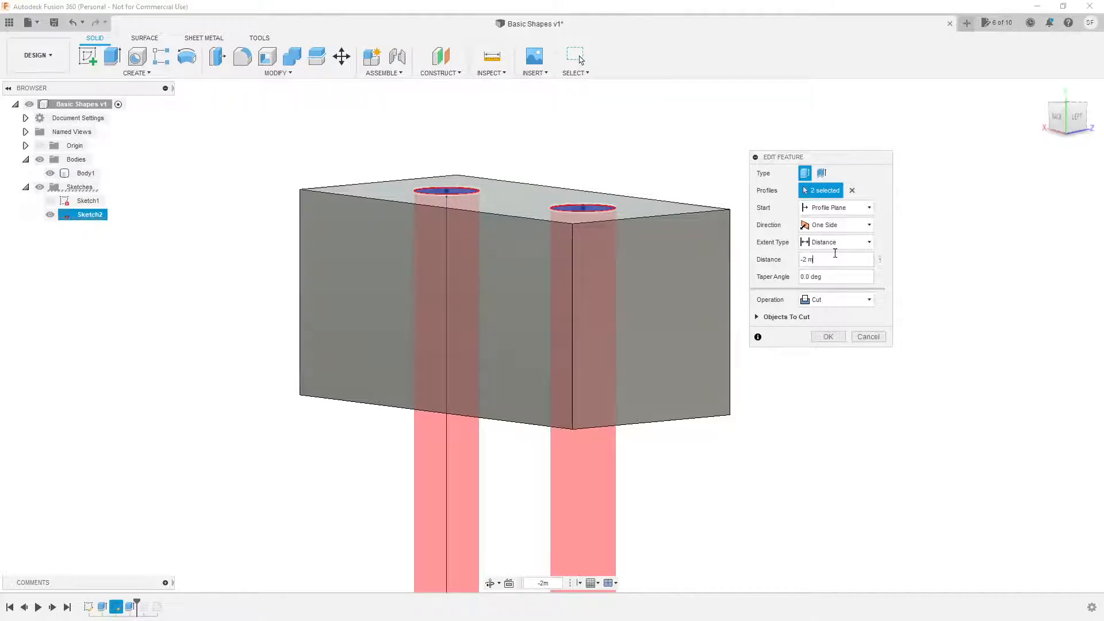
left_click_drag(834, 259, 766, 256)
type("-2533")
type("mm")
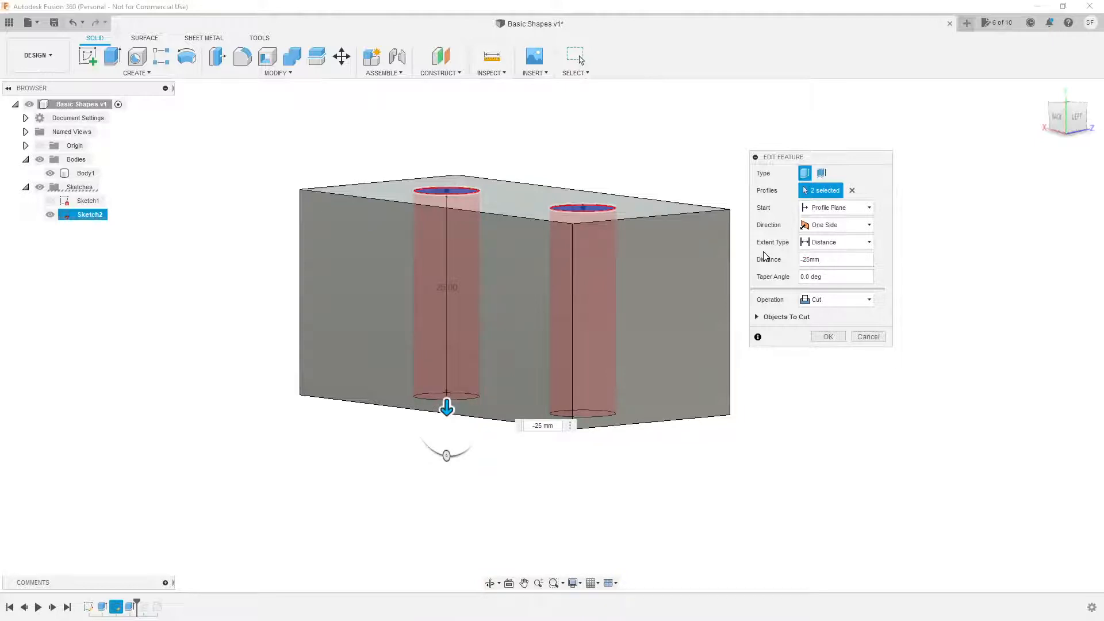
key("Return")
left_click(581, 293)
middle_click_drag(582, 293, 585, 242, "shift")
key("Escape")
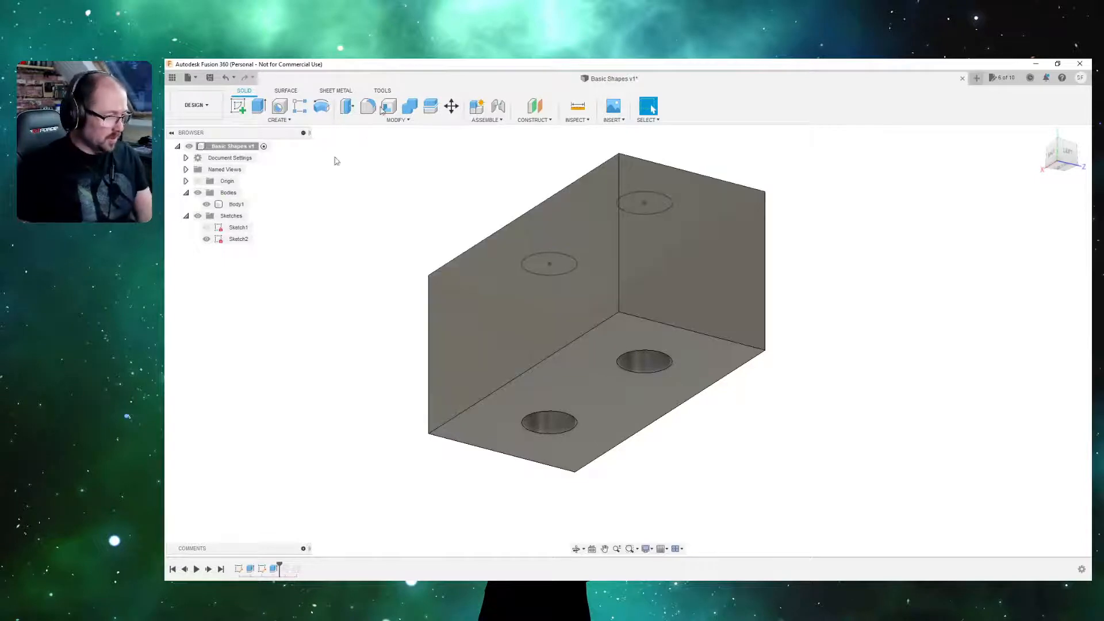
Change the hole cut's extent type to To Object, ending at the block's bottom face, and accept it.
right_click(276, 567)
left_click(311, 469)
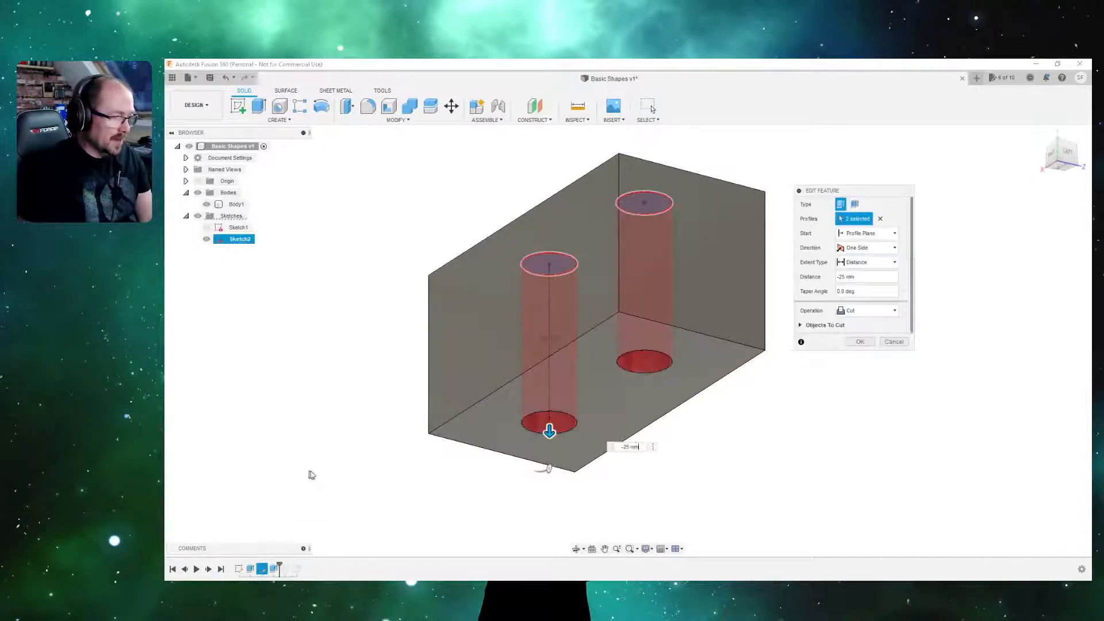
left_click(860, 263)
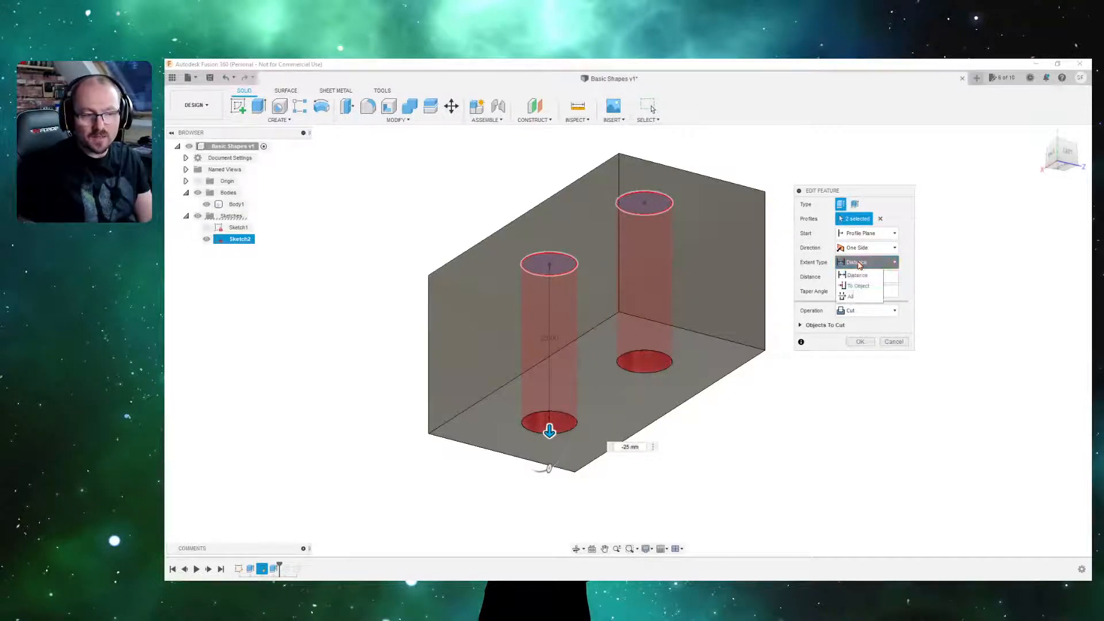
left_click(844, 287)
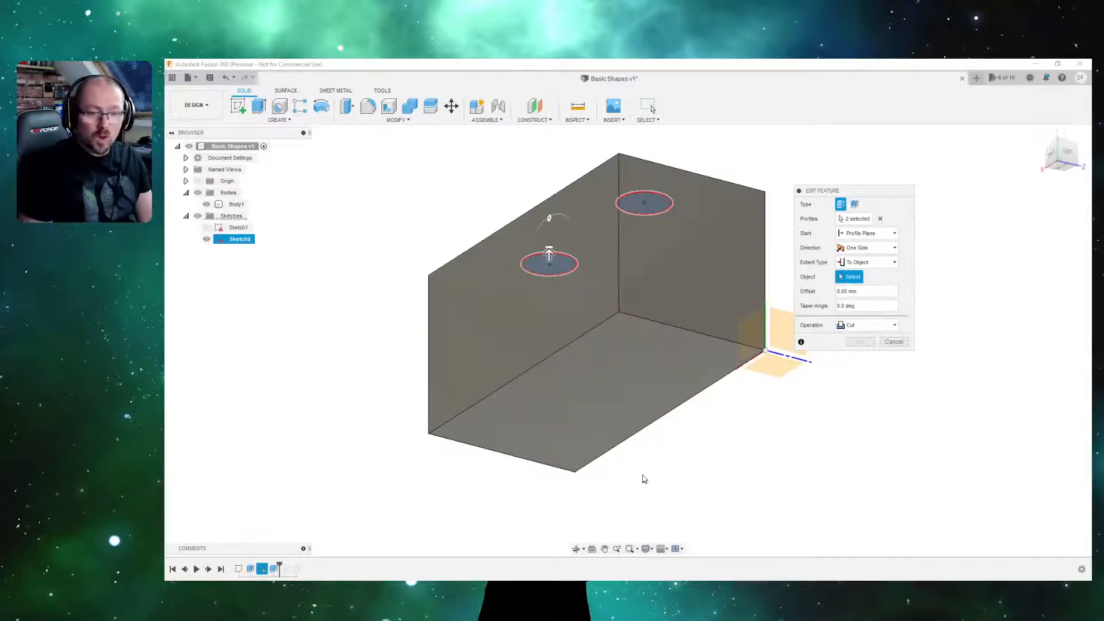
middle_click_drag(668, 439, 611, 381, "shift")
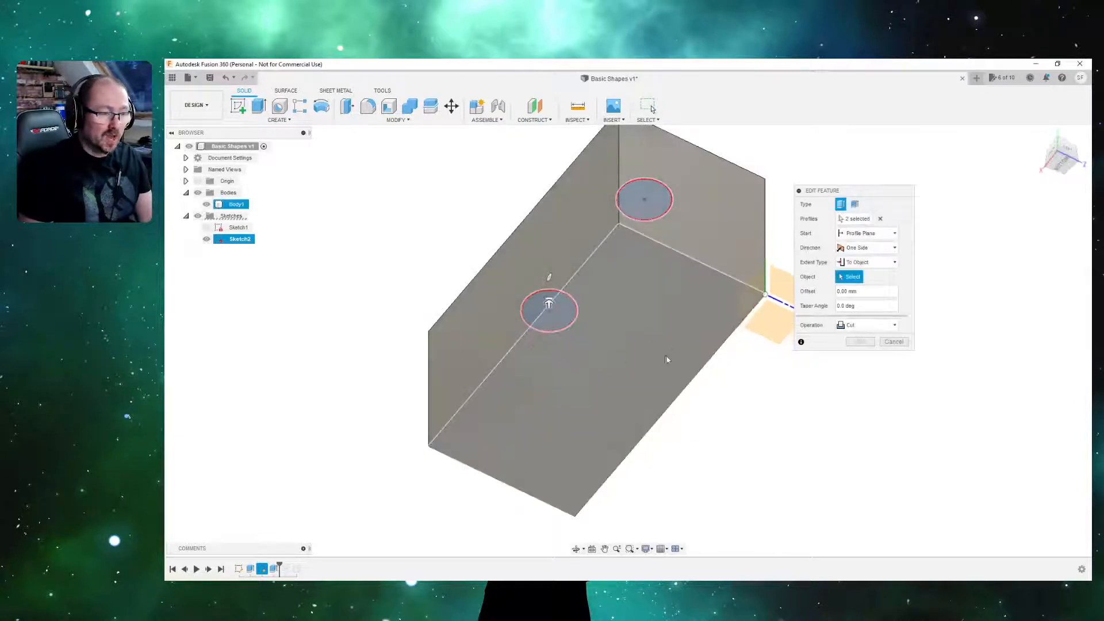
left_click(646, 336)
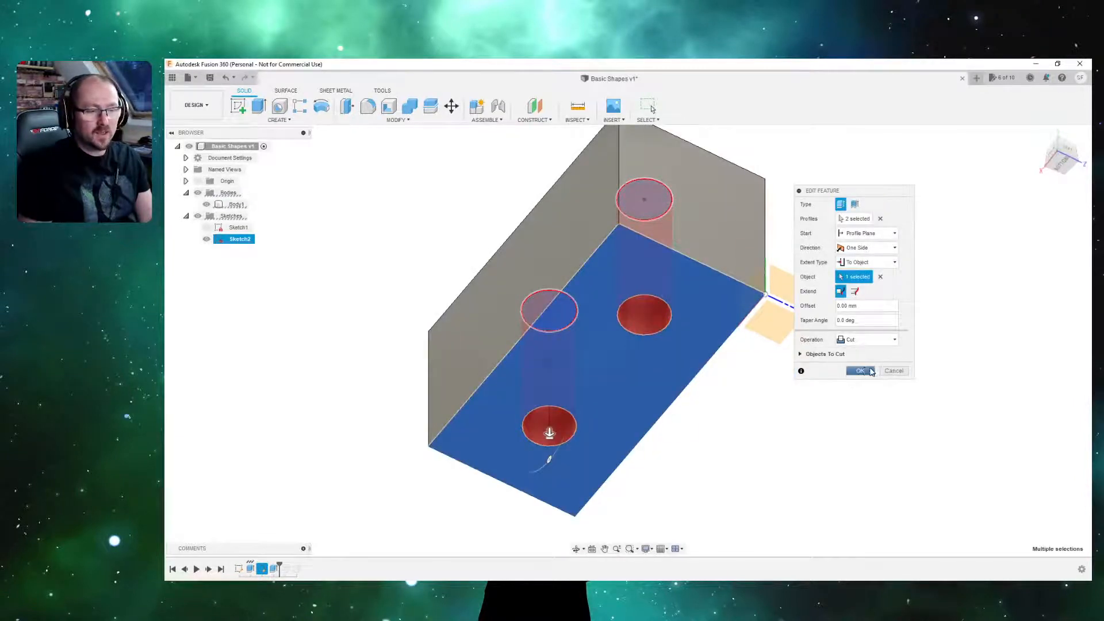
left_click(861, 372)
middle_click_drag(691, 390, 708, 417, "shift")
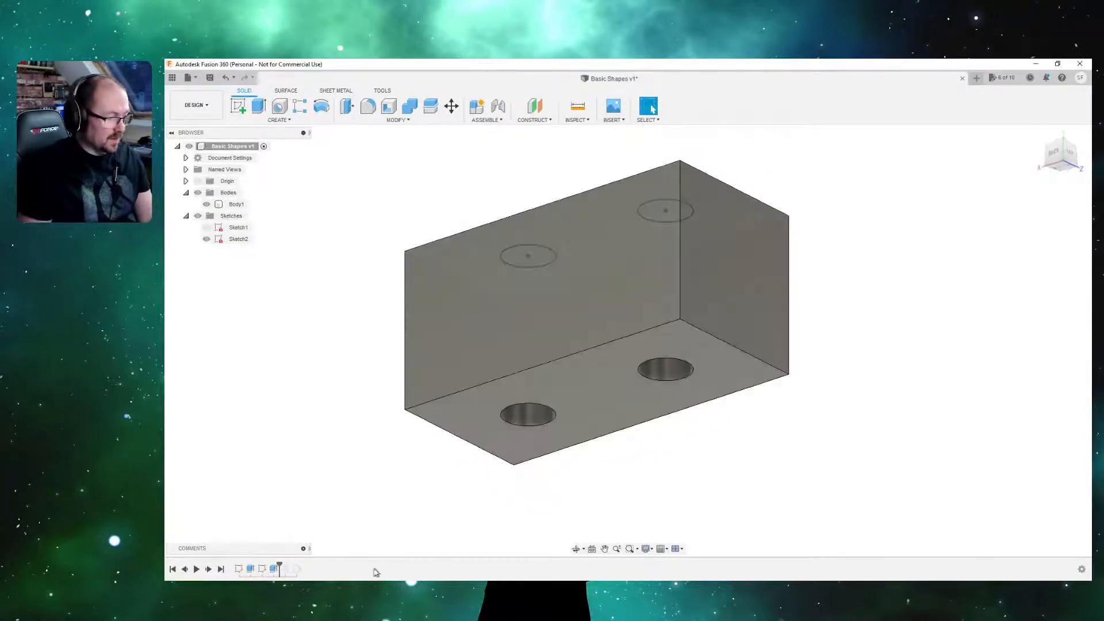
Edit the block's base extrusion to a much greater height and inspect the stretched block and its holes.
right_click(273, 569)
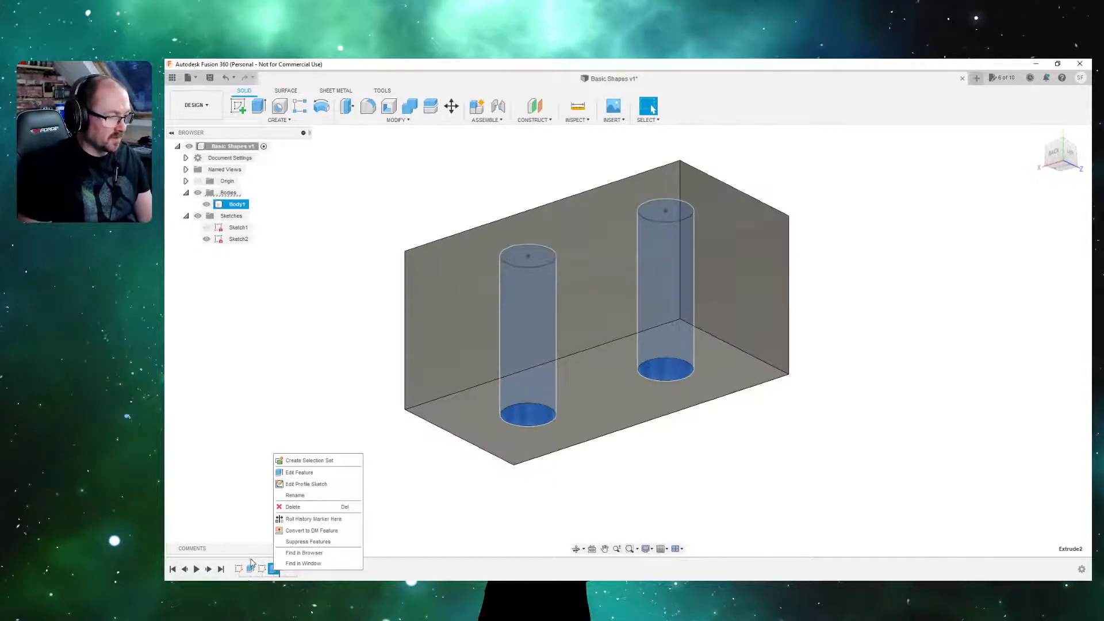
right_click(250, 569)
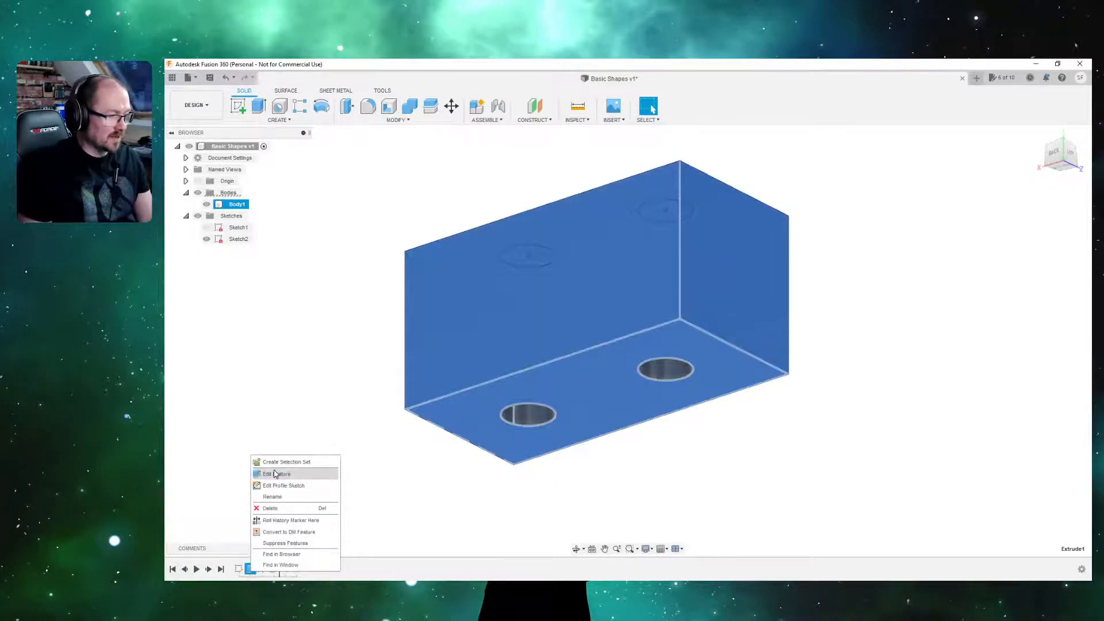
left_click(275, 474)
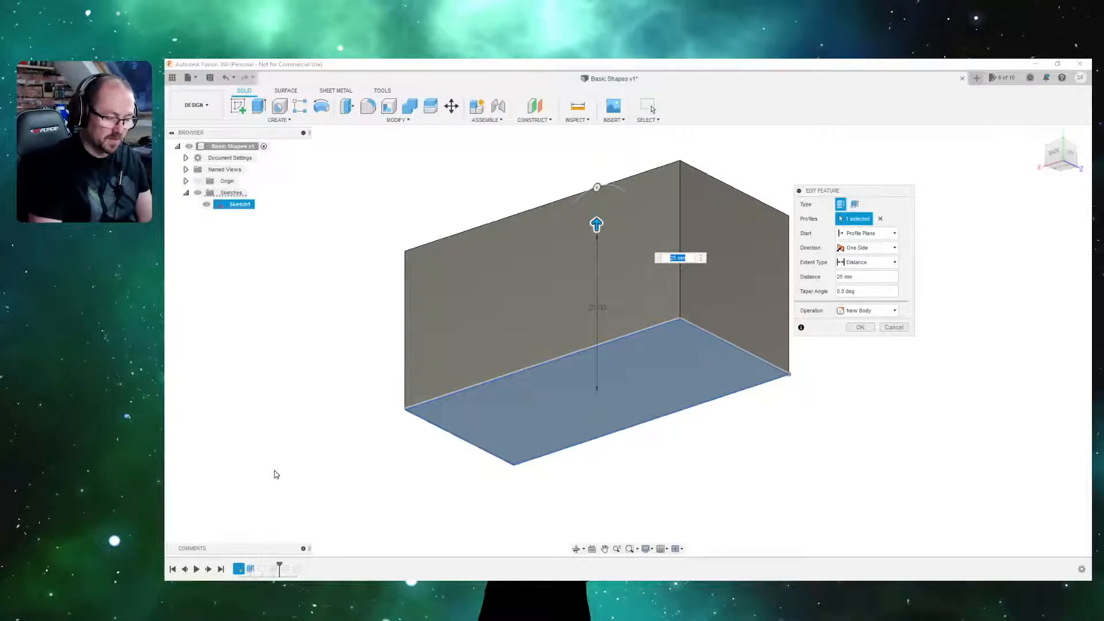
key("Escape")
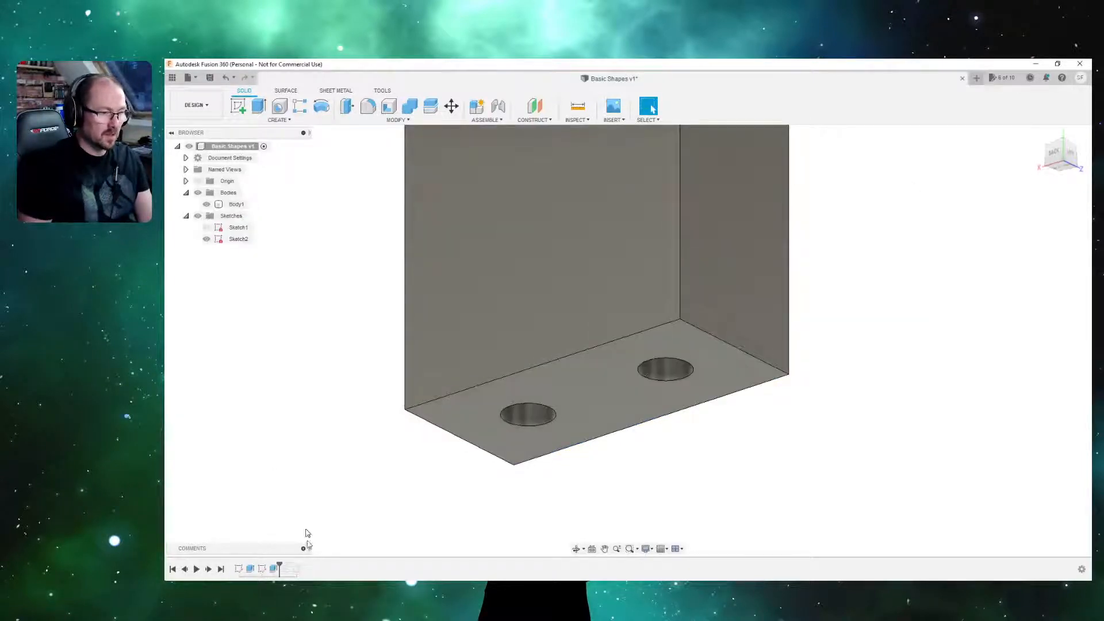
middle_click_drag(557, 234, 671, 481, "shift")
key("Escape")
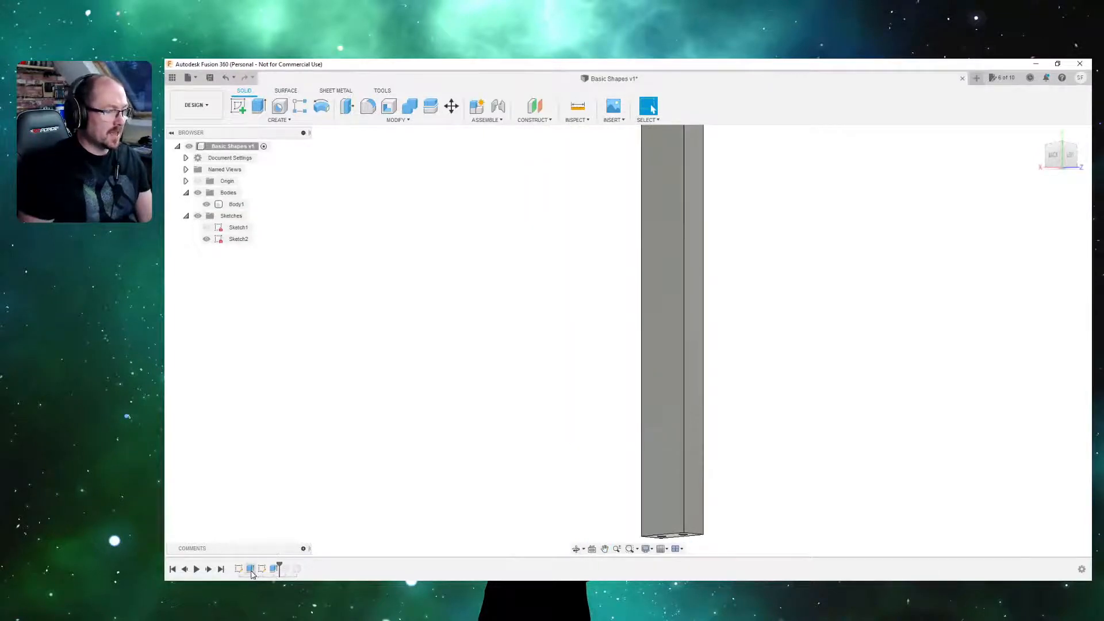
Set the block's base extrusion distance to 25 mm and accept it.
right_click(251, 569)
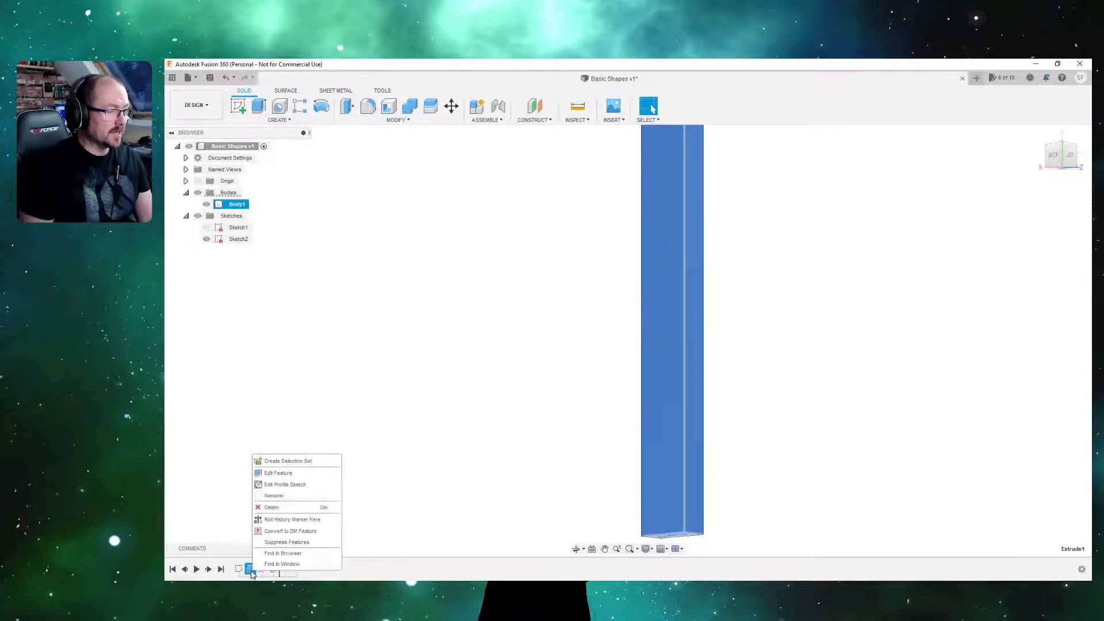
left_click(278, 476)
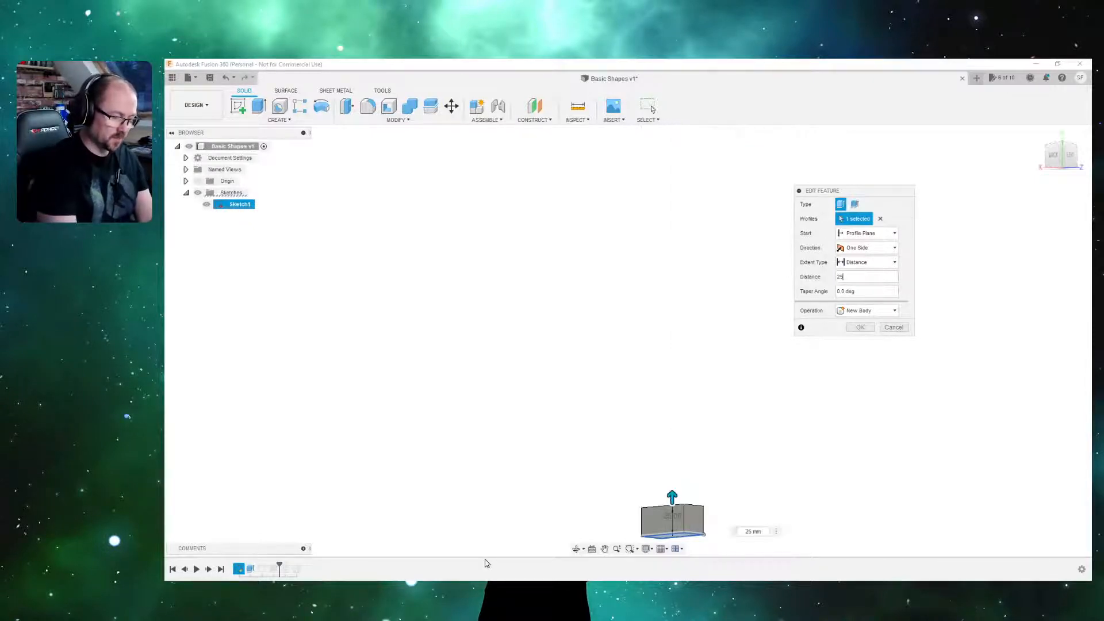
key("Return")
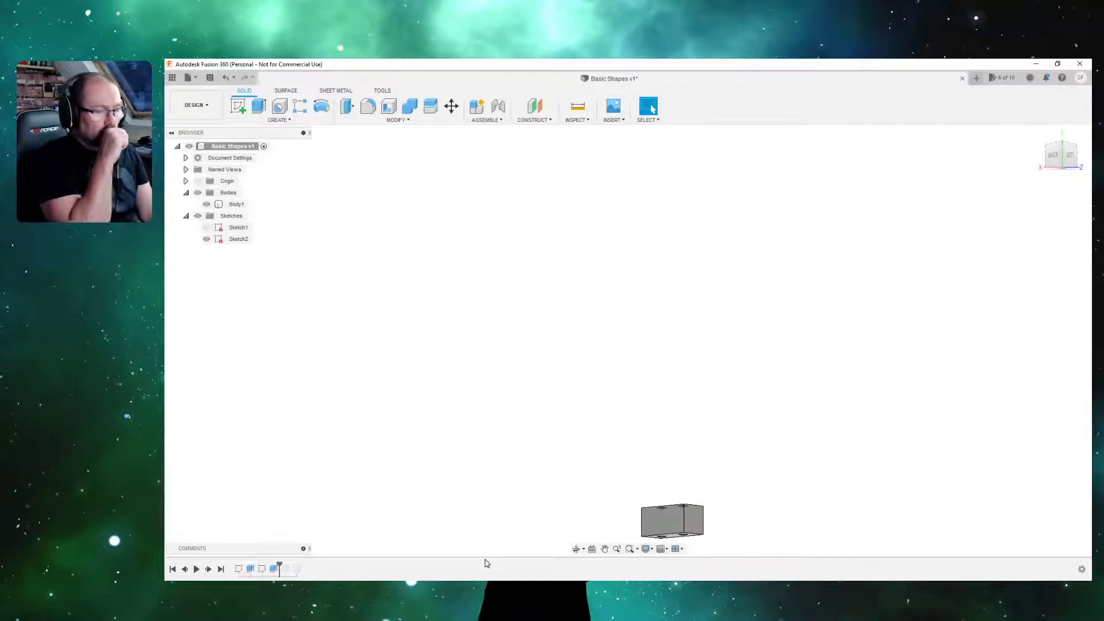
Zoom and pan away from the block, then restore the home view to show the whole block.
left_click(1040, 134)
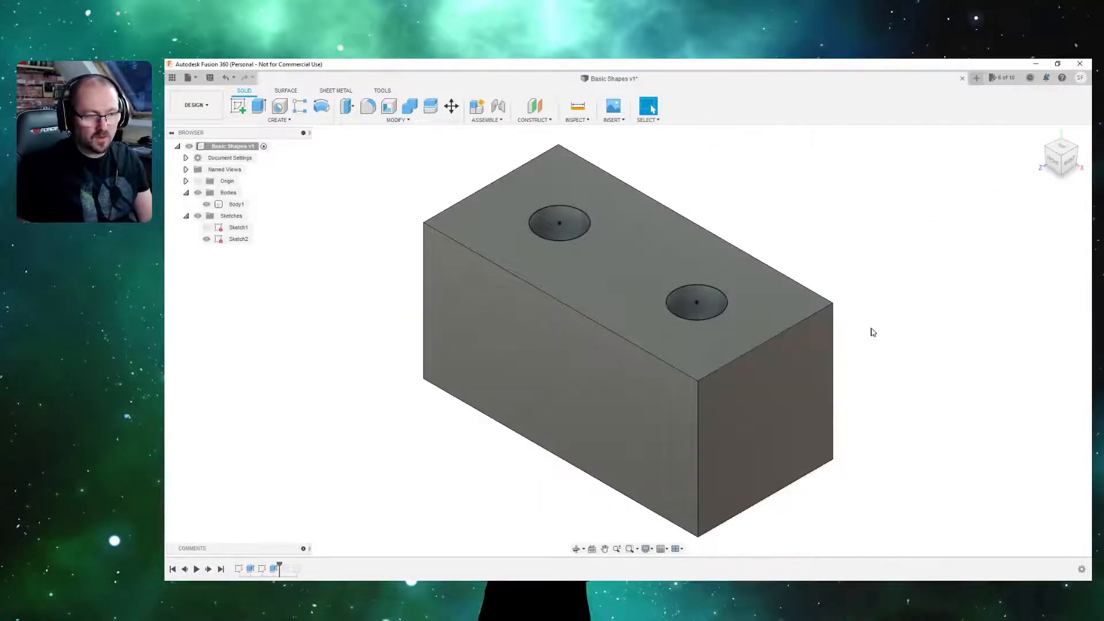
left_click(817, 348)
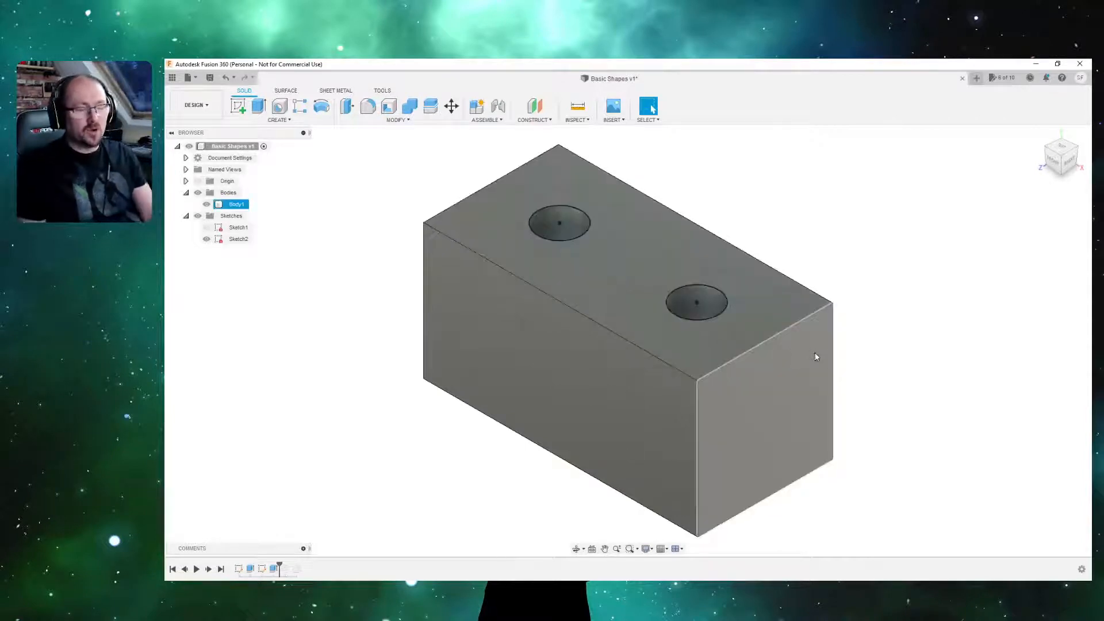
scroll(805, 333, "down", 10)
middle_click_drag(855, 320, 677, 301, "shift")
scroll(749, 368, "up", 8)
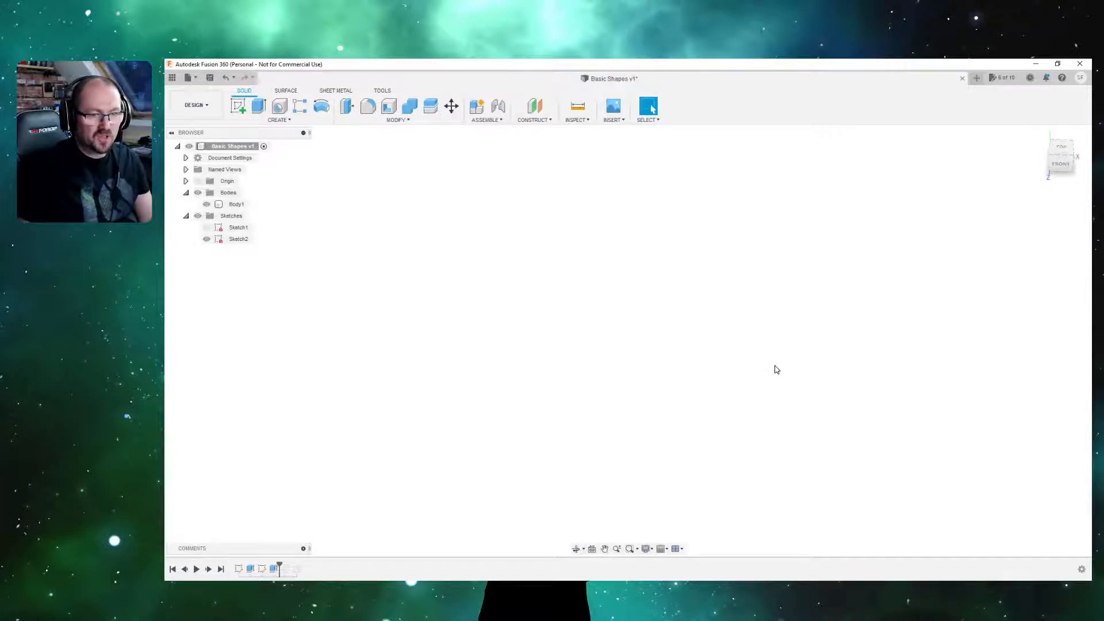
scroll(772, 347, "down", 10)
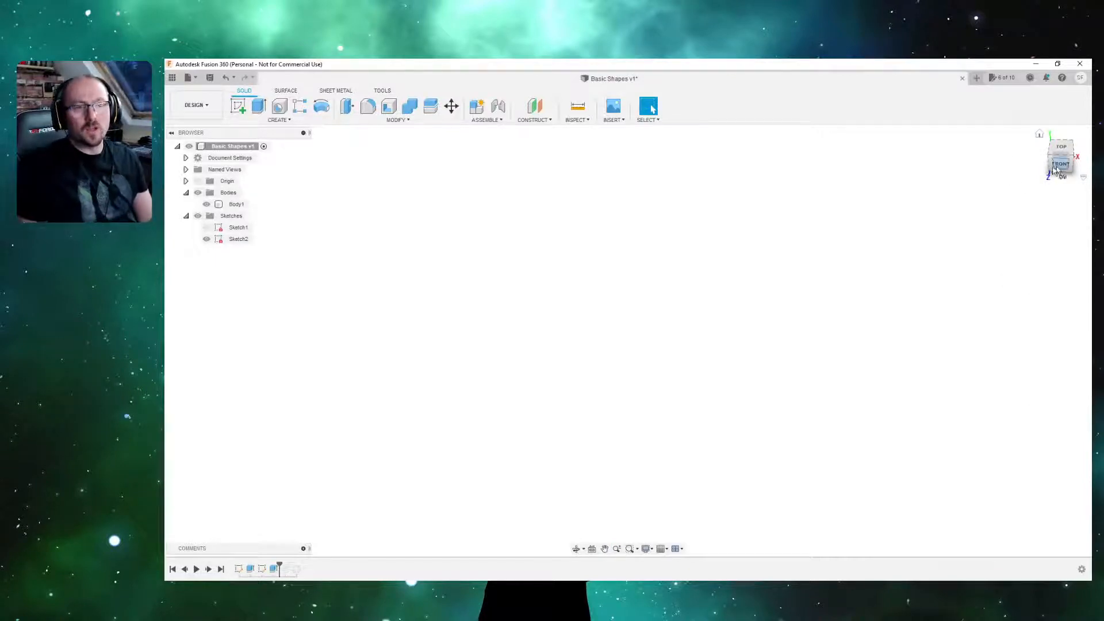
left_click(1042, 139)
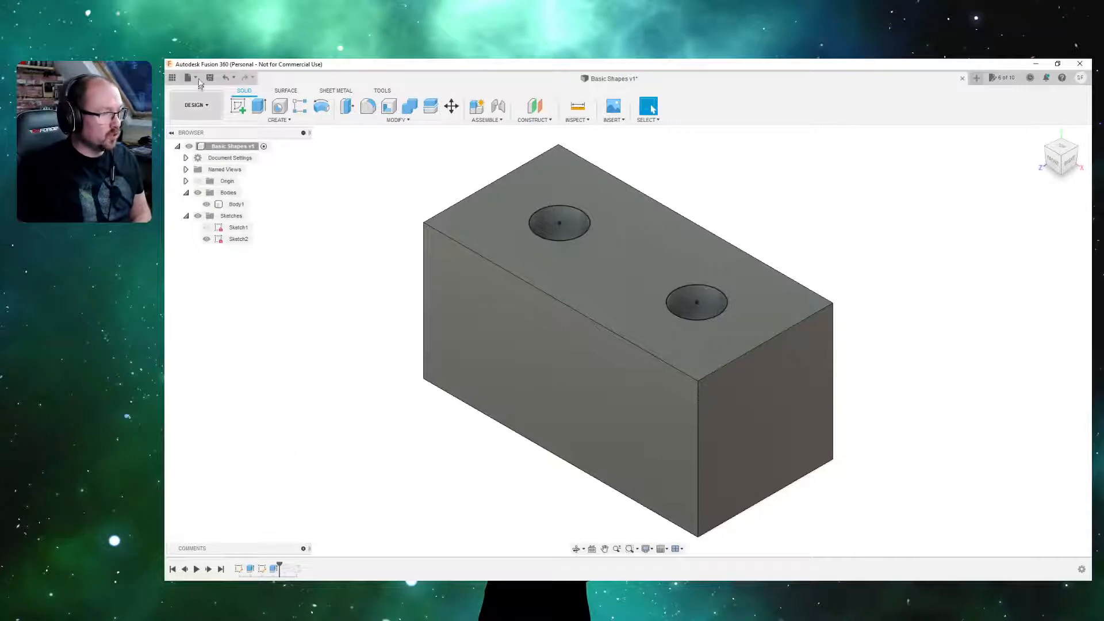
left_click(275, 121)
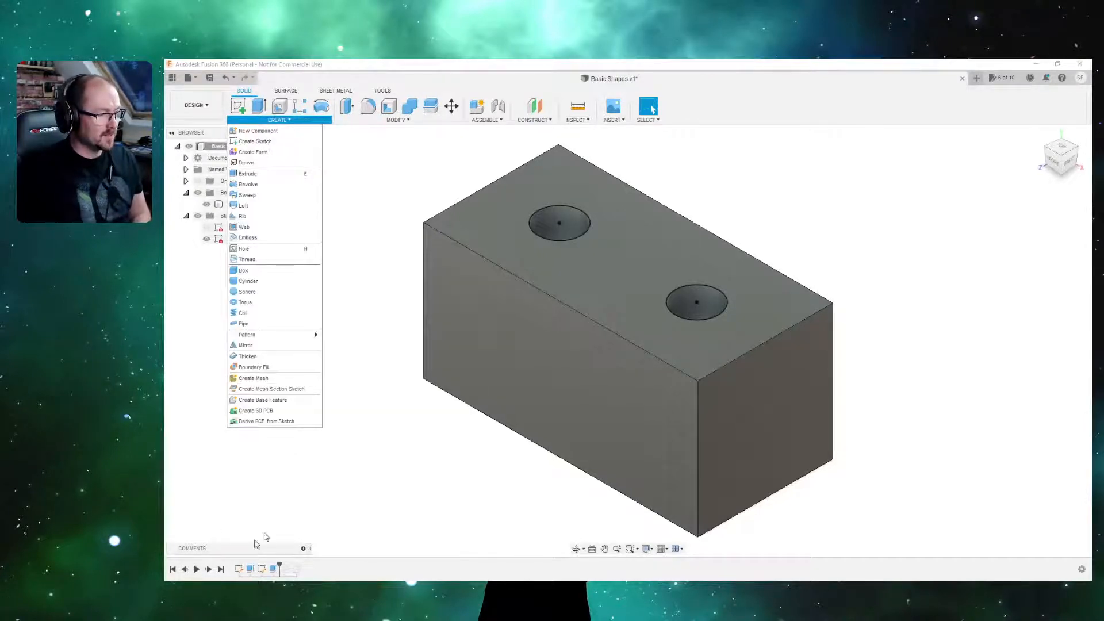
left_click(379, 331)
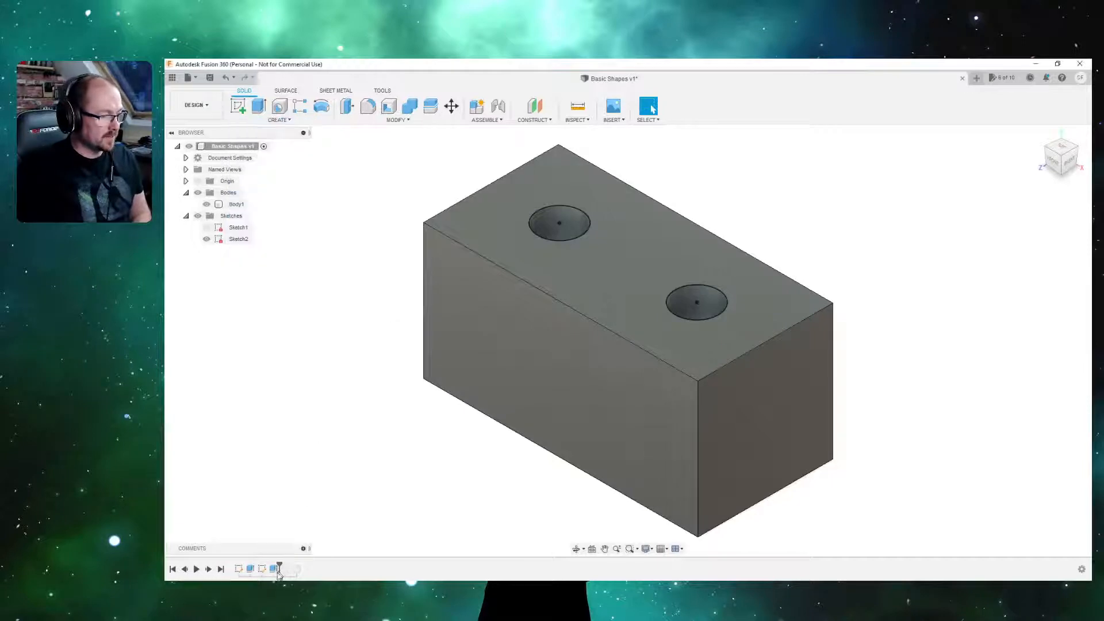
Roll the timeline forward past the thread feature and edit the thread's direction to Right hand.
left_click_drag(279, 571, 297, 575)
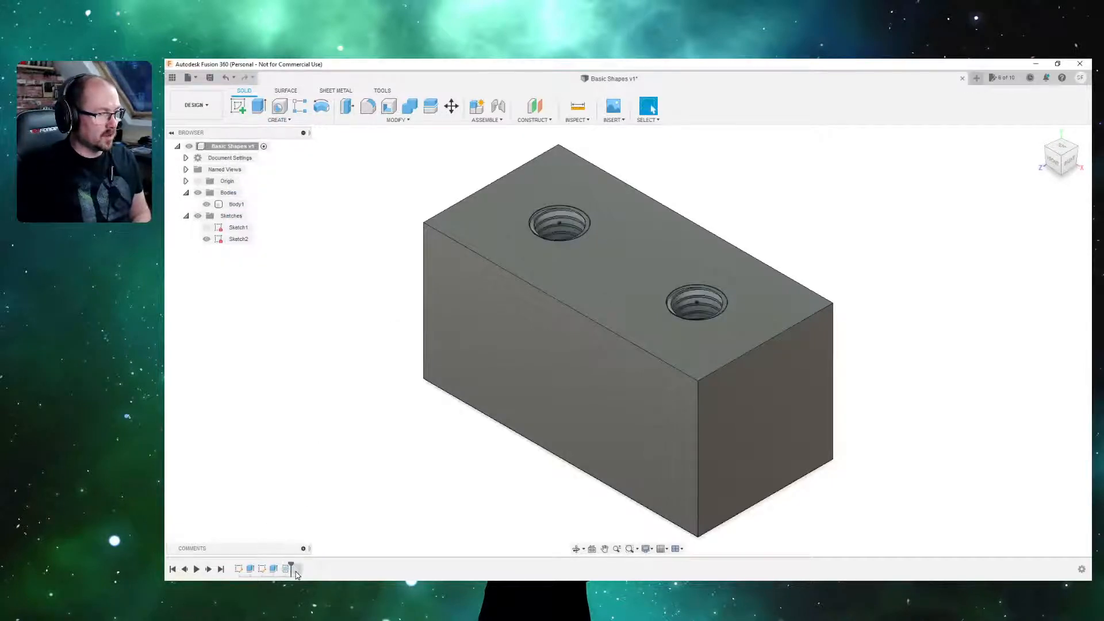
right_click(284, 571)
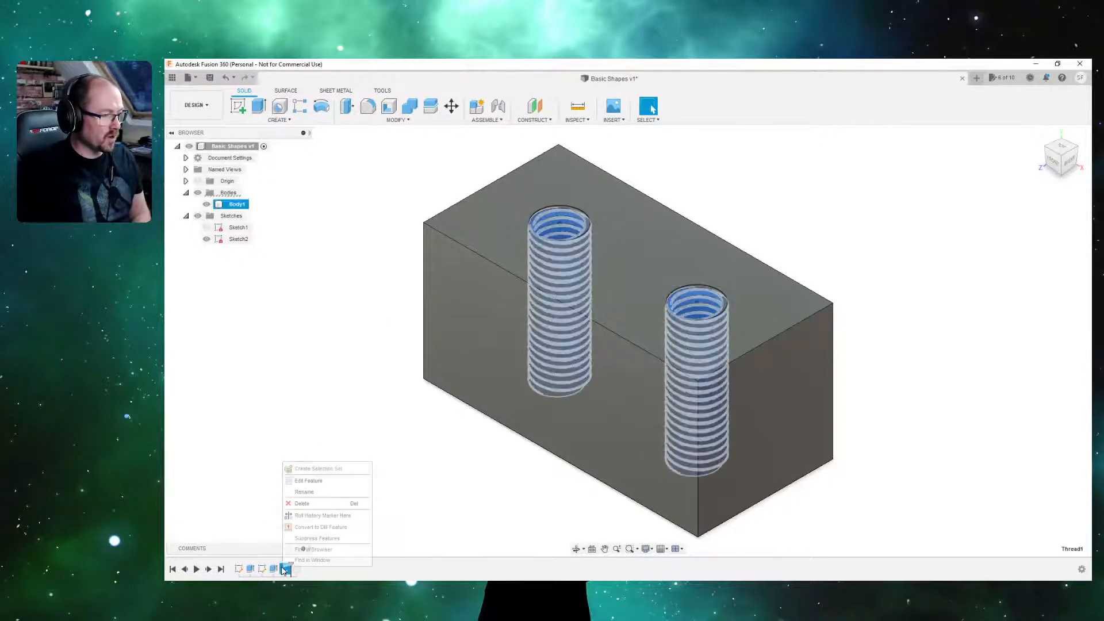
left_click(300, 482)
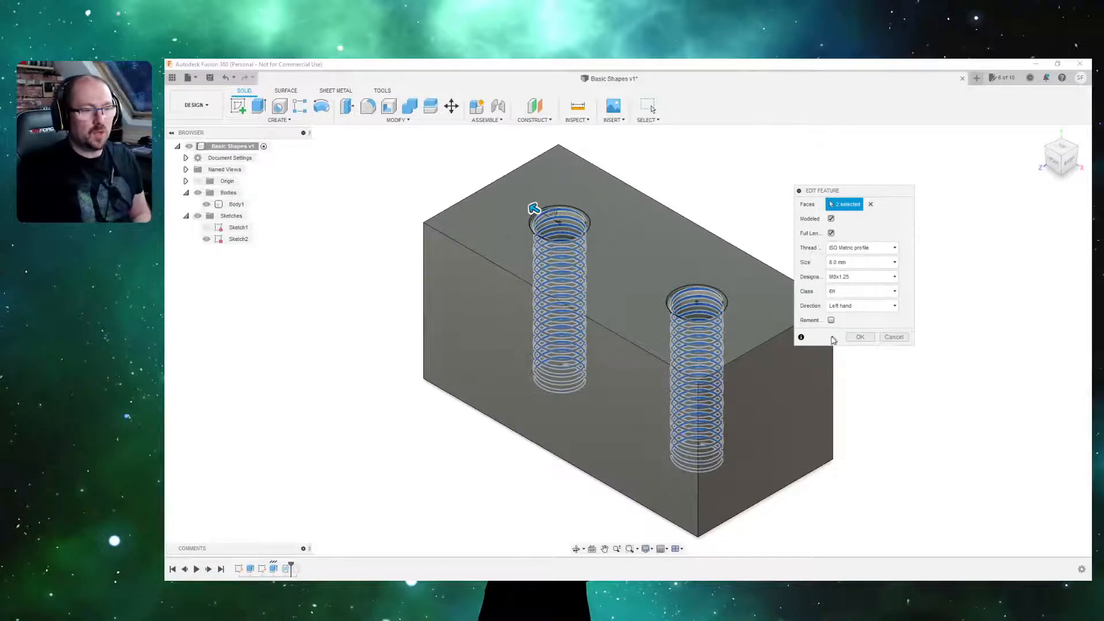
left_click(866, 309)
left_click(846, 327)
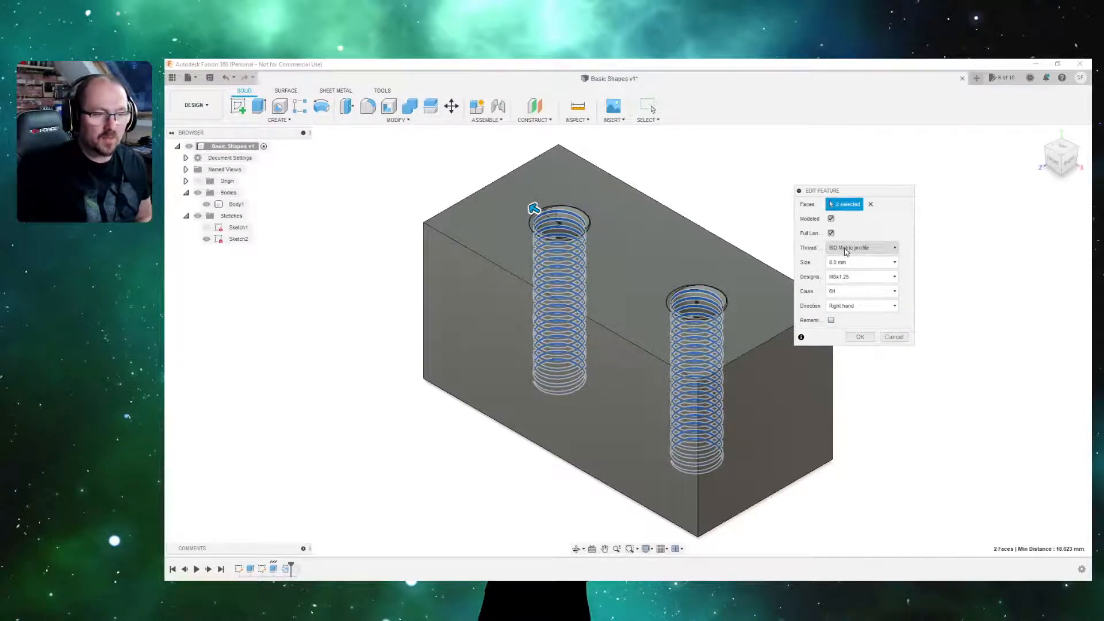
Review the available thread types, turn off the Modeled option for both holes' thread and accept the edit.
left_click(880, 252)
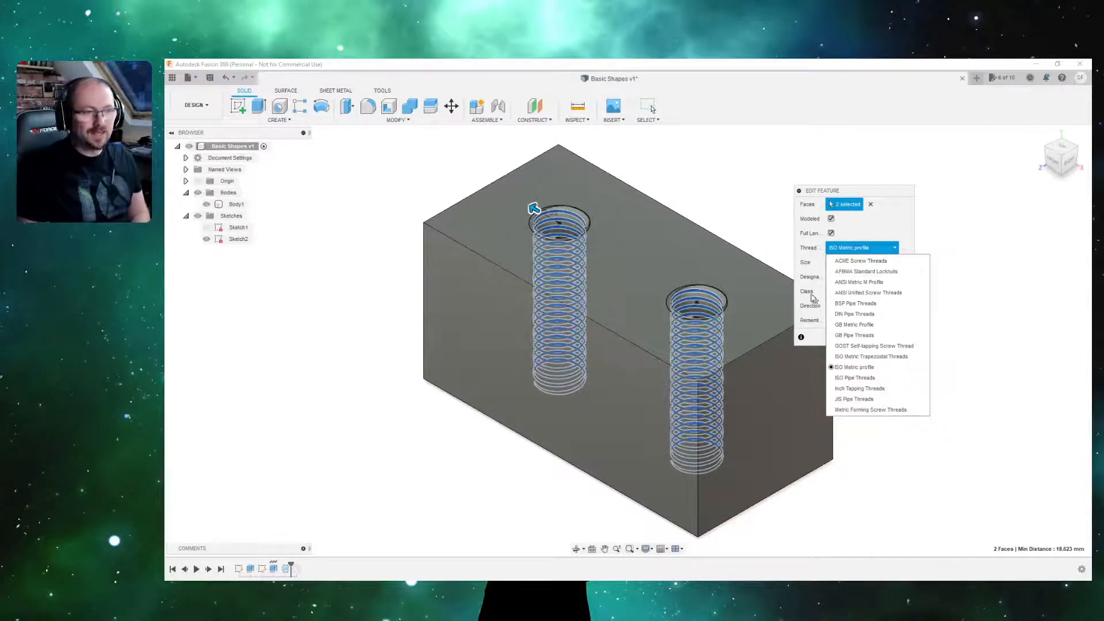
left_click(885, 194)
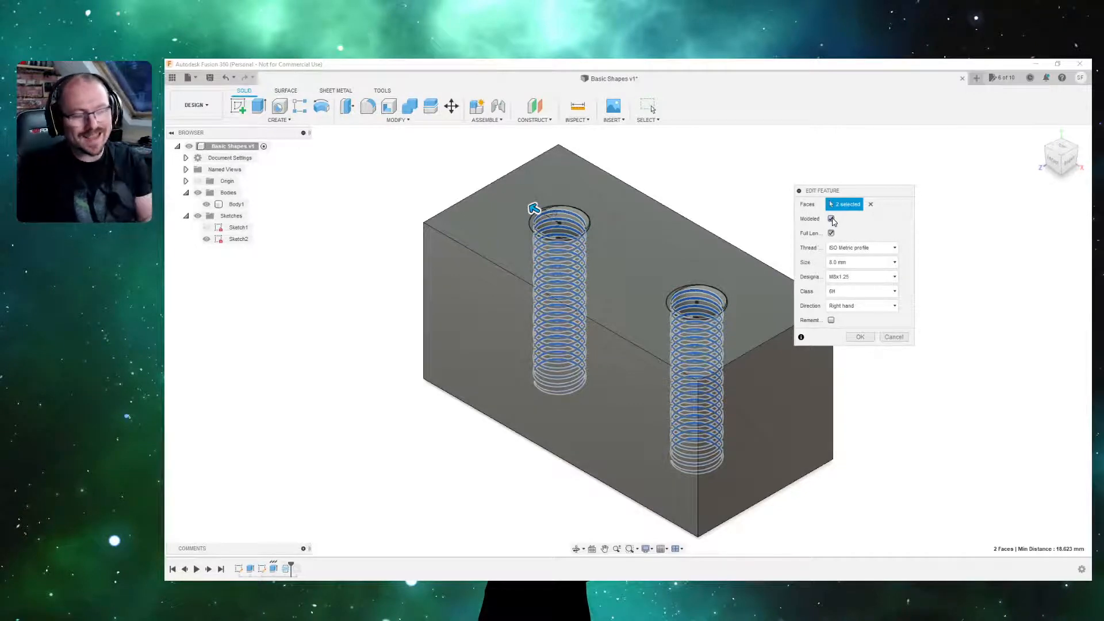
left_click(831, 218)
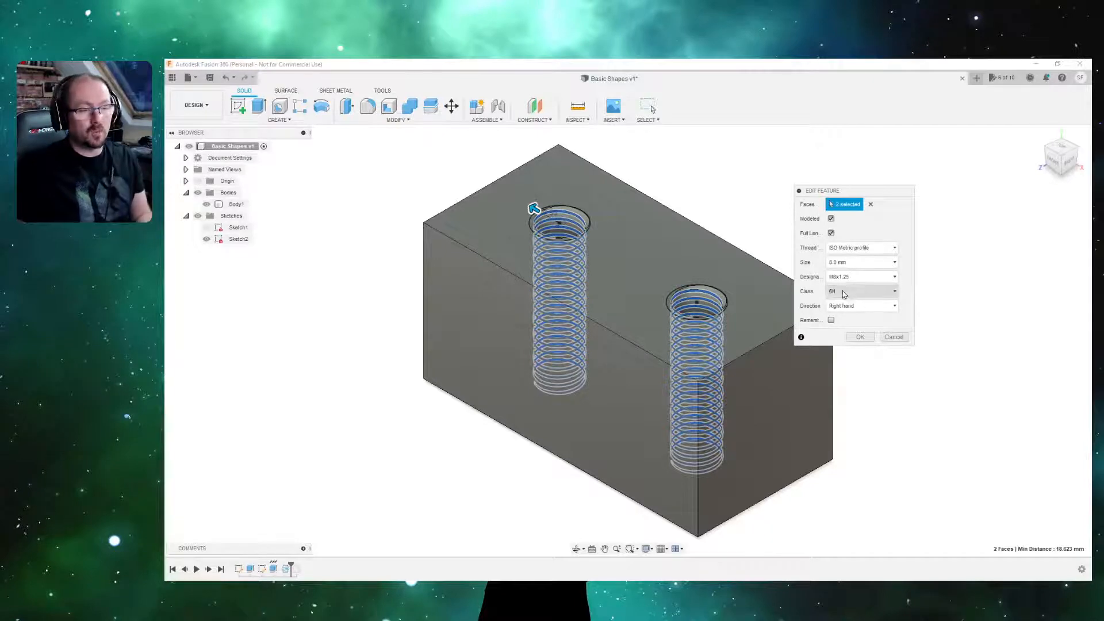
left_click(832, 218)
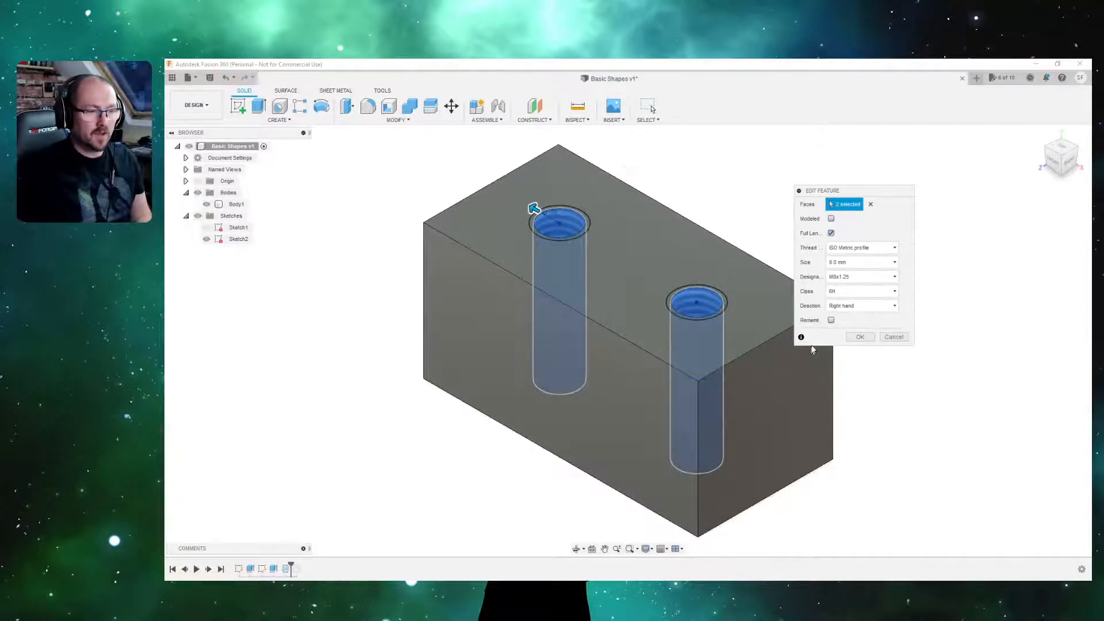
left_click(859, 337)
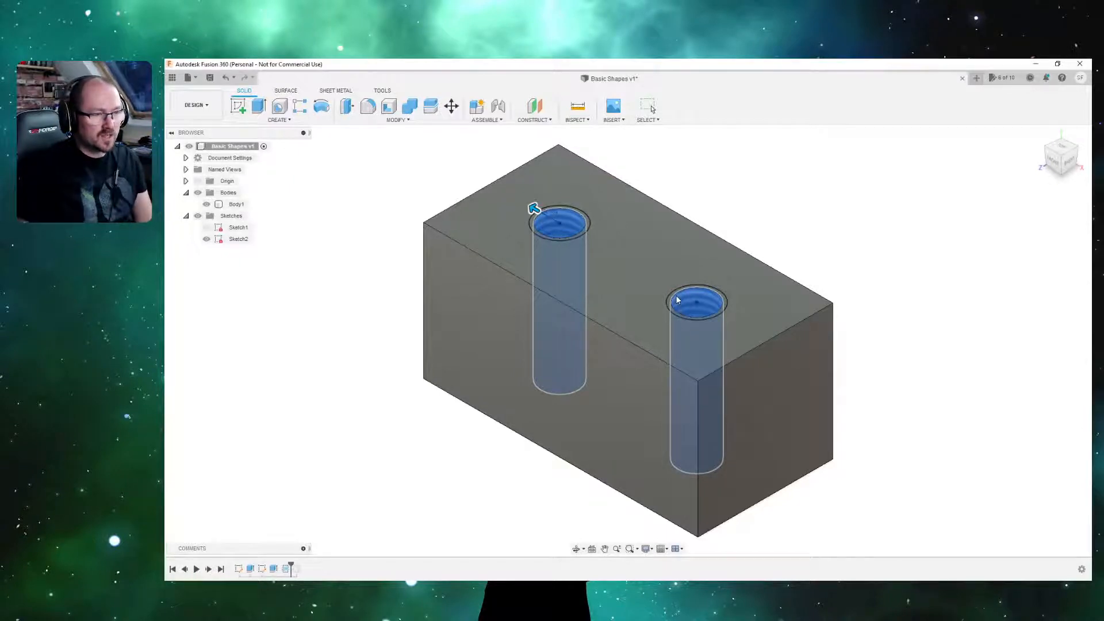
Hide Sketch2 and inspect the cosmetic threads in the block's two holes up close.
scroll(703, 304, "down", 5)
scroll(702, 303, "up", 12)
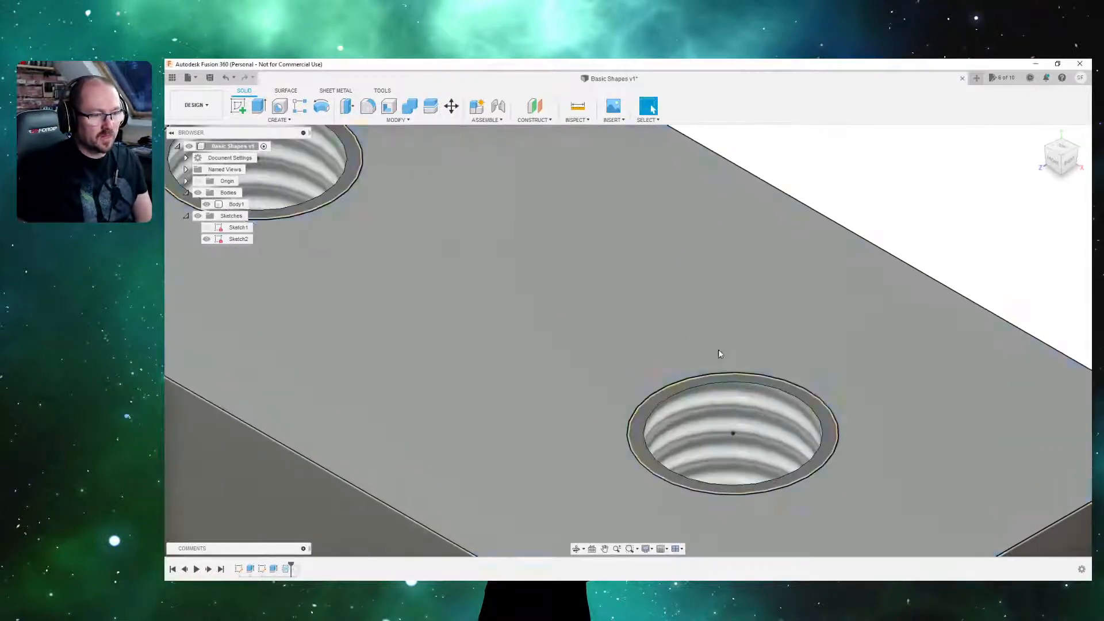
left_click(719, 354)
middle_click_drag(685, 337, 665, 214)
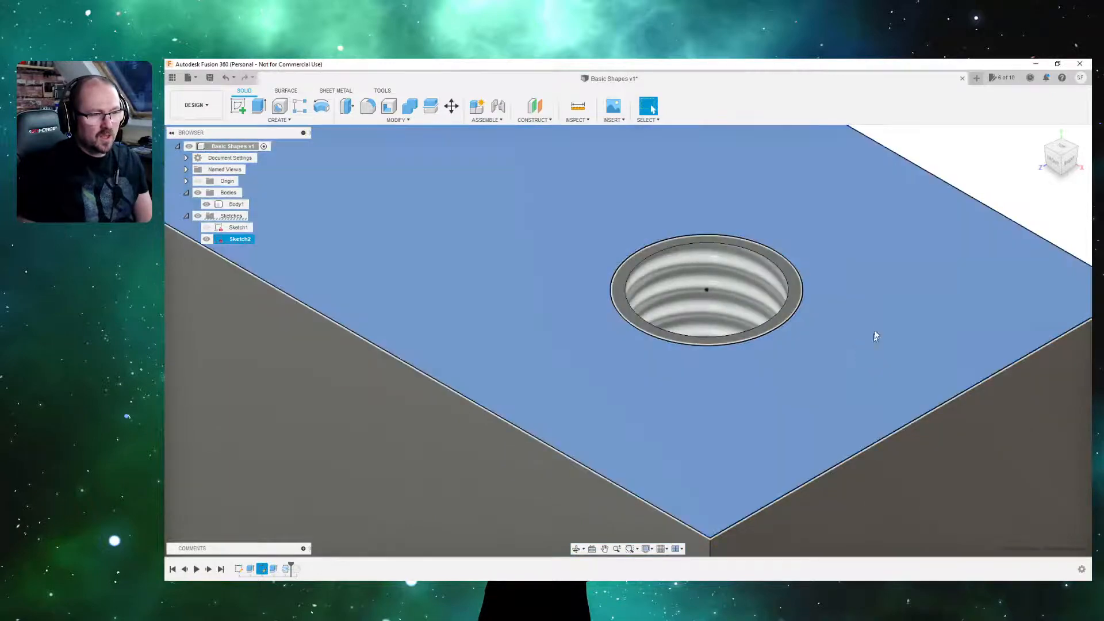
key("Escape")
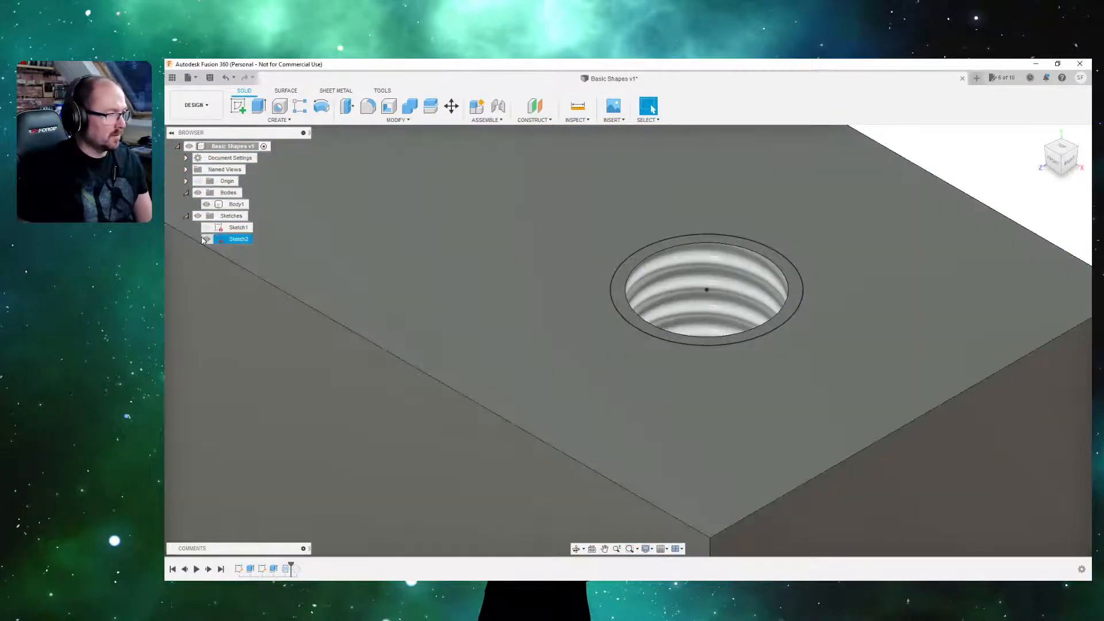
left_click(207, 239)
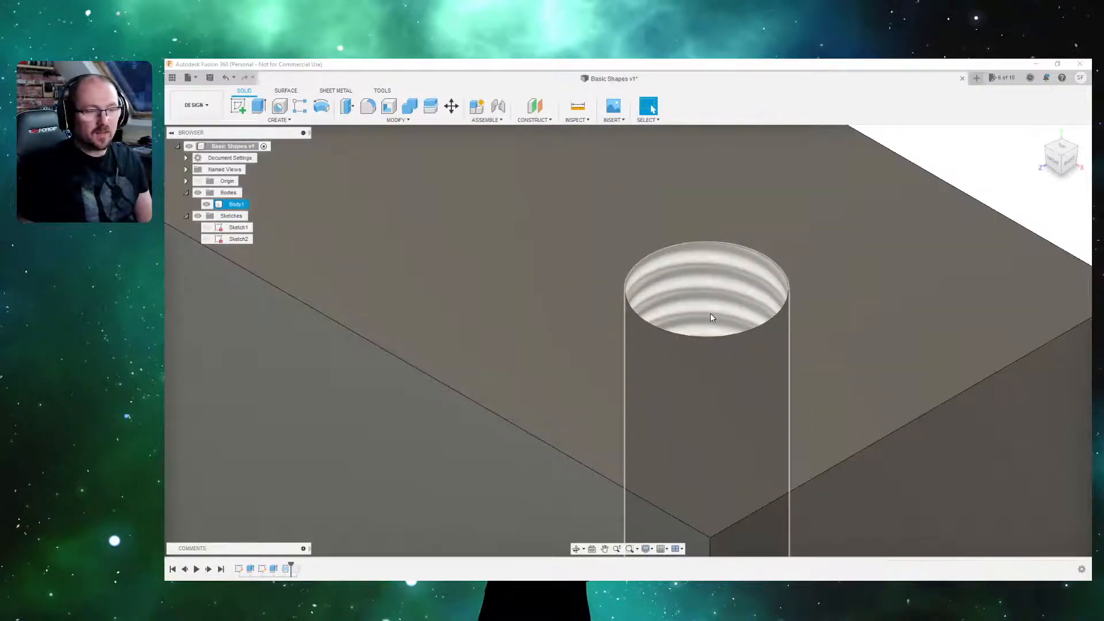
scroll(709, 313, "down", 10)
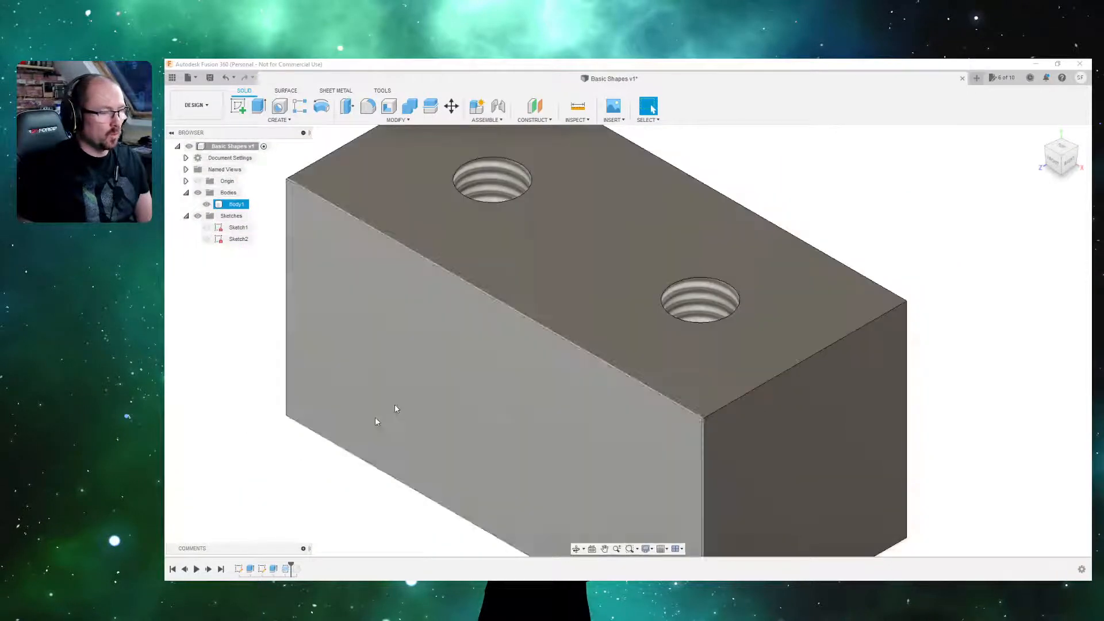
Reopen the holes' thread feature from the timeline for editing.
left_click(346, 490)
right_click(287, 568)
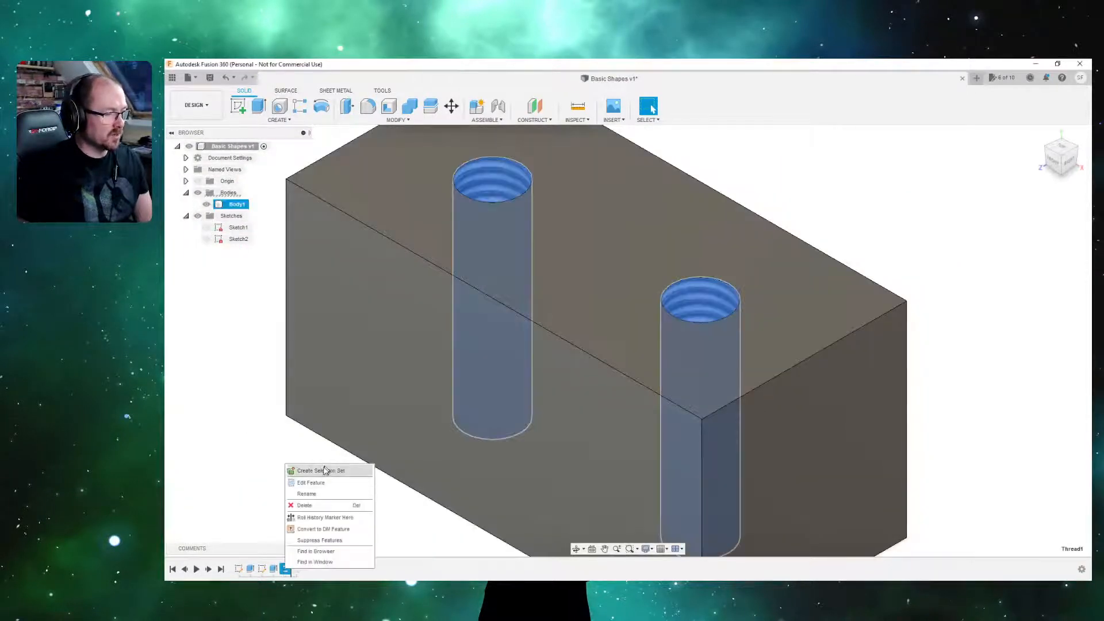
left_click(313, 482)
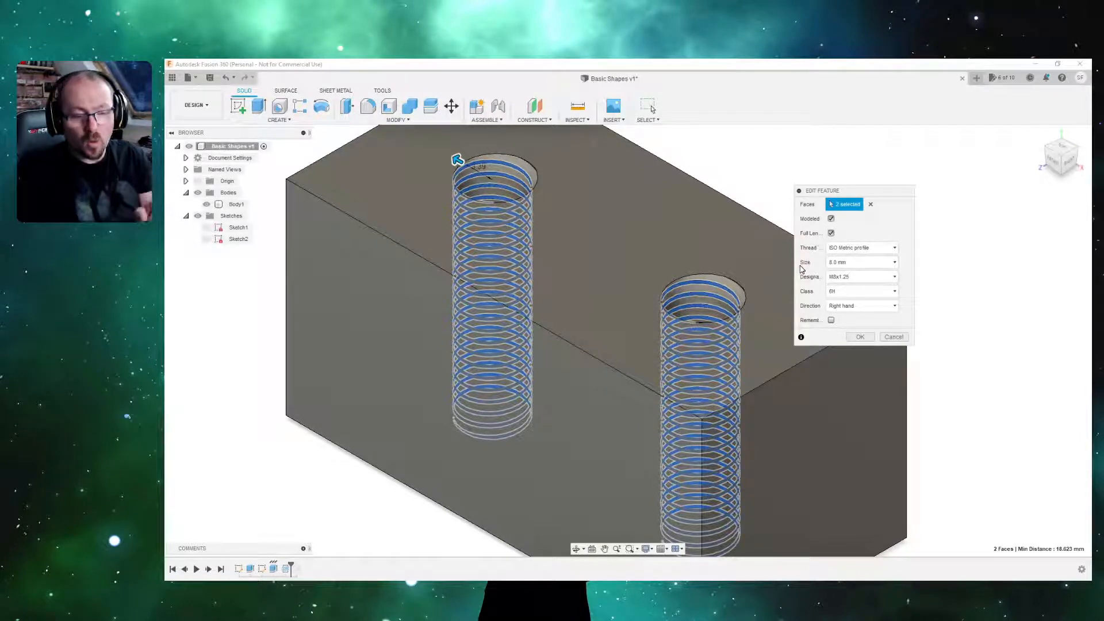
left_click(831, 233)
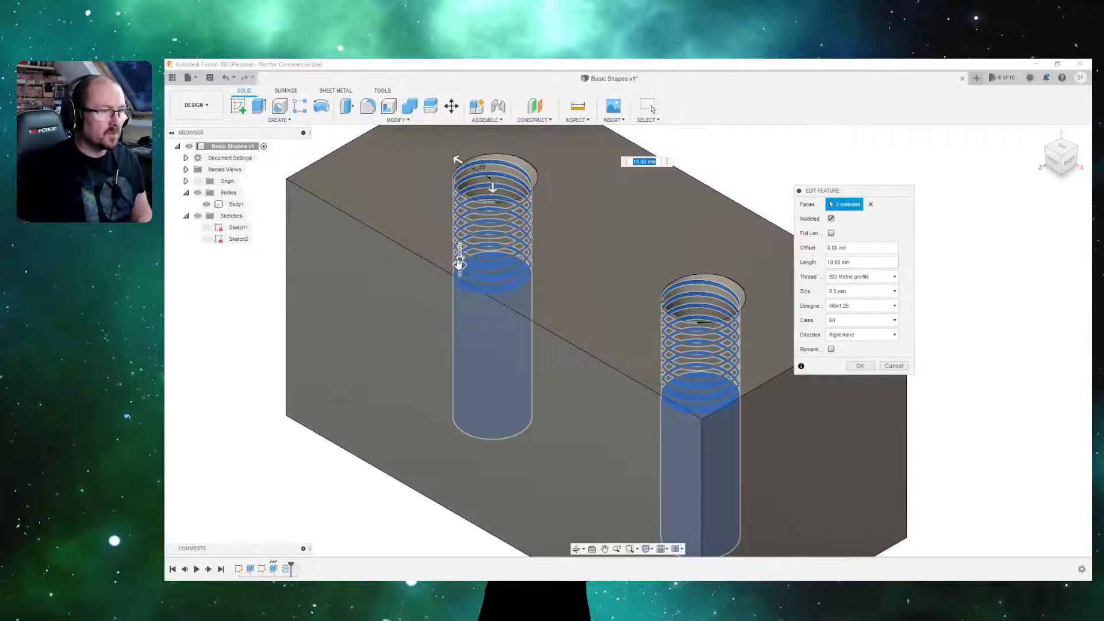
mouse_move(460, 263)
left_mouse_down()
mouse_move(446, 358)
mouse_move(456, 366)
mouse_move(459, 255)
left_mouse_up()
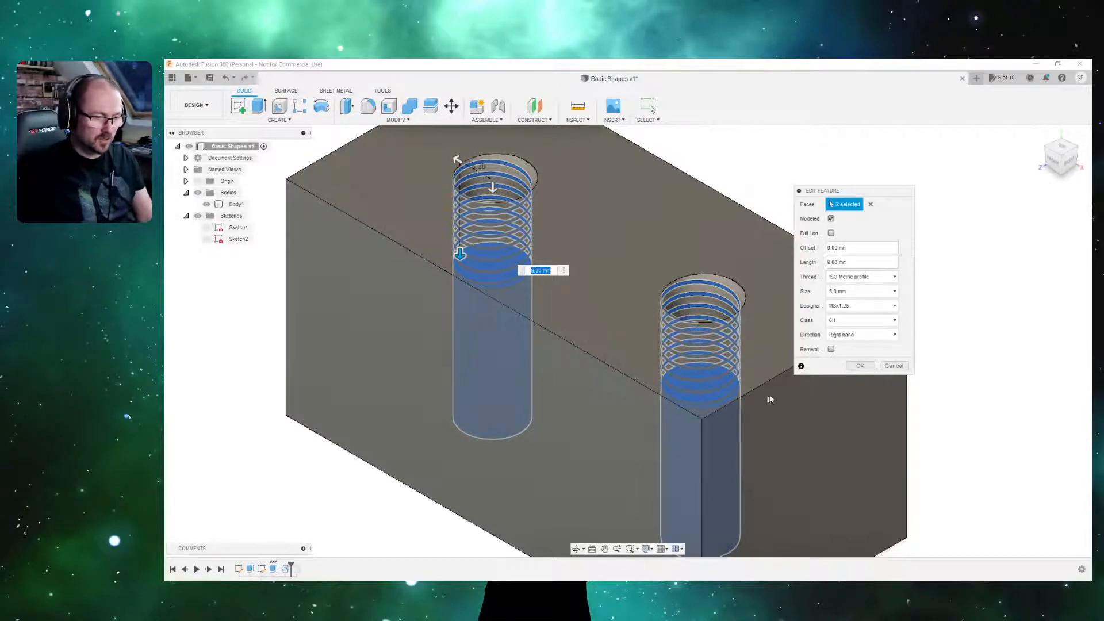
scroll(771, 400, "down", 3)
middle_click_drag(758, 395, 722, 374, "shift")
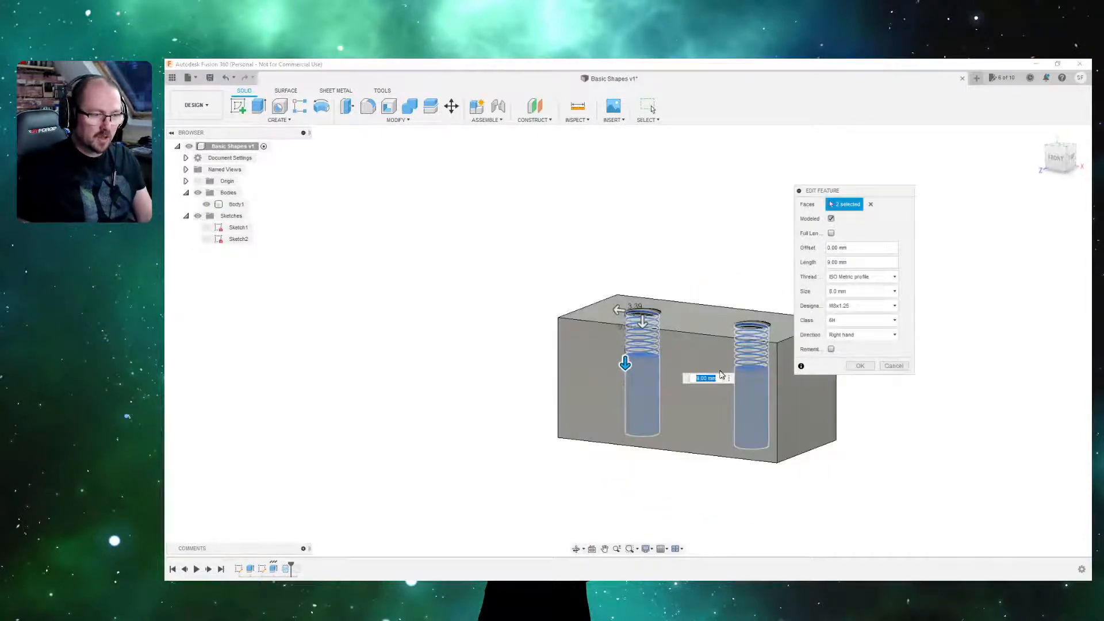
left_click(620, 311)
left_click_drag(626, 314, 608, 307)
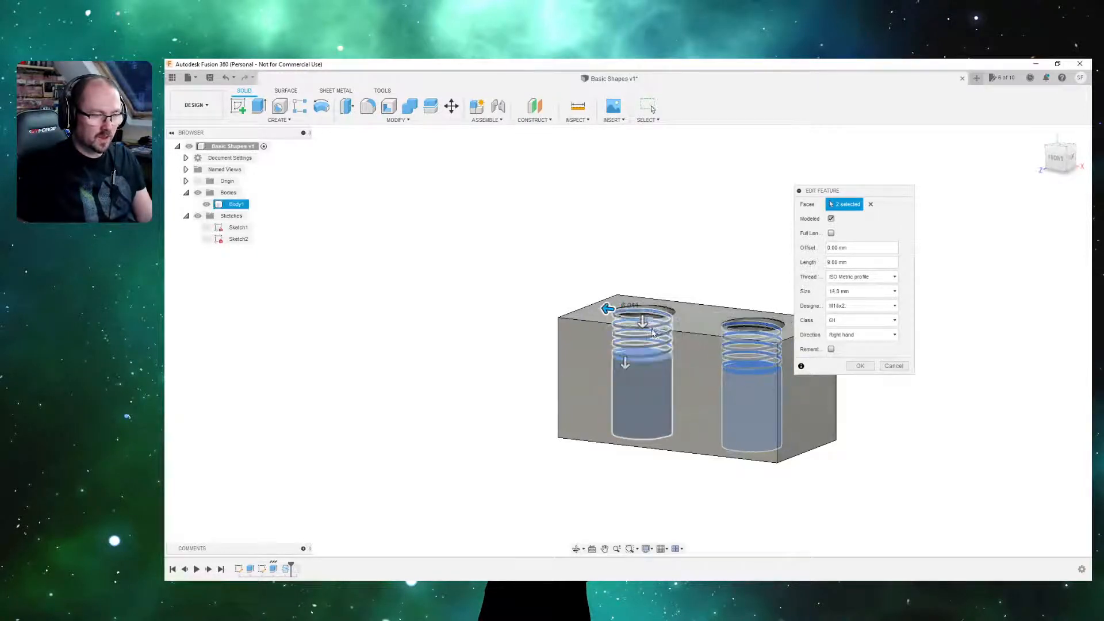
key("Escape")
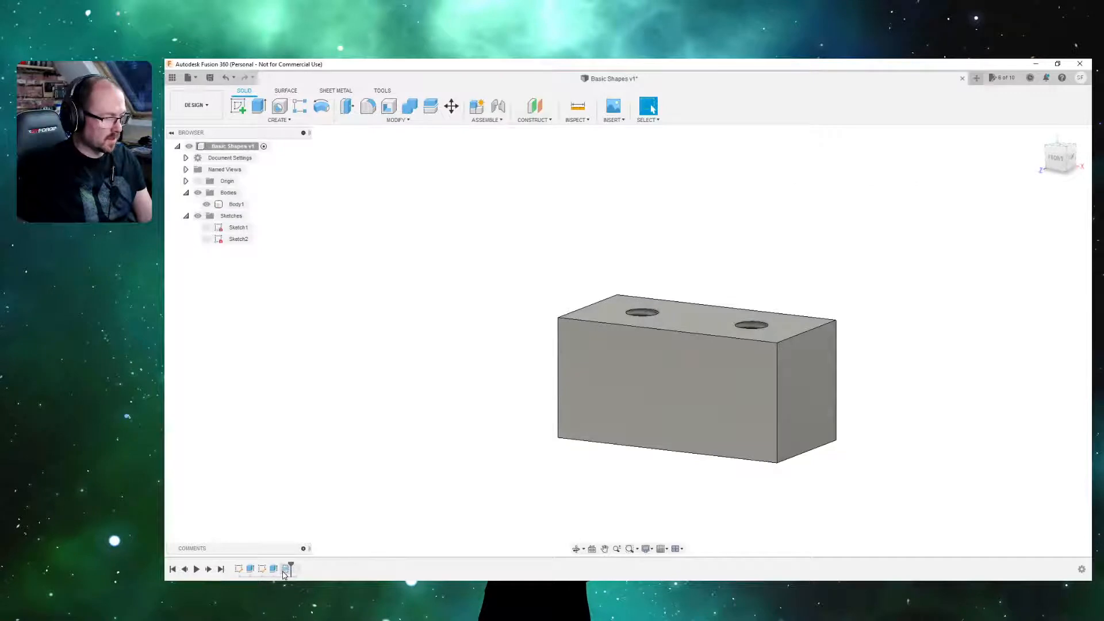
Edit the thread feature of the two holes so that the threads are modeled.
right_click(286, 568)
left_click(300, 485)
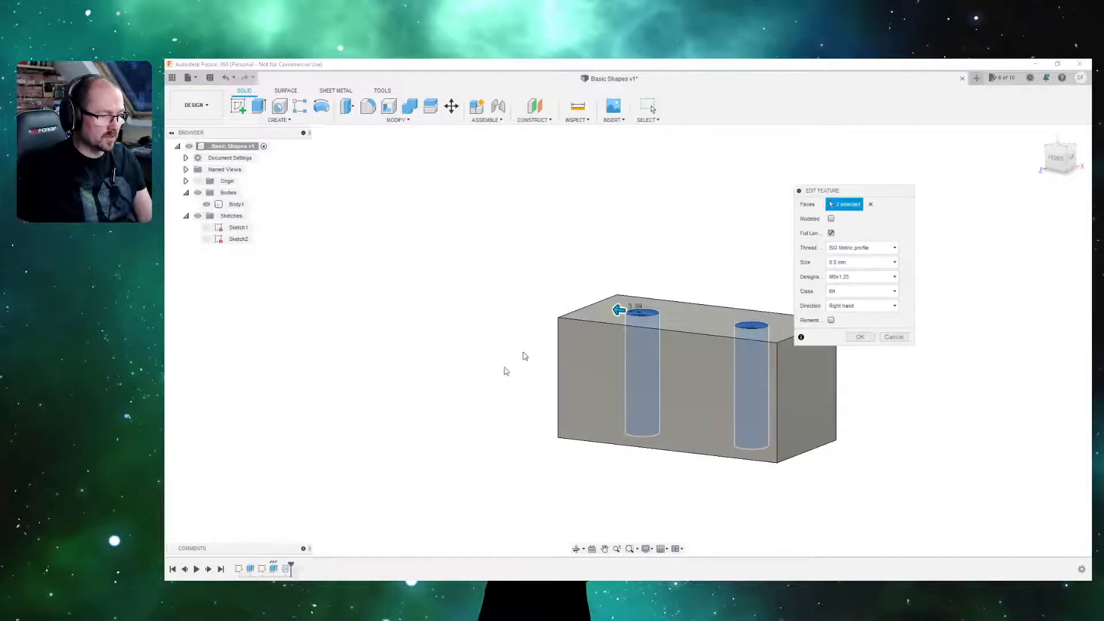
left_click(832, 220)
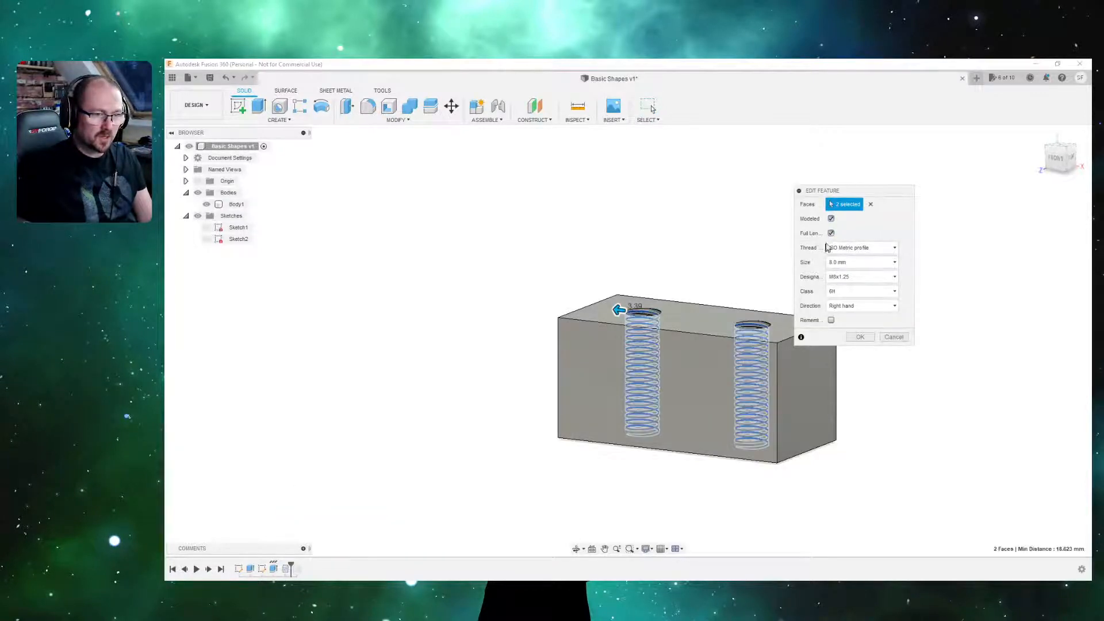
Try limiting the threads in both holes to a partial length of 10 mm with a 7 mm offset.
left_click(831, 233)
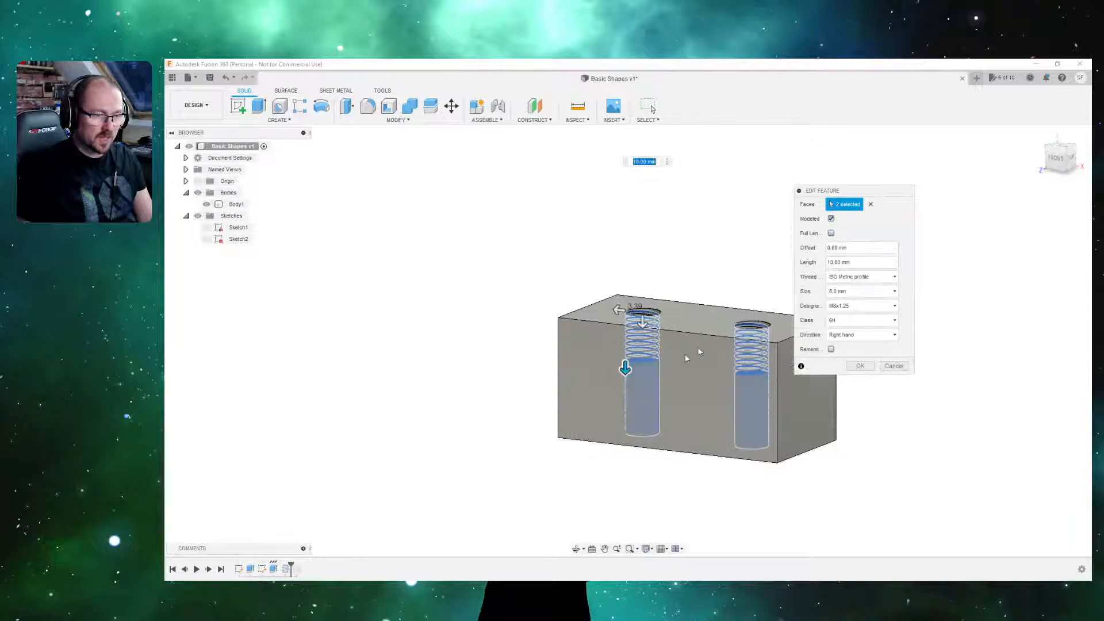
left_click(643, 320)
mouse_move(643, 351)
left_mouse_down()
mouse_move(643, 368)
mouse_move(644, 357)
left_mouse_up()
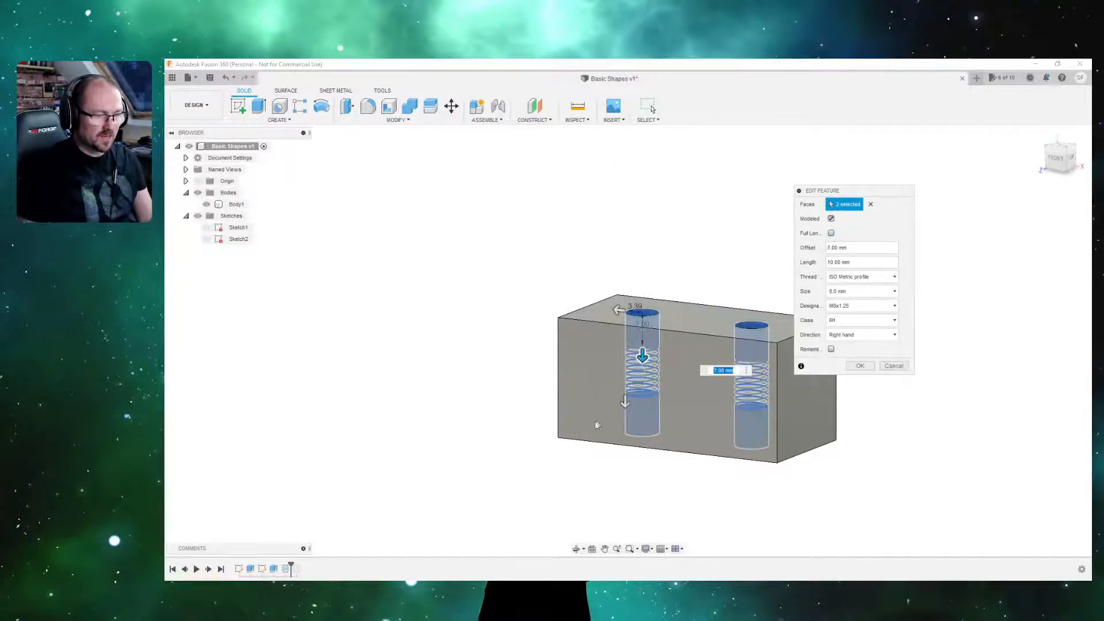
middle_click_drag(642, 355, 640, 386, "shift")
scroll(656, 380, "up", 5)
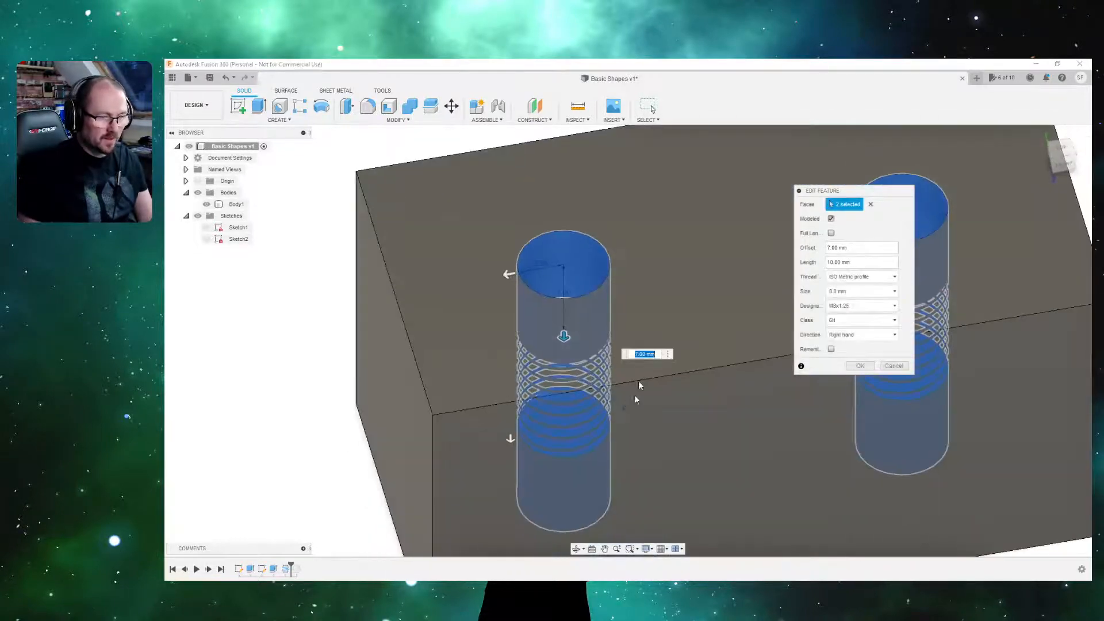
Make the M8x1.25 threads run the full length of both holes and apply the thread edit.
left_click(831, 233)
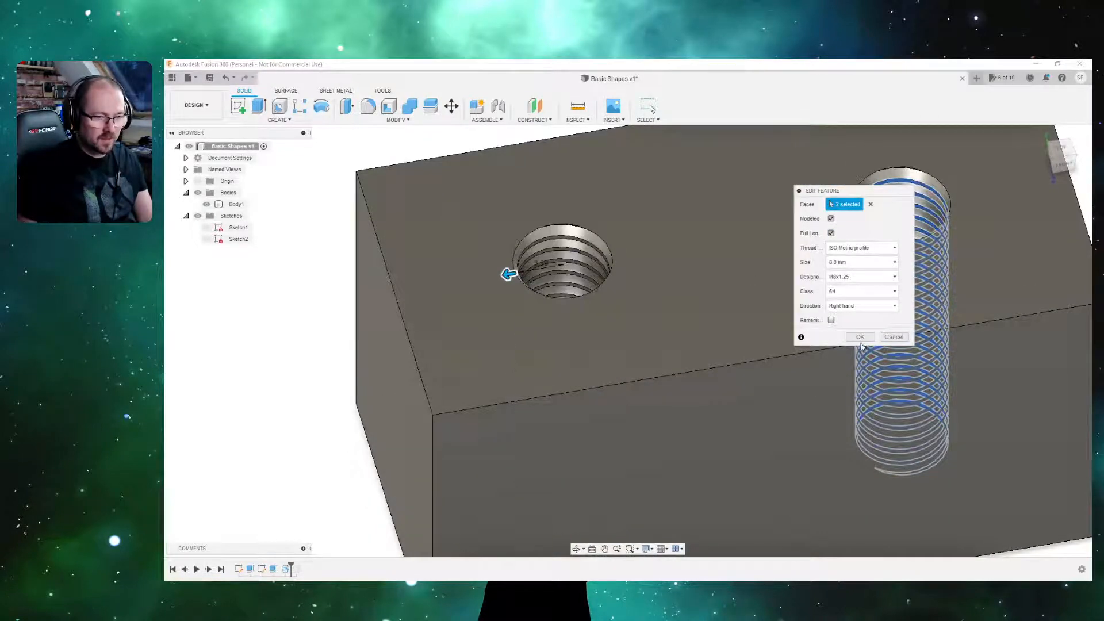
left_click(860, 366)
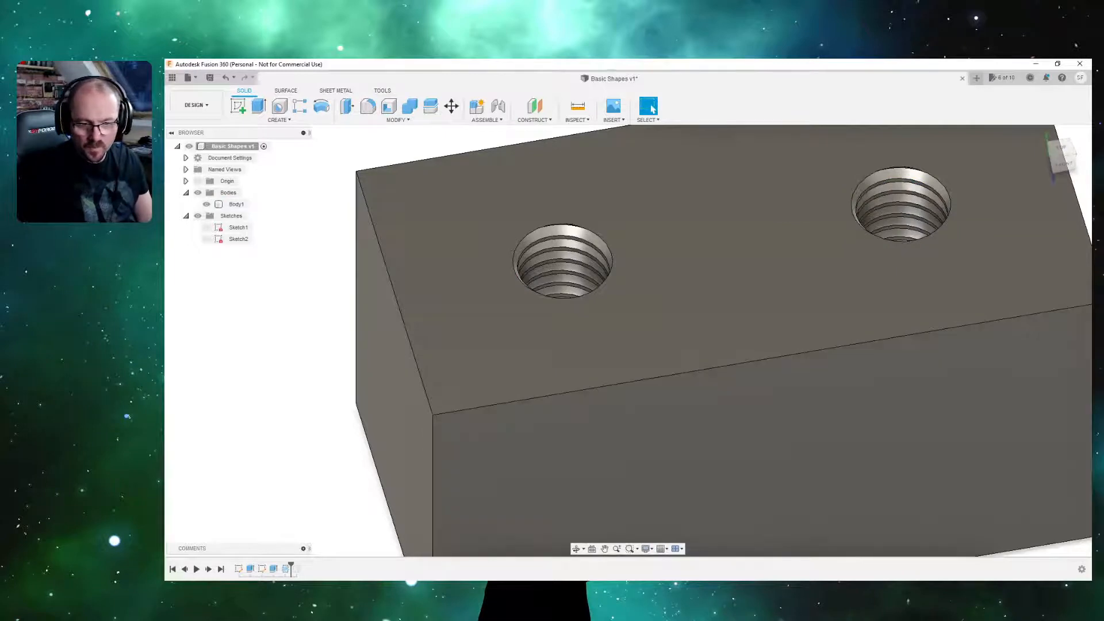
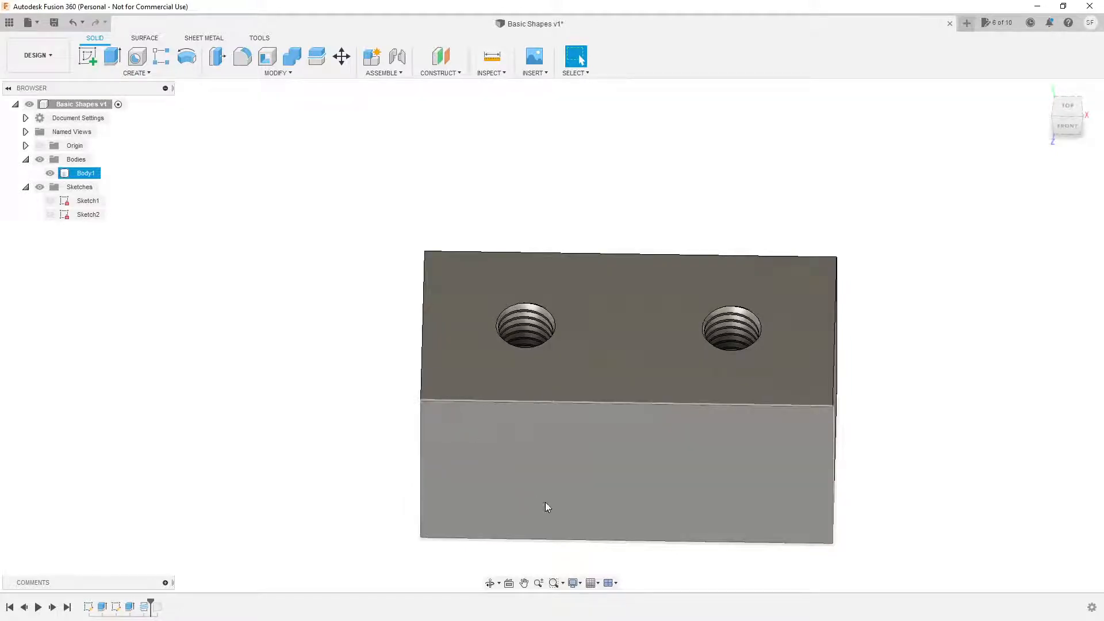
key("Escape")
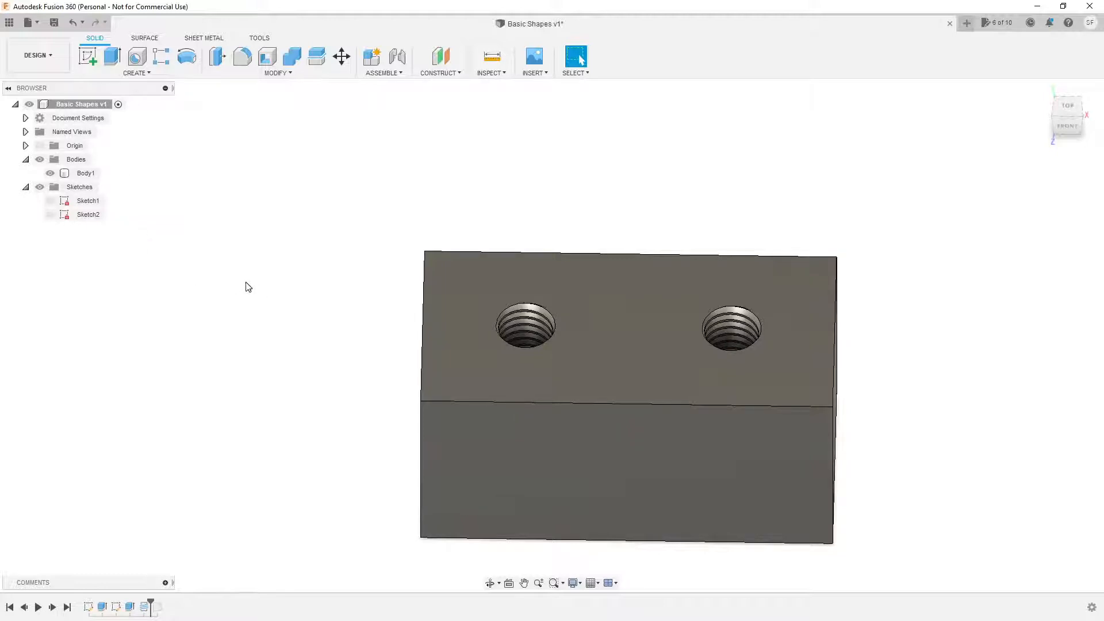
right_click(78, 108)
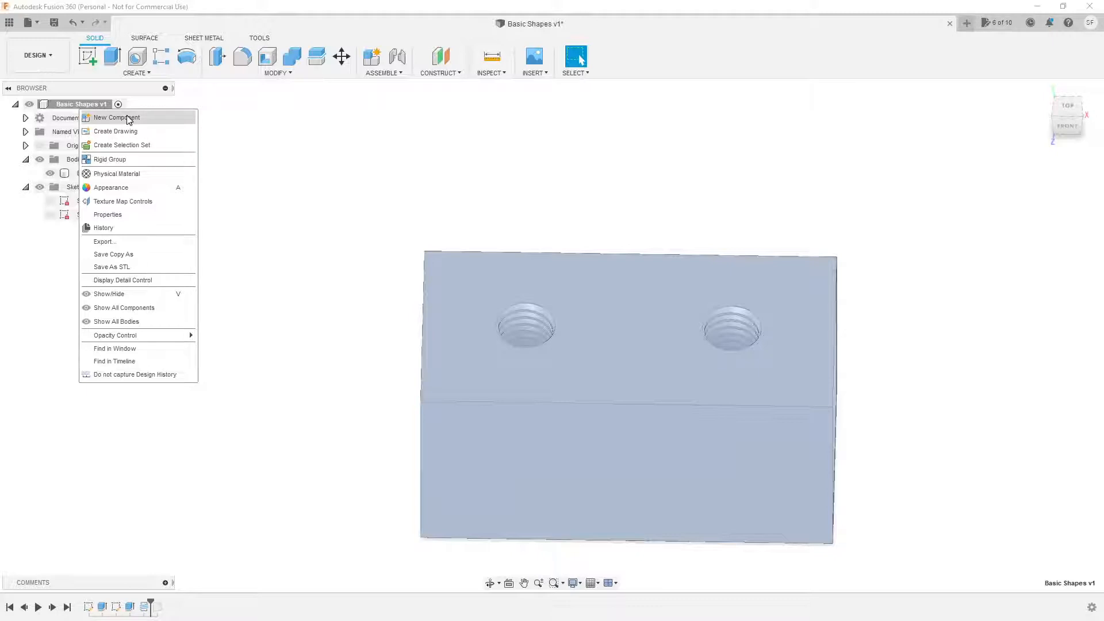
left_click(404, 167)
left_click(343, 249)
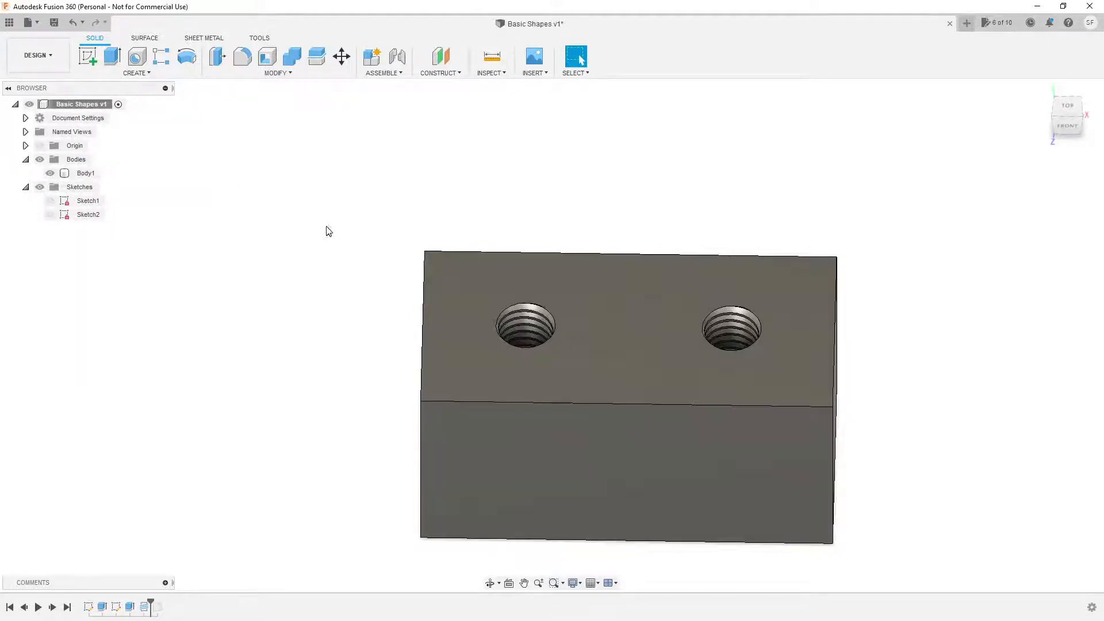
left_click(536, 425)
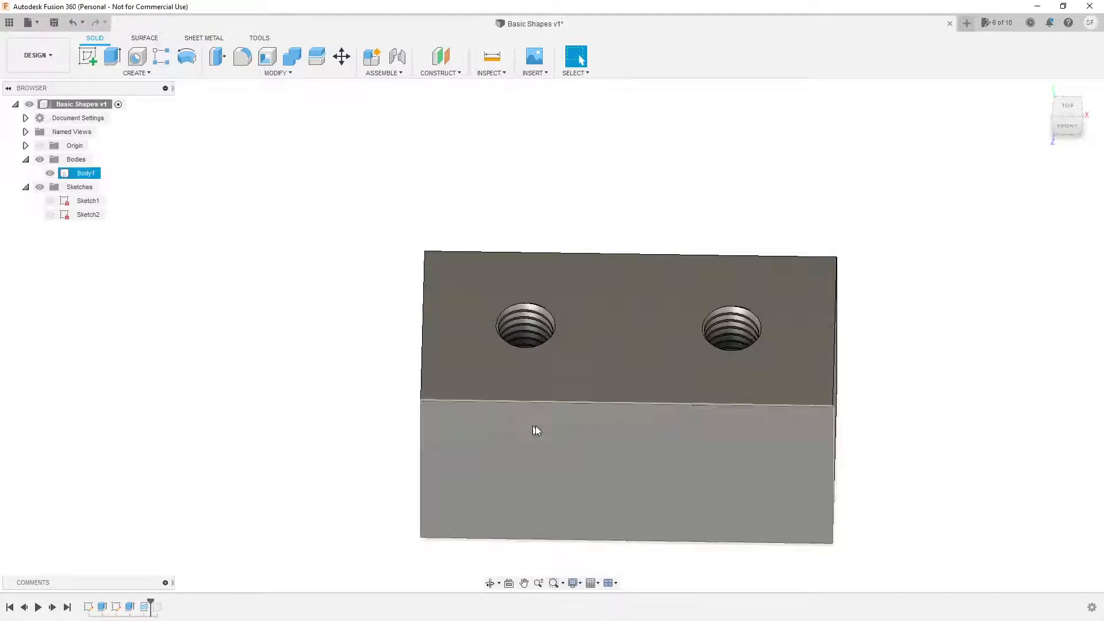
scroll(464, 377, "down", 5)
middle_click_drag(463, 378, 525, 364, "shift")
key("Escape")
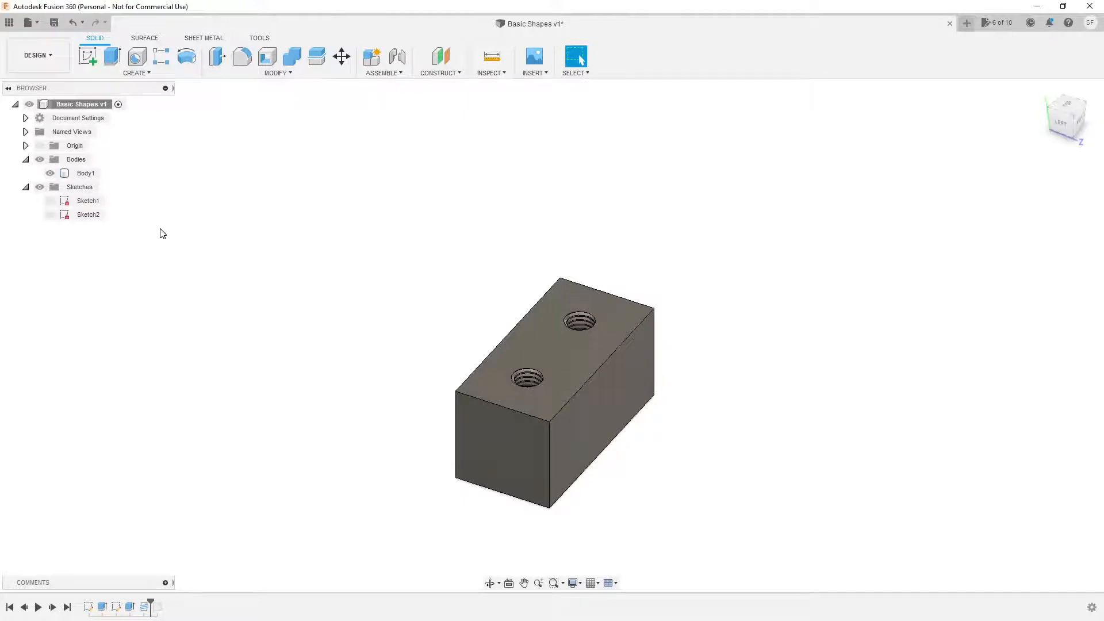
left_click(516, 368)
middle_click_drag(631, 362, 537, 381, "shift")
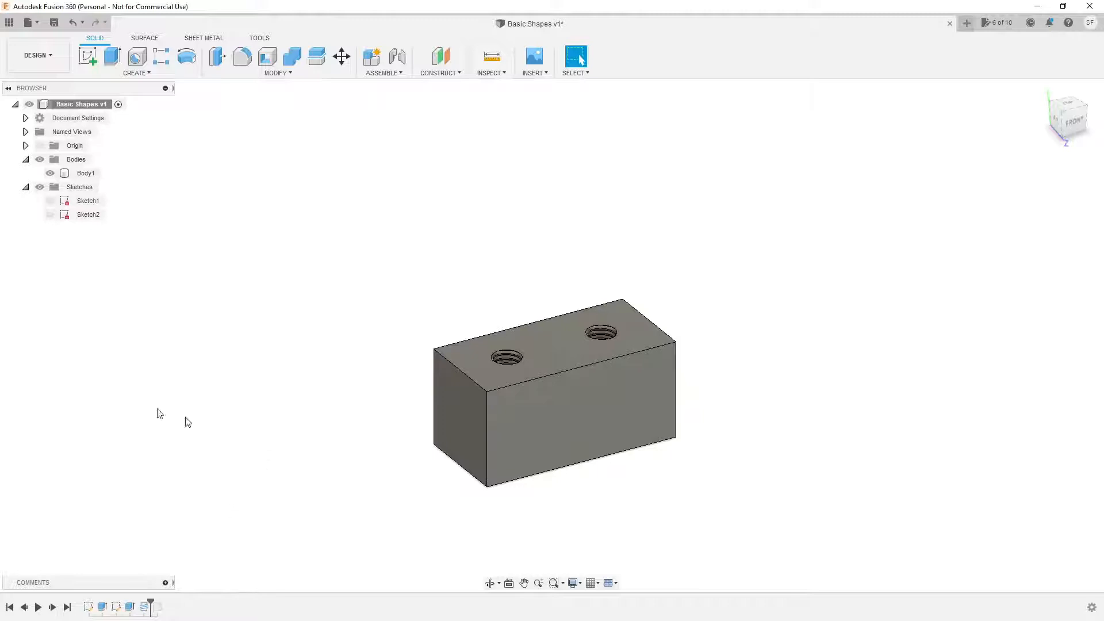
Look through the designs stored in the CNC, Library and Motorbike projects.
left_click(10, 22)
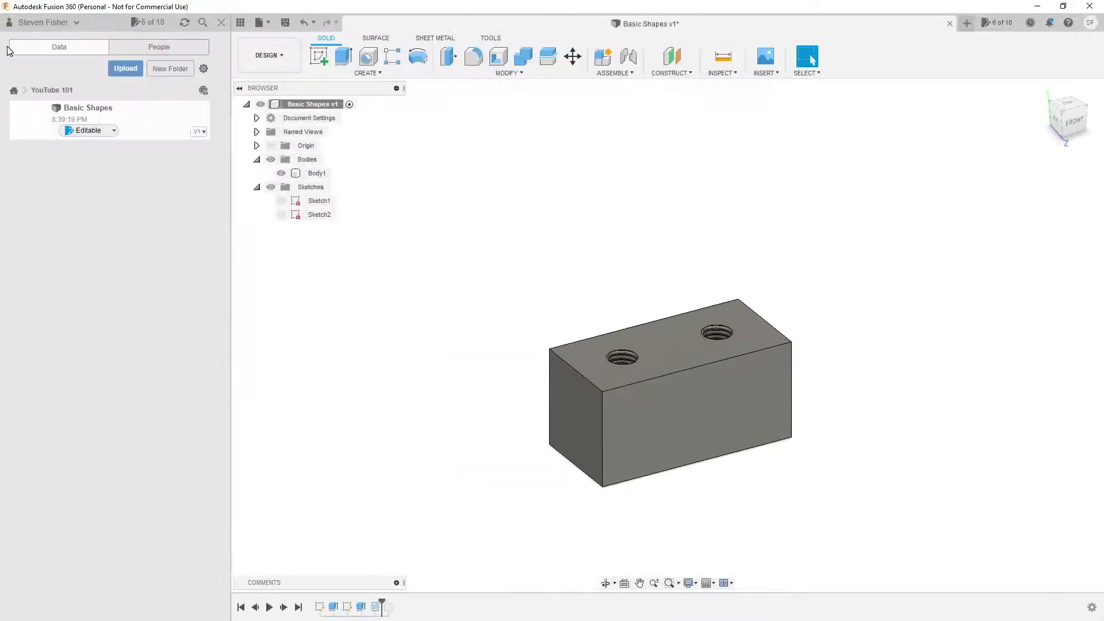
left_click(14, 90)
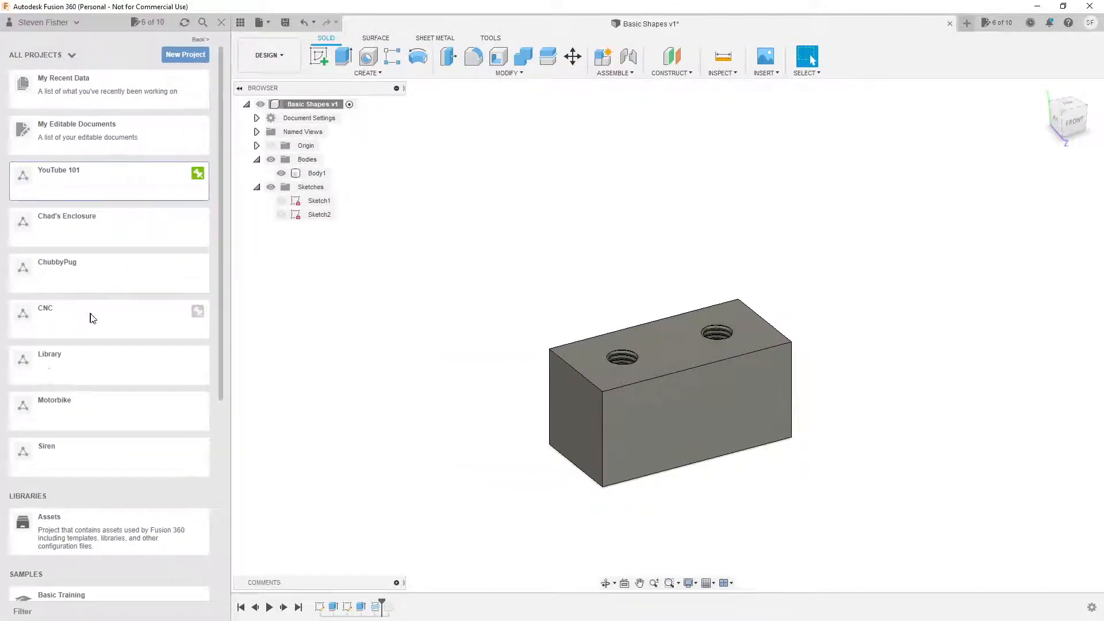
left_click(64, 328)
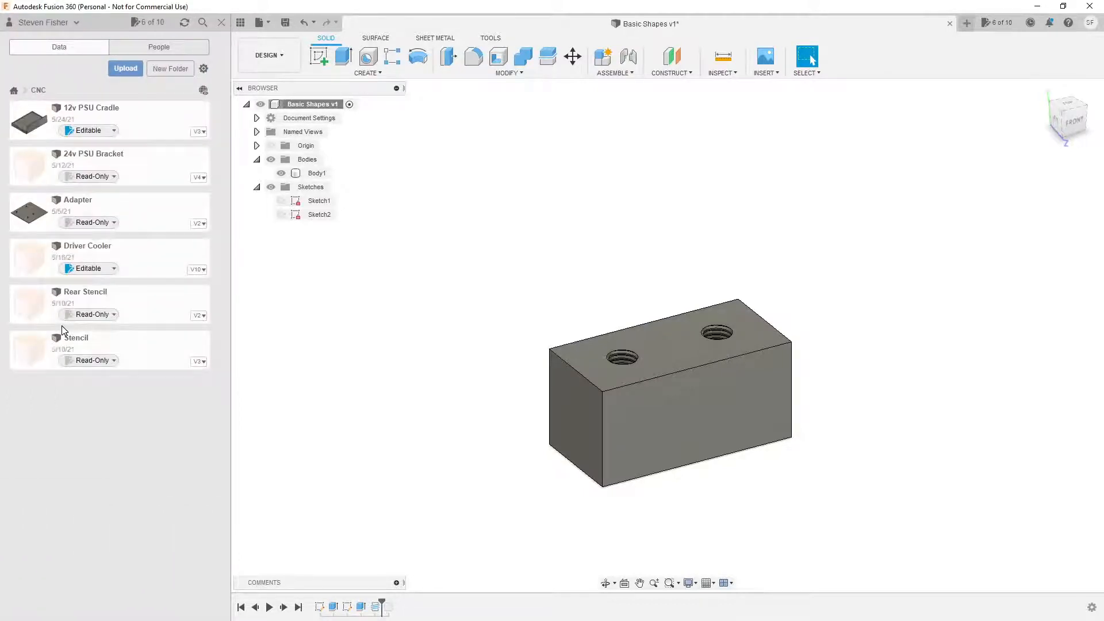
left_click(13, 91)
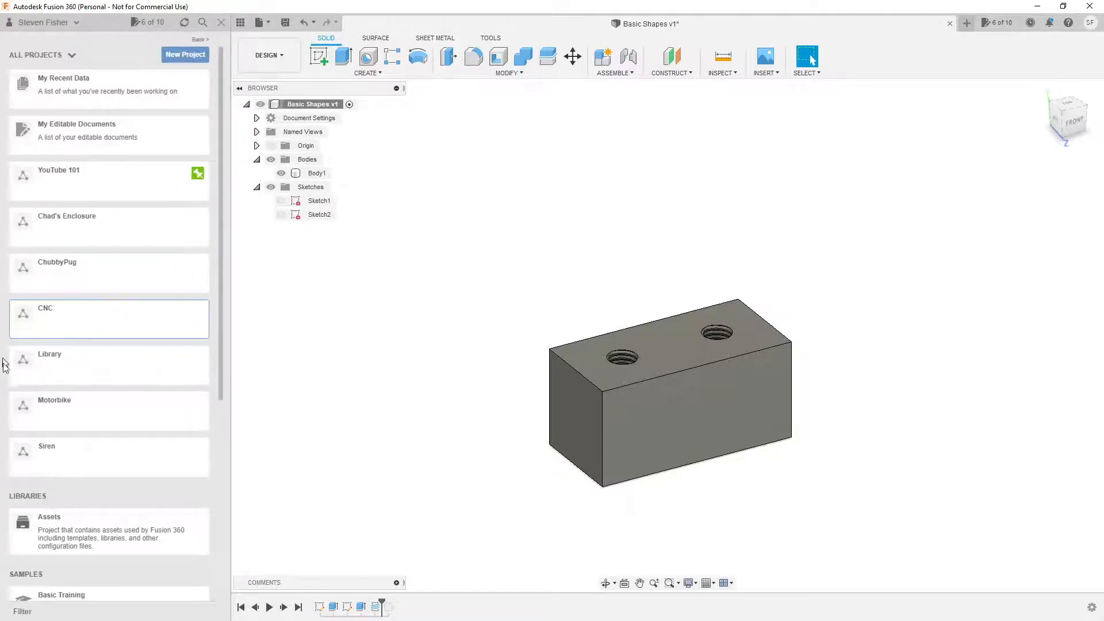
left_click(48, 358)
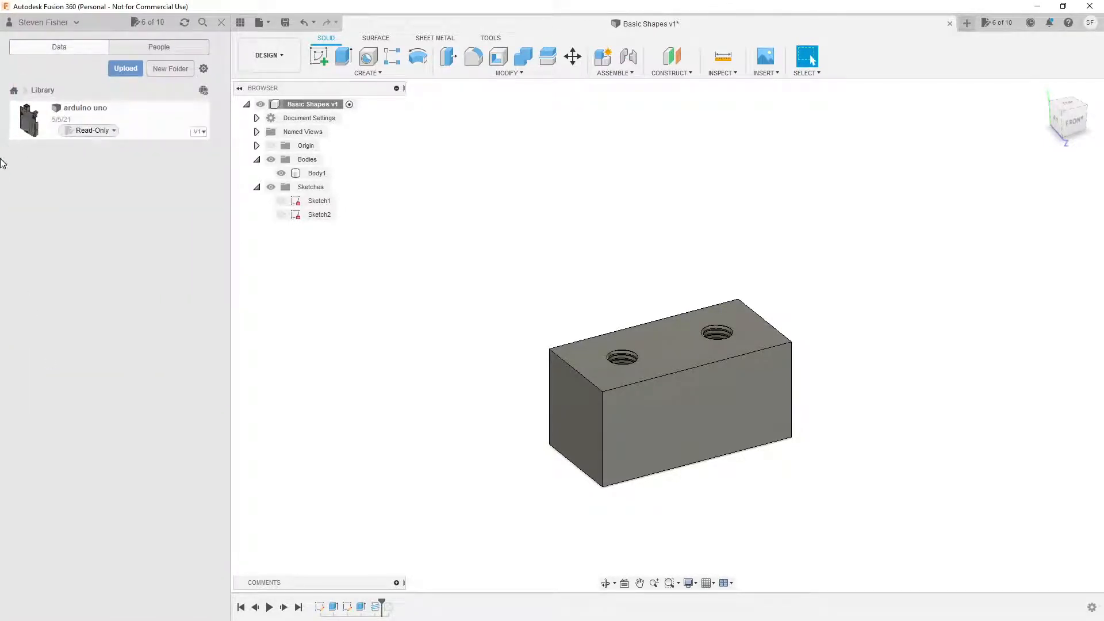
left_click(12, 91)
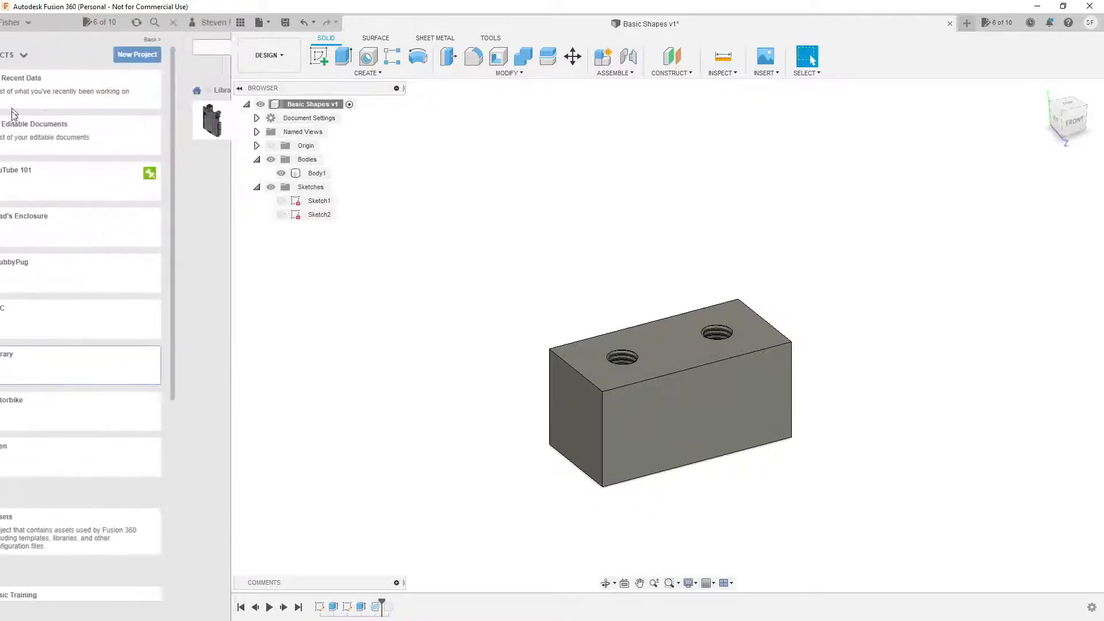
left_click(62, 409)
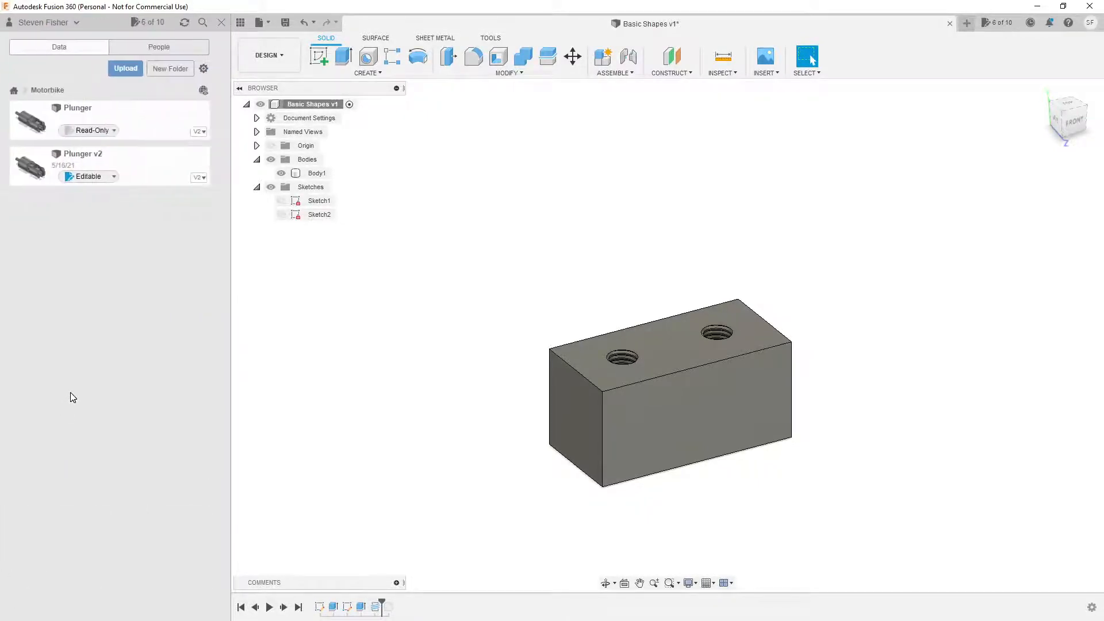
Open the IoT design from the Siren project.
left_click(13, 92)
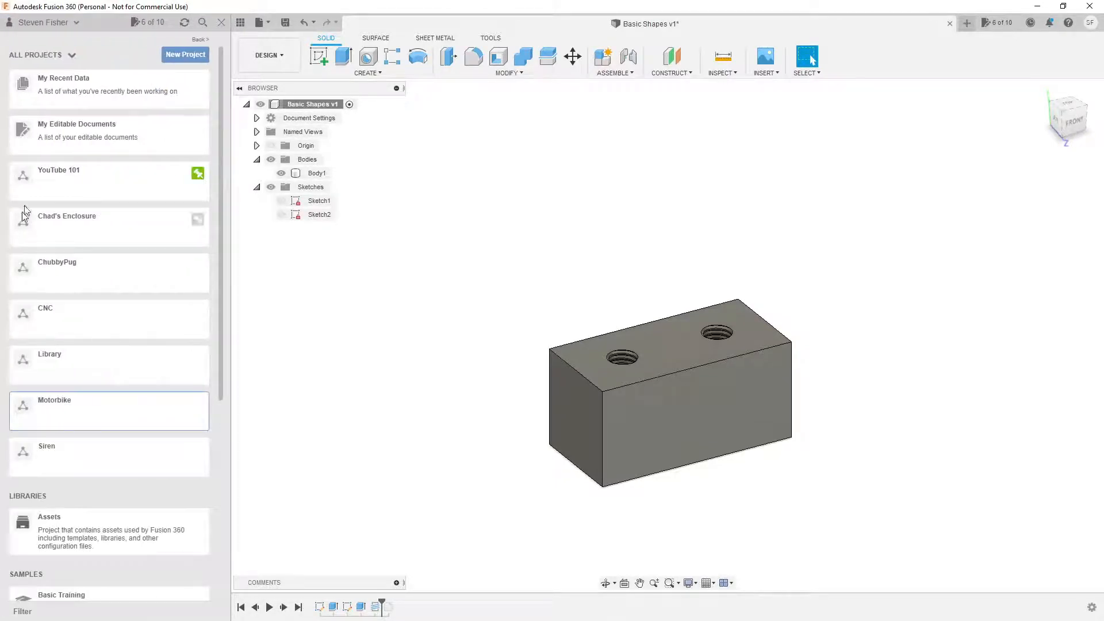
left_click(61, 452)
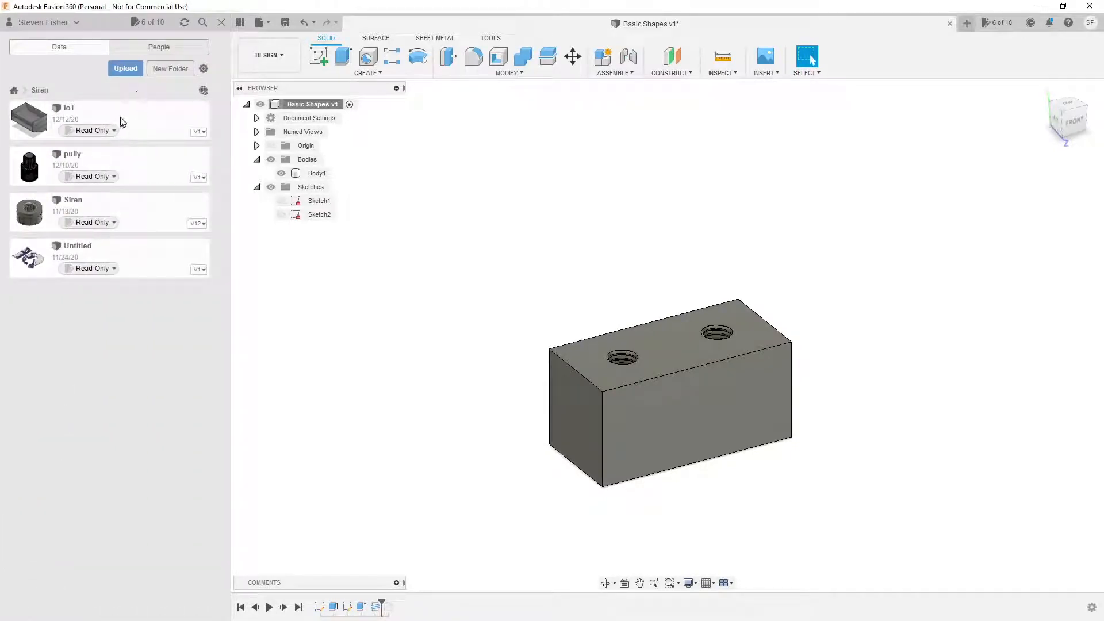
double_click(89, 118)
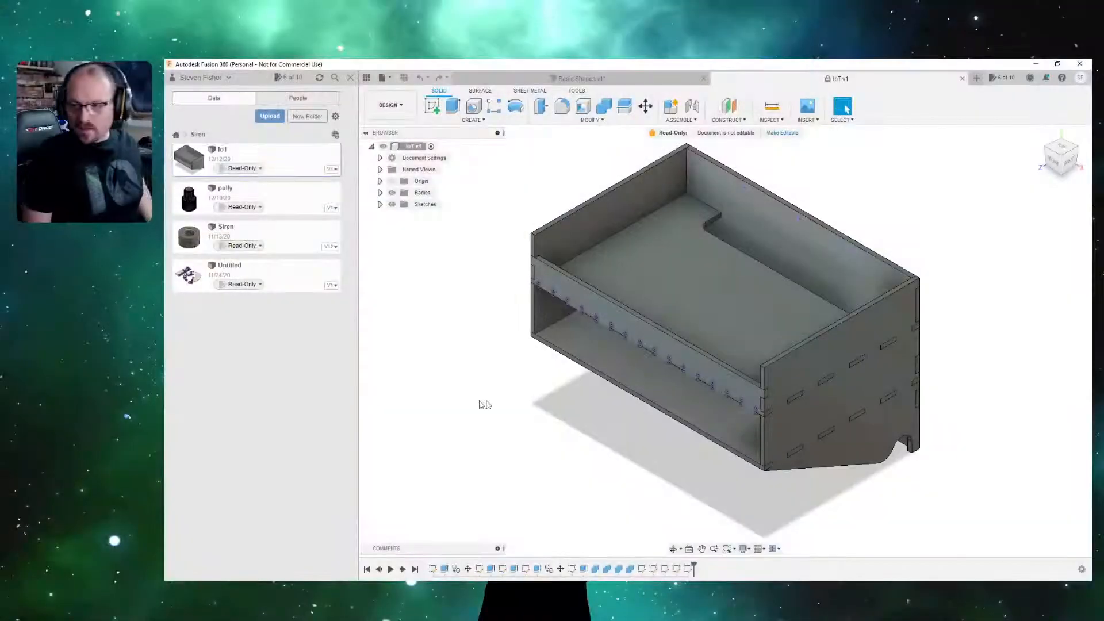
Examine the named sketches and bodies of the IoT design and the tray profile in the model.
left_click(380, 205)
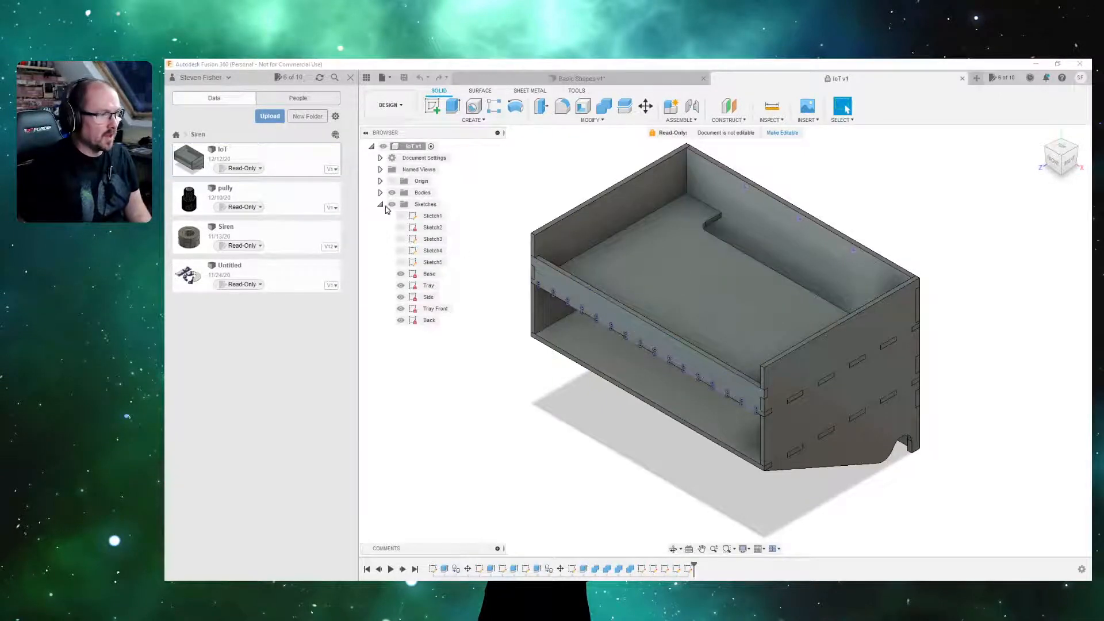
left_click(381, 205)
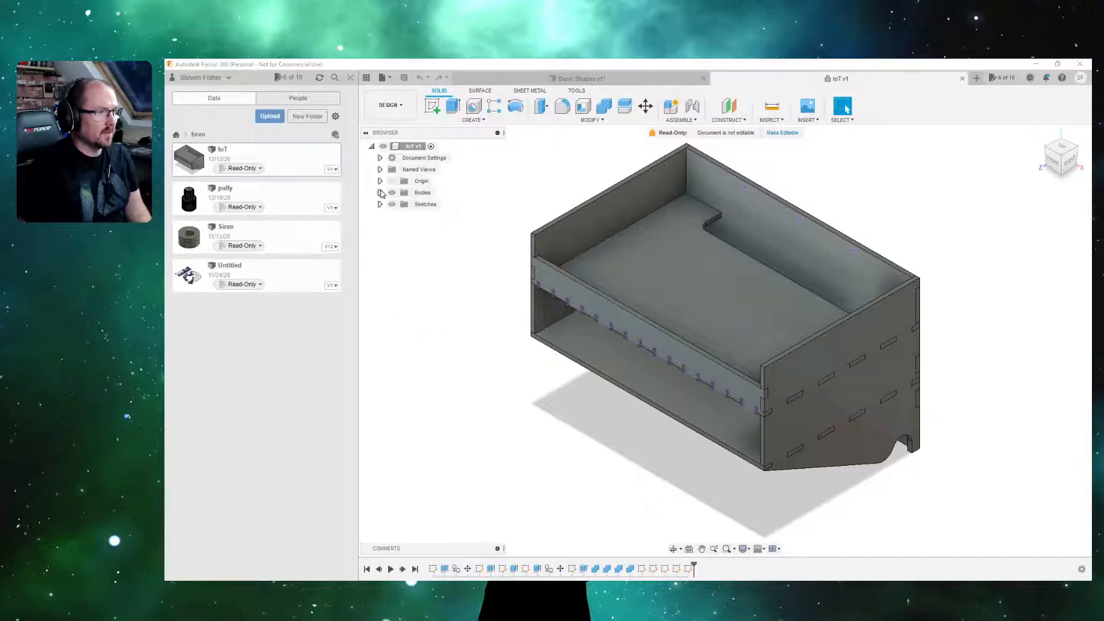
left_click(380, 193)
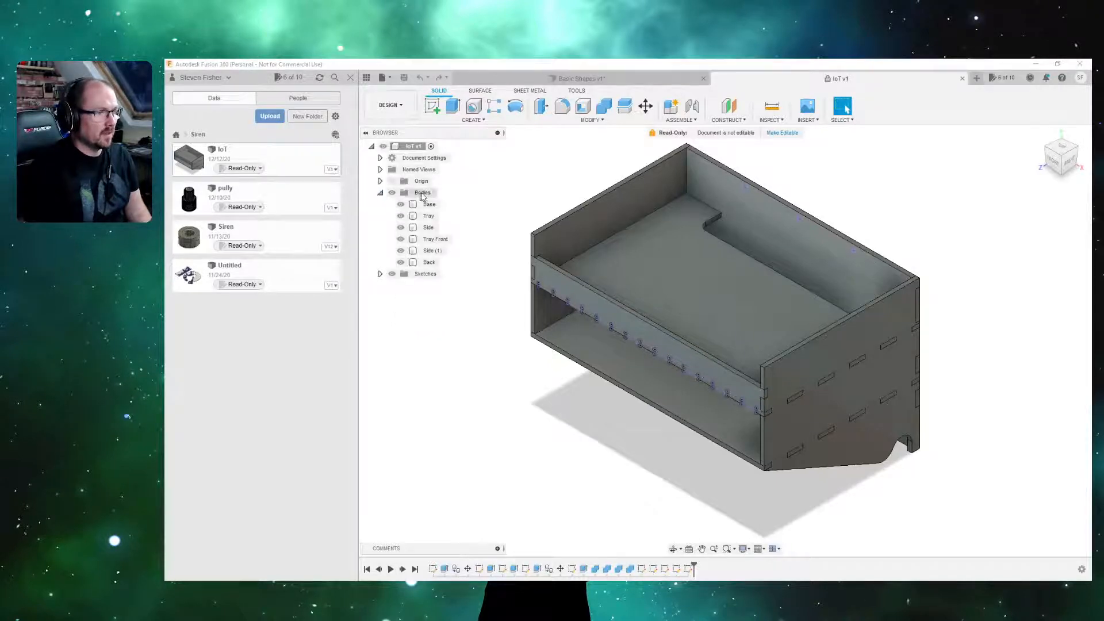
left_click(670, 261)
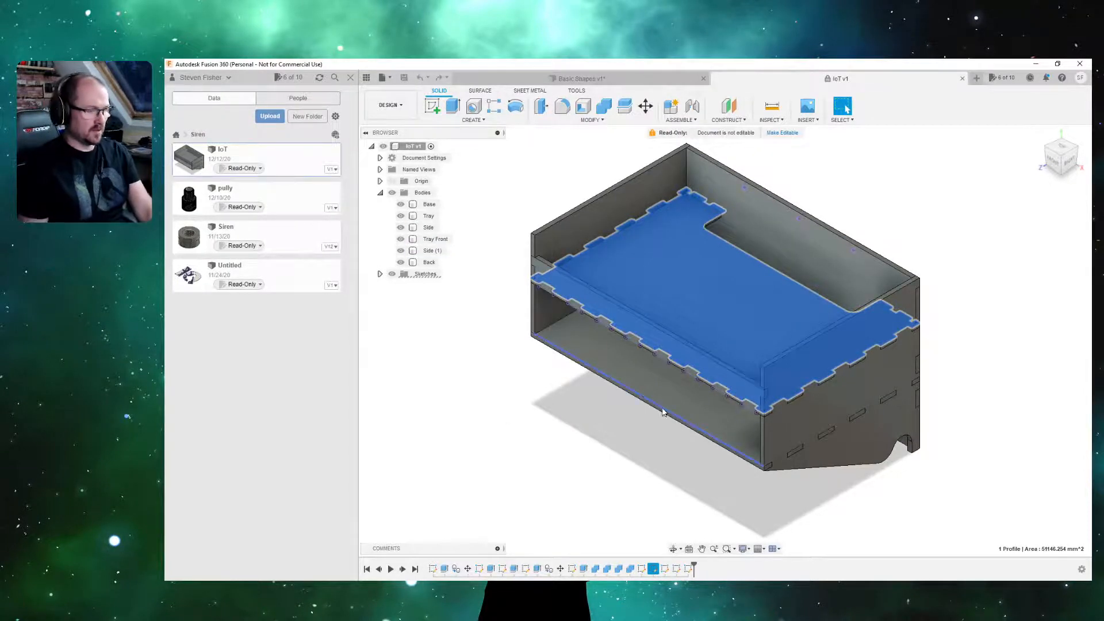
middle_click_drag(572, 424, 655, 431, "shift")
key("Escape")
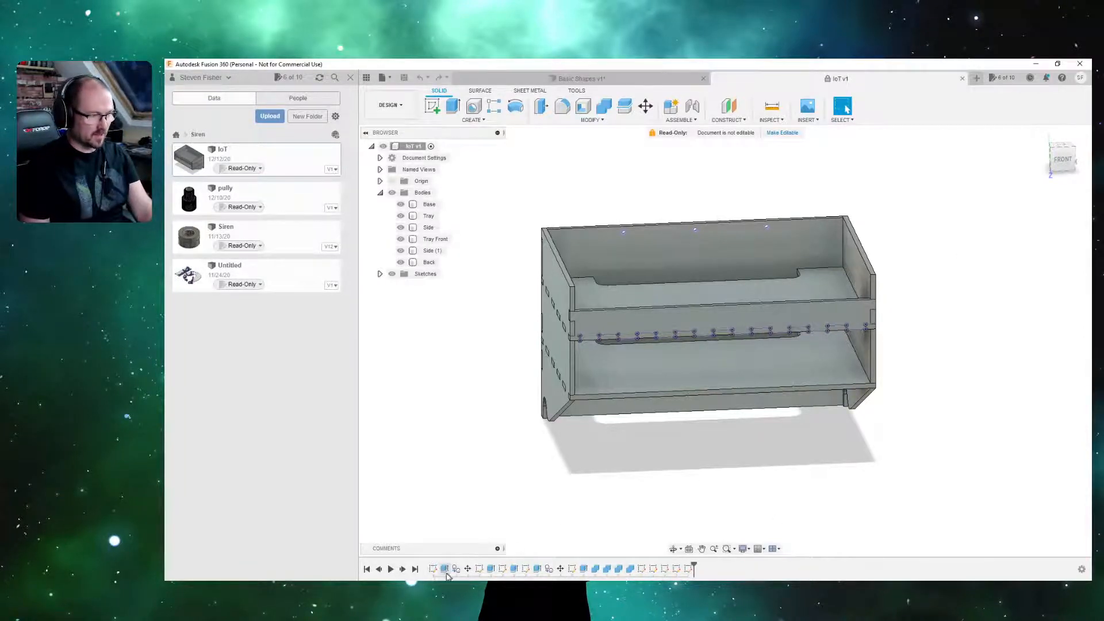
Close the IoT design to return to the Basic Shapes design and hide the project data panel.
middle_click_drag(583, 460, 618, 443, "shift")
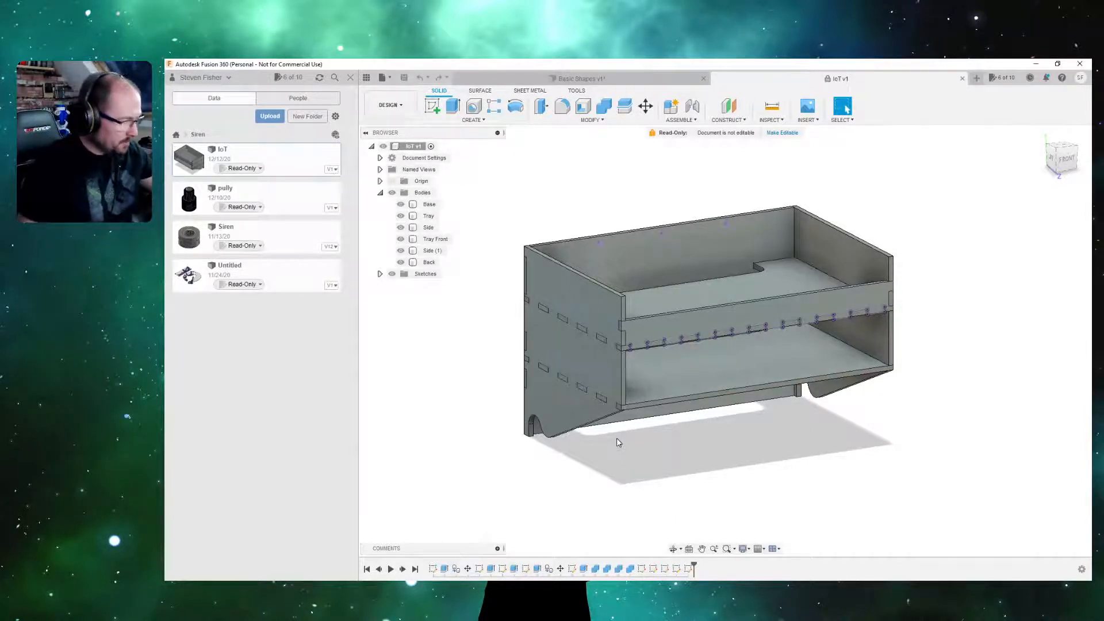
scroll(666, 435, "up", 2)
scroll(666, 433, "down", 4)
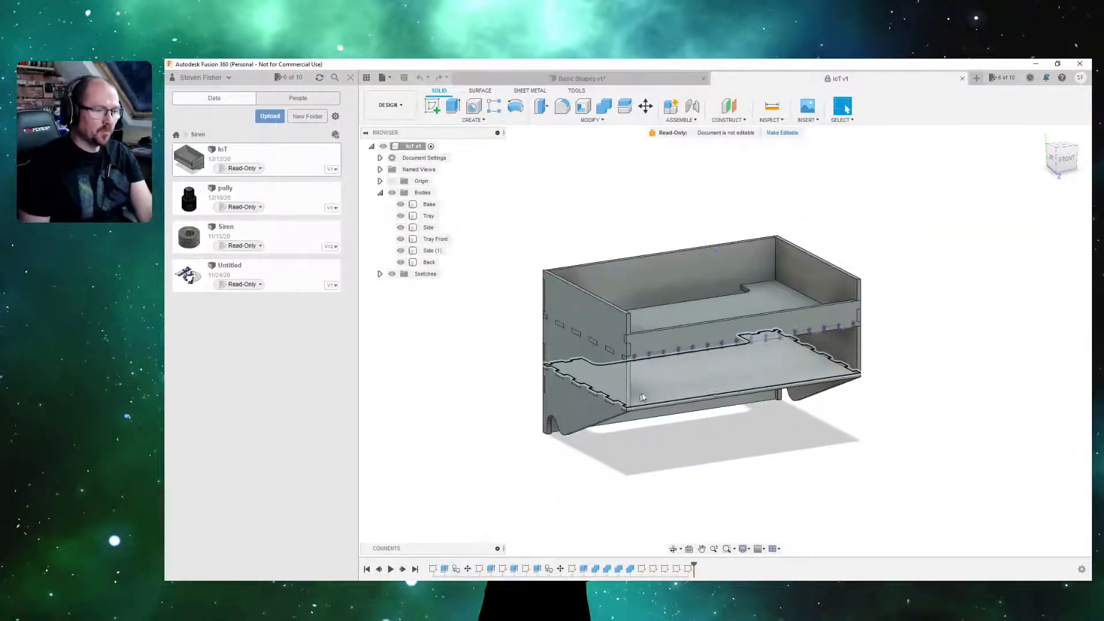
middle_click_drag(643, 398, 846, 110, "shift")
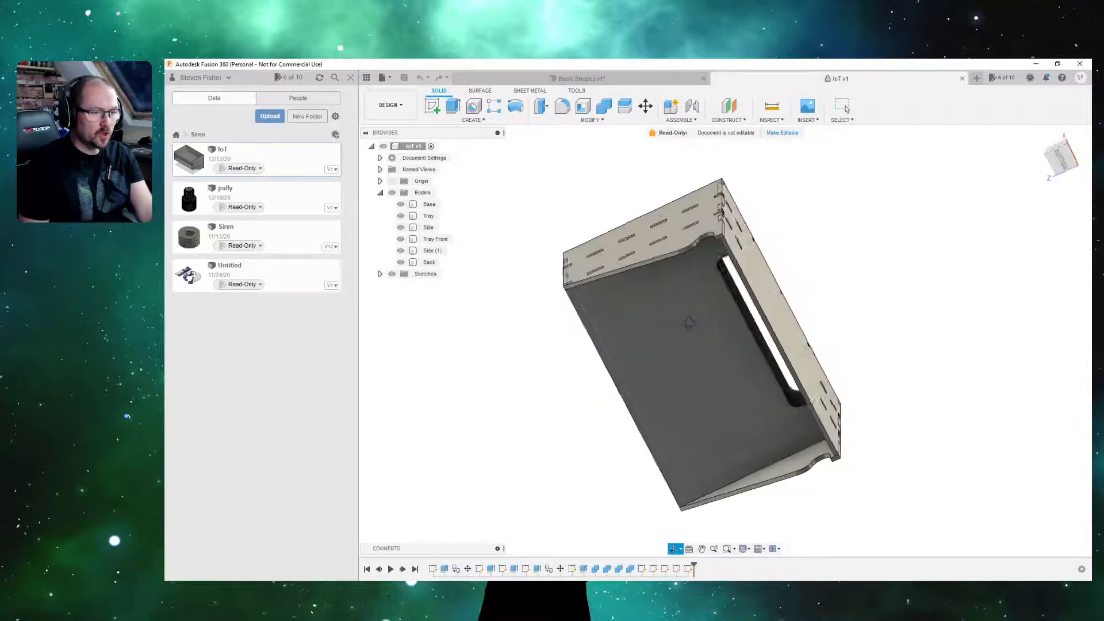
middle_click_drag(689, 323, 834, 391, "shift")
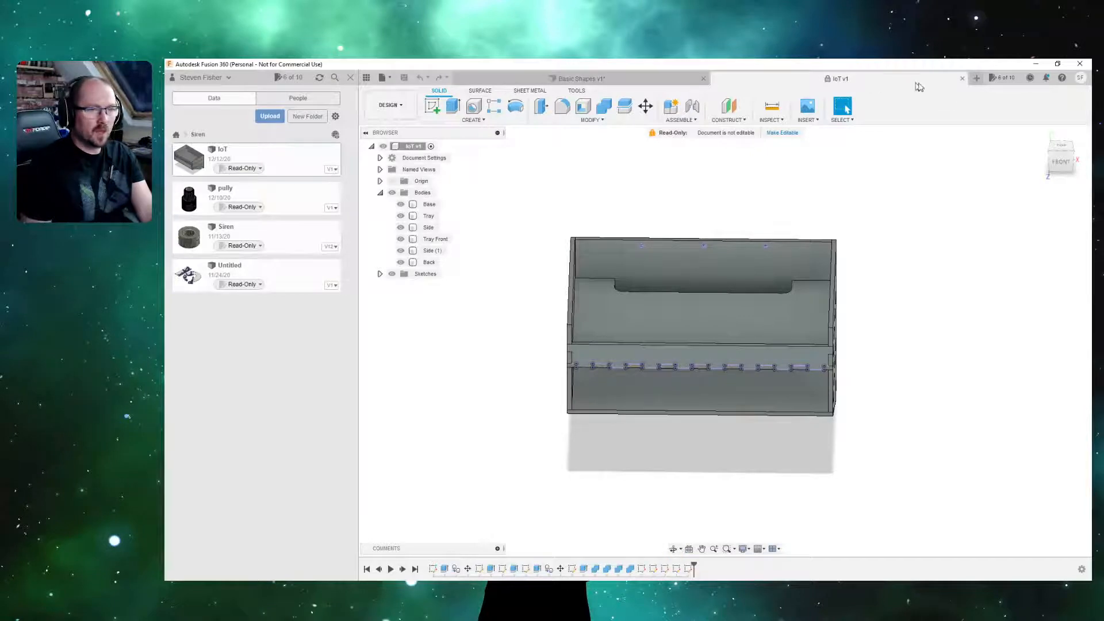
left_click(962, 78)
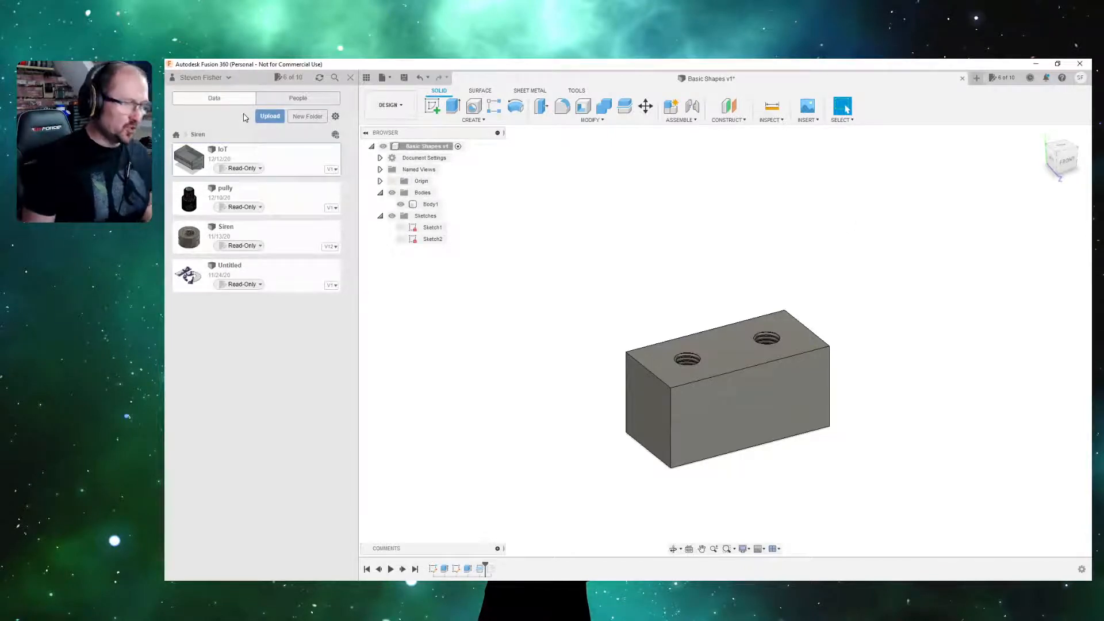
left_click(351, 77)
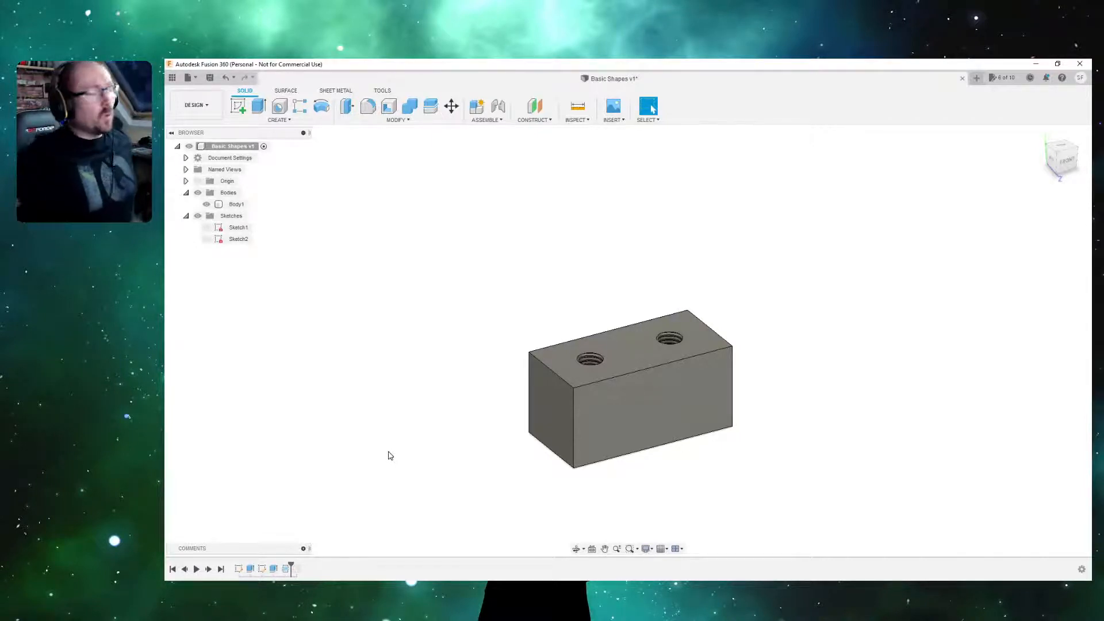
right_click(228, 149)
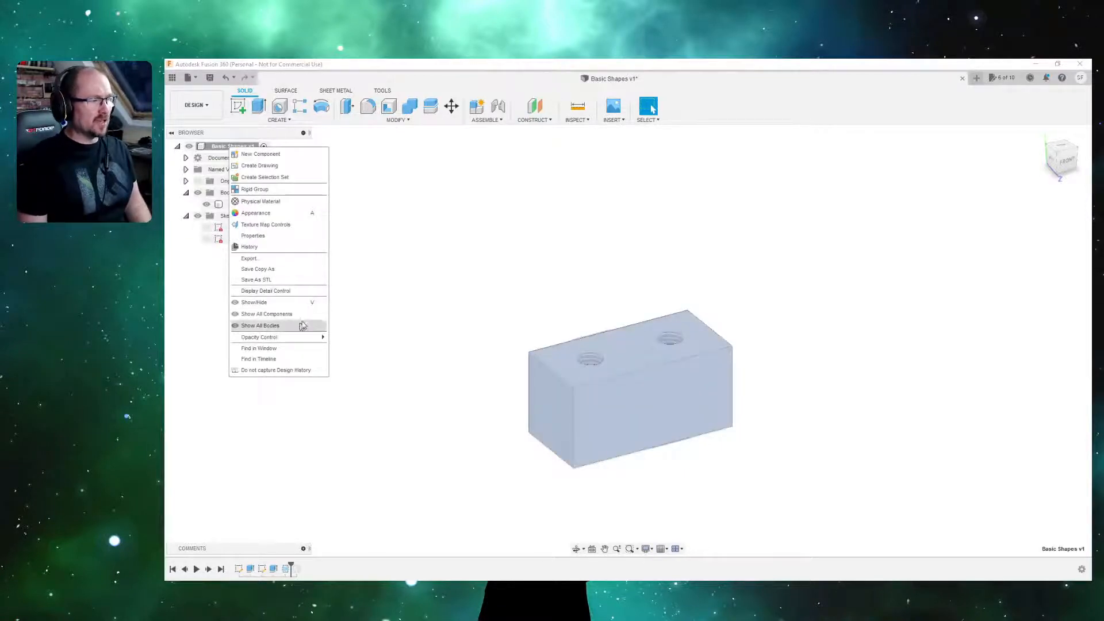
left_click(453, 243)
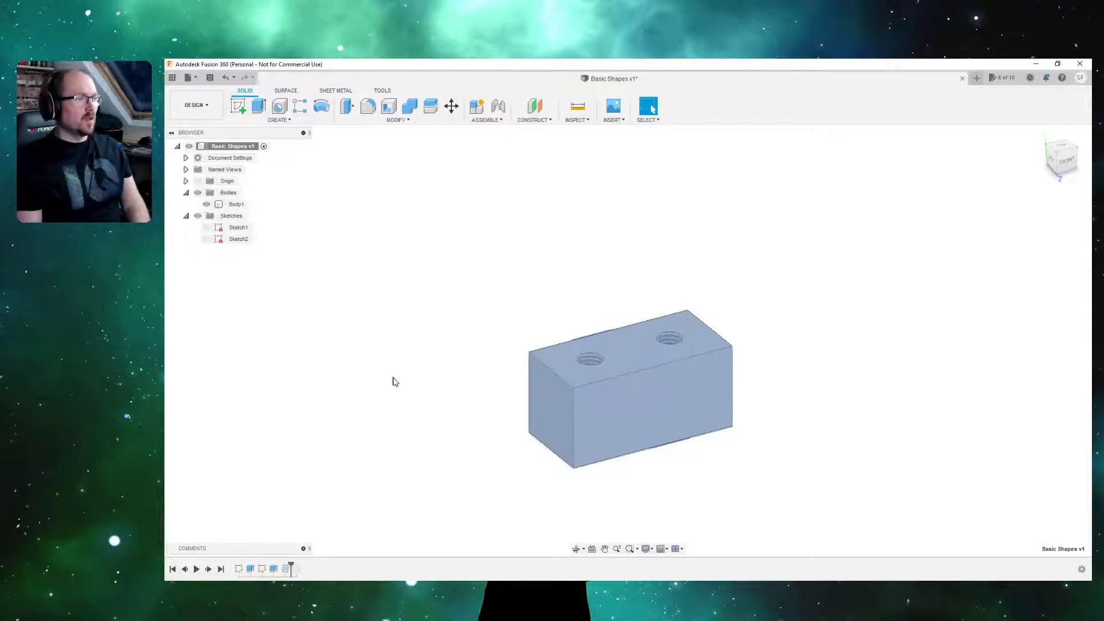
left_click(501, 295)
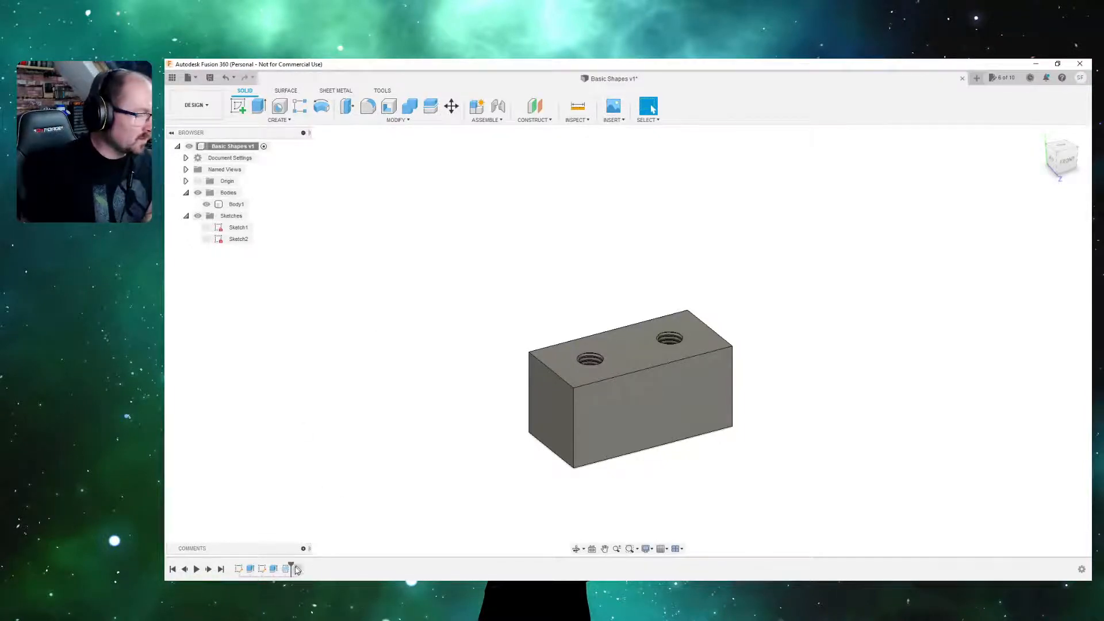
Roll the design history forward past the fillet and hide the Bodies folder.
left_click_drag(291, 567, 302, 568)
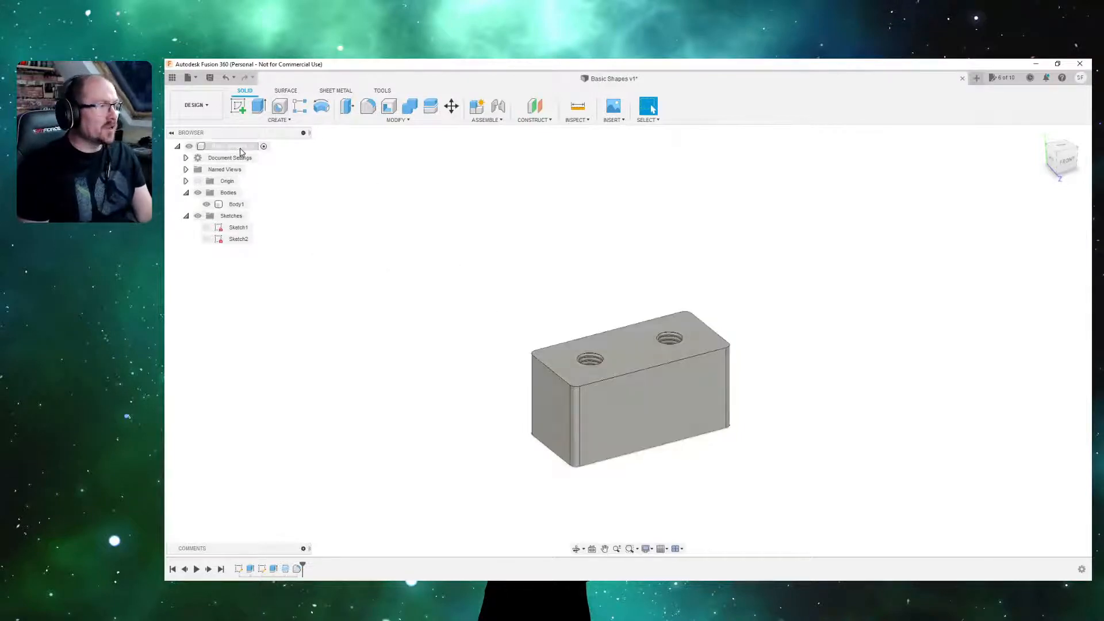
left_click(197, 192)
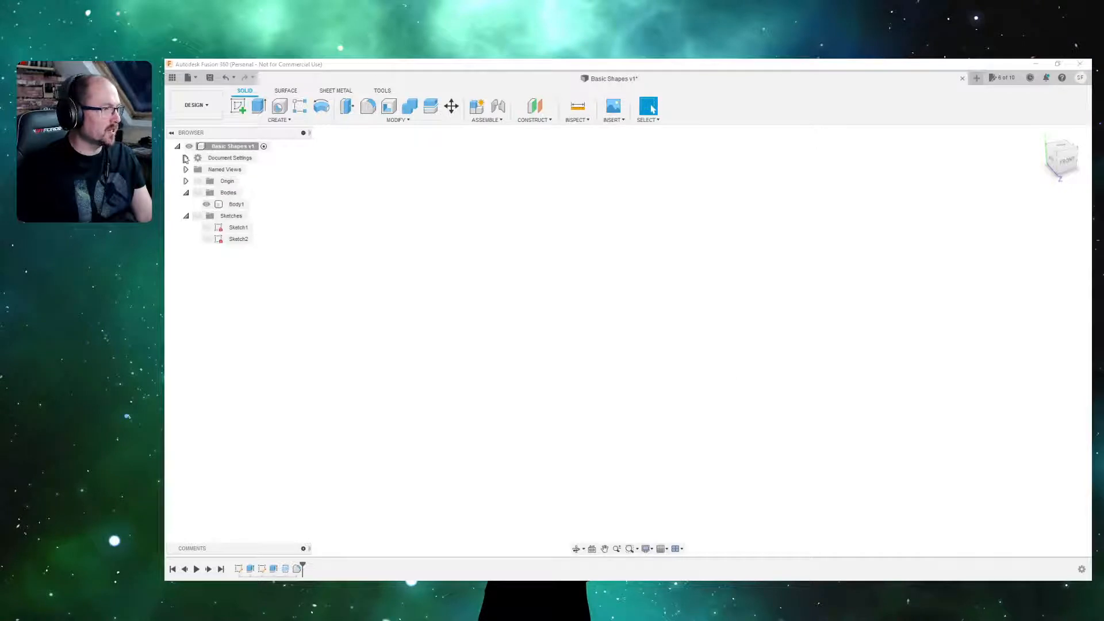
Create a new internal standard component named Ball under the Basic Shapes root and activate it.
right_click(219, 148)
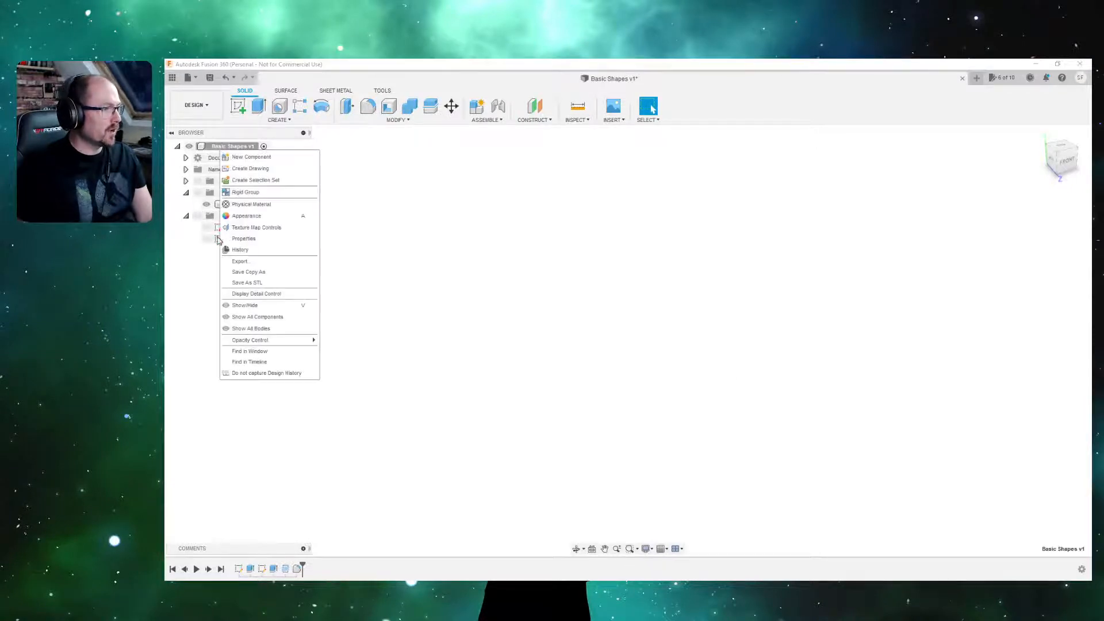
left_click(251, 157)
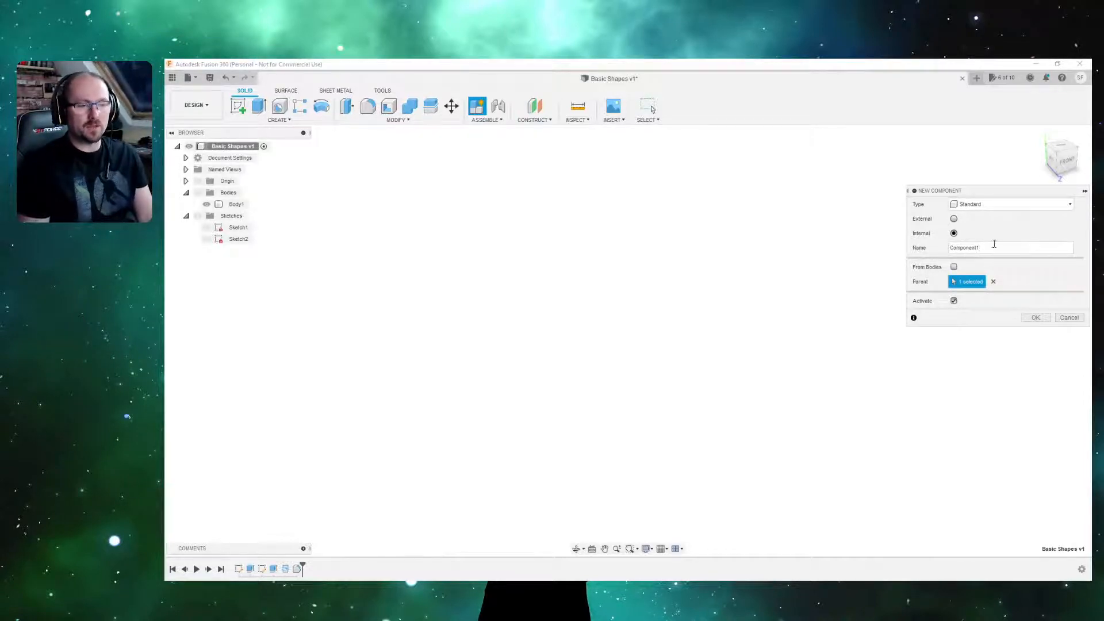
key("ctrl+a")
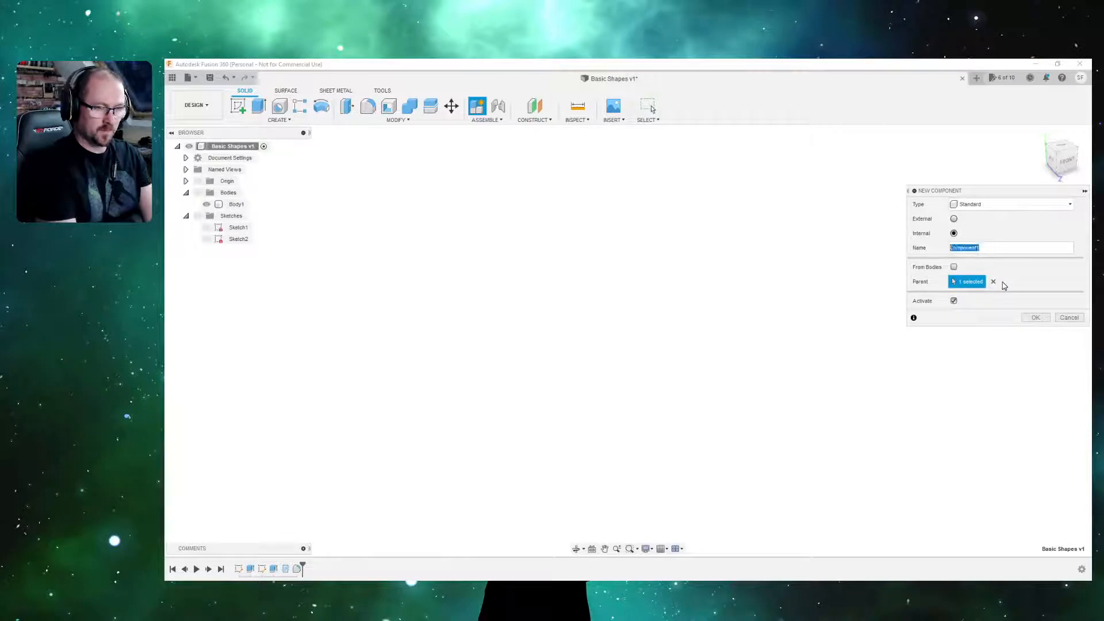
type("B")
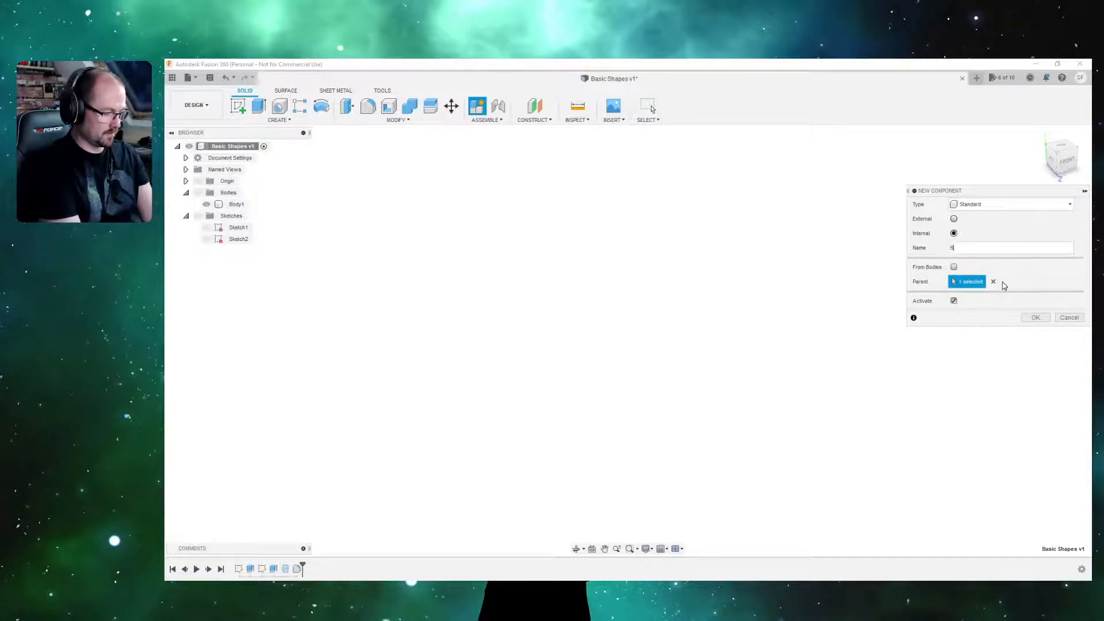
type("all")
key("Return")
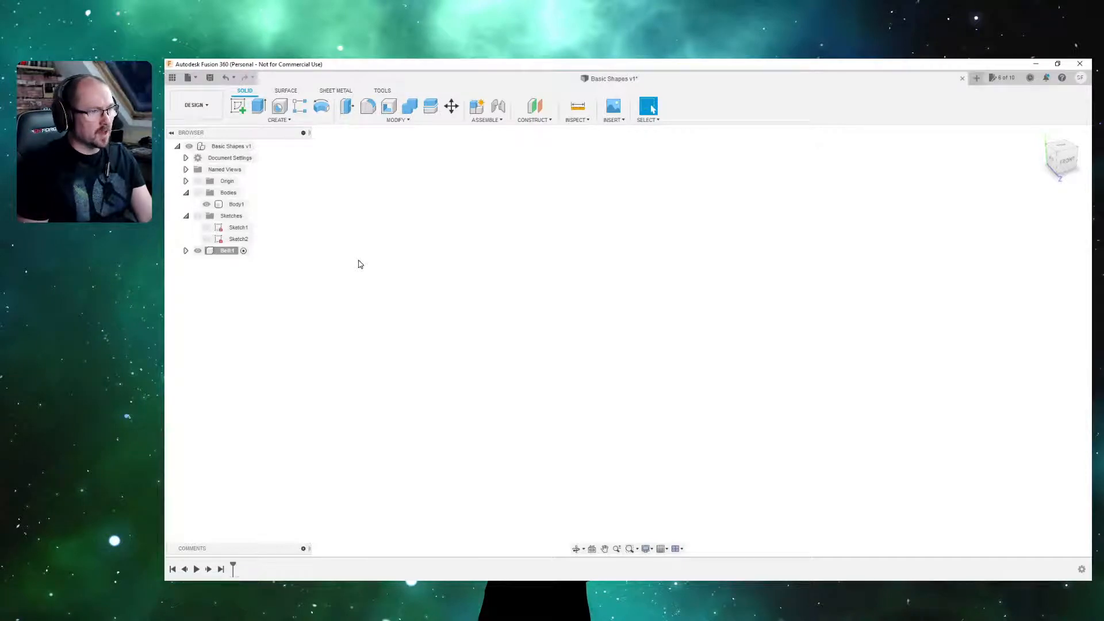
Start a new sketch on the front origin plane of the Ball component.
middle_click_drag(599, 365, 580, 348, "shift")
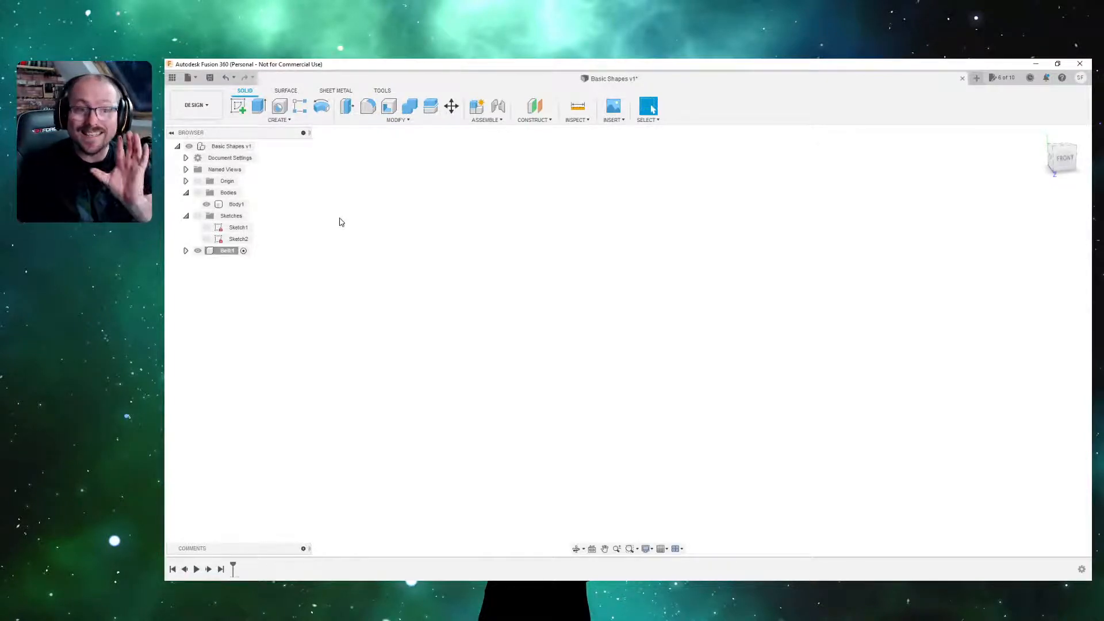
left_click(241, 105)
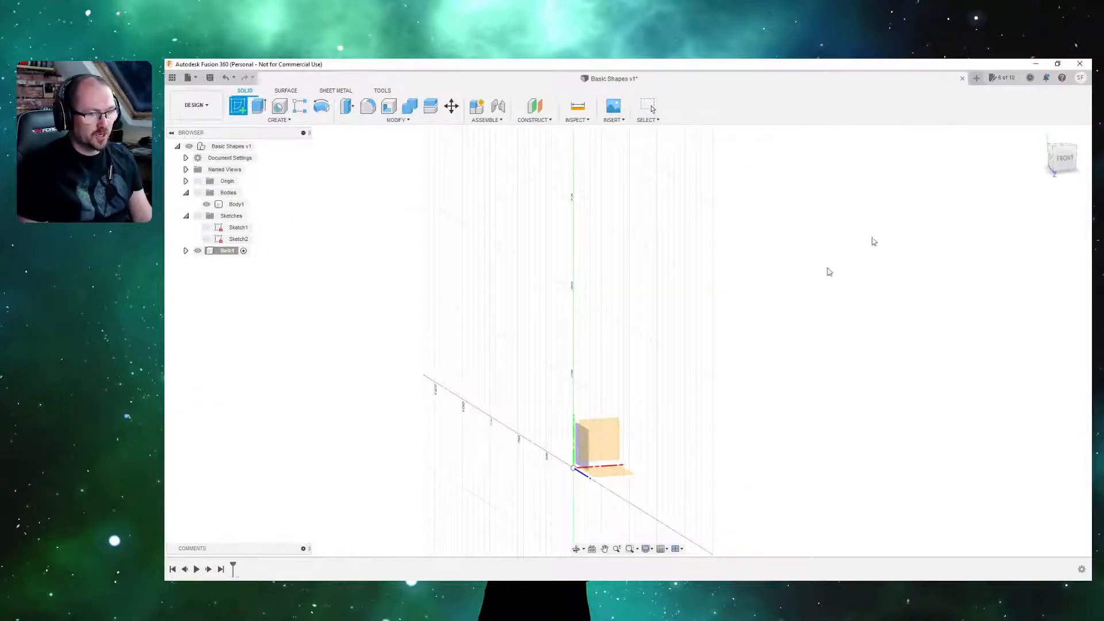
left_click(604, 431)
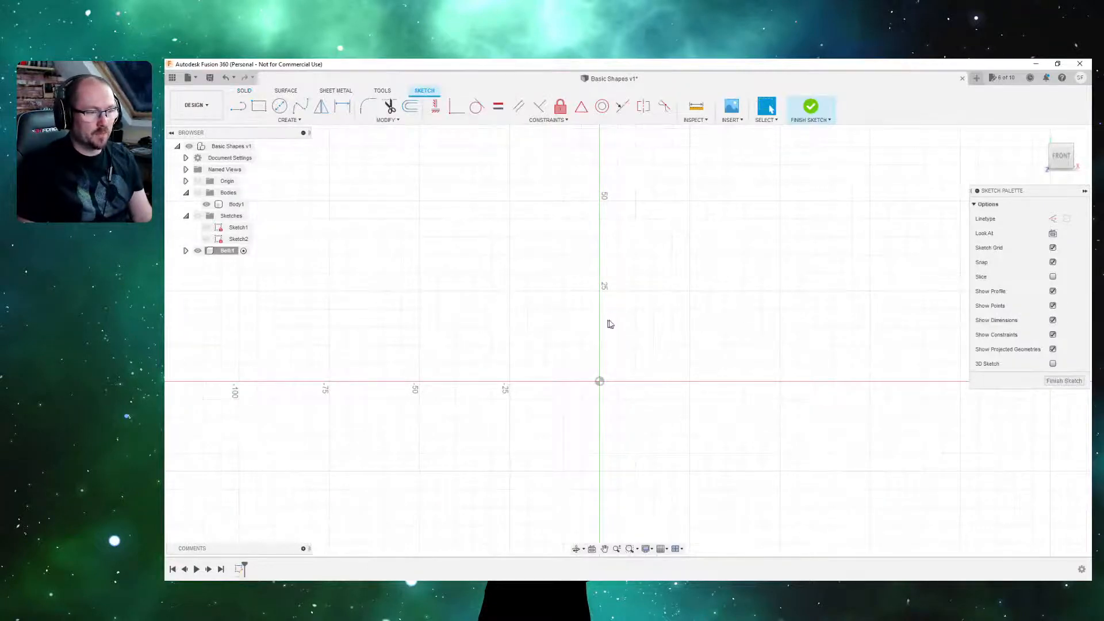
scroll(639, 338, "up", 3)
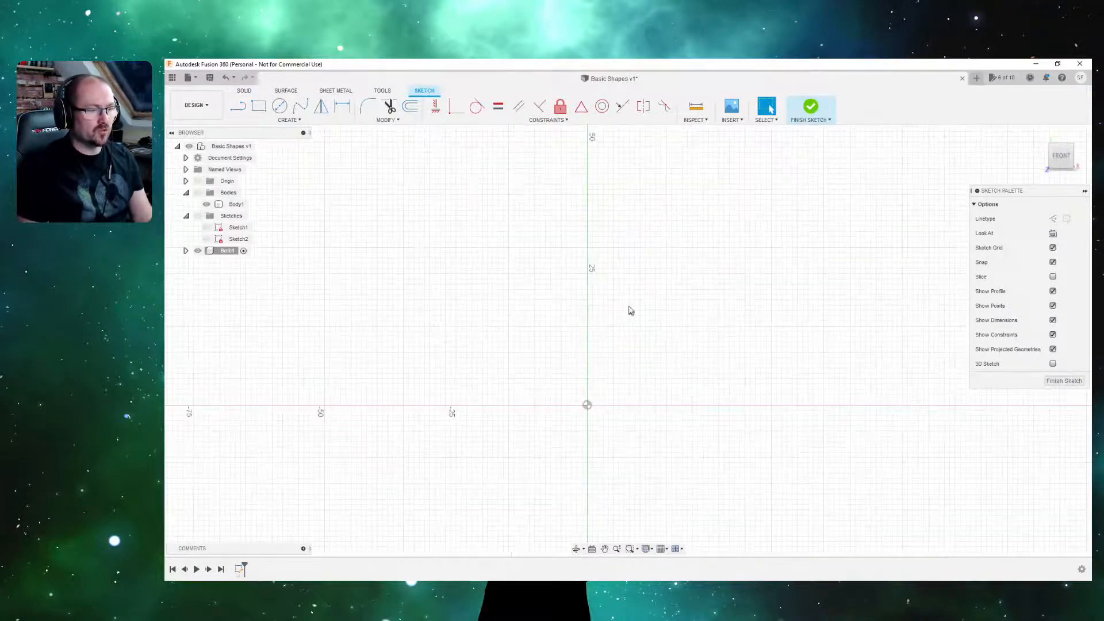
middle_click_drag(631, 310, 634, 325)
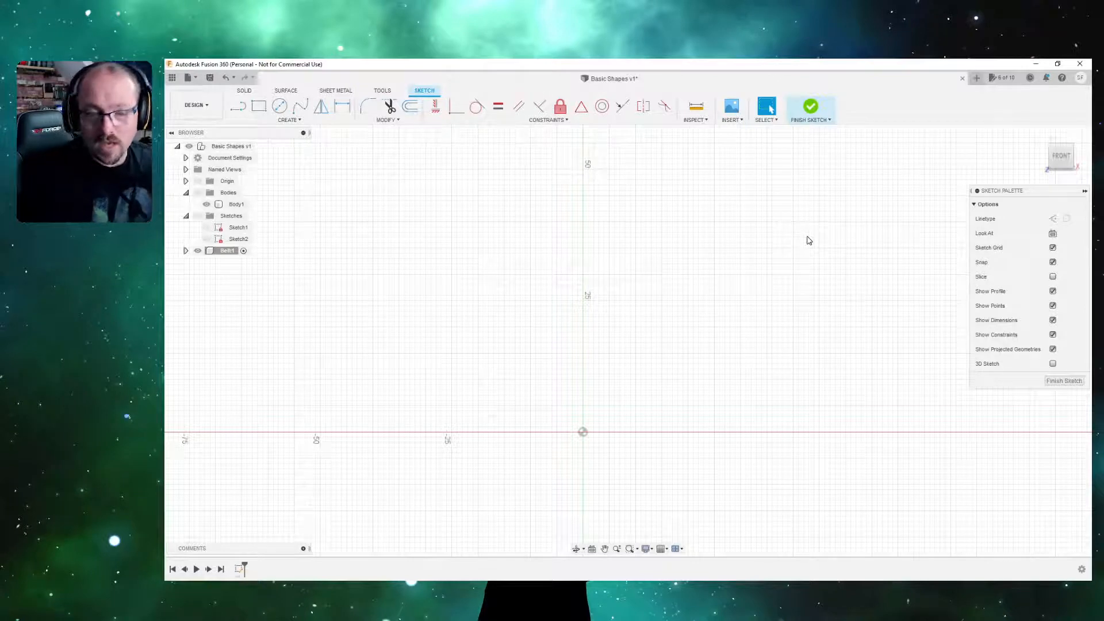
Draw a vertical construction line 75 mm long upward from the sketch origin.
left_click(1050, 222)
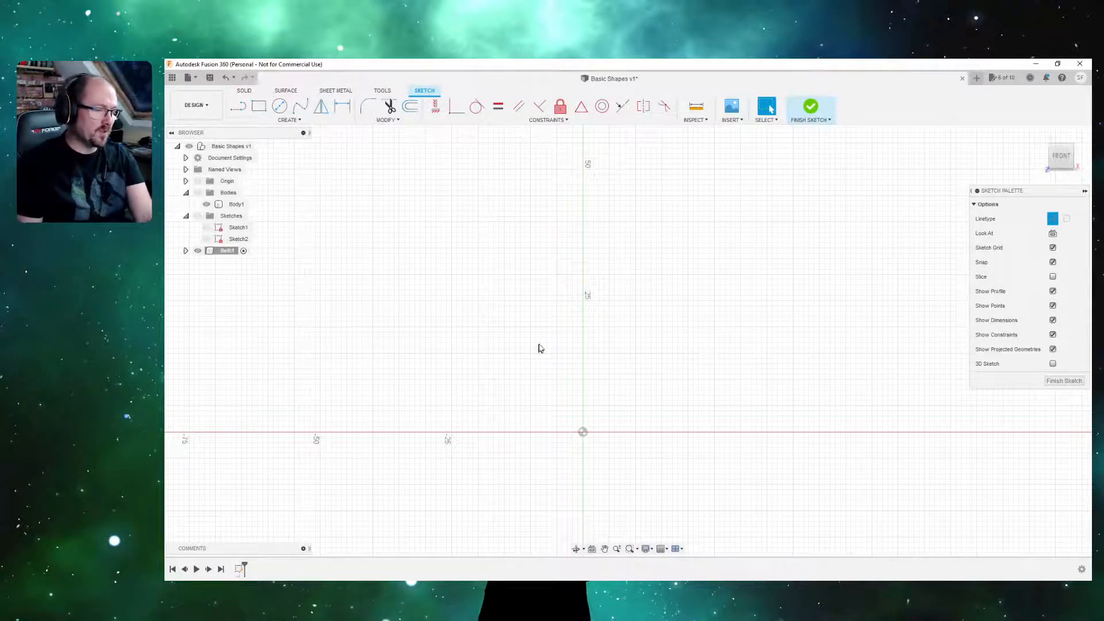
key("l")
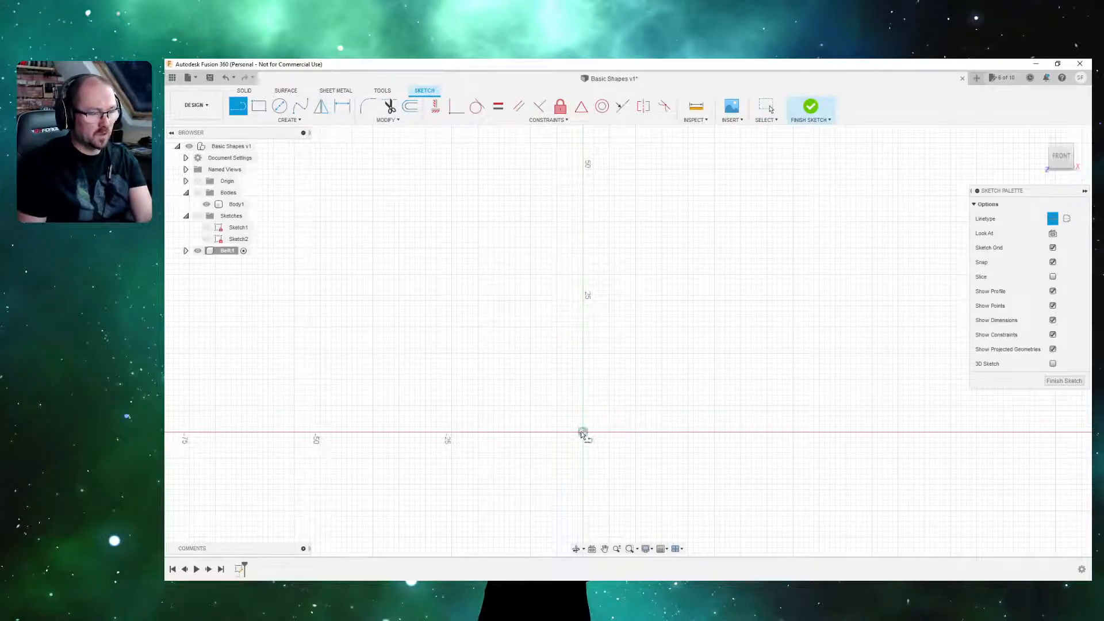
left_click(583, 432)
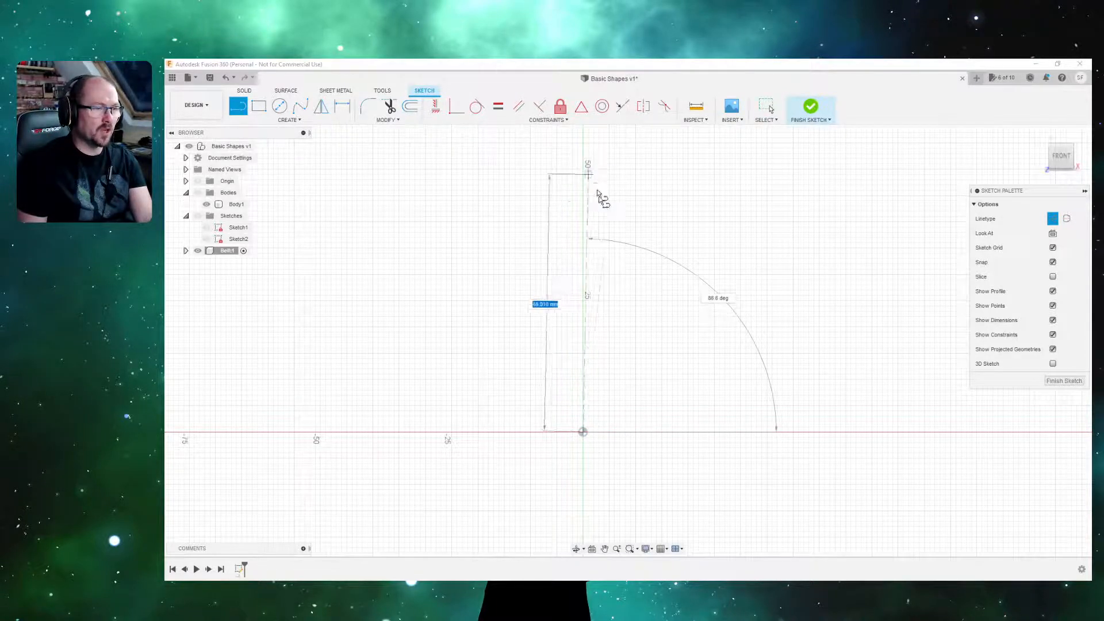
middle_click_drag(598, 198, 631, 347)
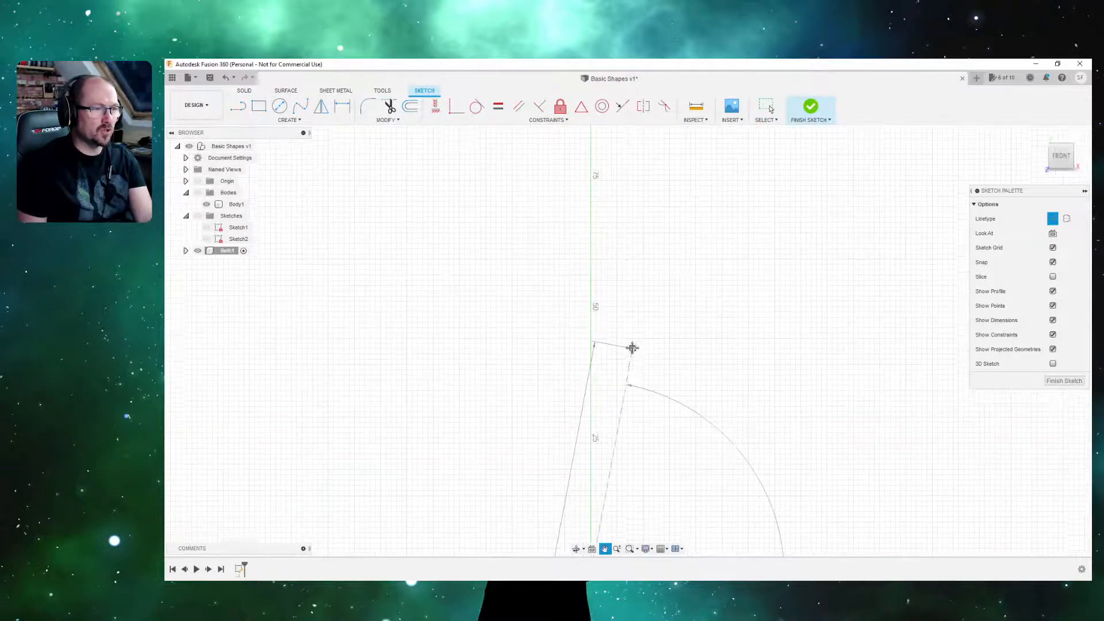
left_click(594, 180)
key("Escape")
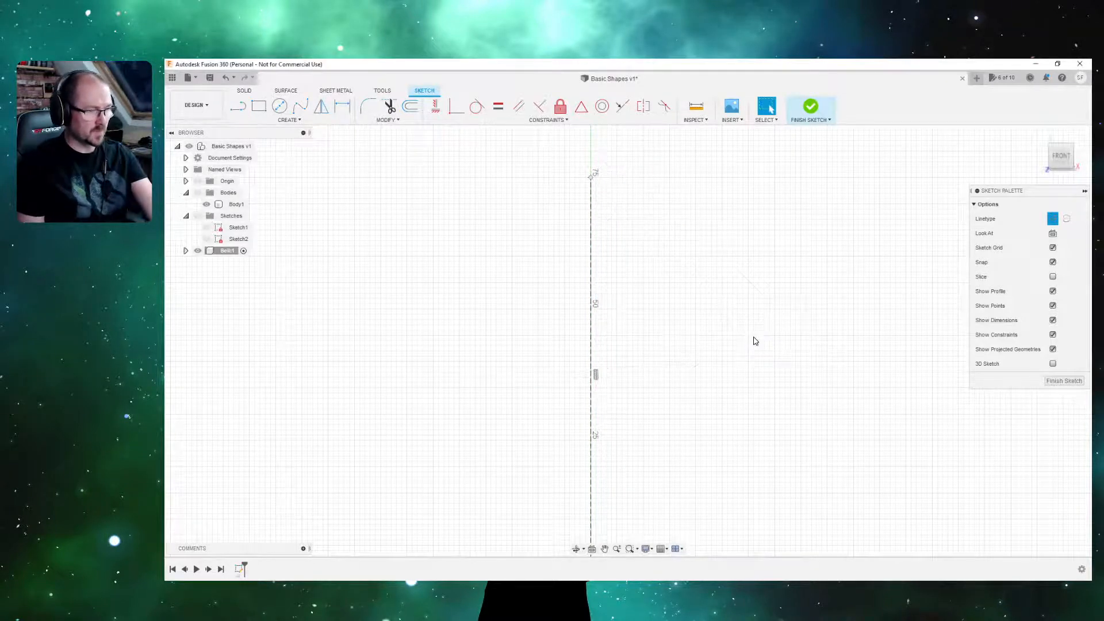
Fix the vertical construction line in place with the Fix constraint.
scroll(712, 320, "up", 1)
scroll(705, 312, "down", 2)
middle_click_drag(705, 313, 740, 228)
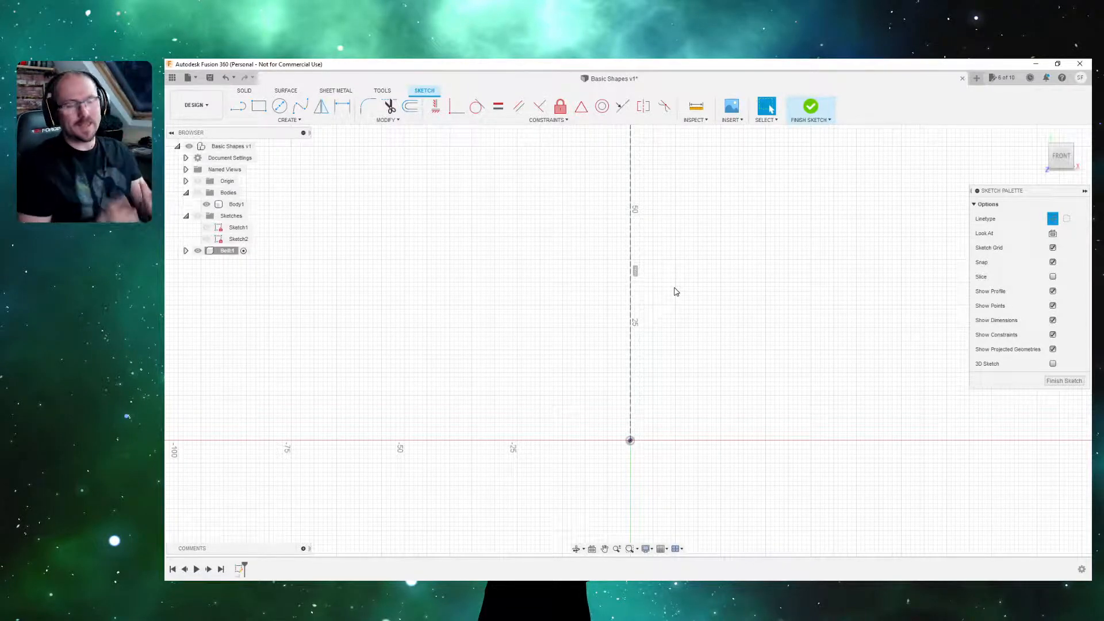
right_click(634, 168)
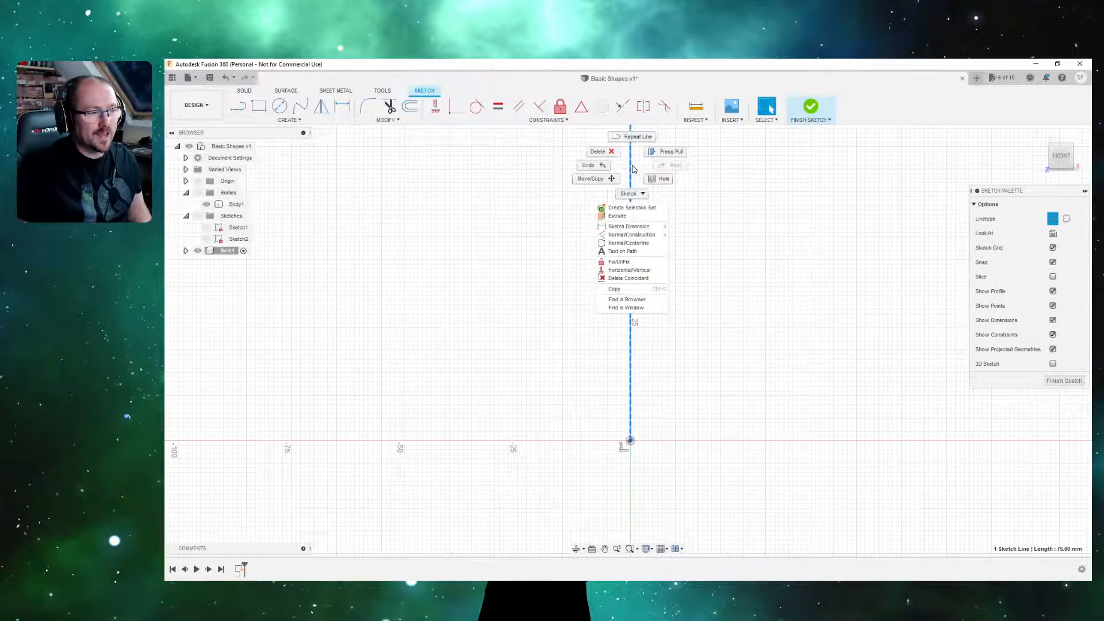
left_click(625, 264)
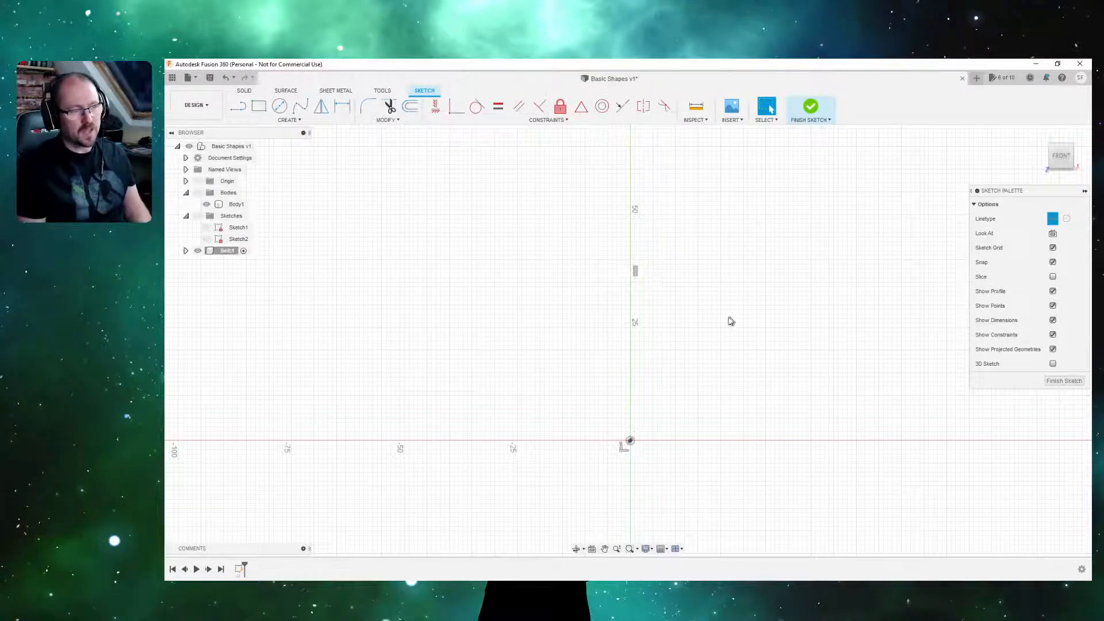
scroll(687, 313, "down", 2)
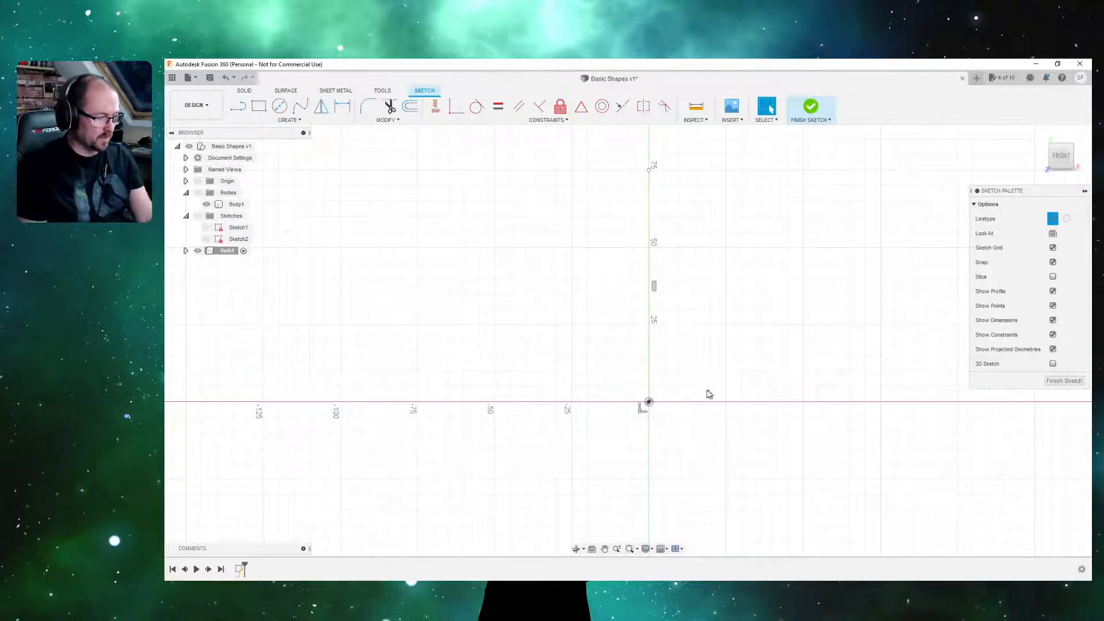
key("c")
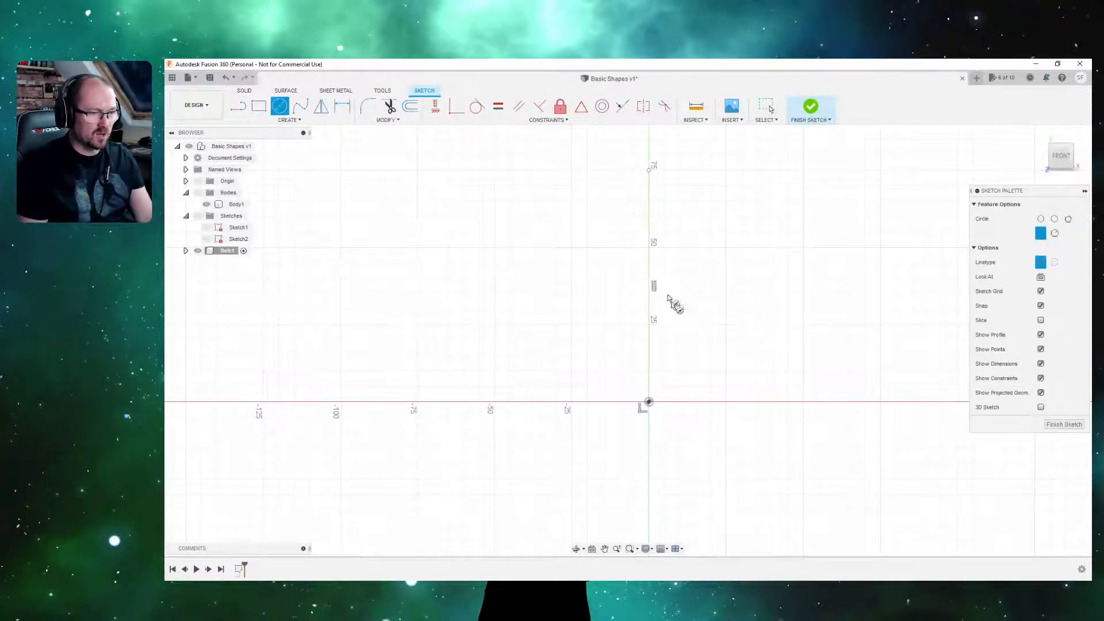
left_click(680, 264)
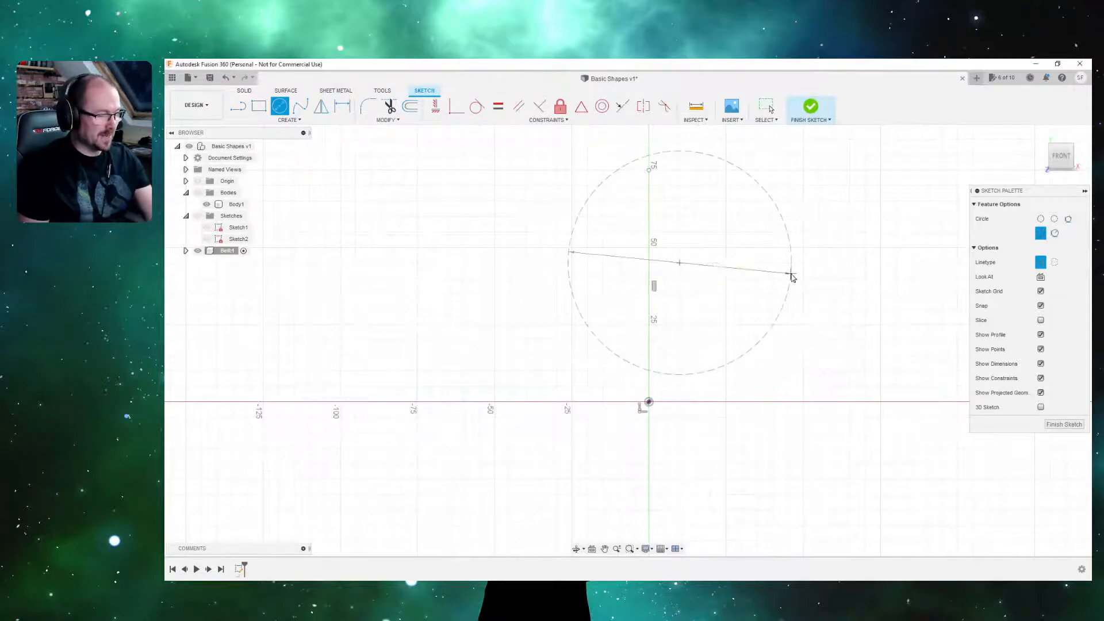
key("Escape")
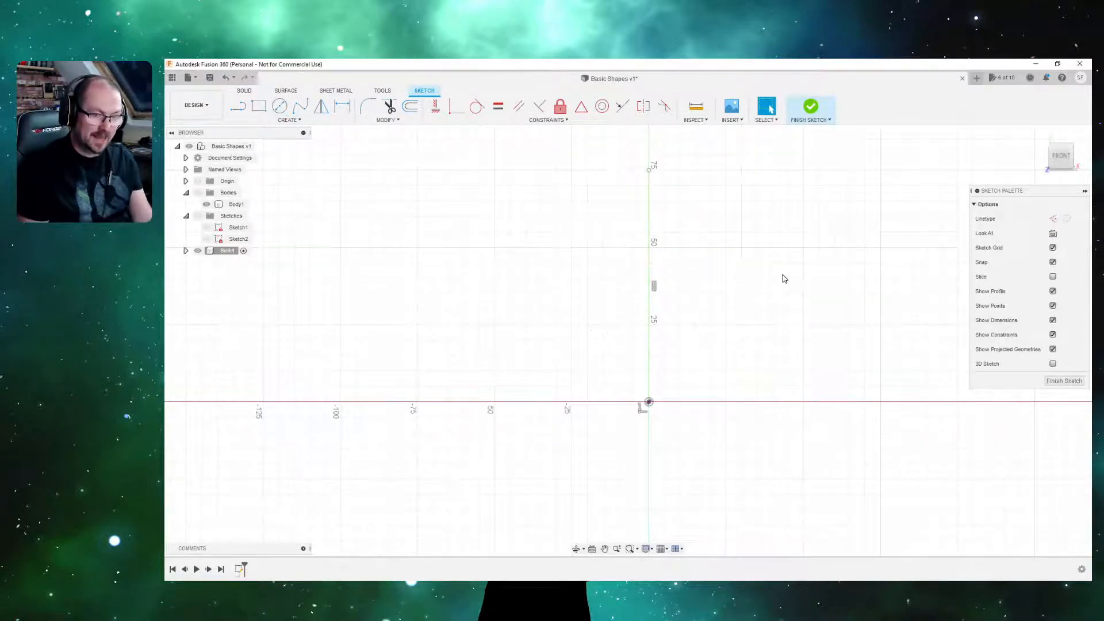
Switch off construction linetype and draw a center-diameter circle about 32.5 mm in diameter on the vertical line, centred 50 mm above the origin.
left_click(1052, 219)
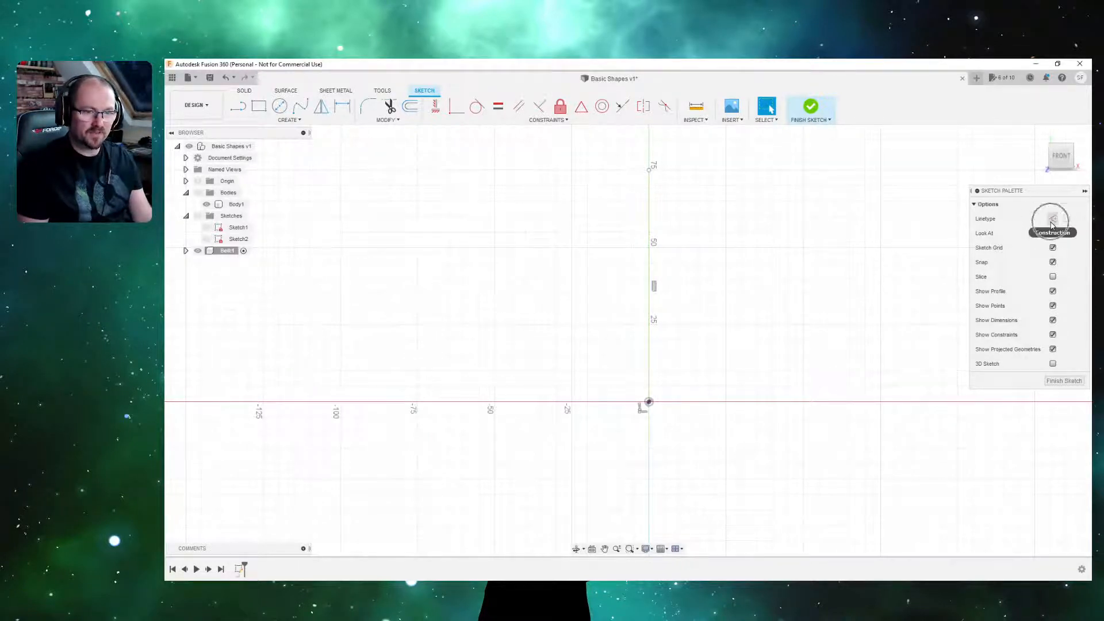
key("c")
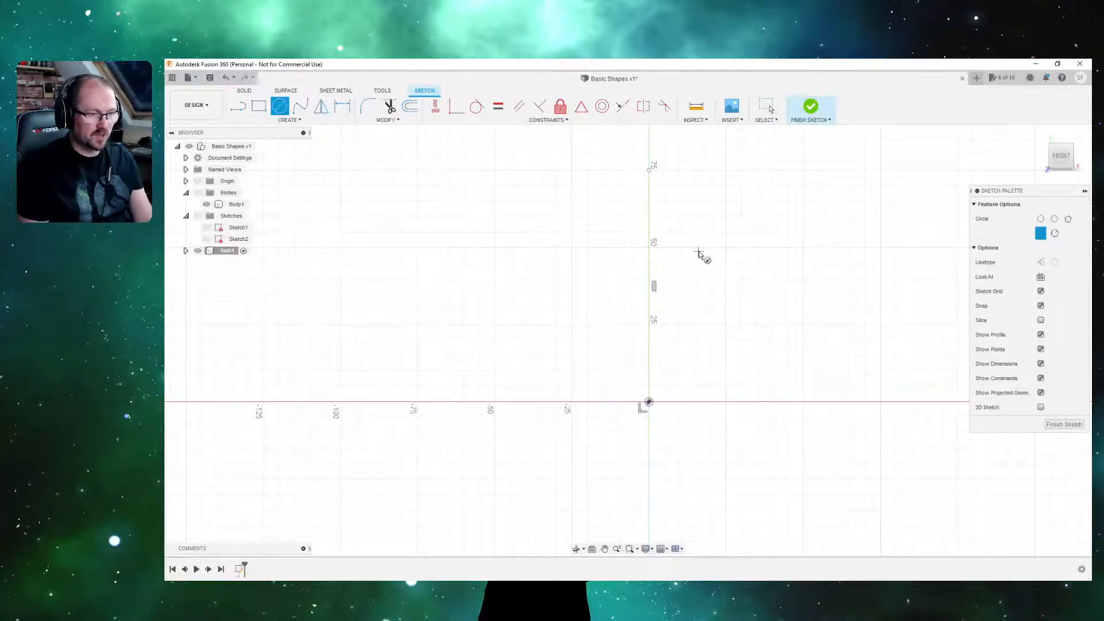
left_click(649, 247)
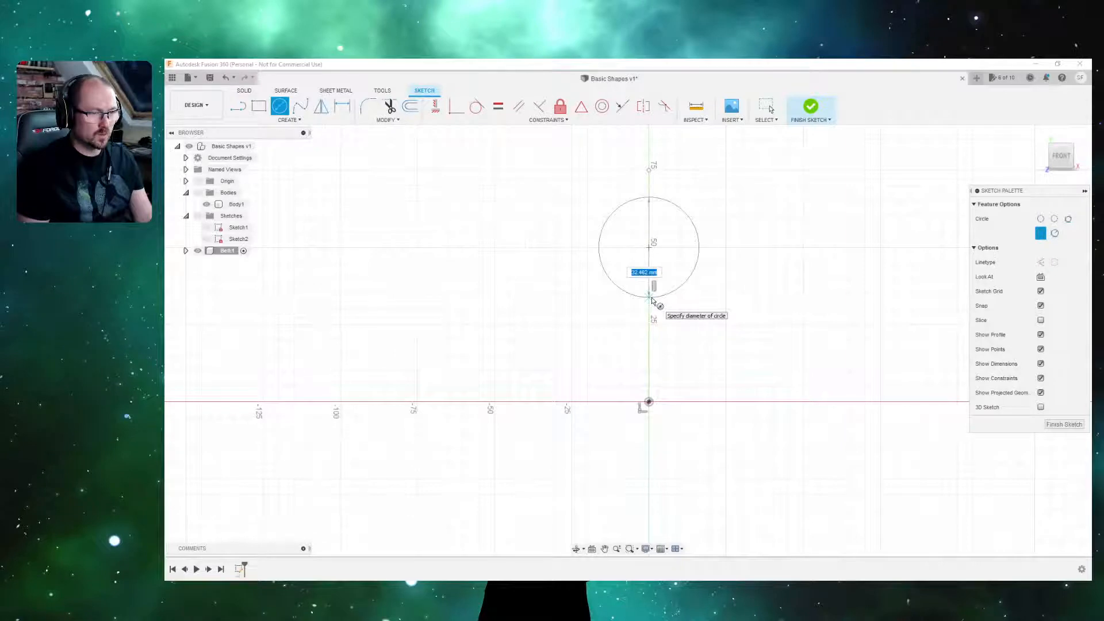
left_click(651, 298)
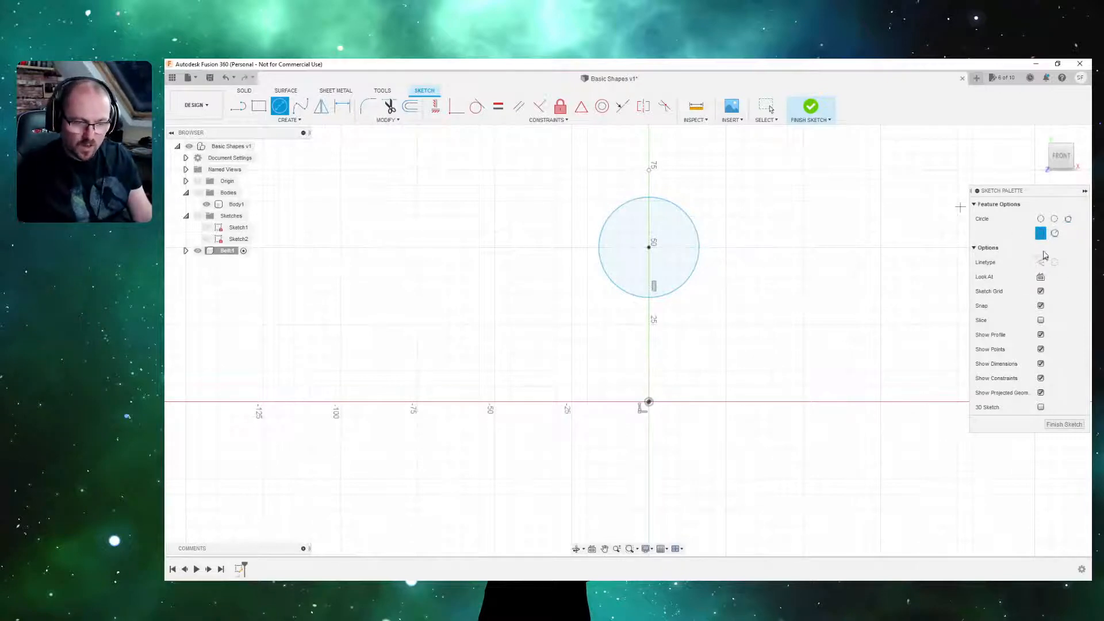
Draw a 2-point circle about 60 mm in diameter, starting on the right edge of the small circle and extending horizontally to the right.
left_click(1055, 233)
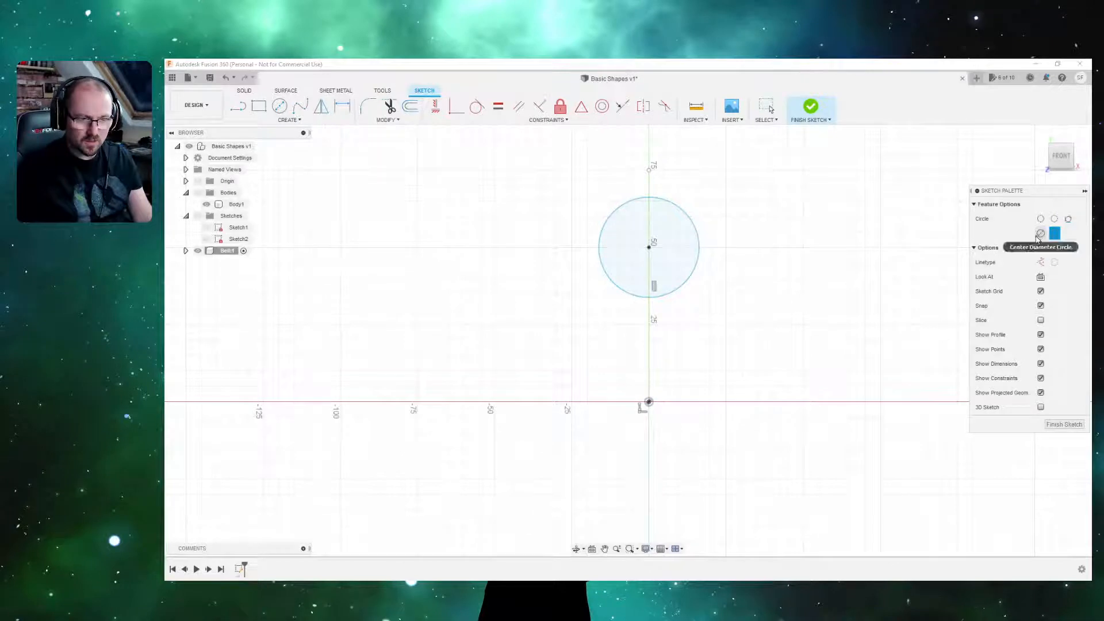
left_click(1054, 220)
left_click(1041, 218)
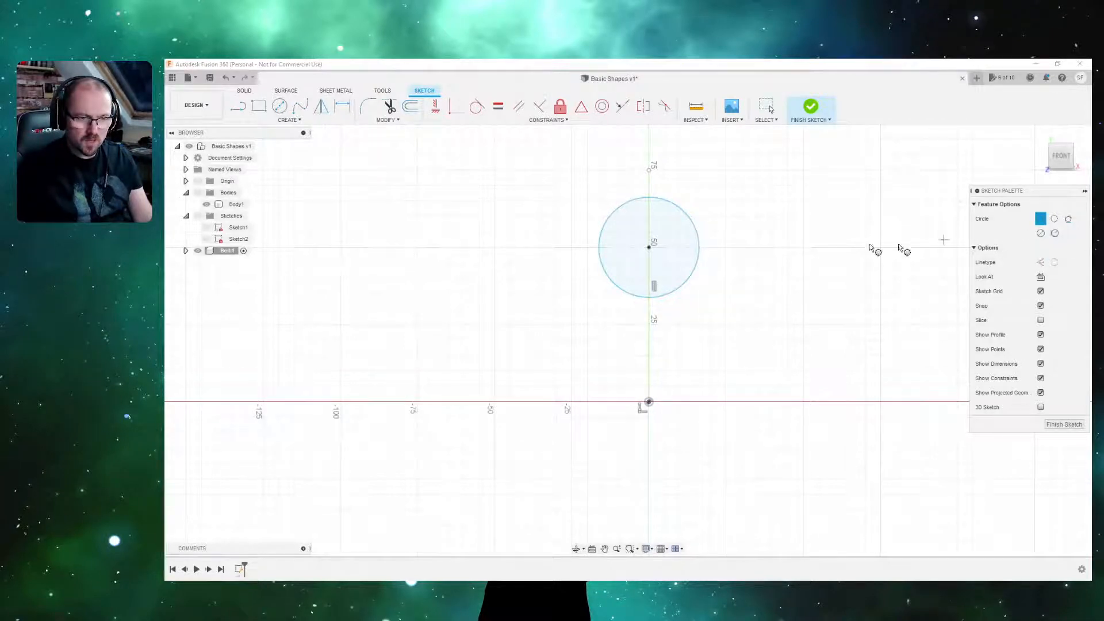
left_click(699, 257)
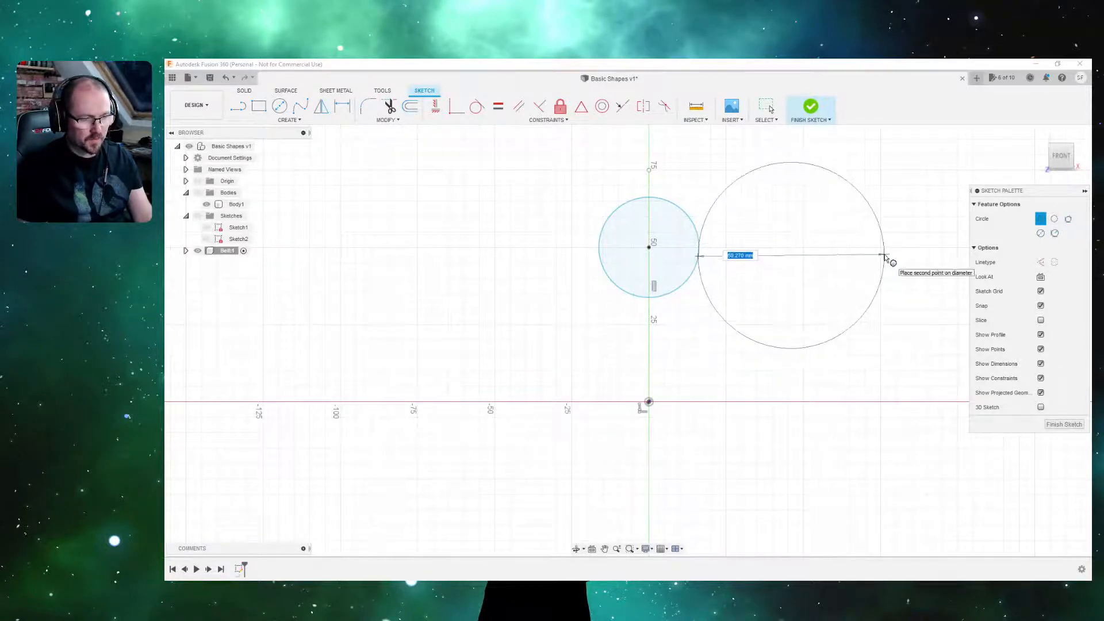
left_click(887, 257)
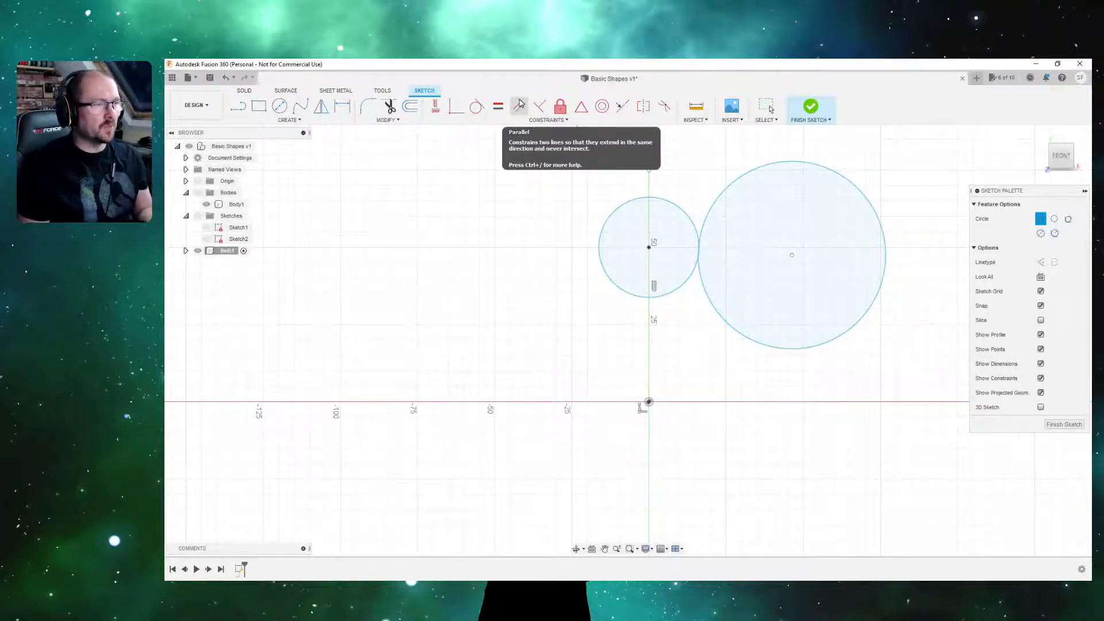
Apply a Tangent constraint between the small circle and the large circle.
left_click(476, 107)
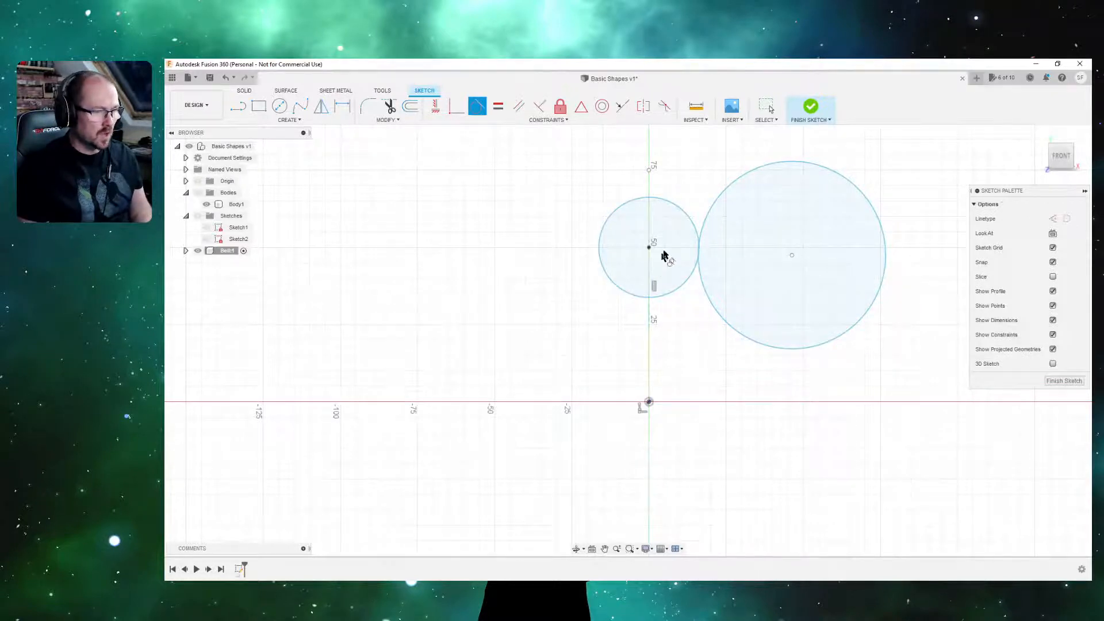
left_click(683, 212)
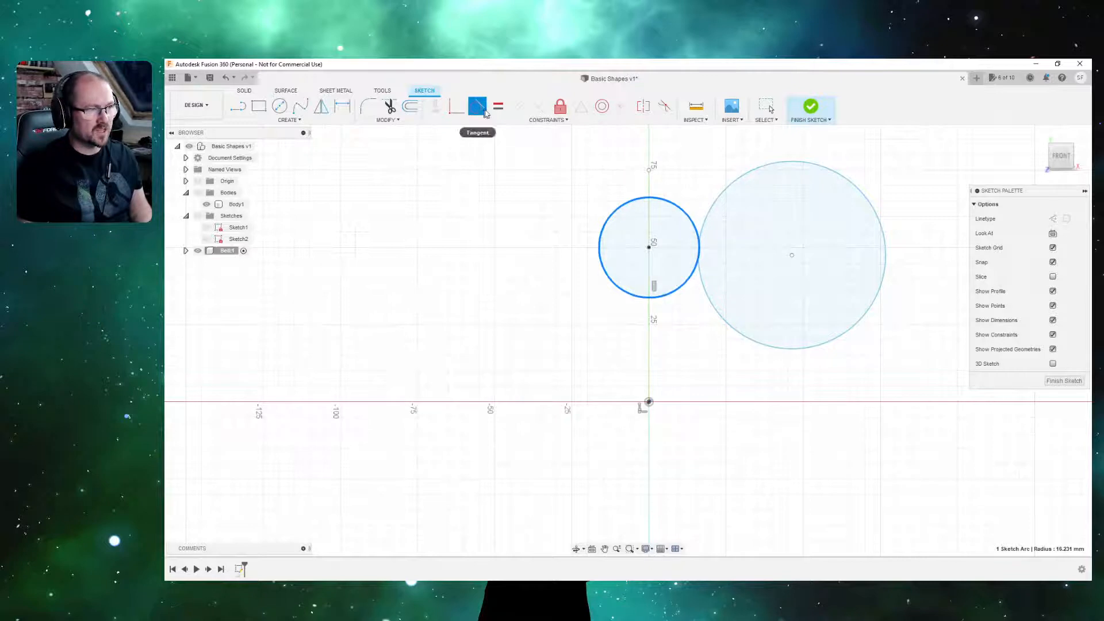
left_click(718, 202)
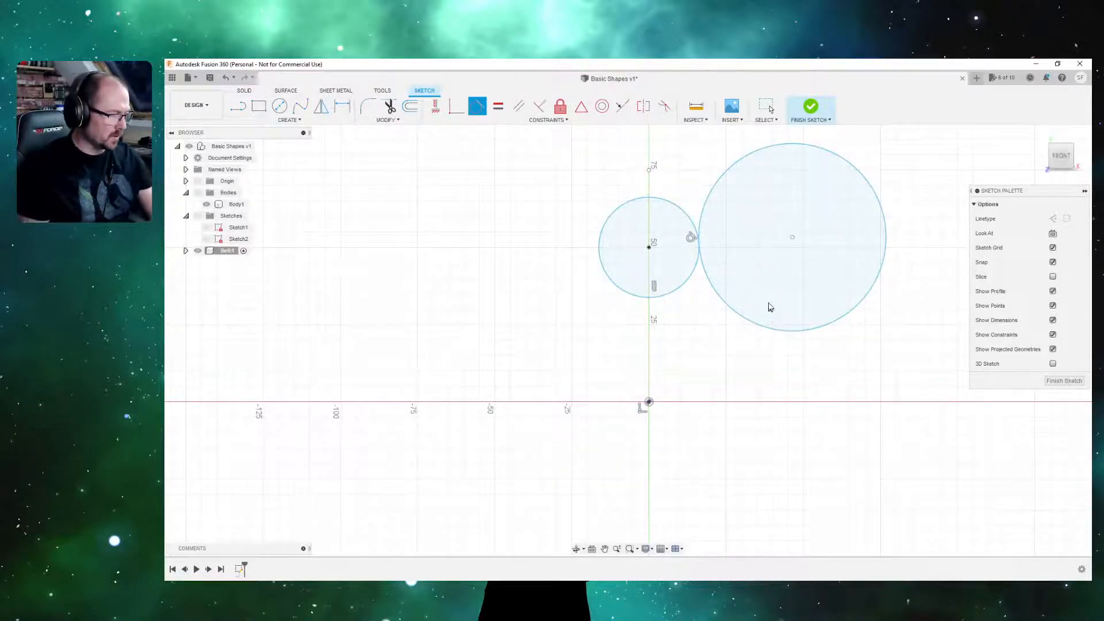
key("Escape")
left_click(792, 239)
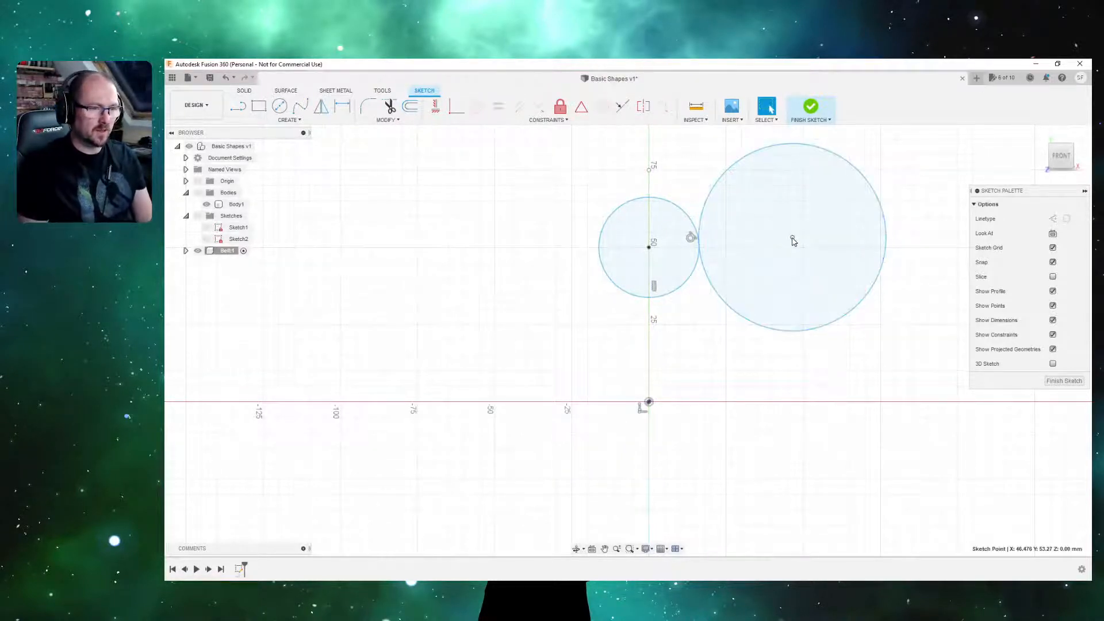
key("m")
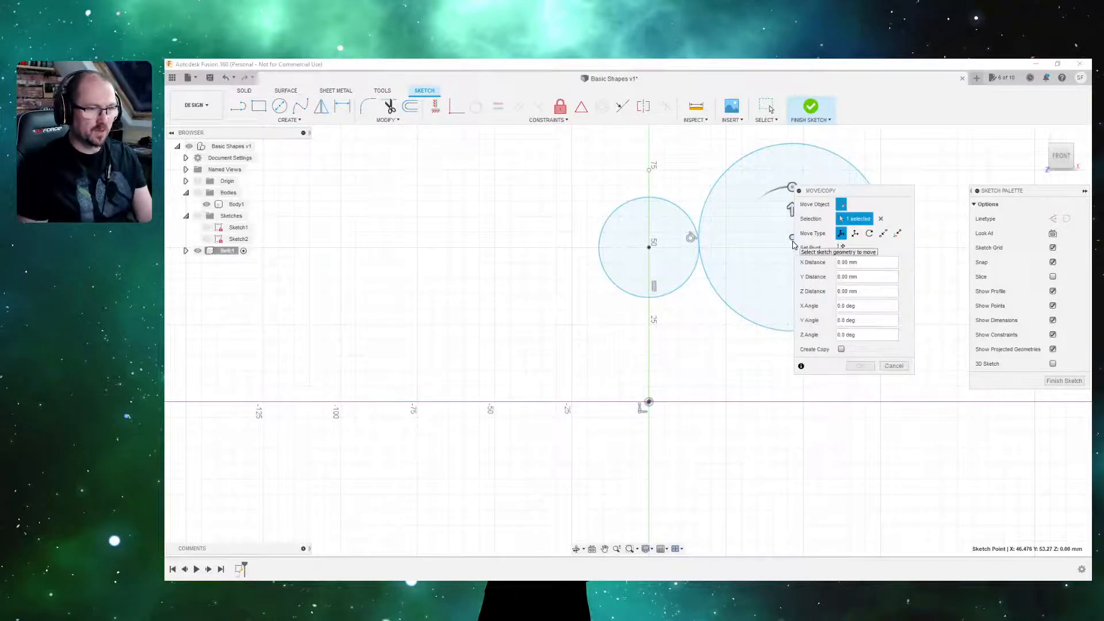
left_click_drag(841, 194, 913, 185)
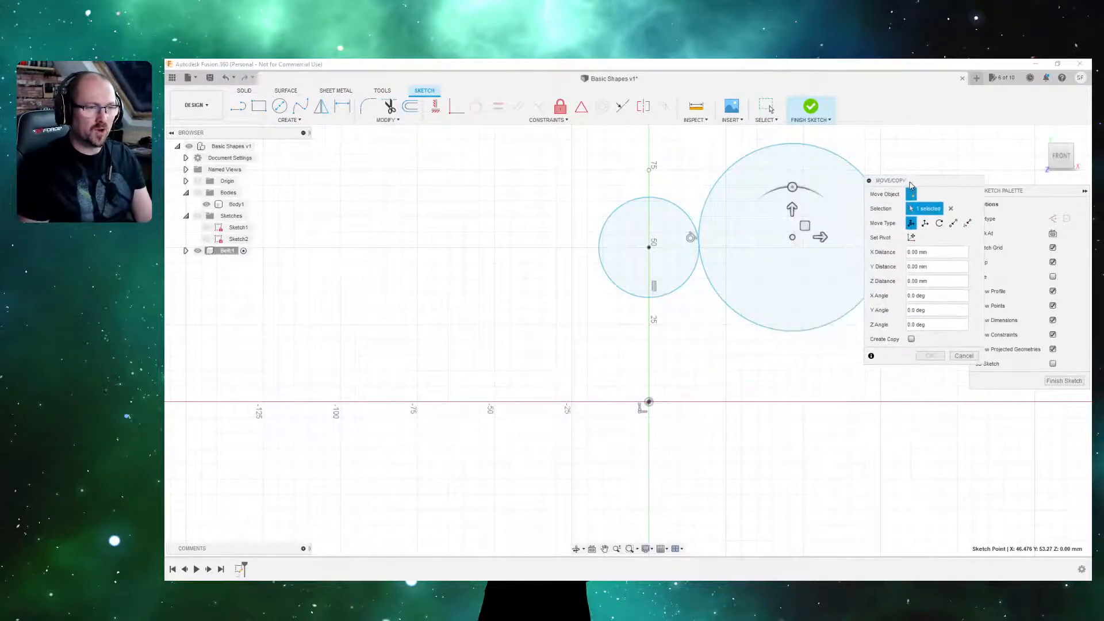
mouse_move(789, 205)
left_mouse_down()
mouse_move(789, 234)
mouse_move(778, 178)
mouse_move(779, 266)
mouse_move(786, 185)
mouse_move(789, 237)
mouse_move(750, 262)
mouse_move(737, 190)
mouse_move(735, 210)
left_mouse_up()
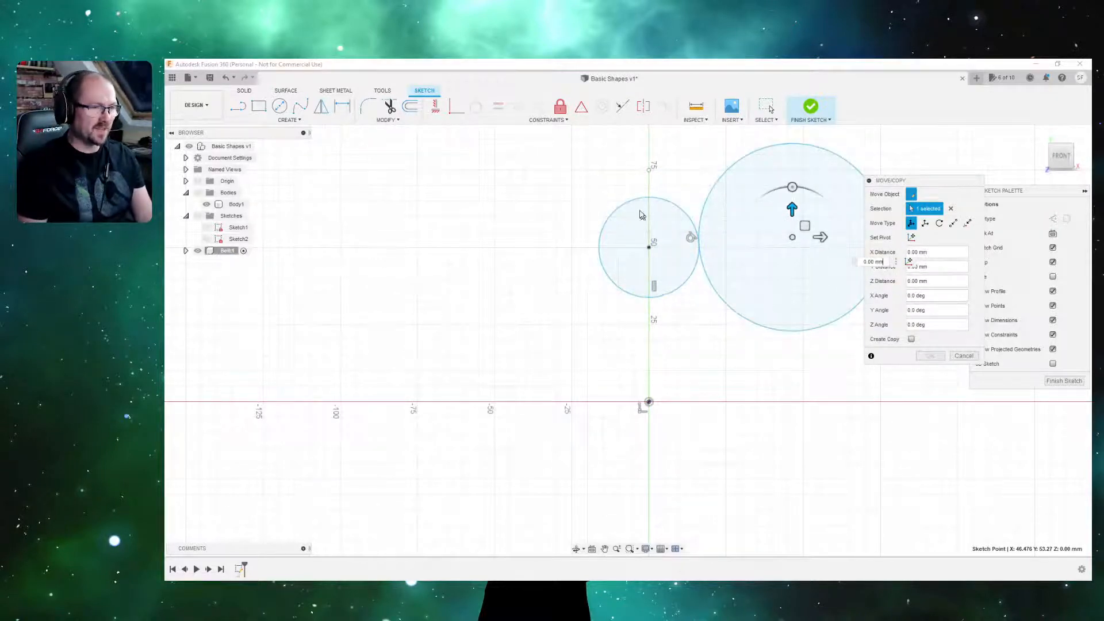
key("Escape")
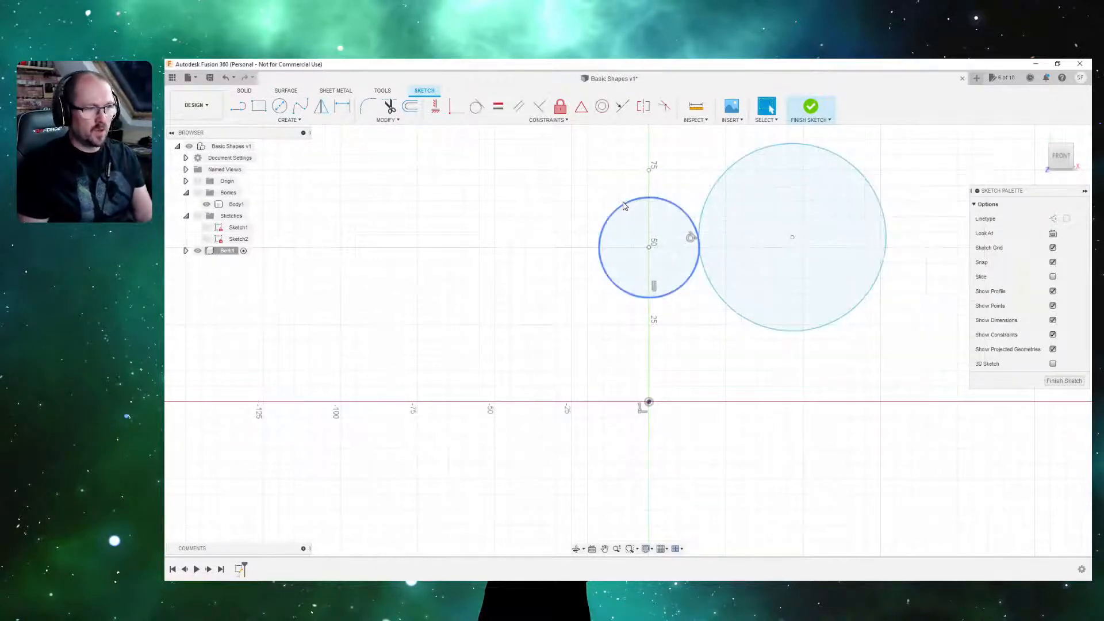
Fix the small circle in place and move the large circle's centre point by a Y distance of -5 mm.
right_click(622, 212)
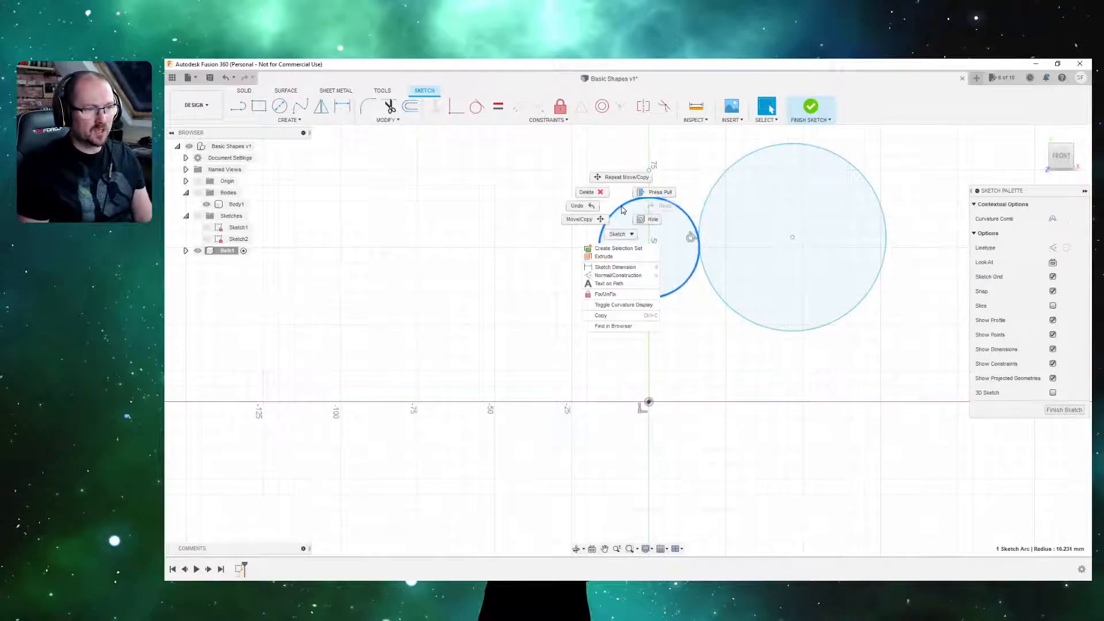
left_click(618, 296)
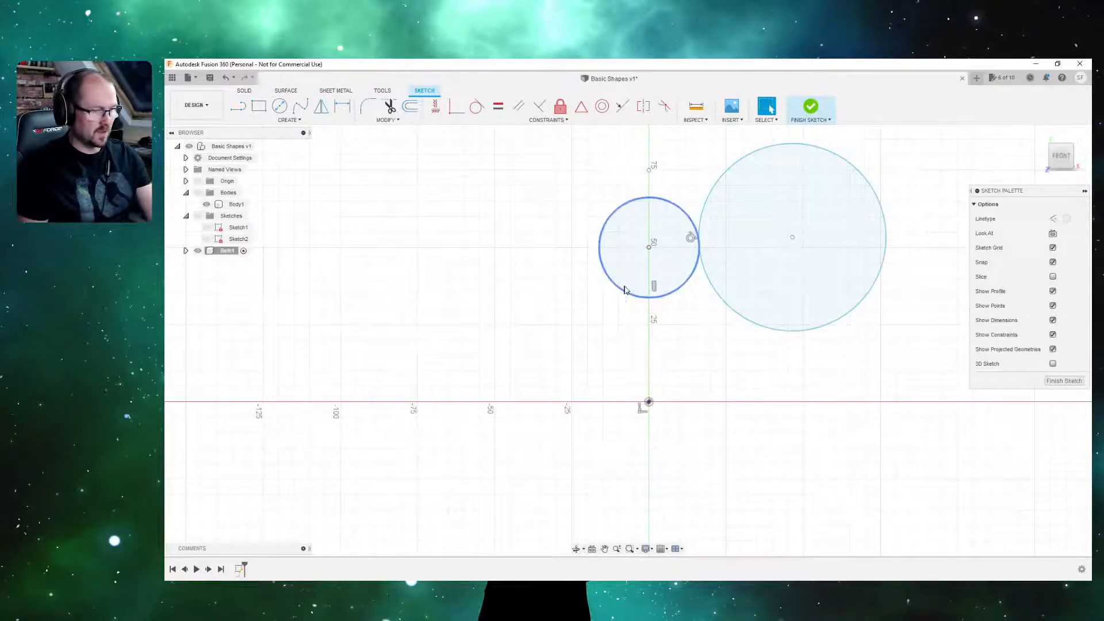
left_click(794, 241)
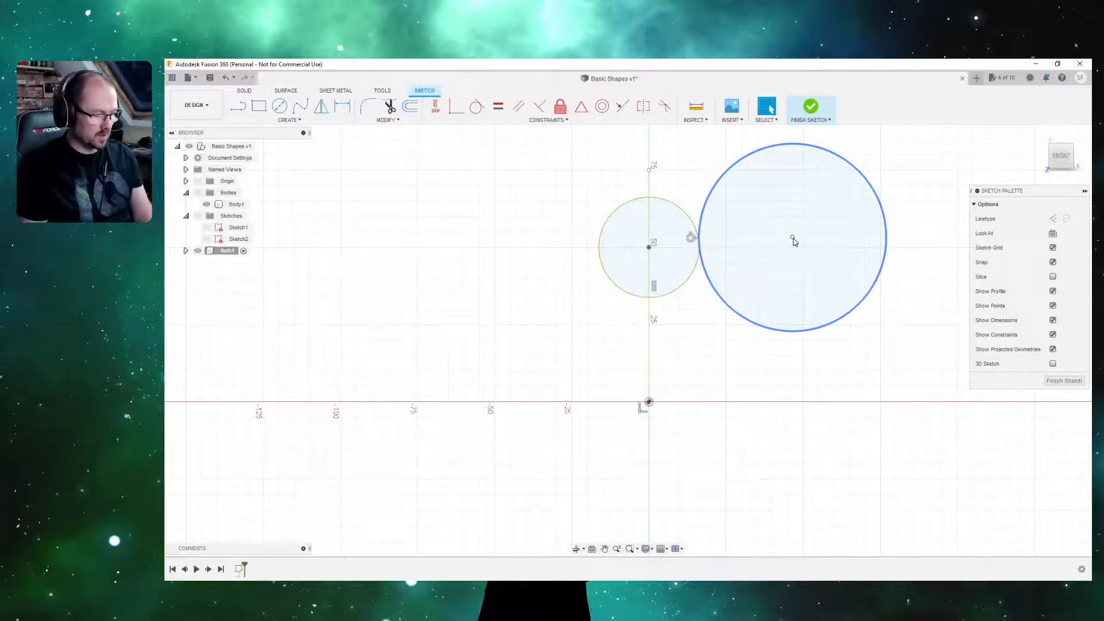
key("m")
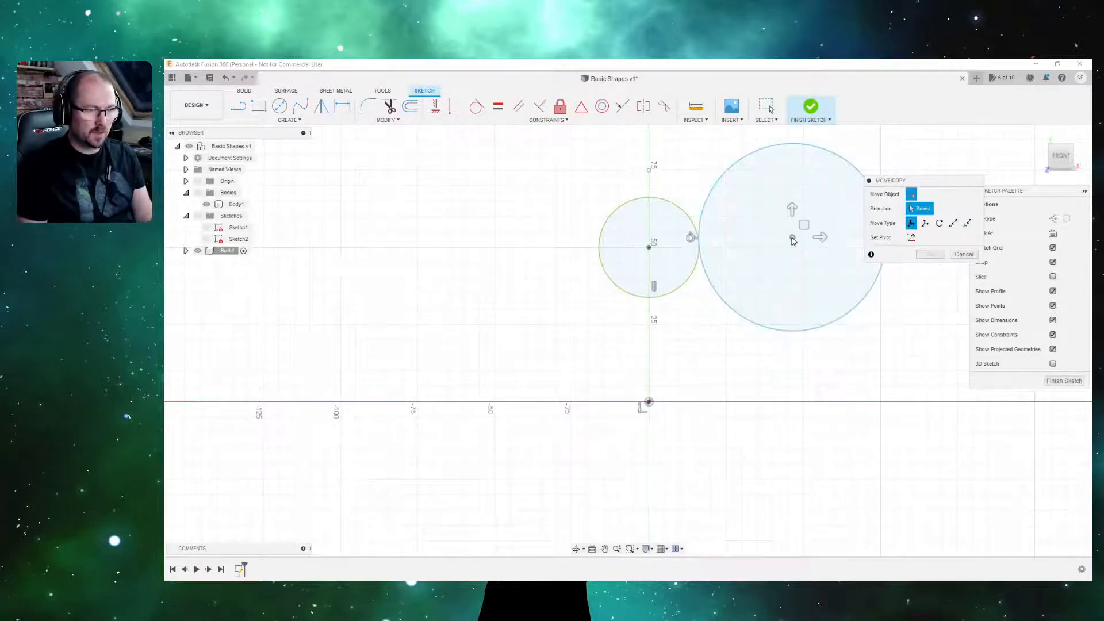
left_click_drag(792, 210, 727, 233)
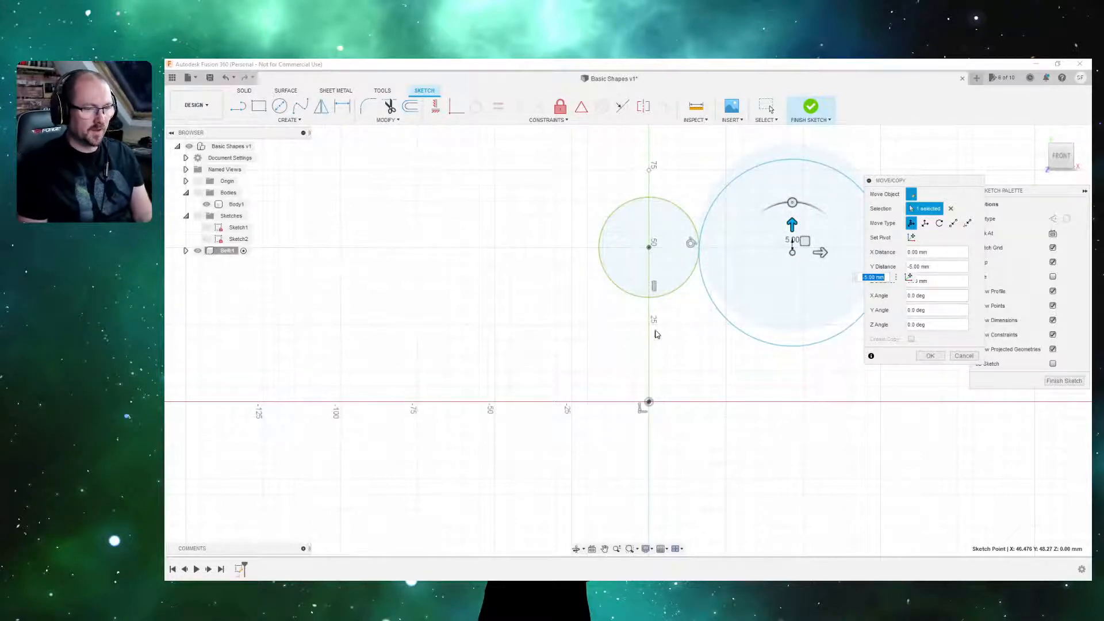
key("BackSpace")
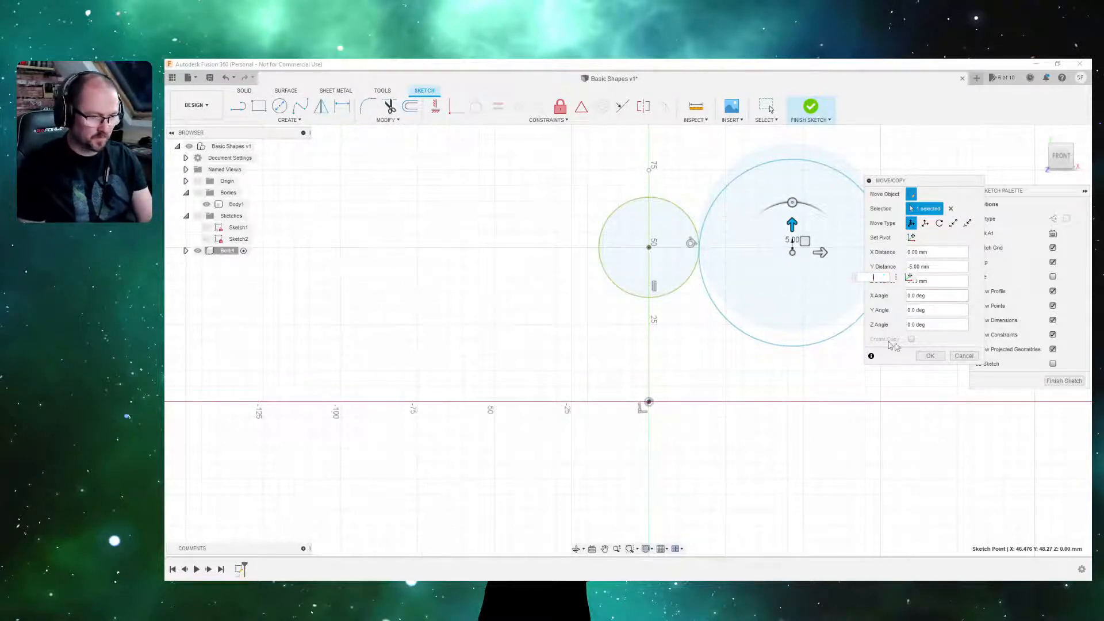
left_click(930, 356)
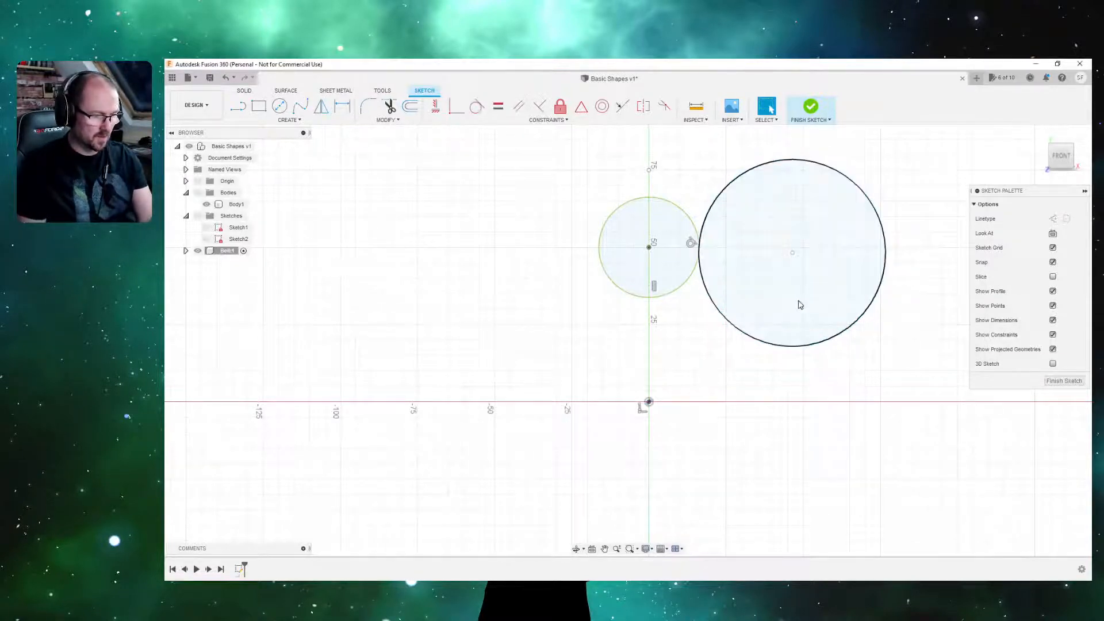
Draw a vertical line from the large circle's centre down to the lowest point of its circumference.
key("l")
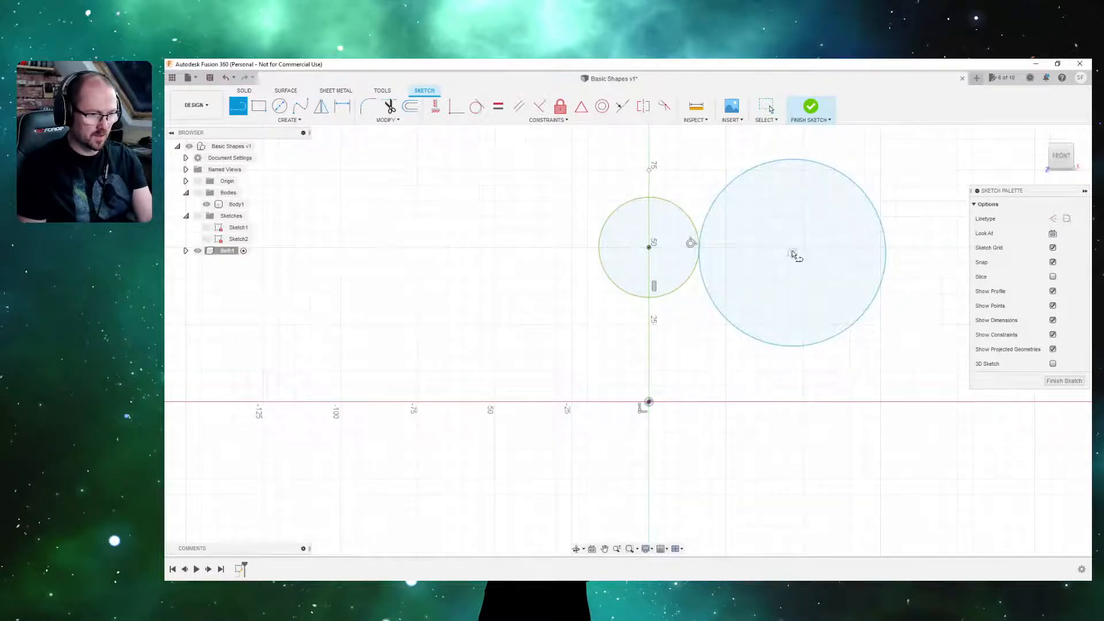
left_click(792, 253)
double_click(792, 345)
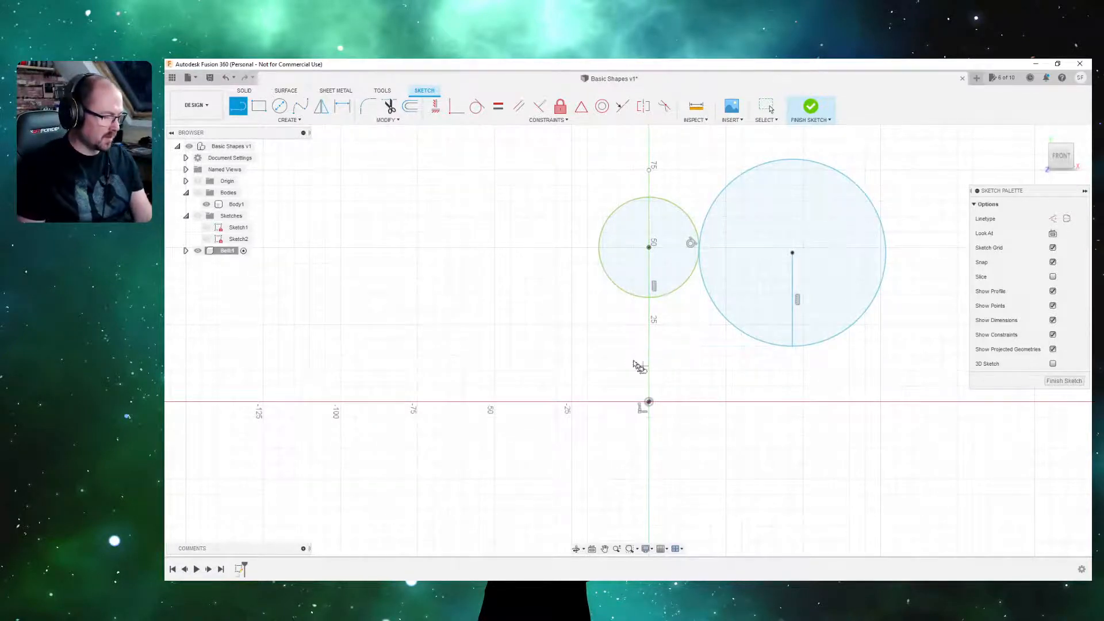
Trim the large circle down to its lower-left arc and trim away the vertical line from its centre.
key("t")
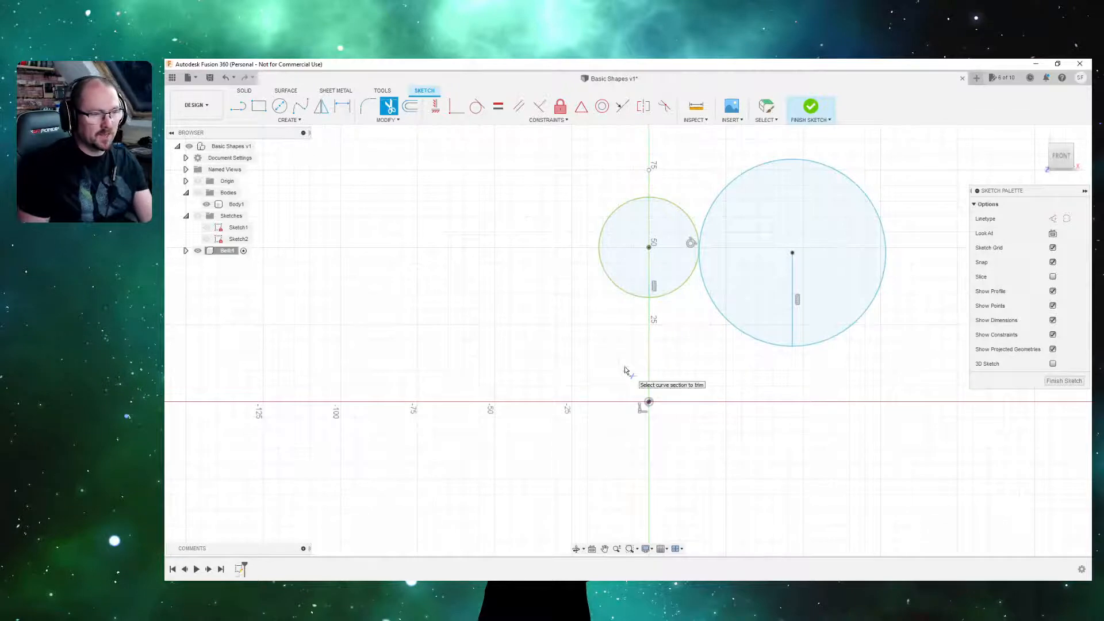
left_click(648, 329)
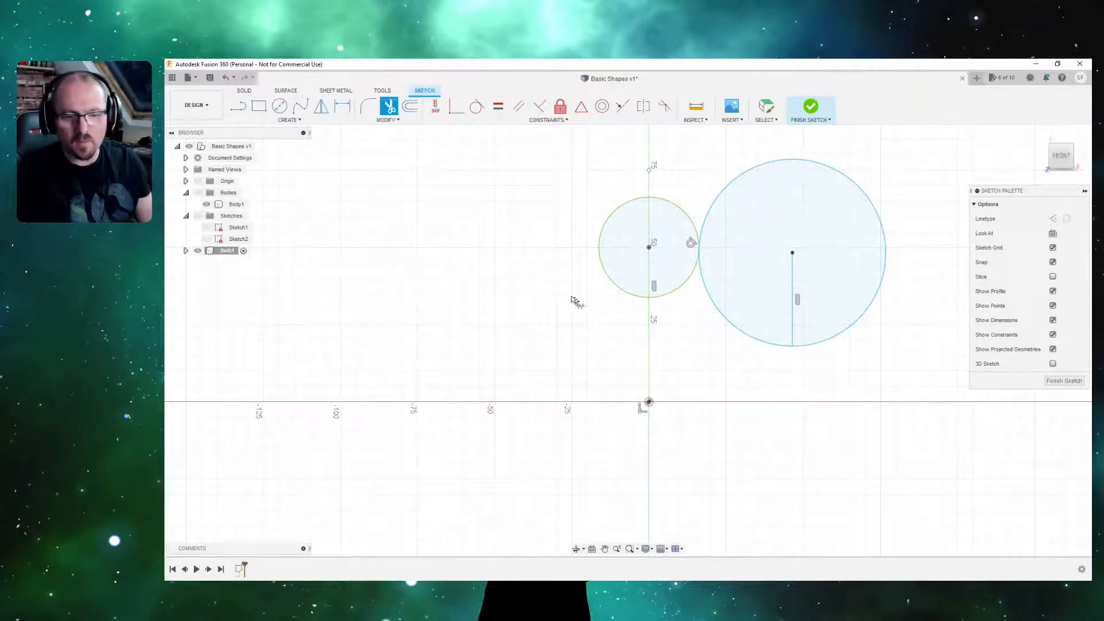
left_click(780, 166)
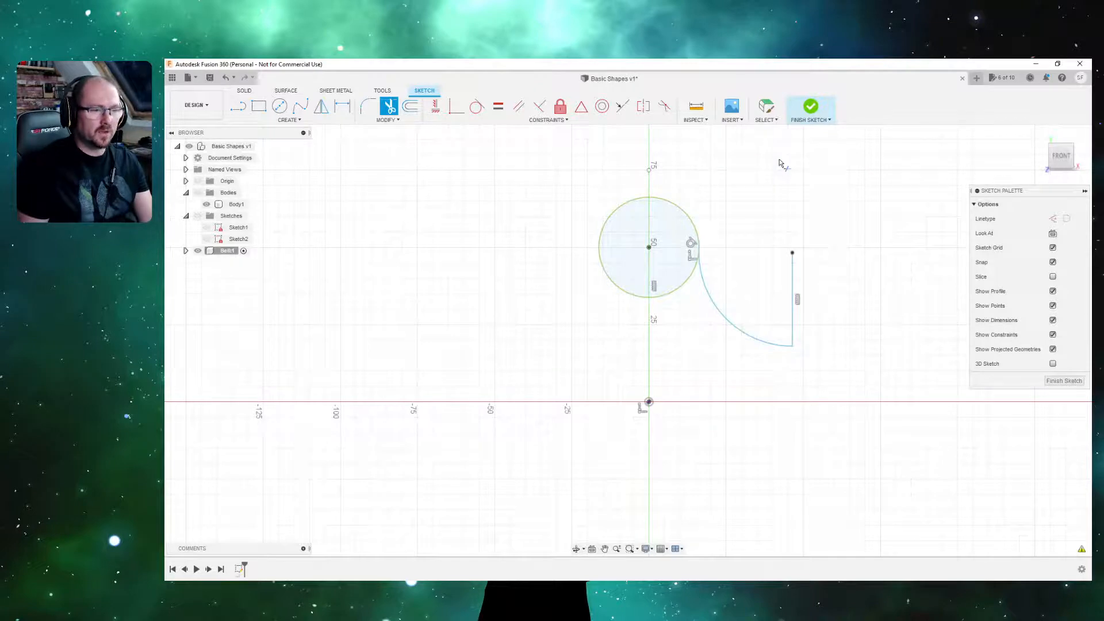
left_click(793, 291)
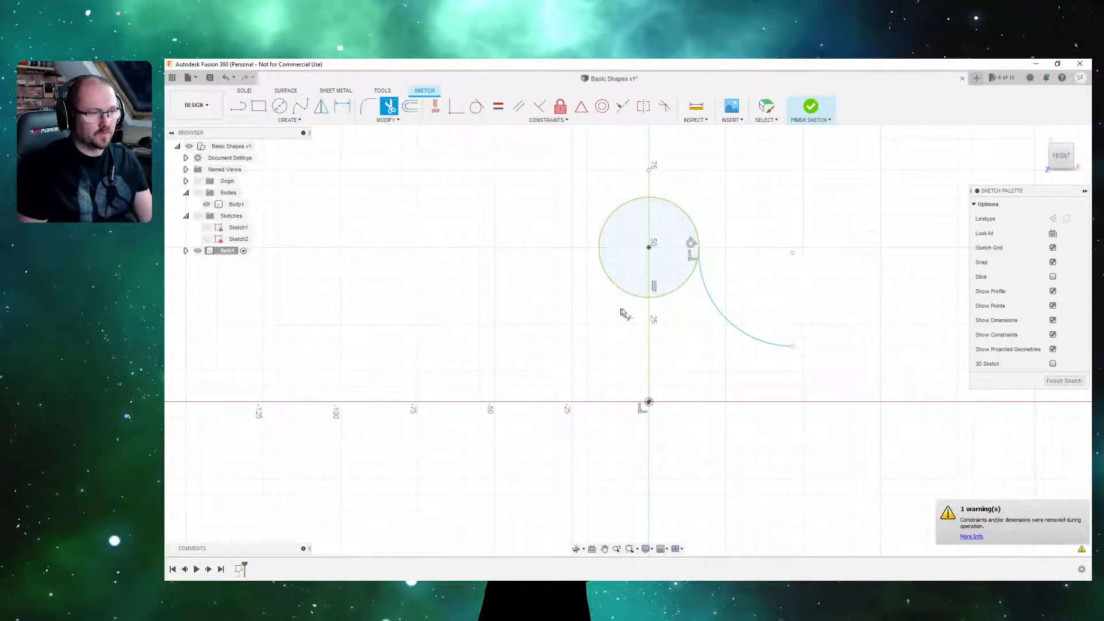
Trim the small circle down to its upper-right arc between the construction line and the large arc, and end the Trim command.
left_click(609, 281)
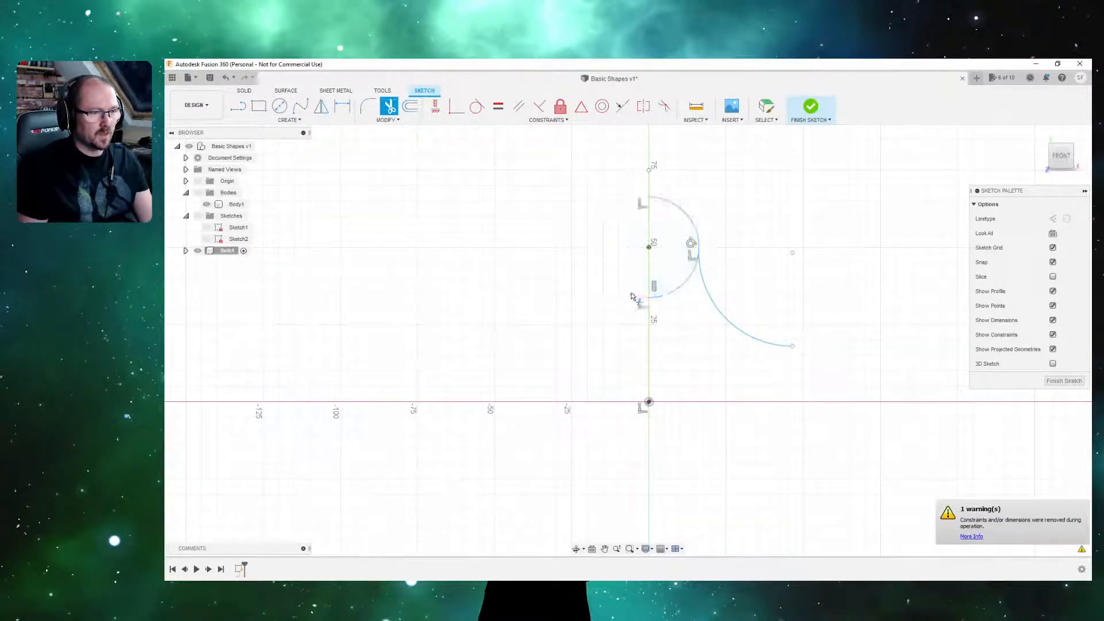
left_click(680, 292)
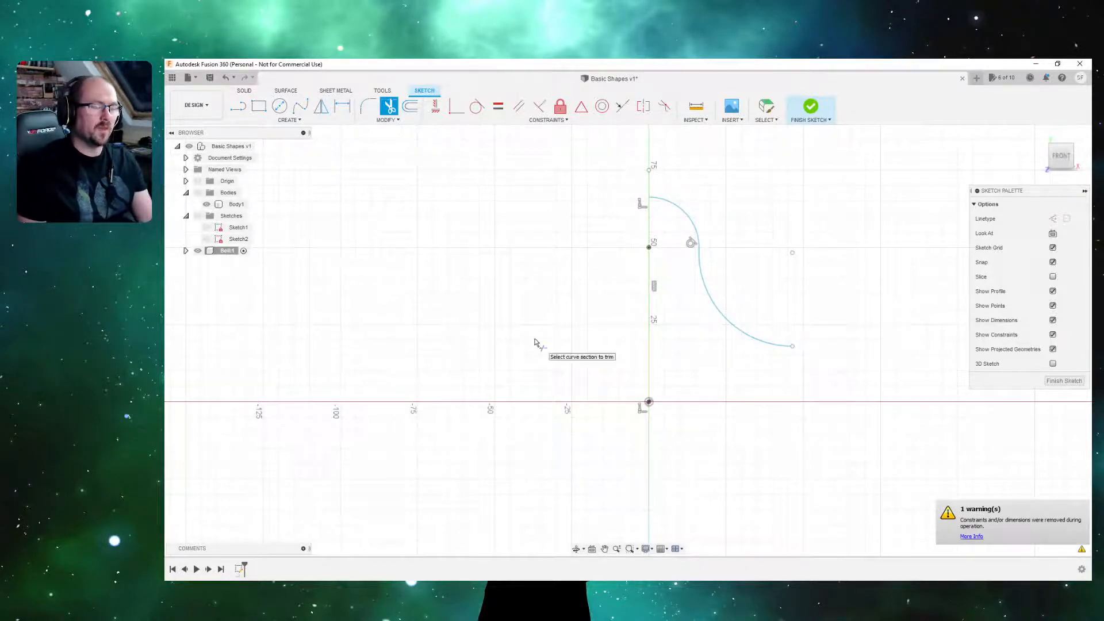
scroll(699, 313, "up", 4)
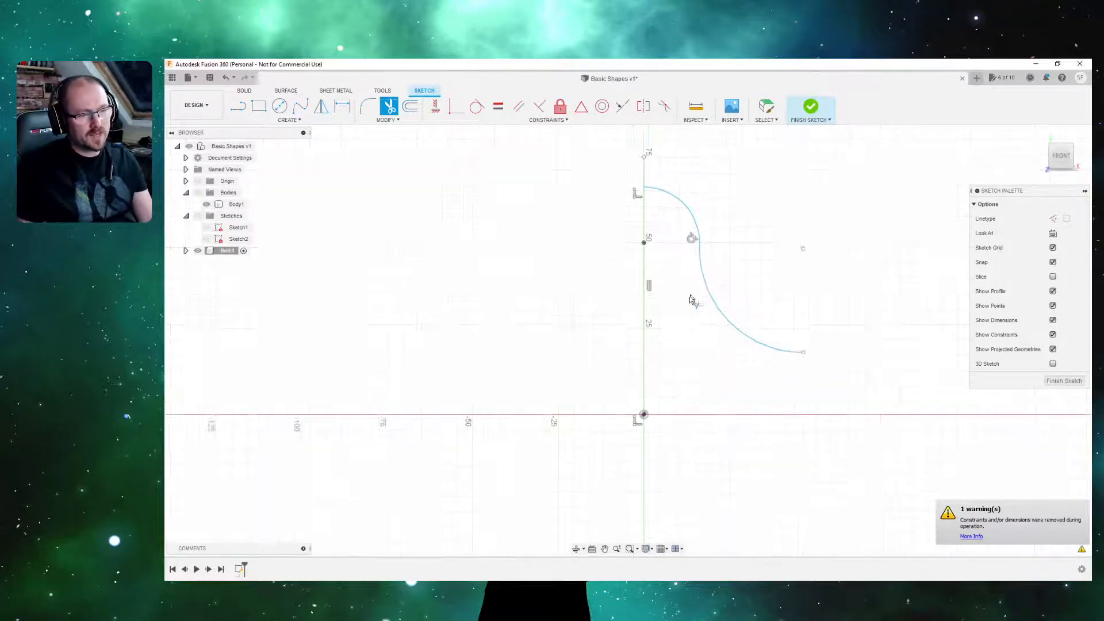
scroll(700, 327, "down", 3)
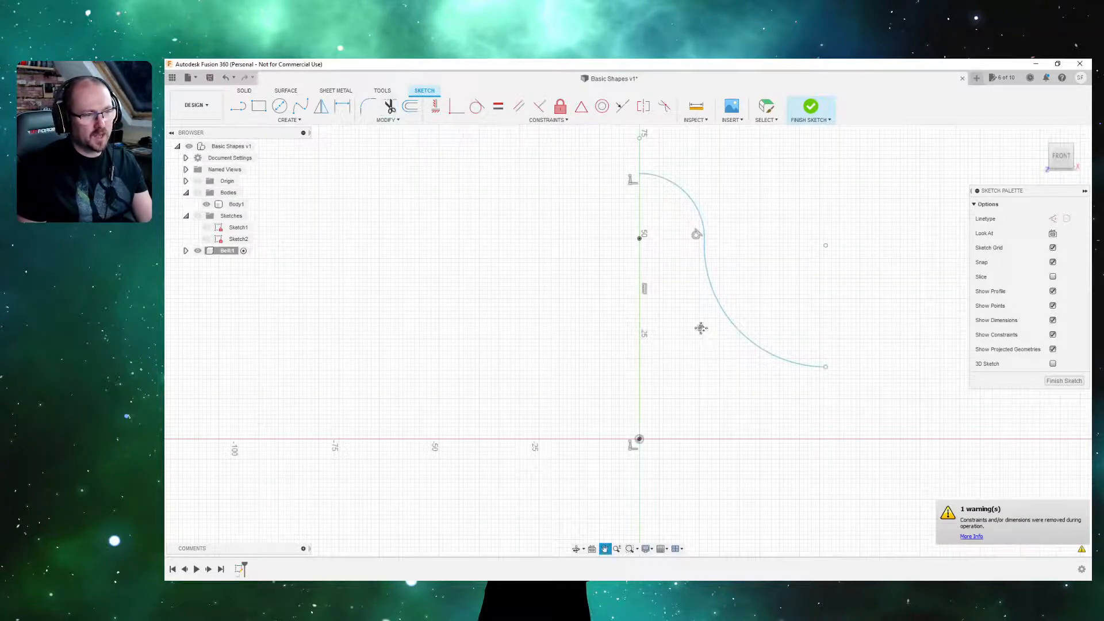
middle_click_drag(700, 328, 683, 338)
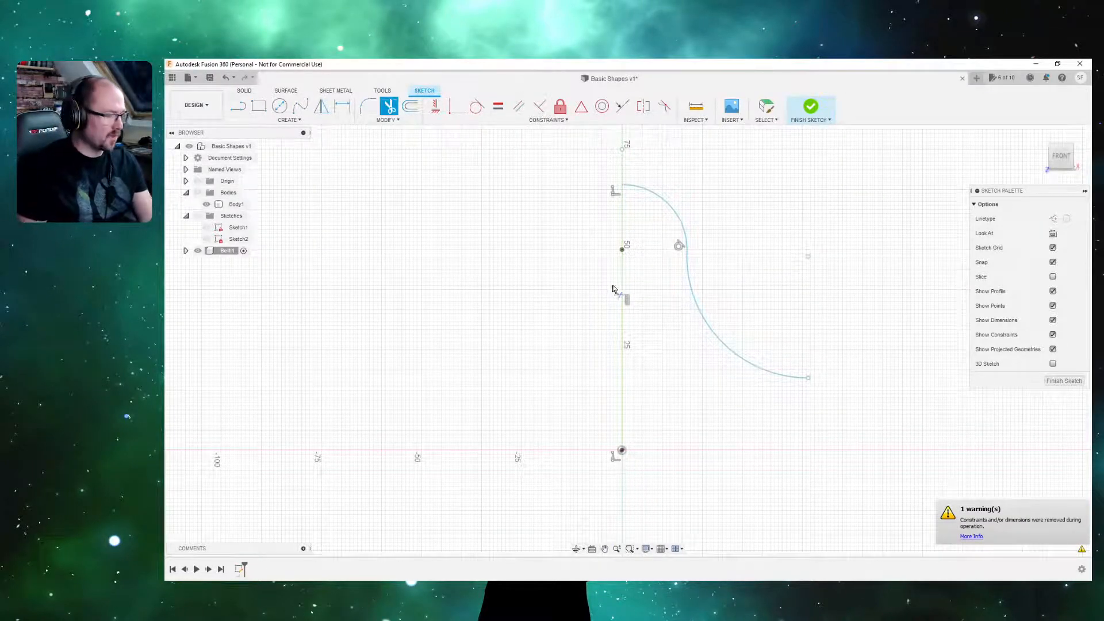
key("Escape")
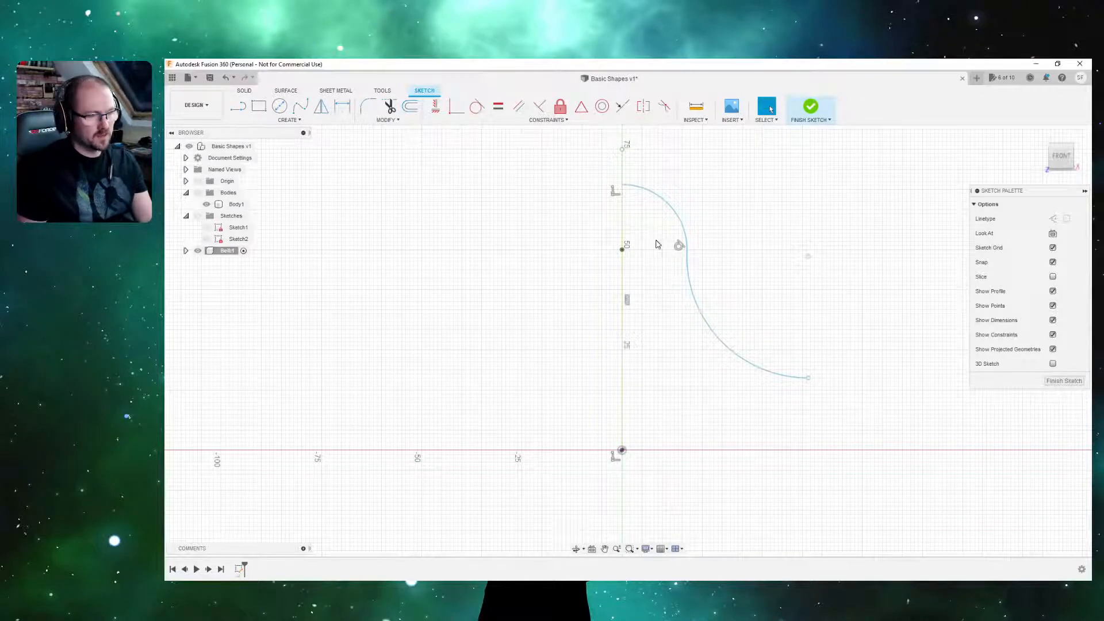
Offset the connected bell profile curve inward by 1 mm to create the wall thickness.
key("o")
left_click(696, 302)
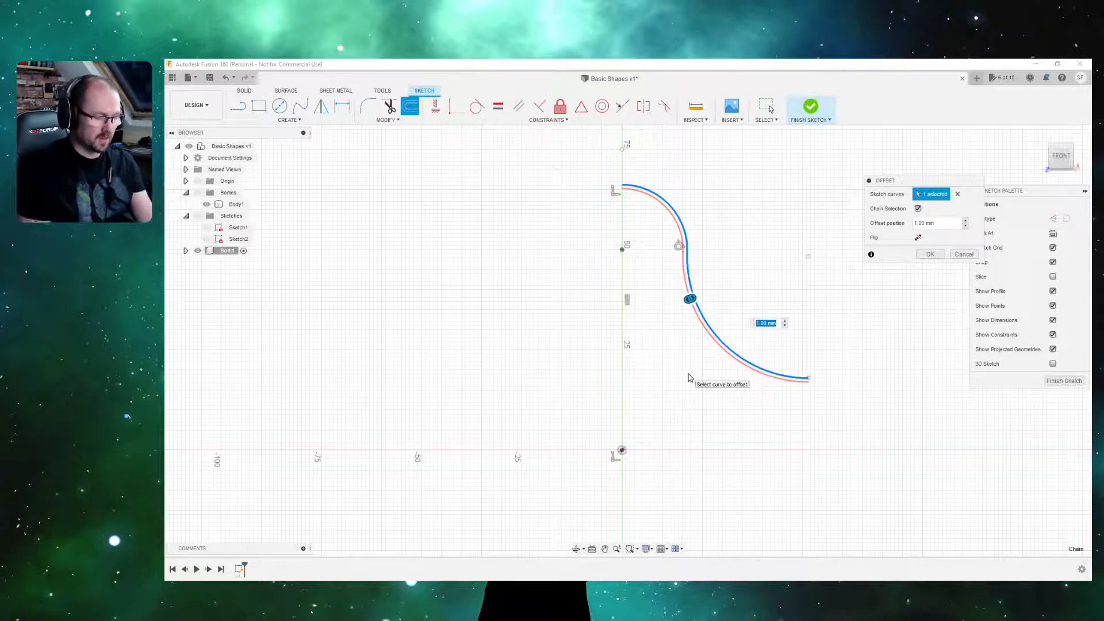
key("Return")
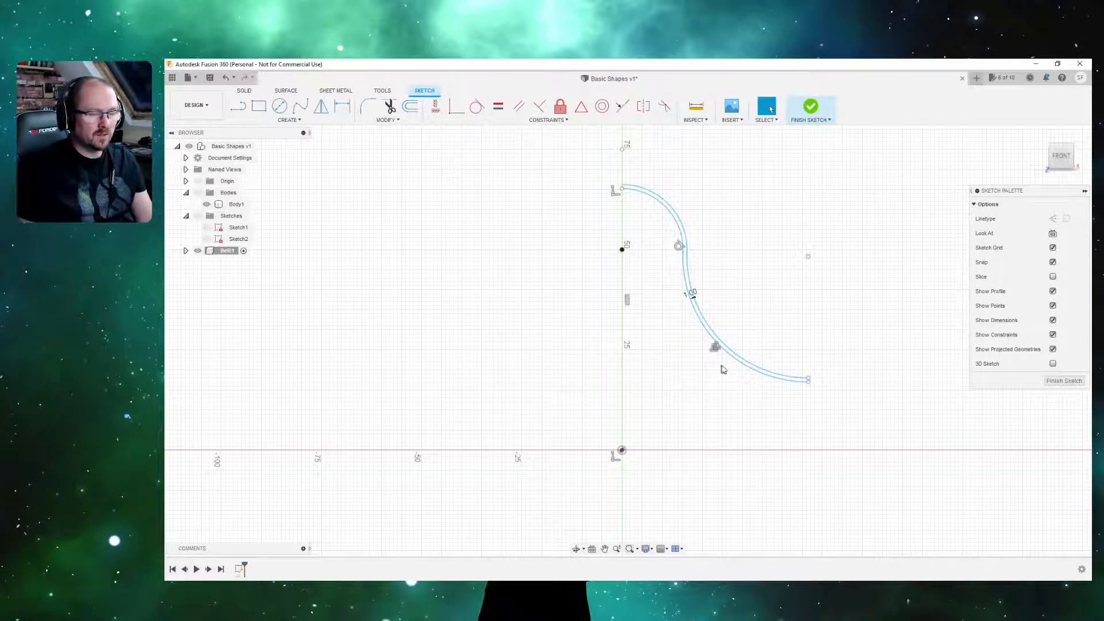
scroll(758, 359, "up", 4)
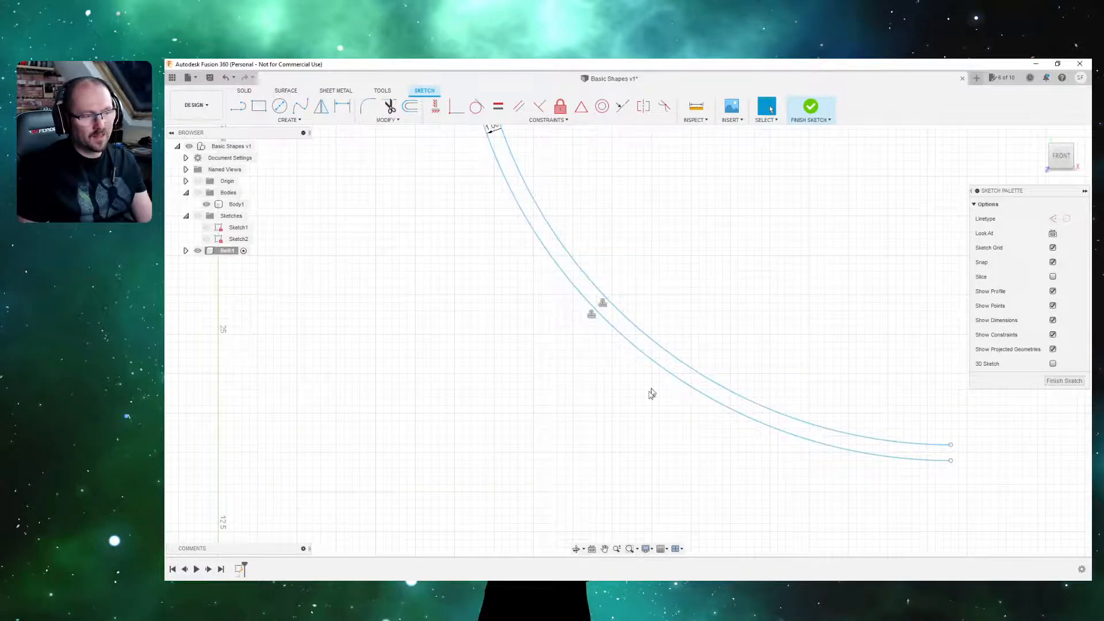
scroll(653, 394, "down", 1)
scroll(660, 391, "down", 3)
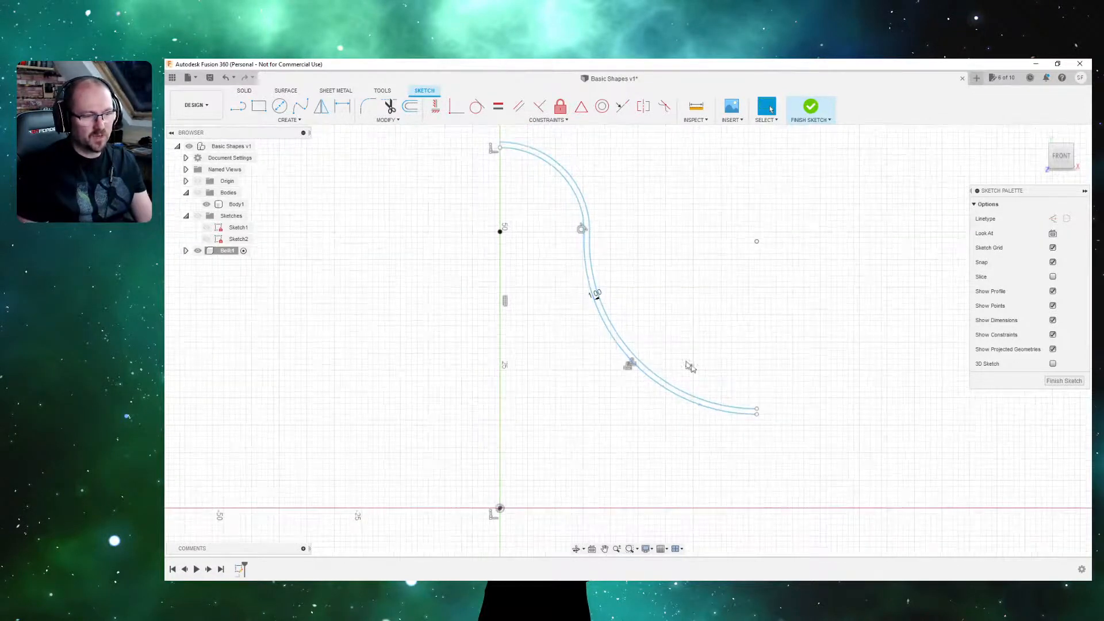
mouse_move(729, 387)
middle_mouse_down()
mouse_move(799, 362)
mouse_move(806, 395)
middle_mouse_up()
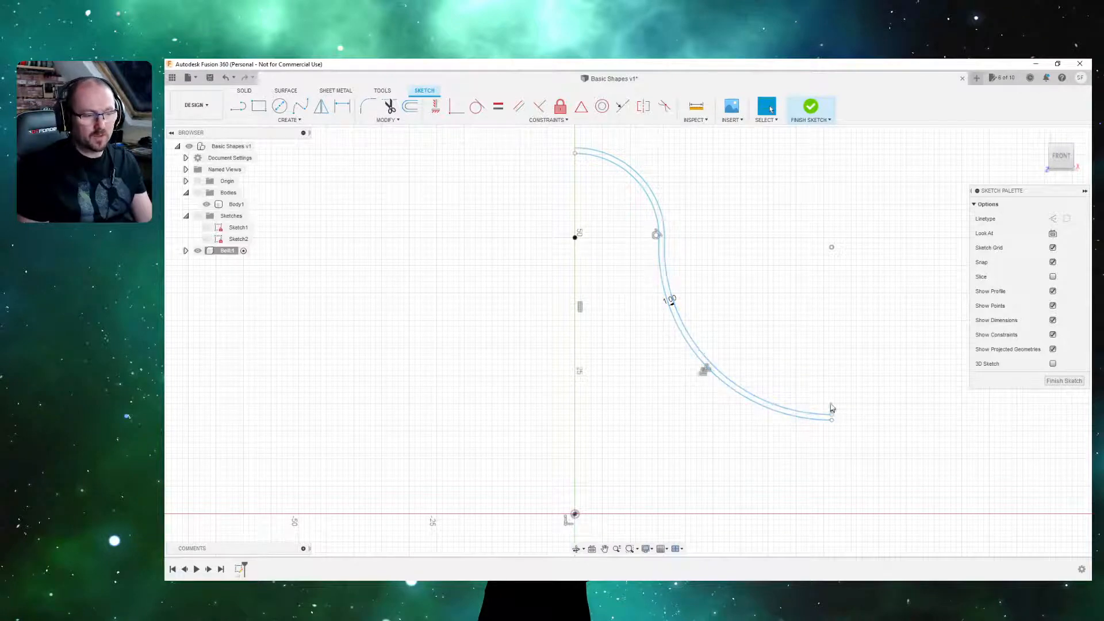
mouse_move(885, 356)
middle_mouse_down()
mouse_move(838, 395)
mouse_move(826, 207)
mouse_move(769, 362)
middle_mouse_up()
scroll(803, 231, "up", 3)
key("c")
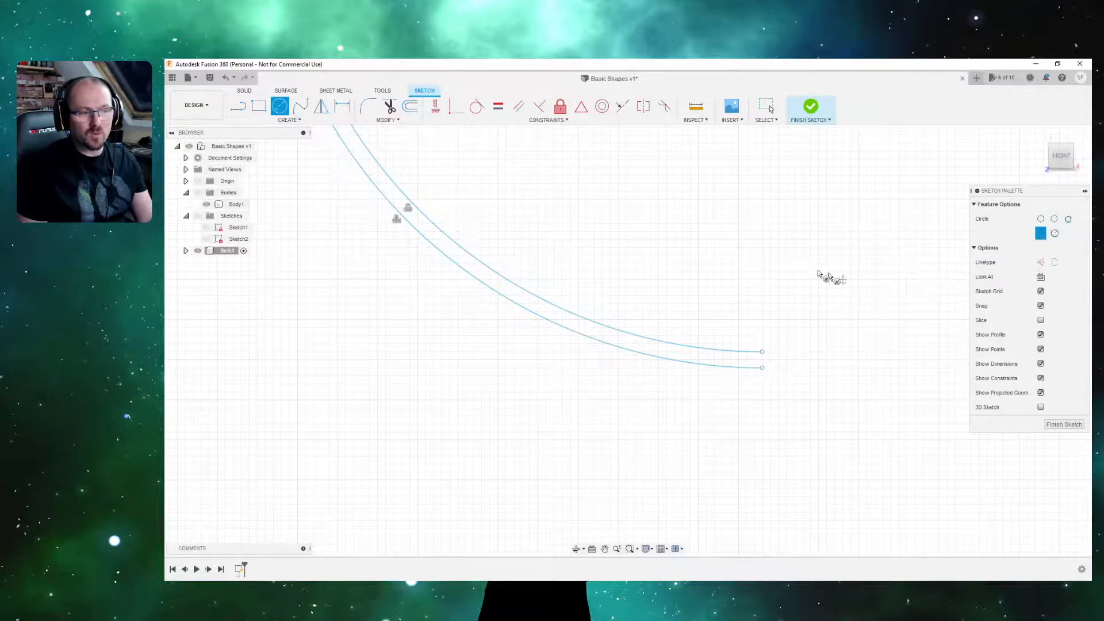
left_click(659, 167)
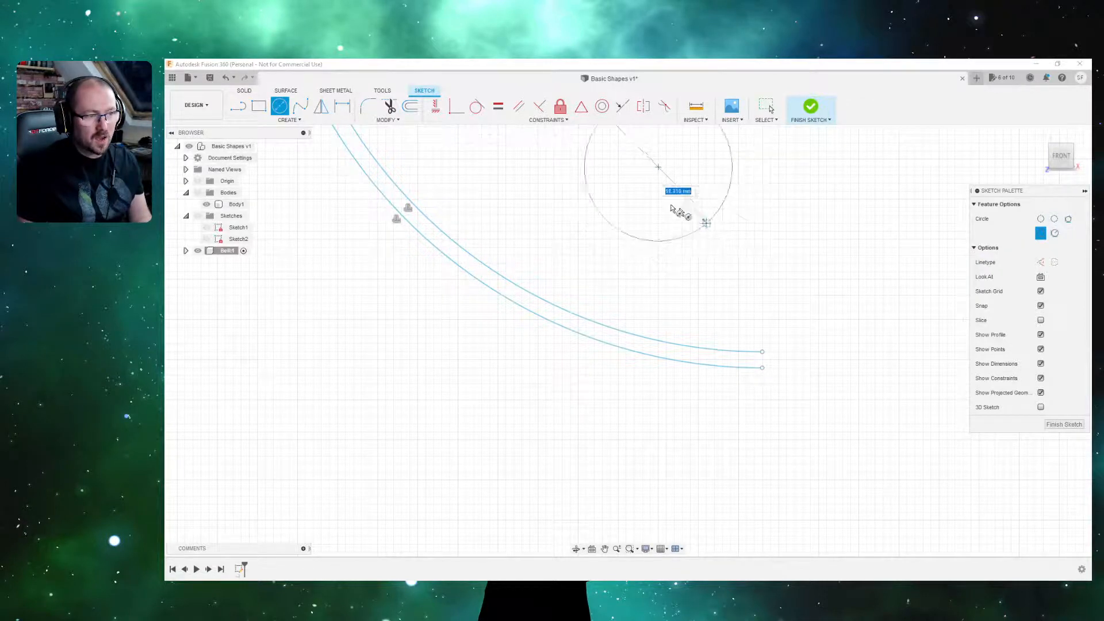
left_click(762, 182)
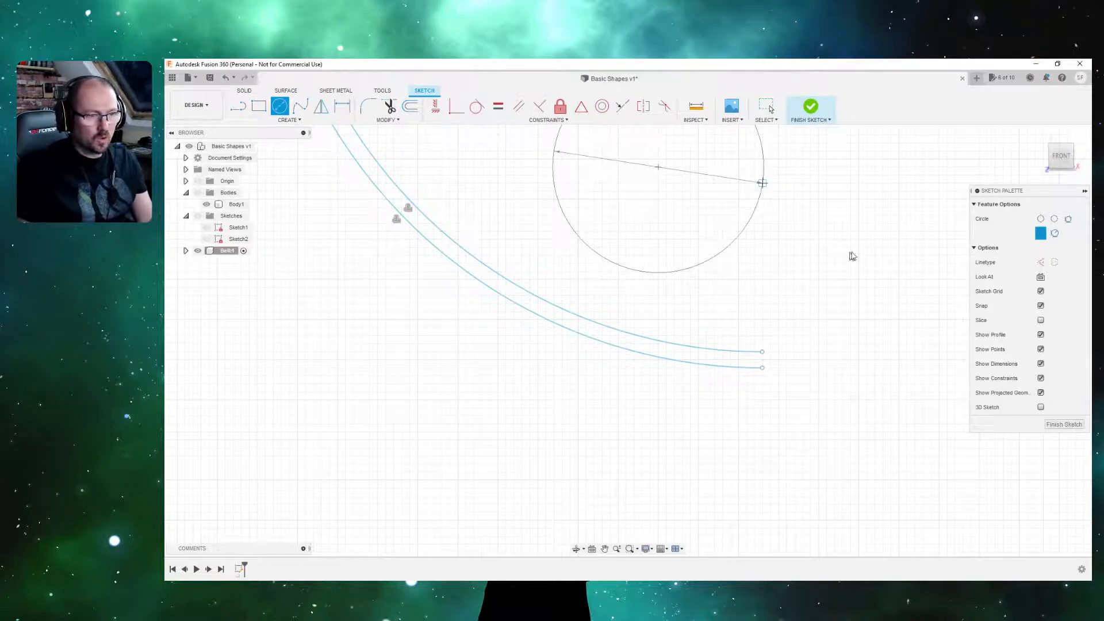
key("Escape")
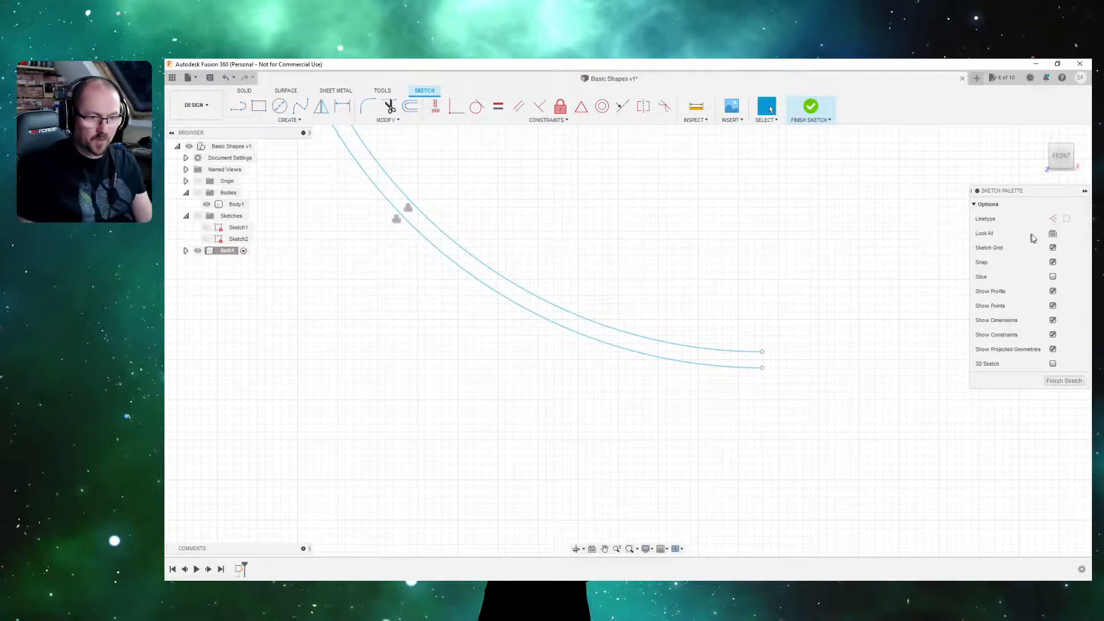
Draw a two-point circle joining the lower endpoints of the outer and inner profile curves.
key("c")
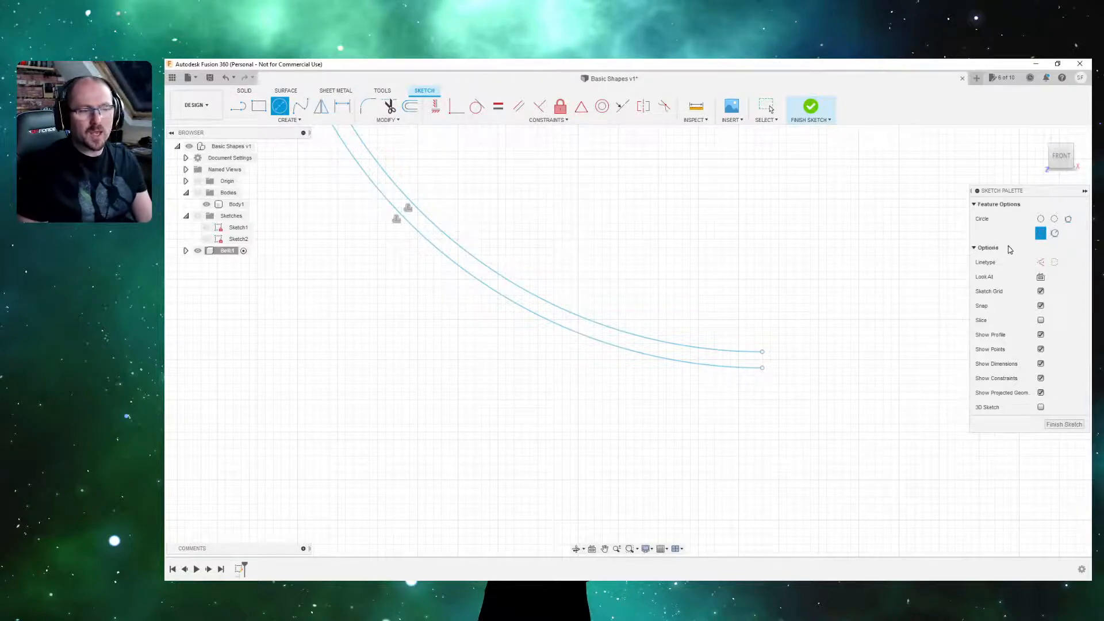
left_click(1041, 219)
scroll(767, 348, "up", 3)
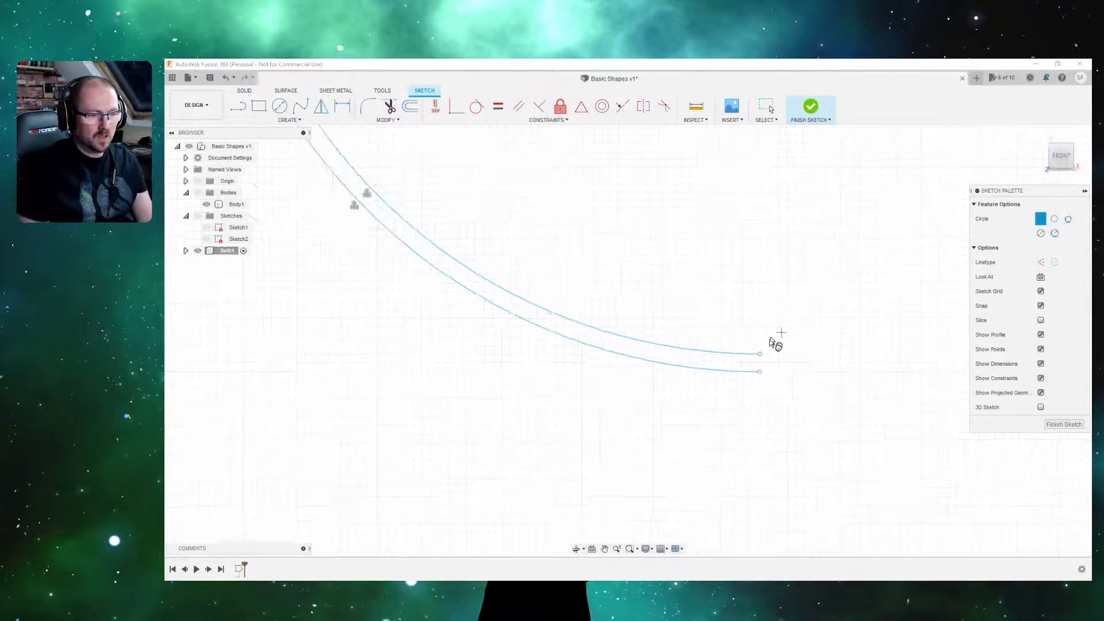
scroll(764, 351, "up", 3)
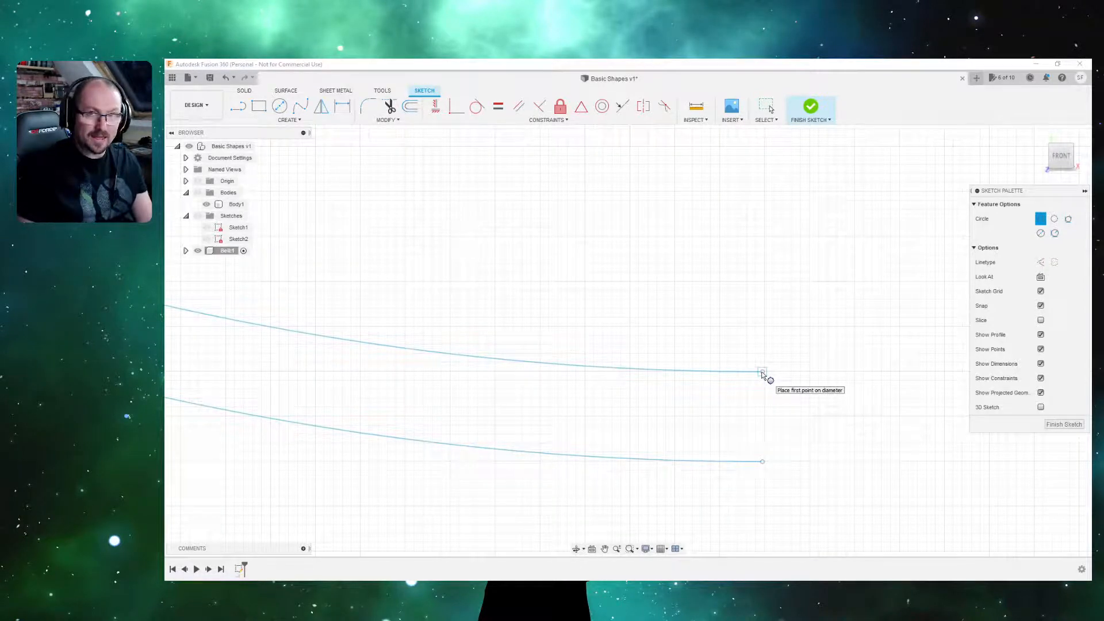
left_click(762, 373)
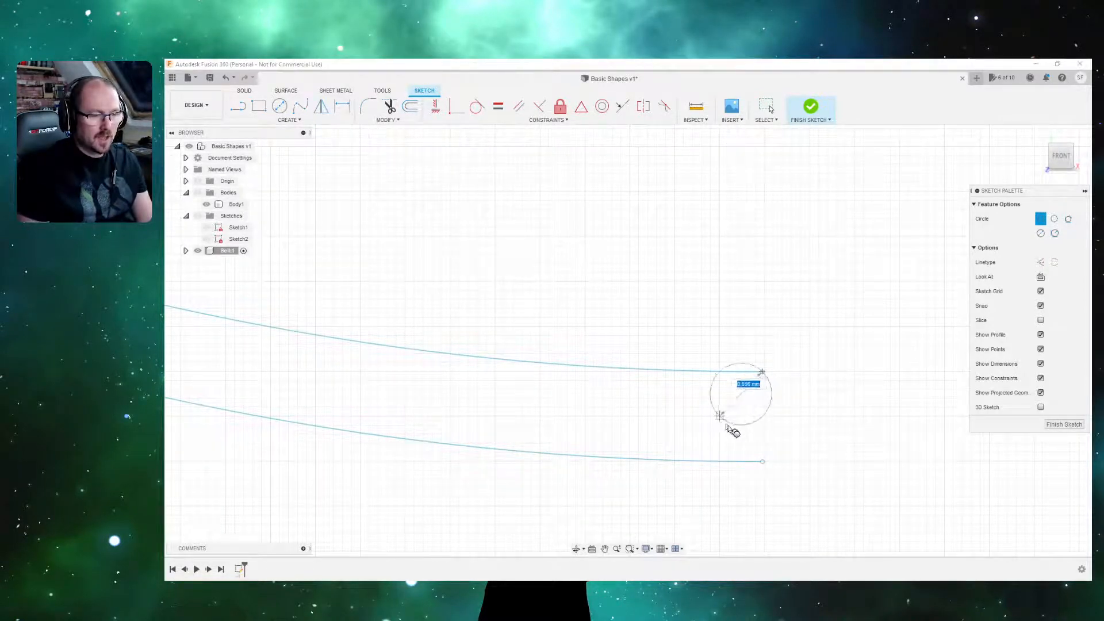
left_click(764, 464)
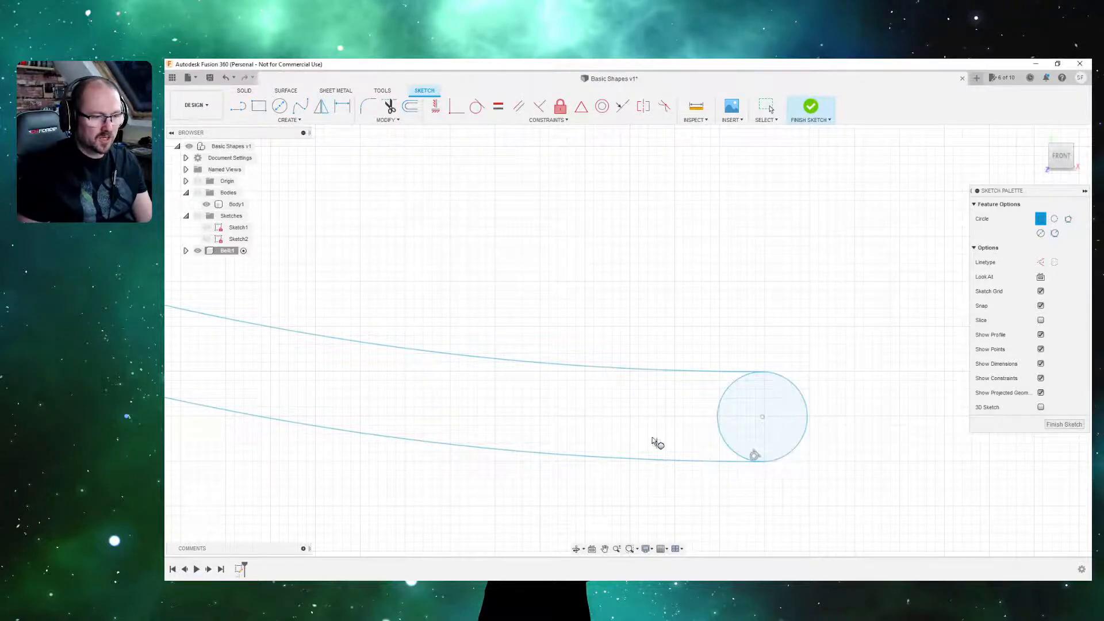
Try to close the upper end of the profile with a two-point circle between the inner and outer curve endpoints.
scroll(654, 439, "down", 5)
scroll(581, 423, "down", 4)
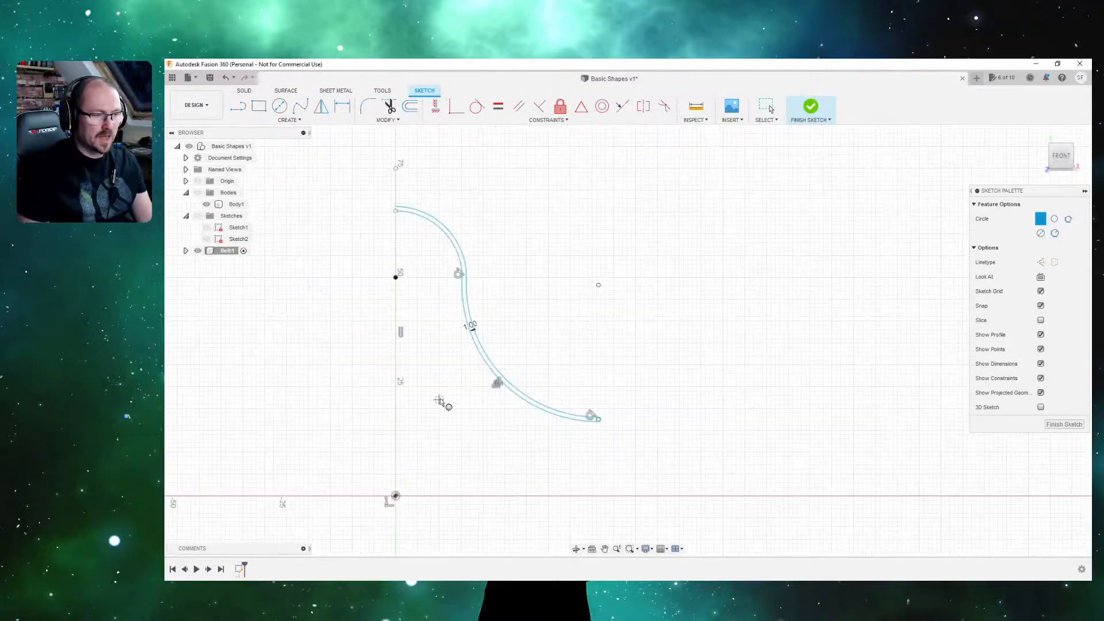
middle_click_drag(443, 399, 665, 308)
scroll(639, 254, "up", 5)
scroll(638, 253, "up", 4)
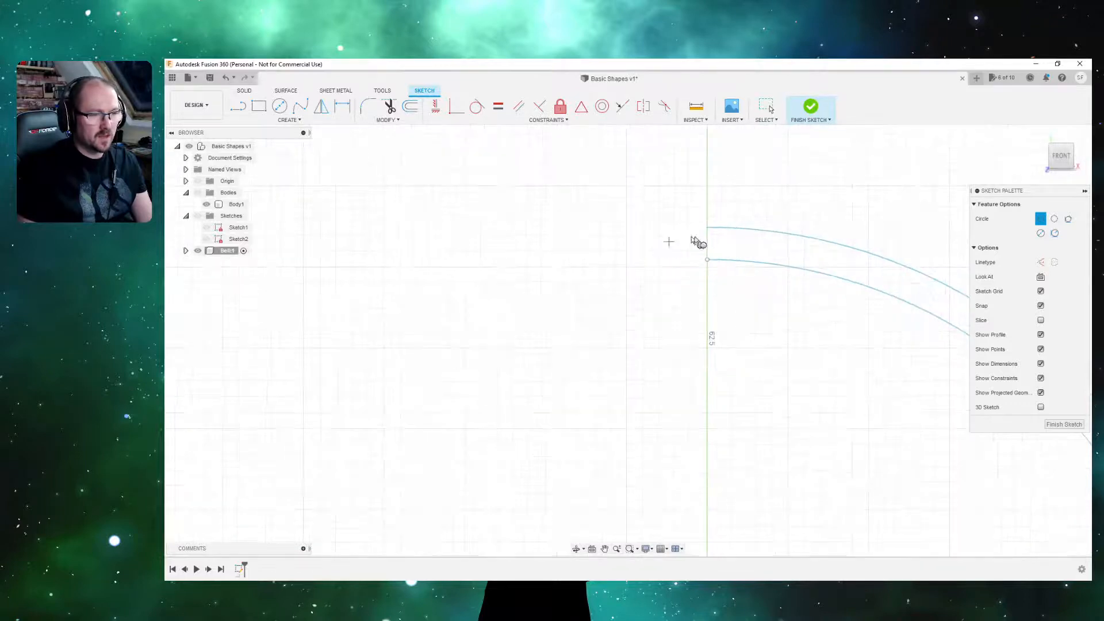
left_click(709, 260)
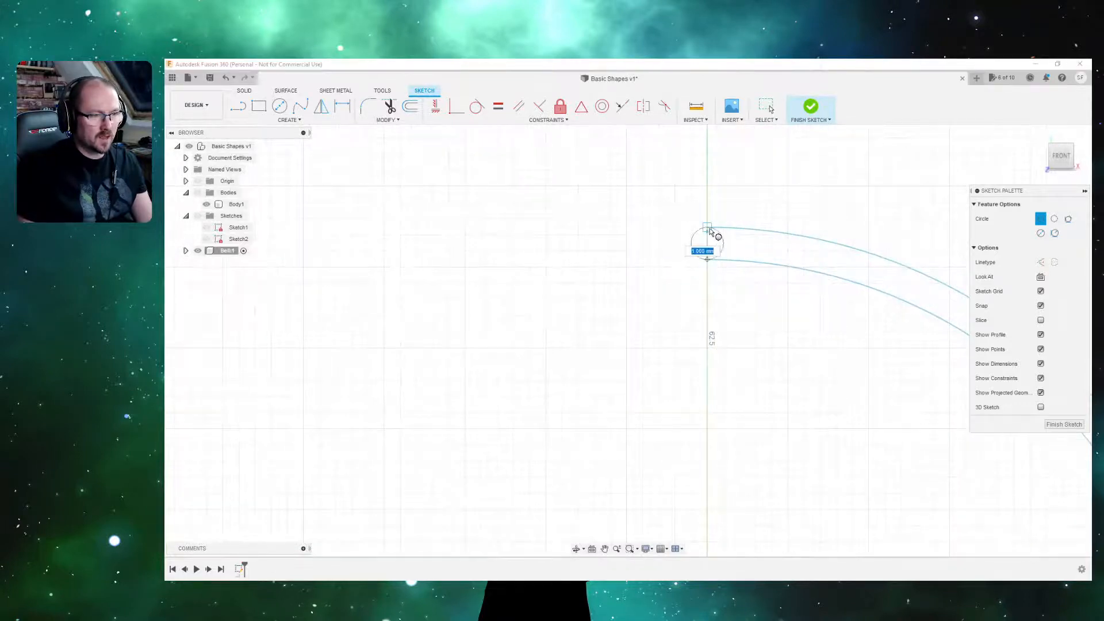
left_click(707, 228)
scroll(760, 296, "up", 1)
scroll(768, 311, "down", 3)
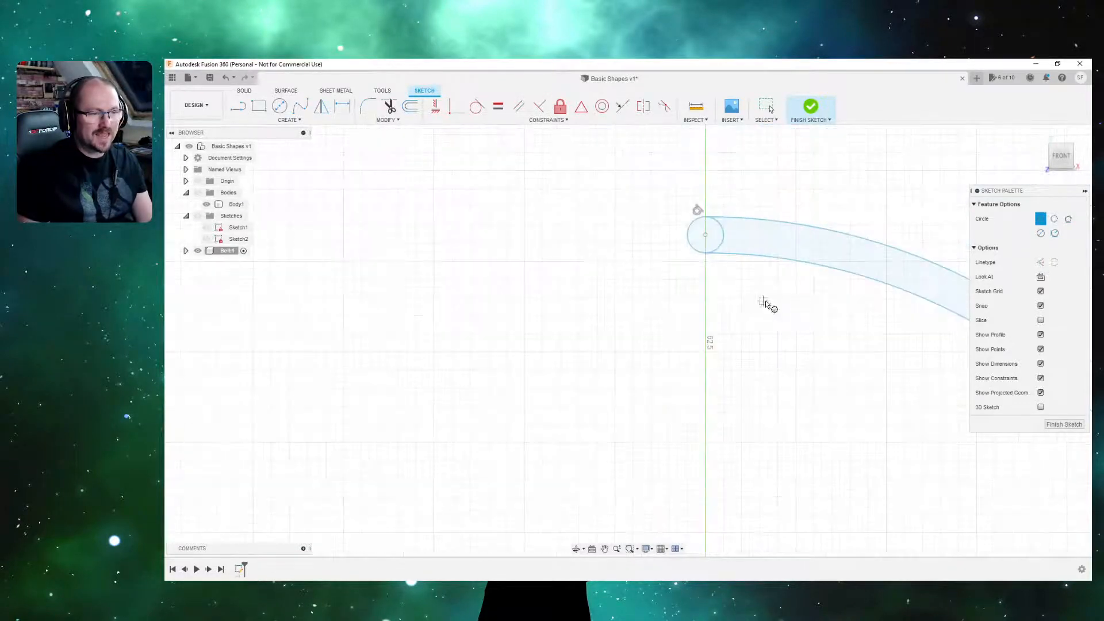
Trim away the half of the upper circle that lies inside the bell wall, and end the Trim command.
middle_click_drag(851, 333, 619, 259)
scroll(638, 268, "down", 2)
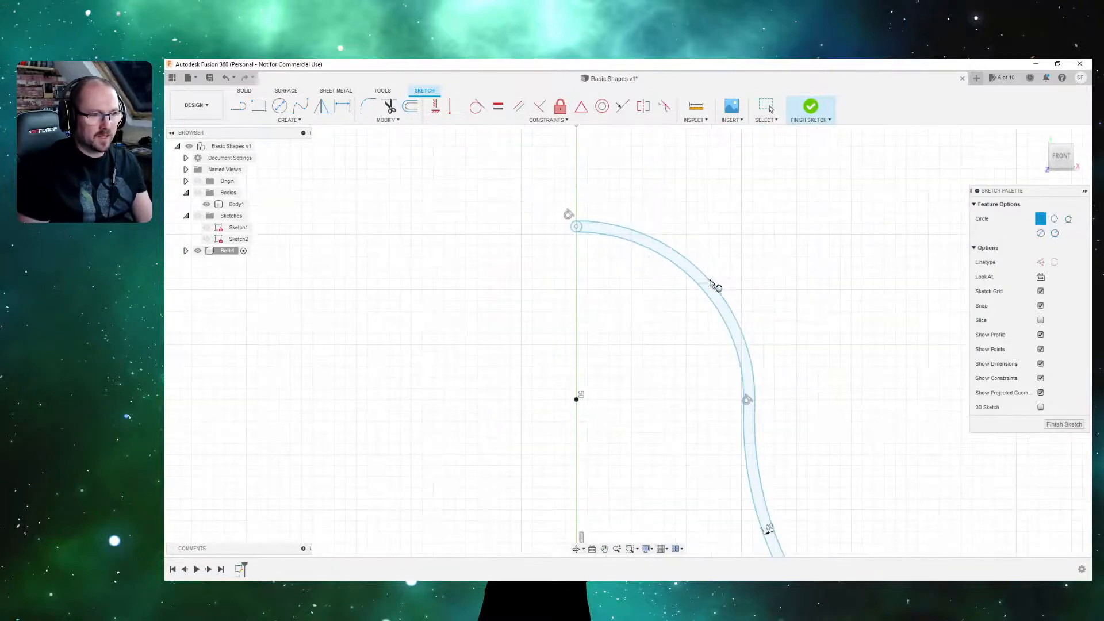
middle_click_drag(808, 317, 774, 157)
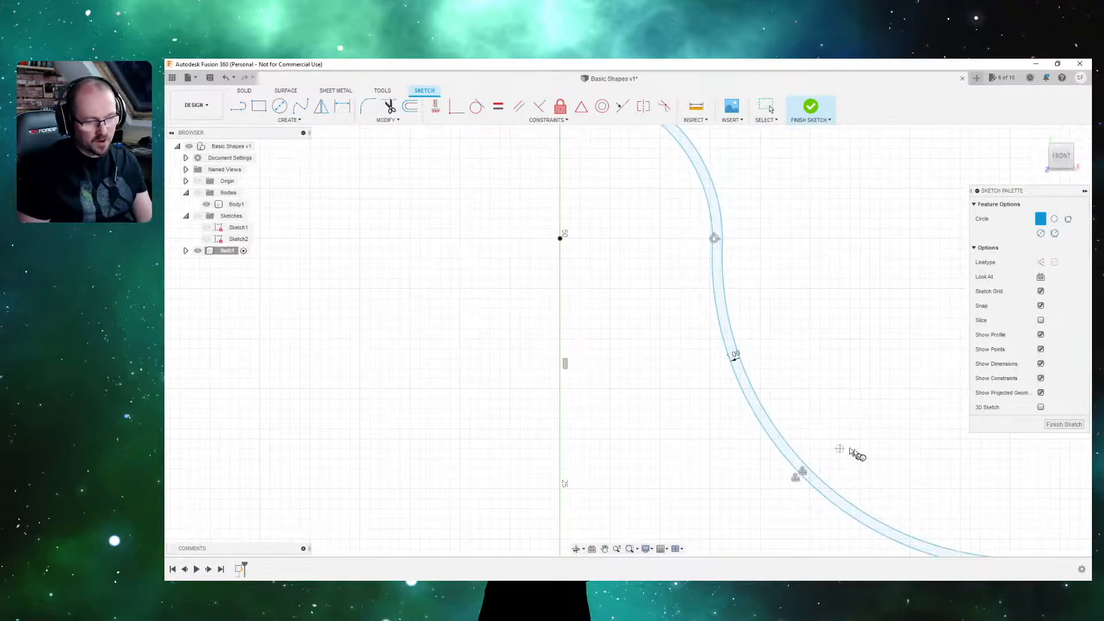
scroll(865, 423, "down", 5)
scroll(885, 452, "up", 4)
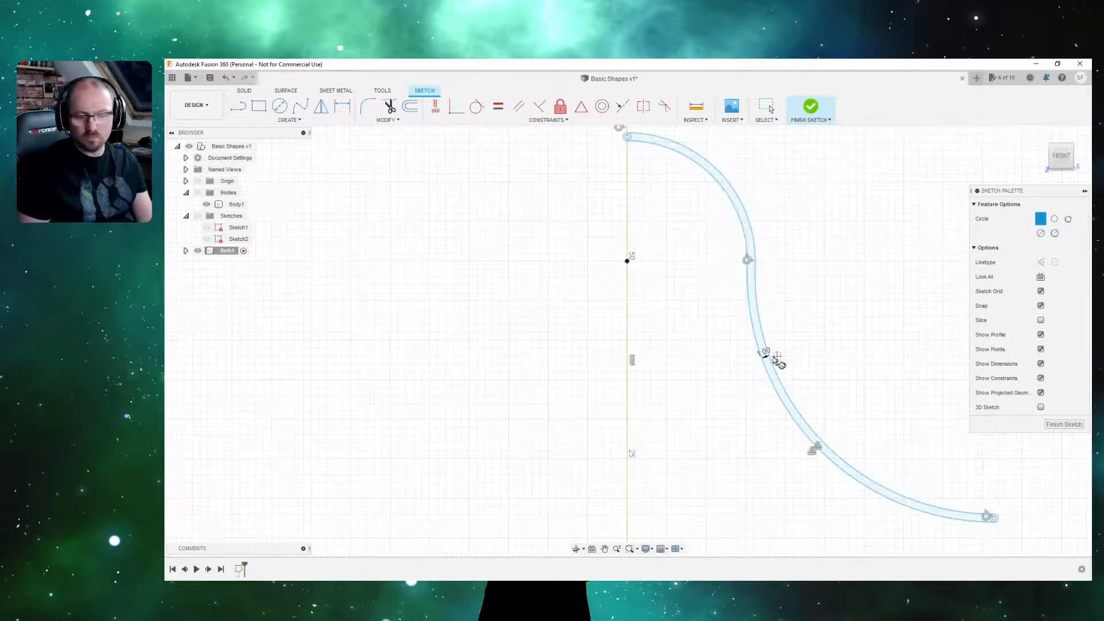
scroll(700, 323, "up", 8)
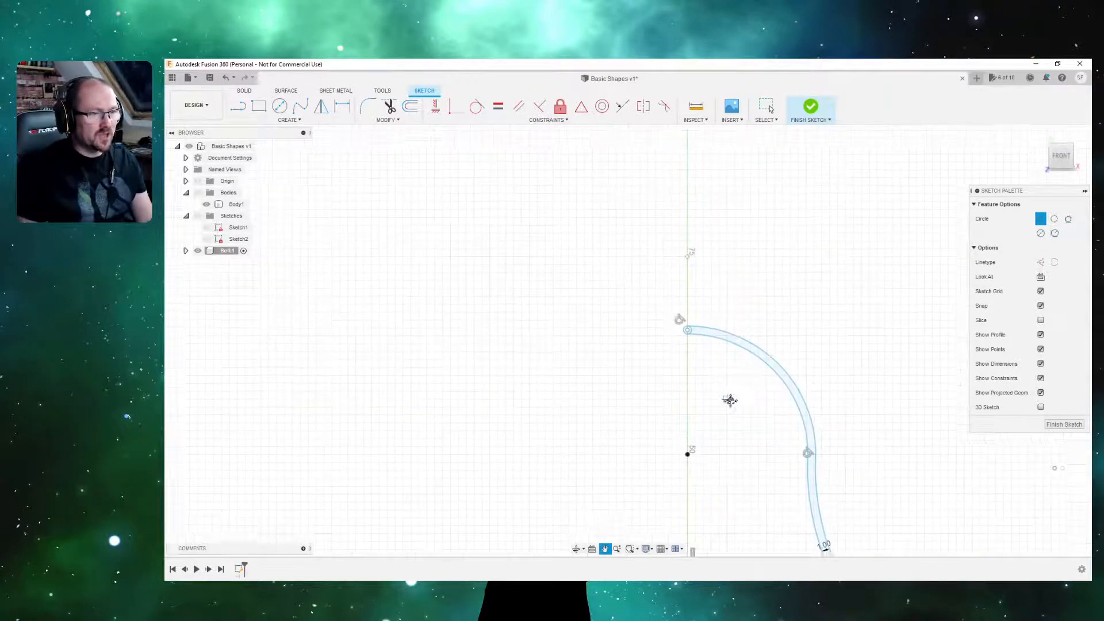
key("t")
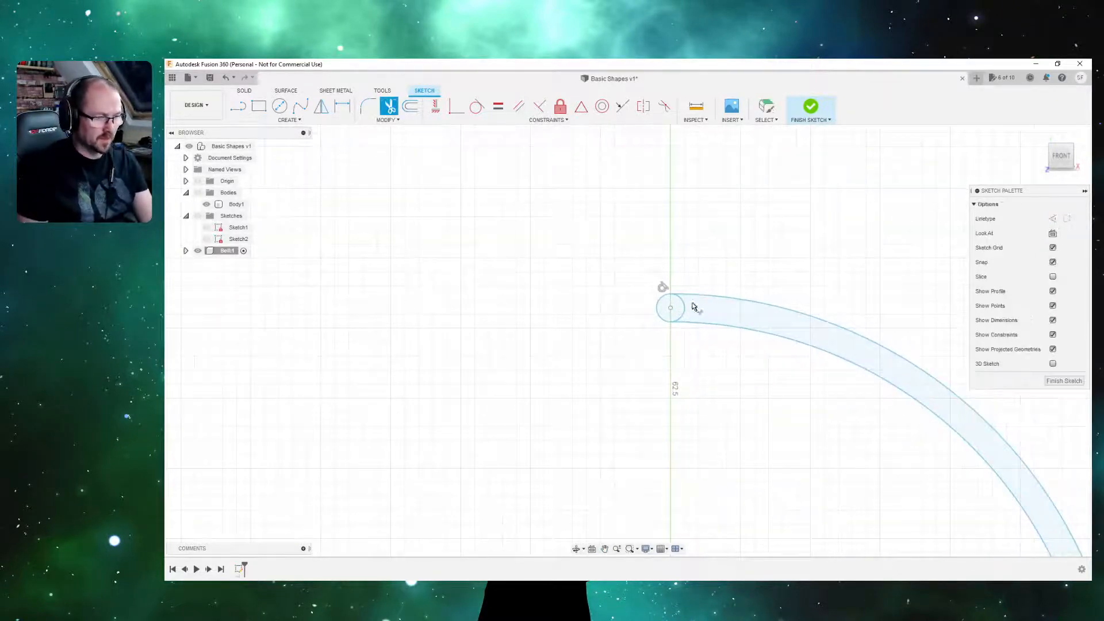
left_click(683, 311)
scroll(690, 348, "down", 6)
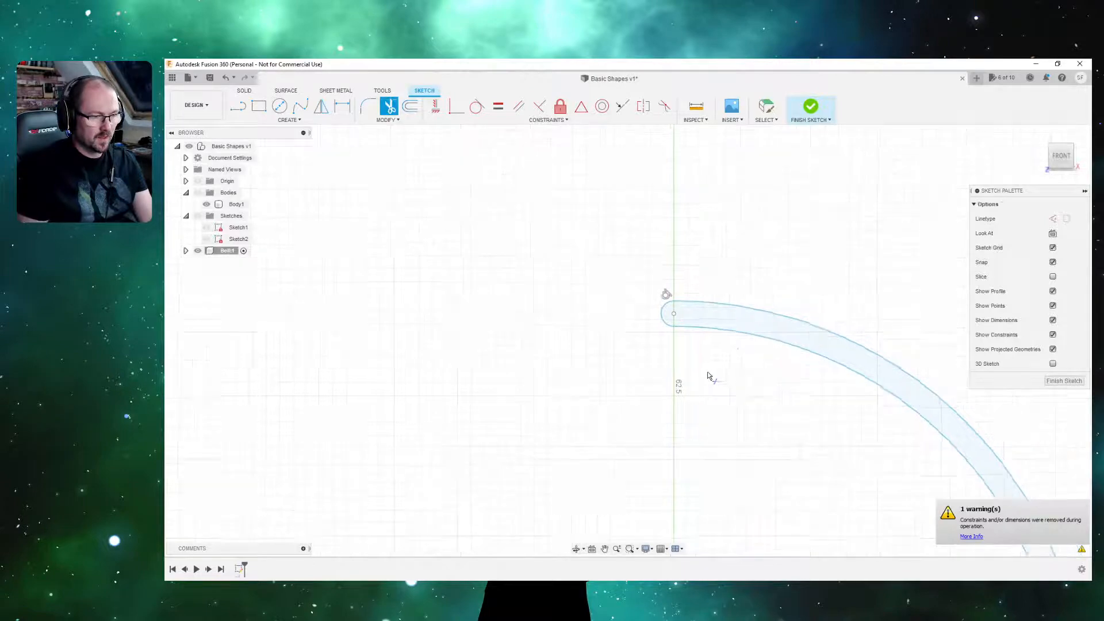
middle_click_drag(781, 468, 756, 270)
scroll(960, 409, "down", 3)
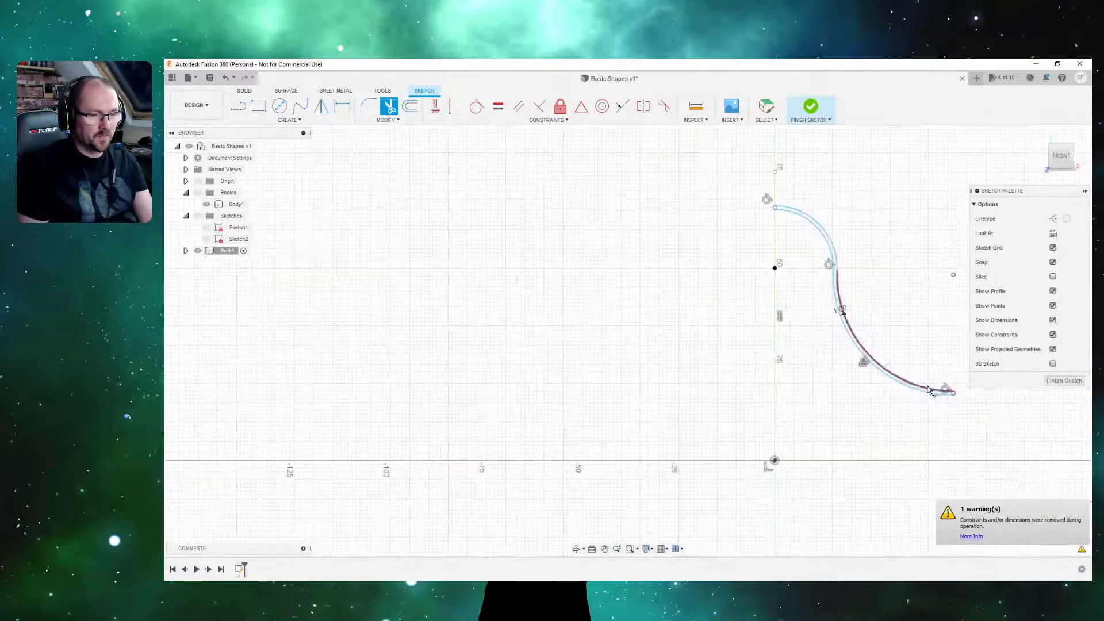
middle_click_drag(981, 407, 863, 375)
scroll(814, 355, "up", 5)
scroll(814, 355, "up", 2)
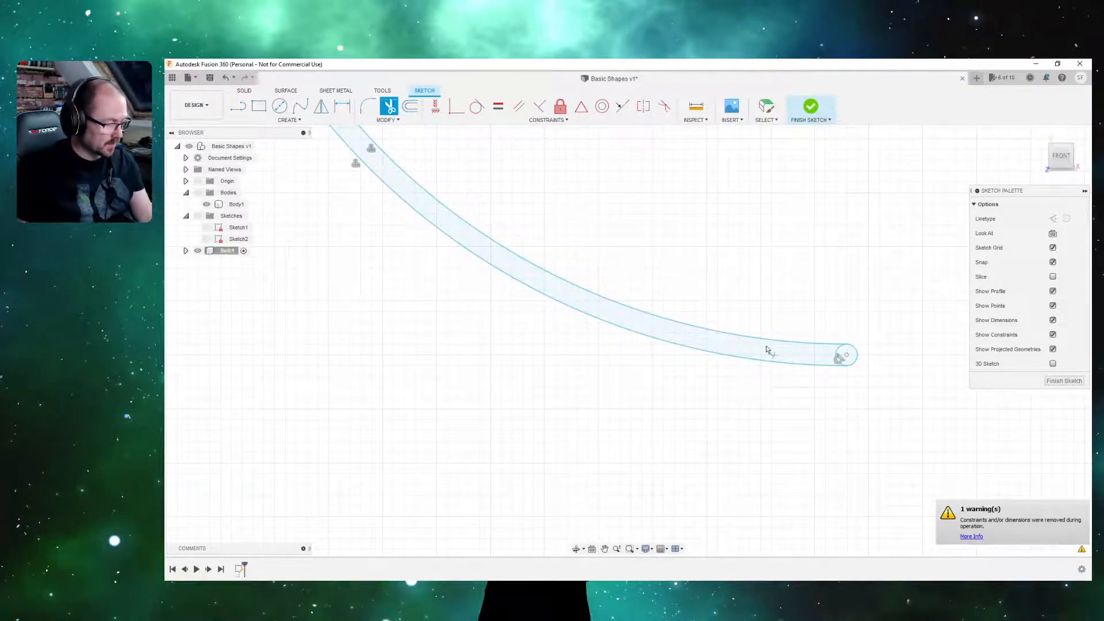
scroll(626, 294, "down", 6)
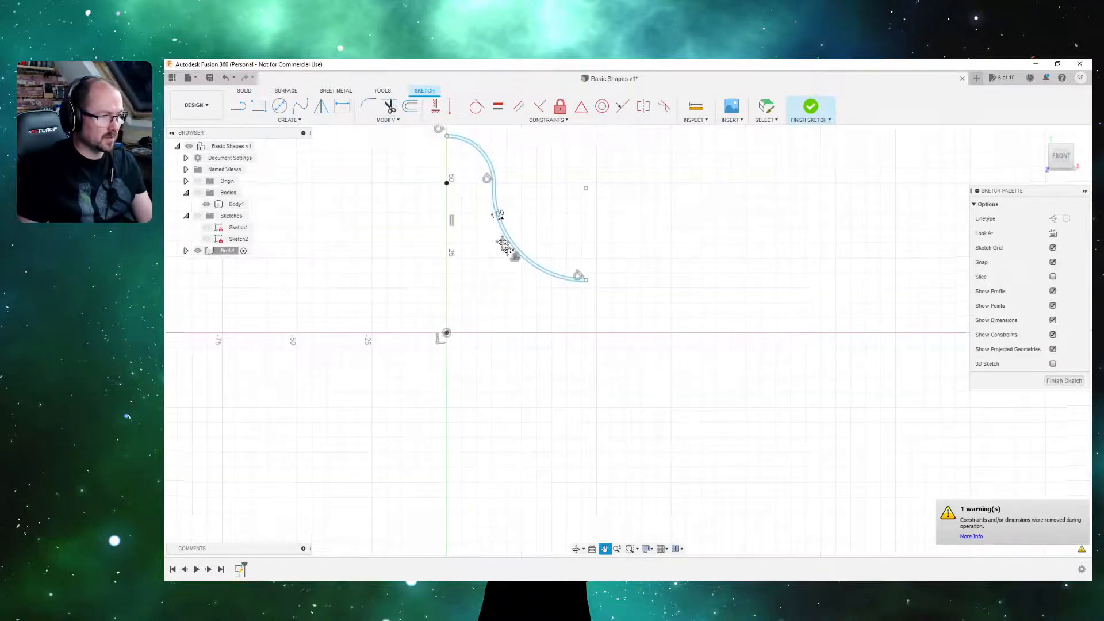
key("Escape")
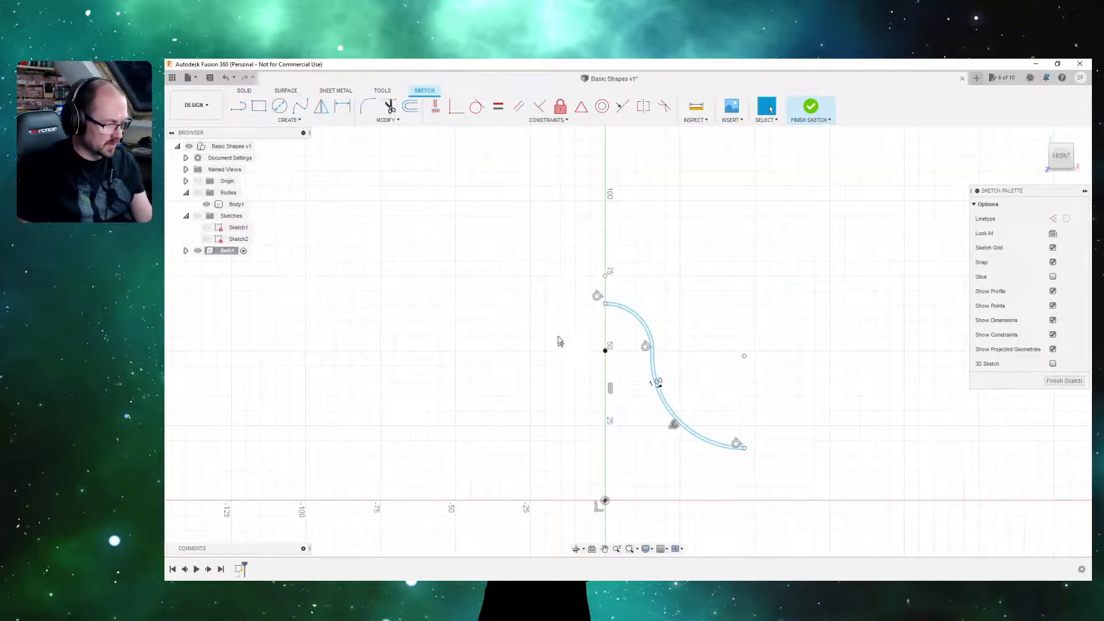
Close the upper end of the profile with a straight vertical line from the outer arc's endpoint to the inner arc's endpoint.
scroll(640, 288, "up", 5)
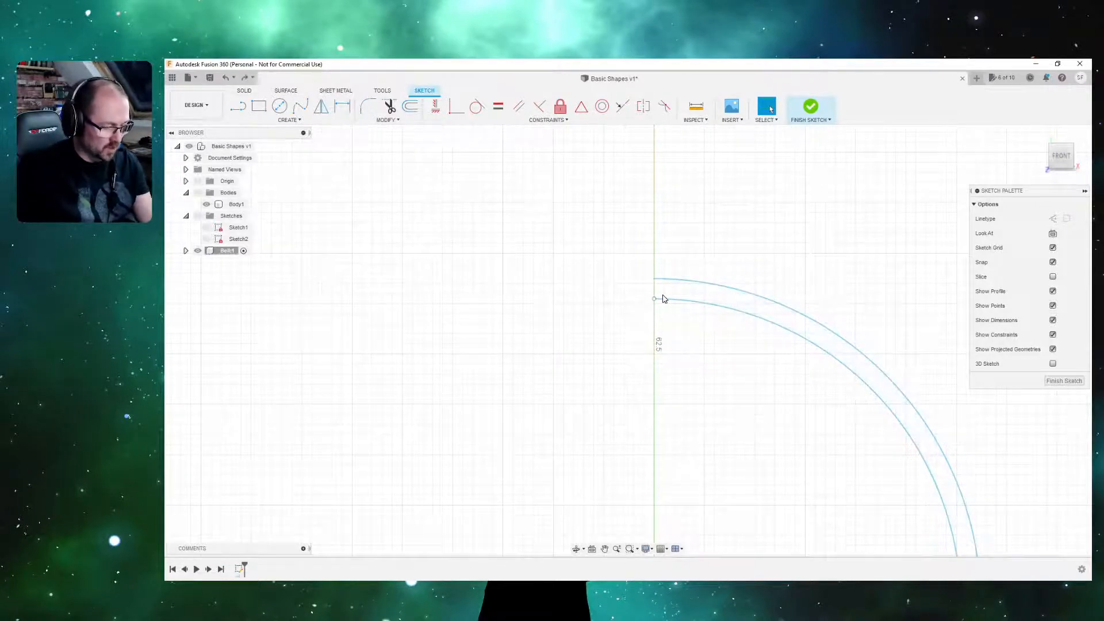
key("l")
left_click(655, 280)
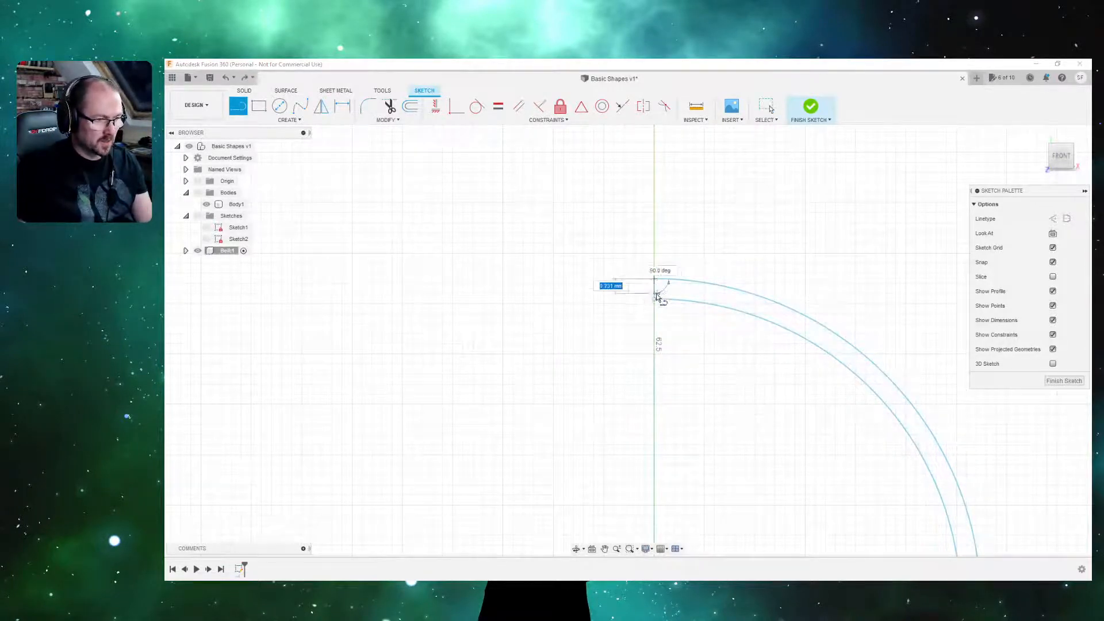
left_click(654, 298)
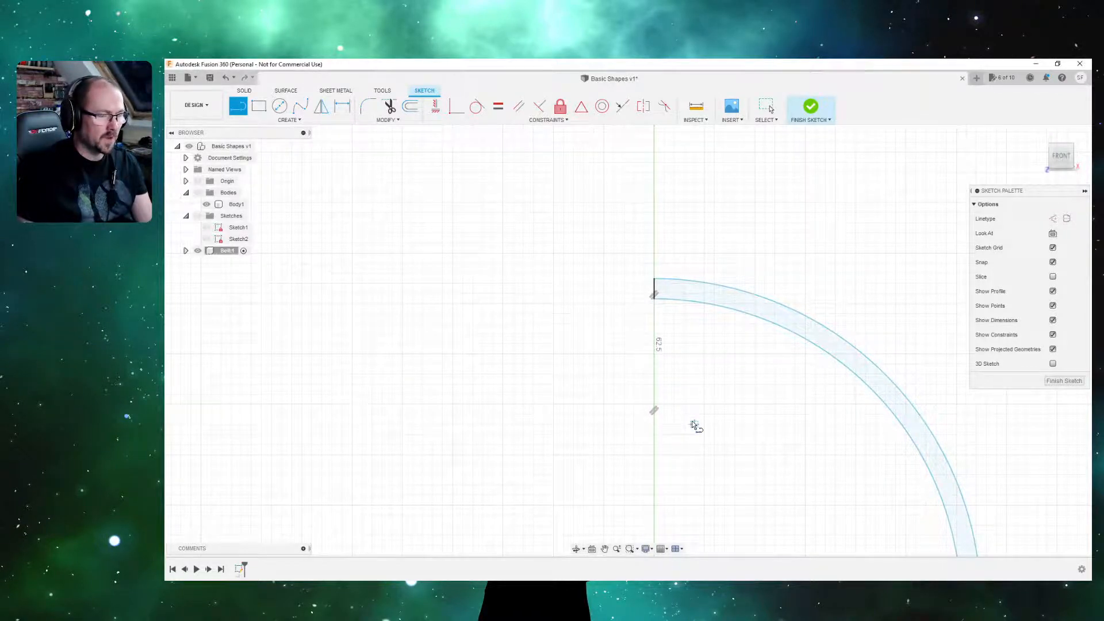
scroll(693, 423, "down", 5)
key("Escape")
Trim away the half of the lower circle that lies inside the bell wall, leaving a rounded rim.
middle_click_drag(670, 449, 575, 305)
scroll(644, 413, "down", 1)
middle_click_drag(644, 413, 599, 337)
key("l")
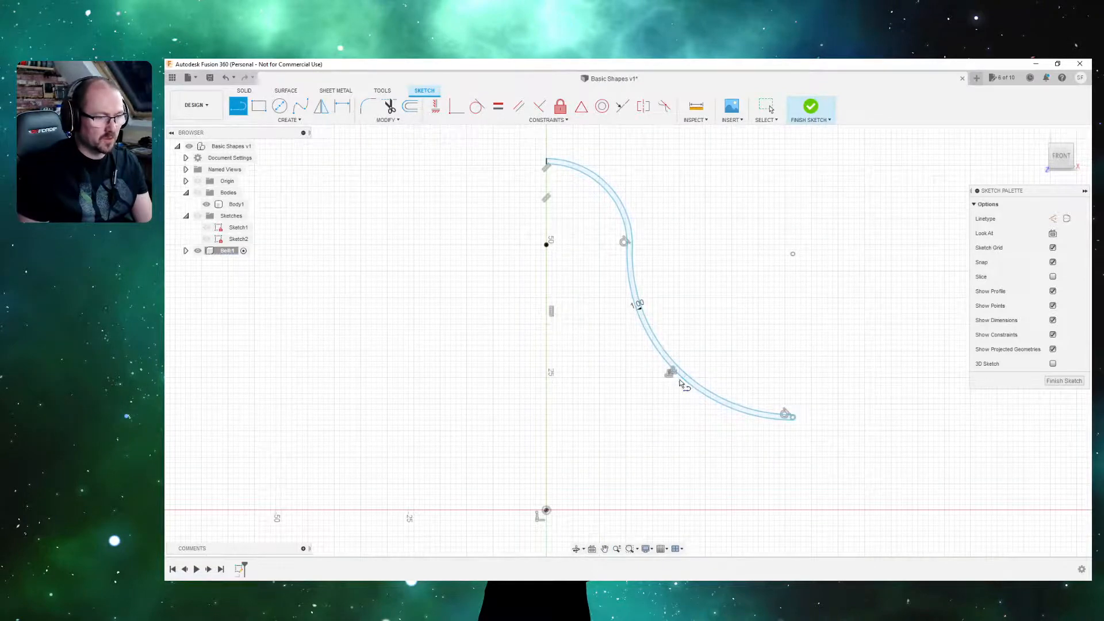
scroll(742, 392, "up", 5)
key("t")
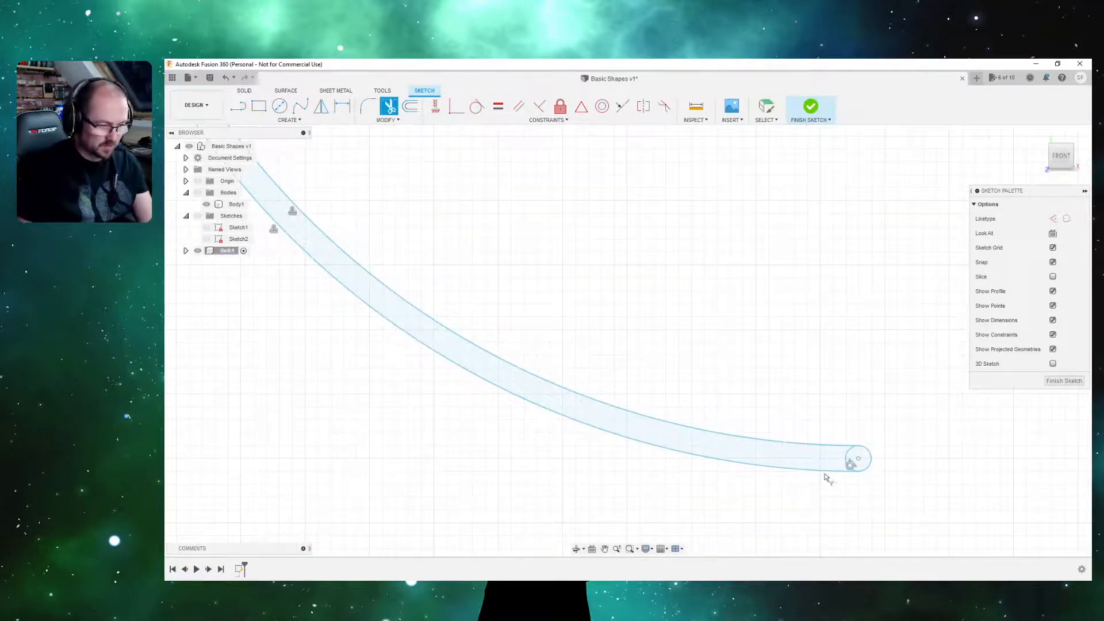
left_click(857, 459)
scroll(745, 452, "down", 4)
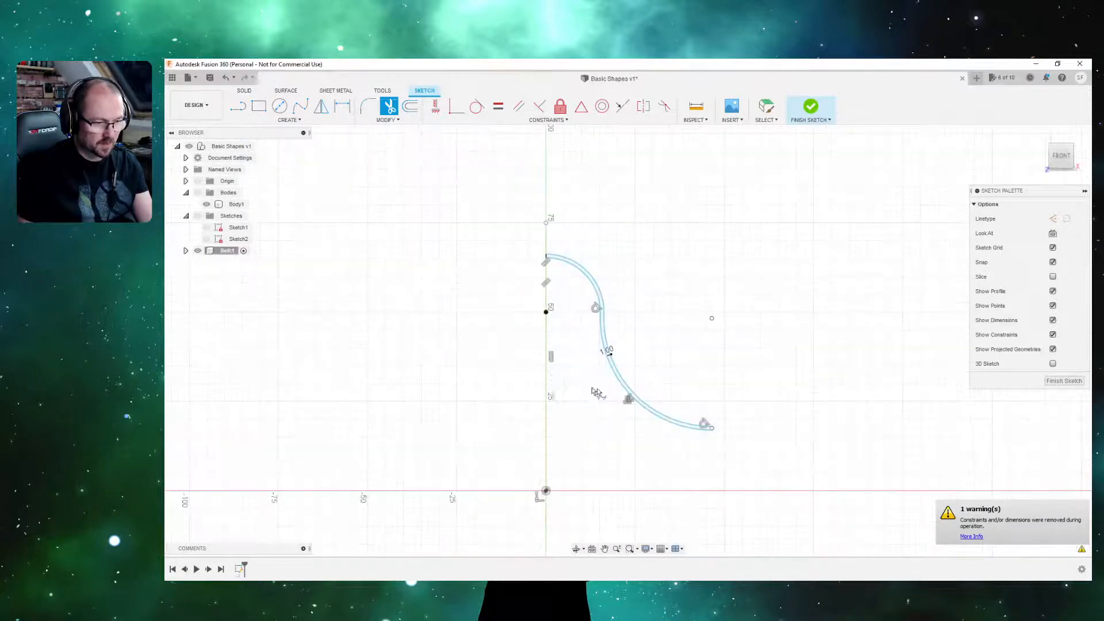
middle_click_drag(596, 392, 669, 476)
scroll(670, 468, "up", 5)
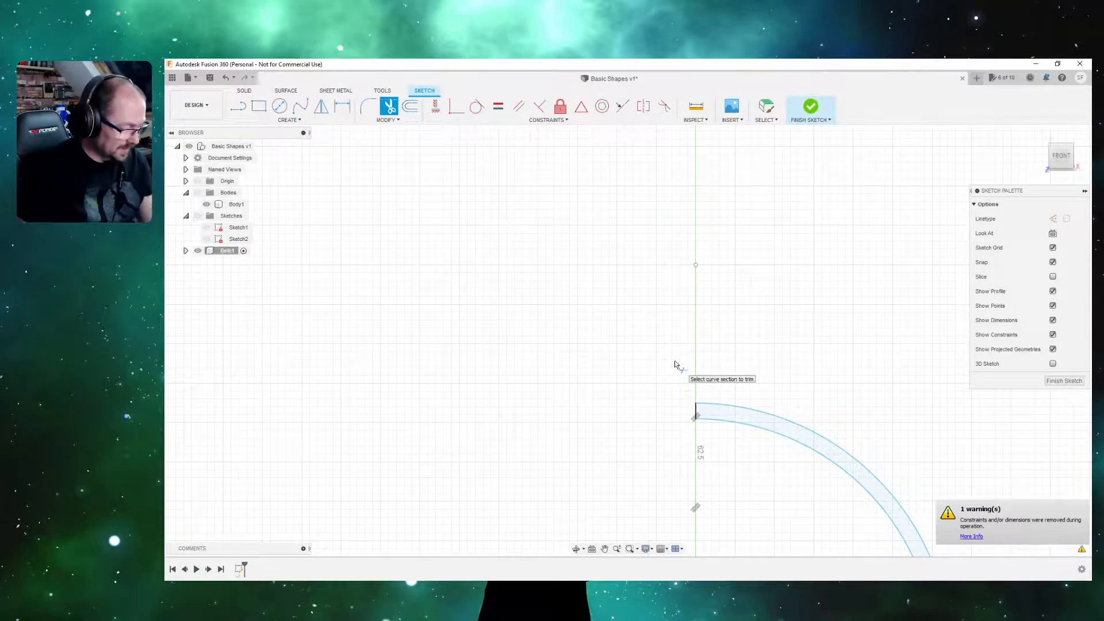
Draw a vertical line 3 mm long upward from the outer arc's upper endpoint along the vertical axis.
key("l")
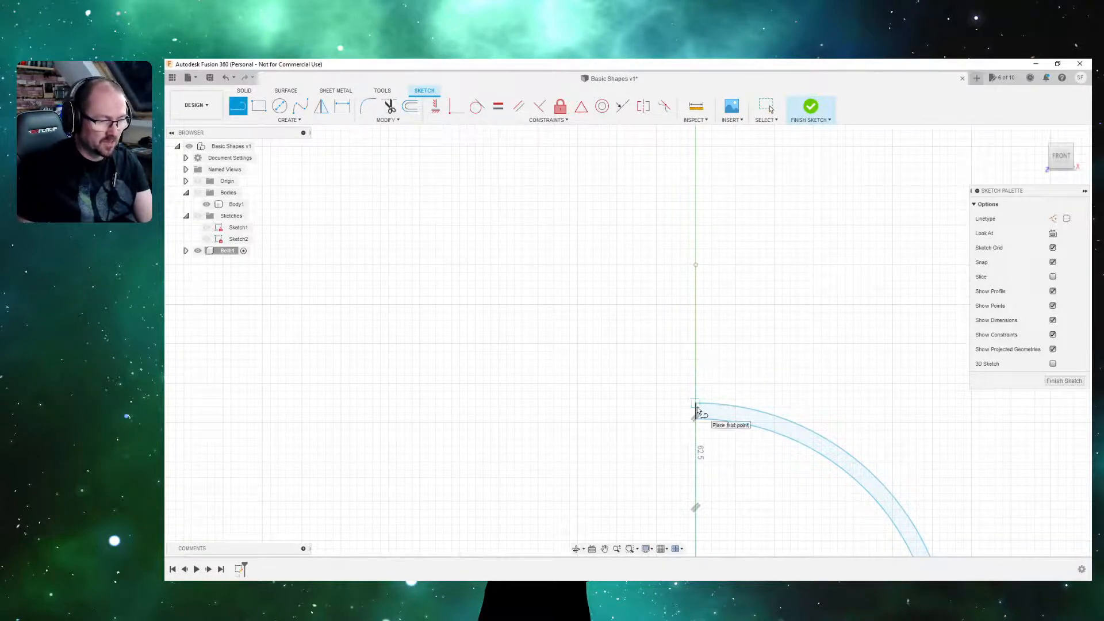
left_click(696, 405)
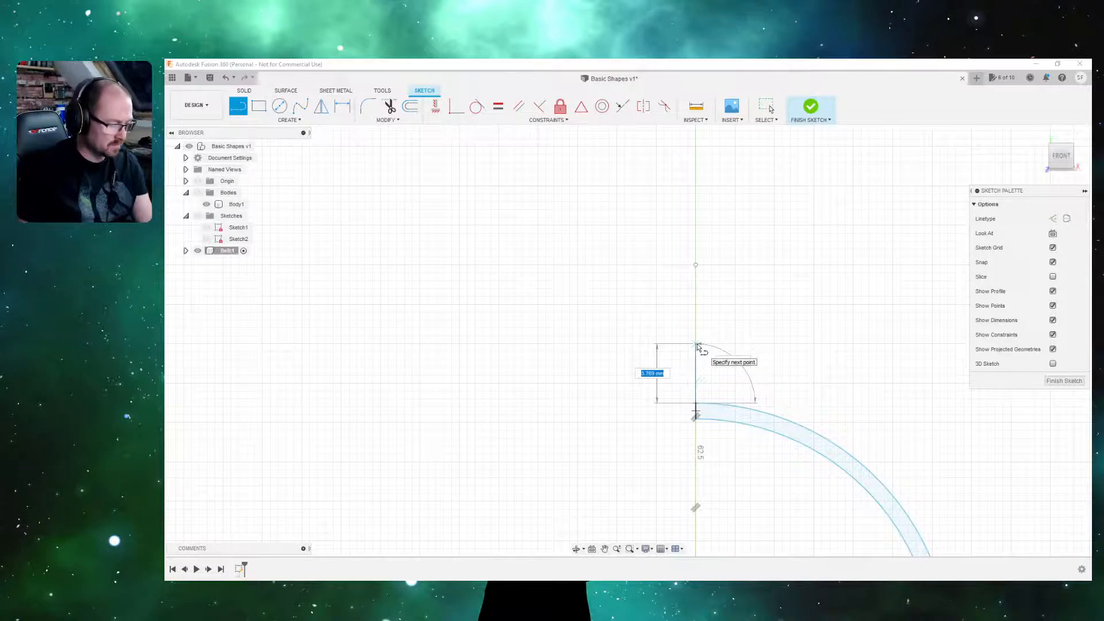
type("3")
key("Tab")
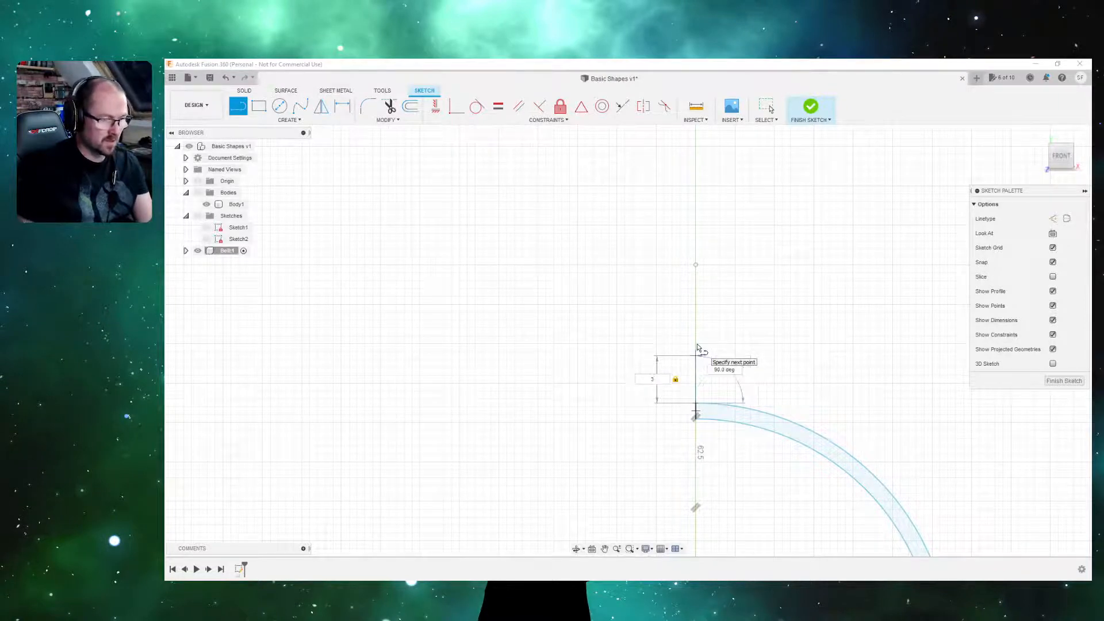
left_click(704, 355)
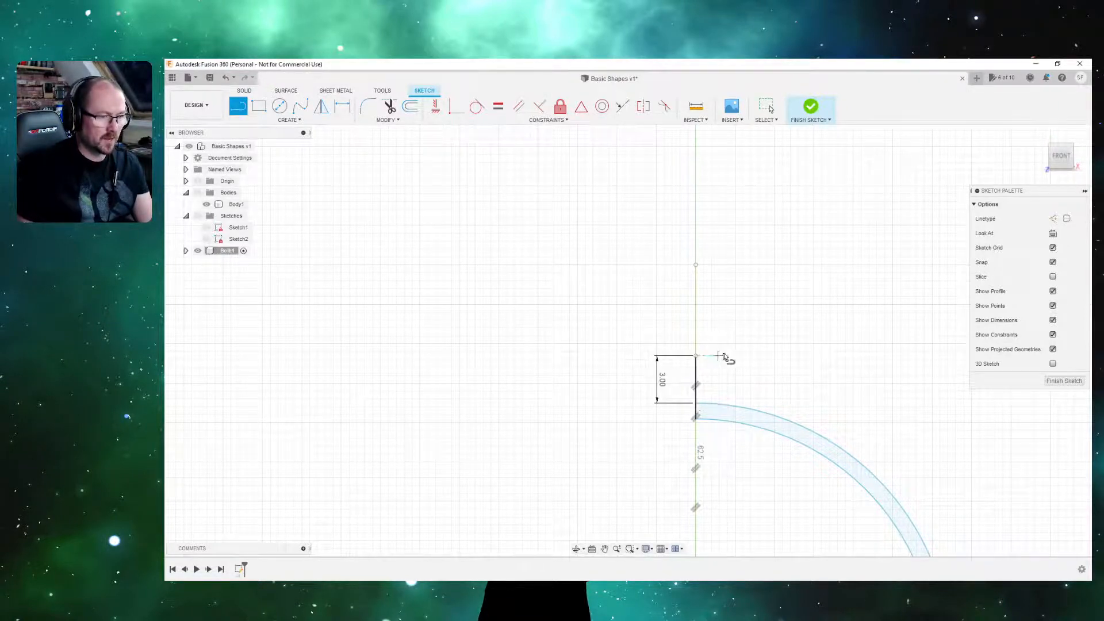
key("Escape")
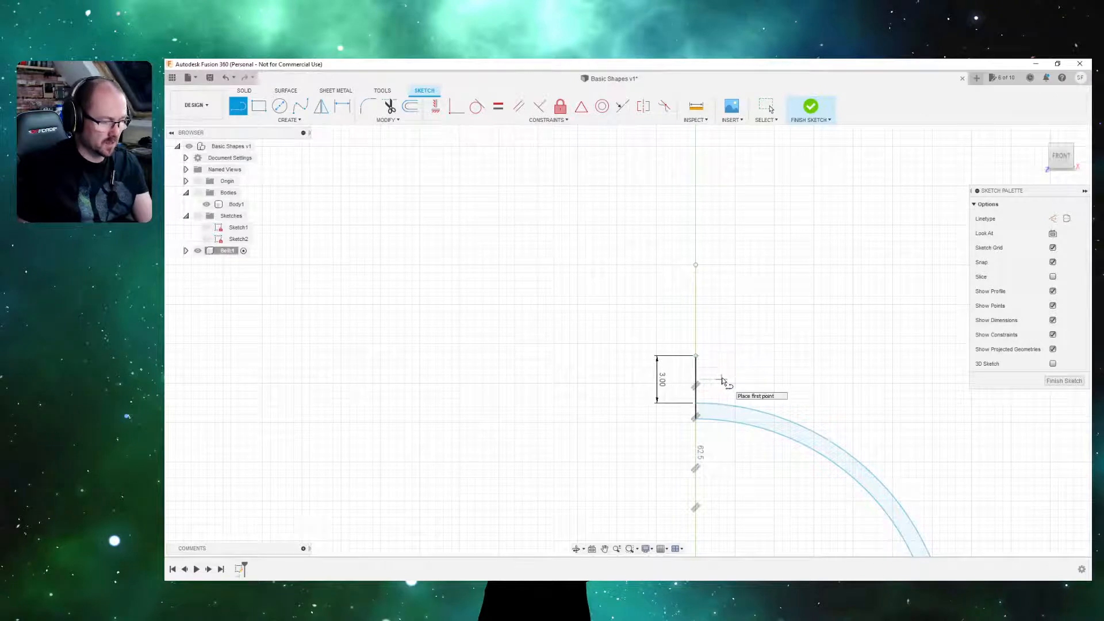
Draw a 3 mm horizontal line from the vertical line's upper end and a vertical line down to the outer arc, closing the knob profile.
left_click(697, 357)
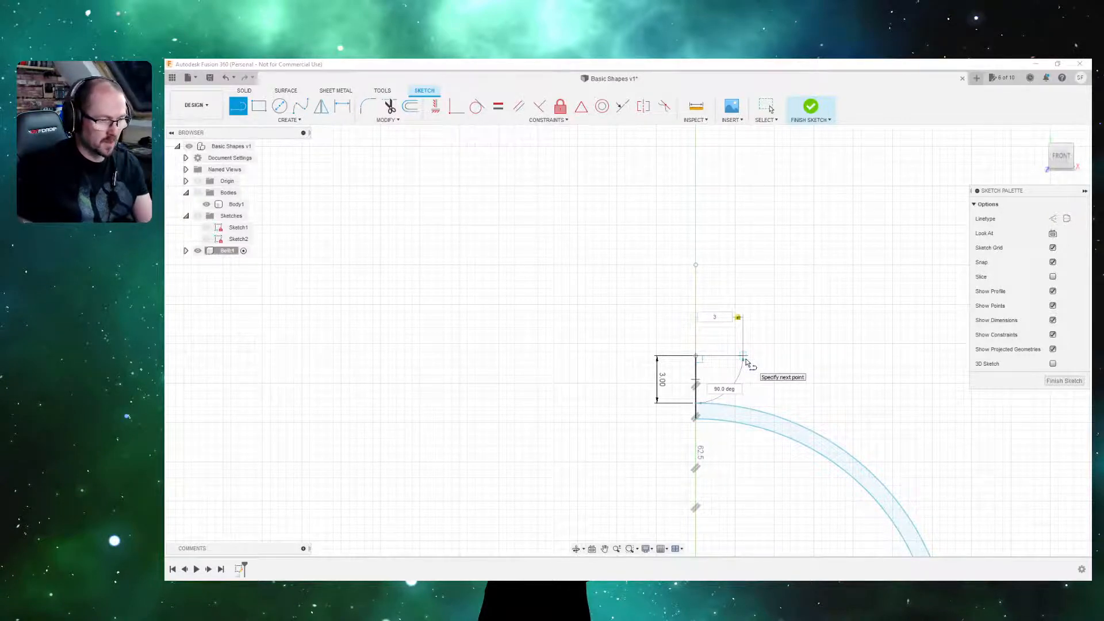
type("3")
key("Return")
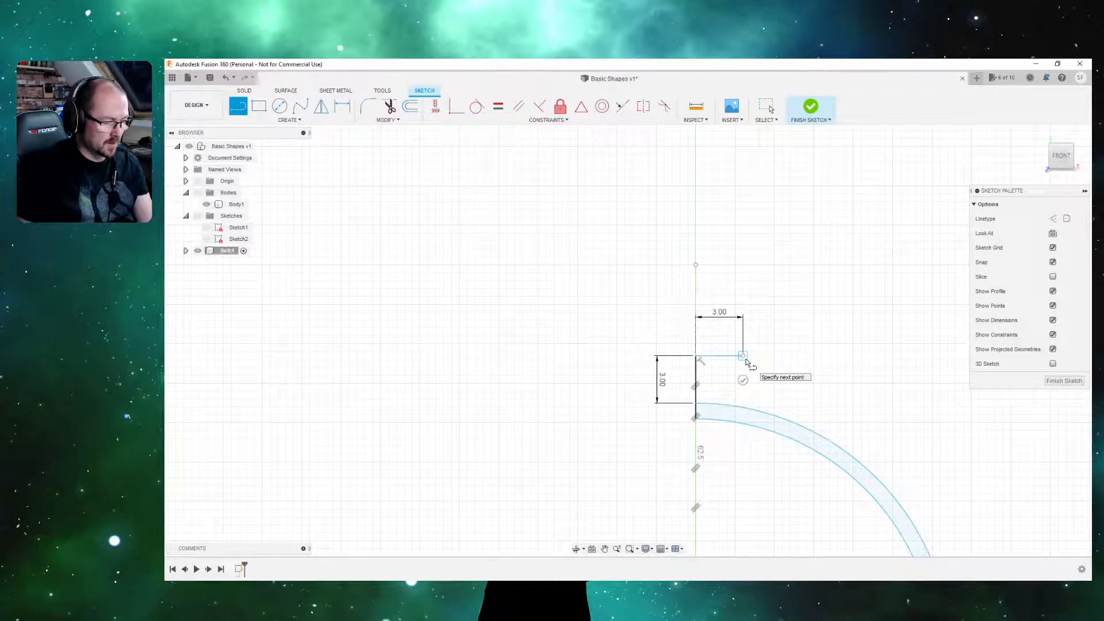
left_click(744, 408)
Try to trim the short vertical segment between the inner and outer arcs at the axis, and undo the trim.
key("t")
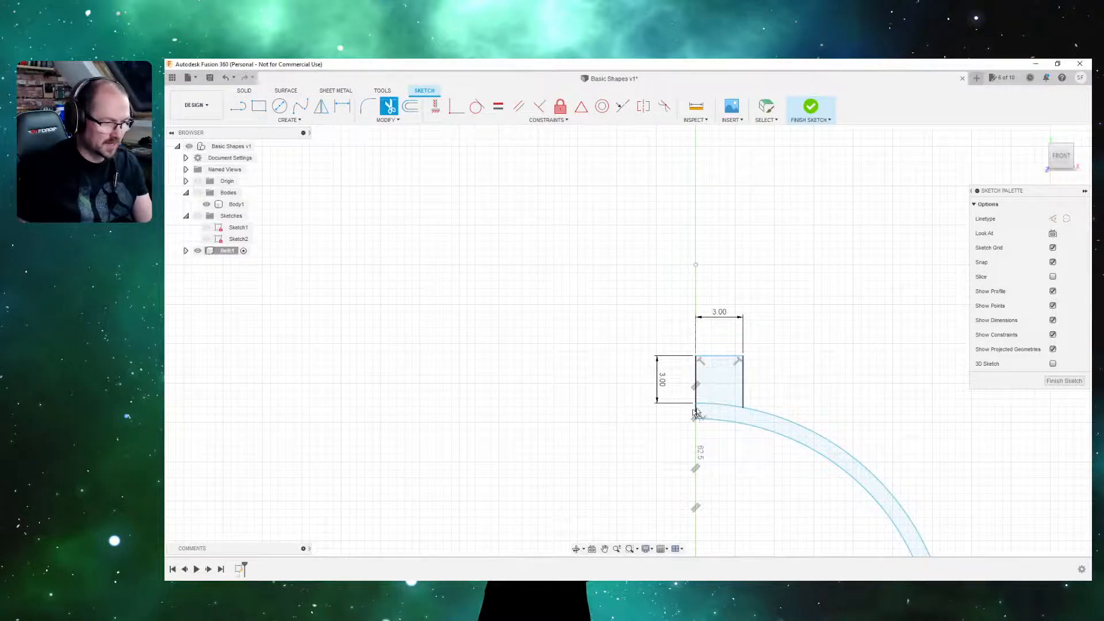
left_click(697, 413)
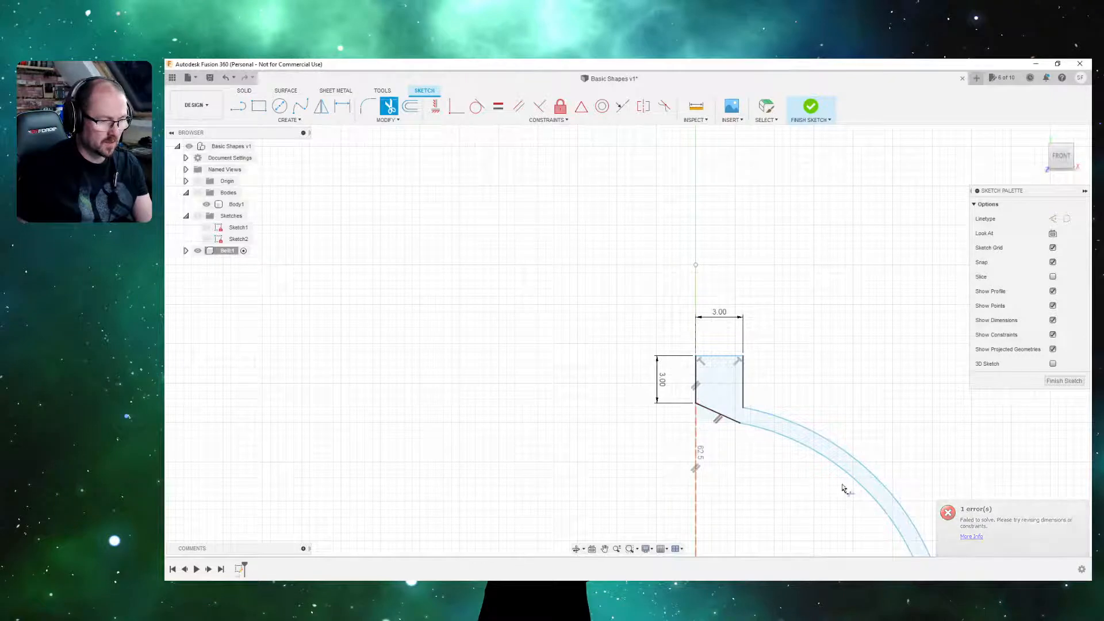
key("Escape")
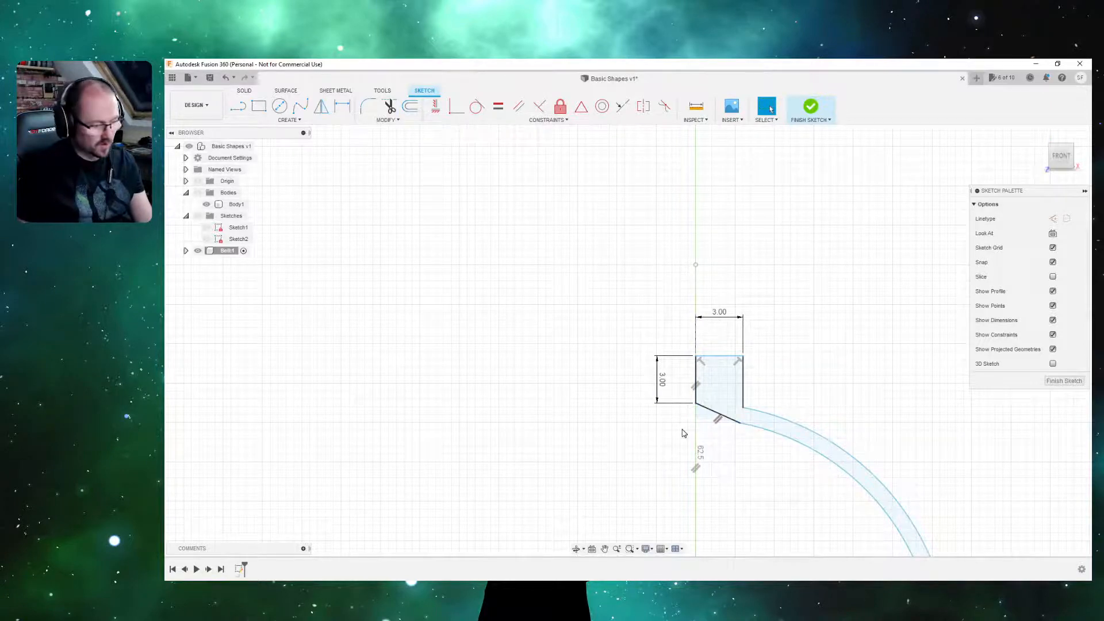
key("ctrl+z")
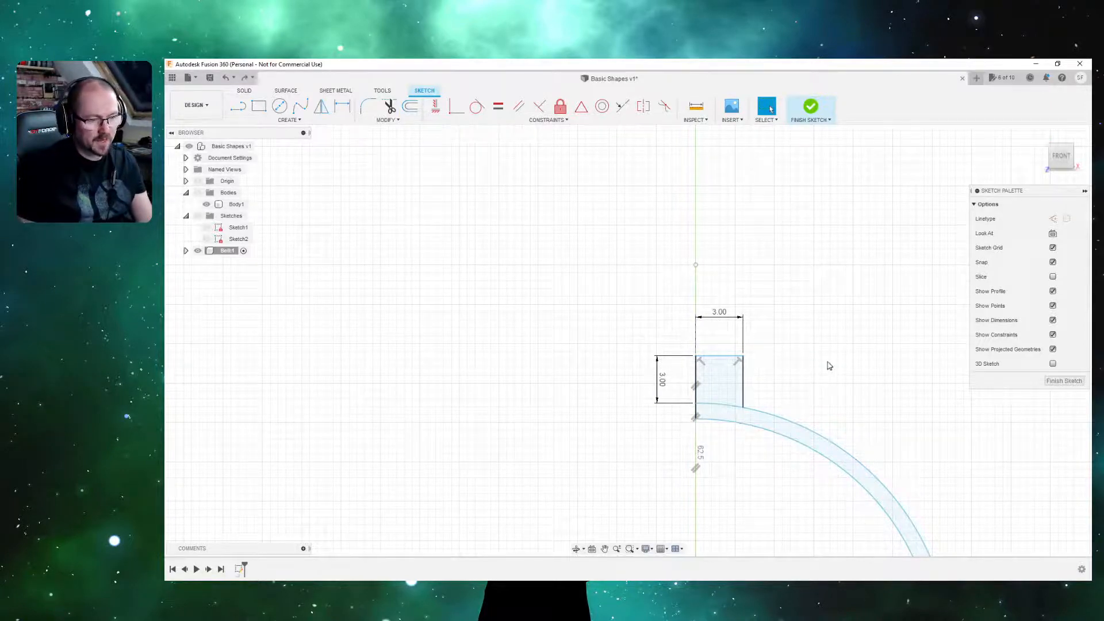
Finish the bell profile sketch.
scroll(811, 338, "down", 3)
mouse_move(820, 368)
middle_mouse_down()
mouse_move(803, 249)
mouse_move(802, 259)
middle_mouse_up()
left_click(810, 106)
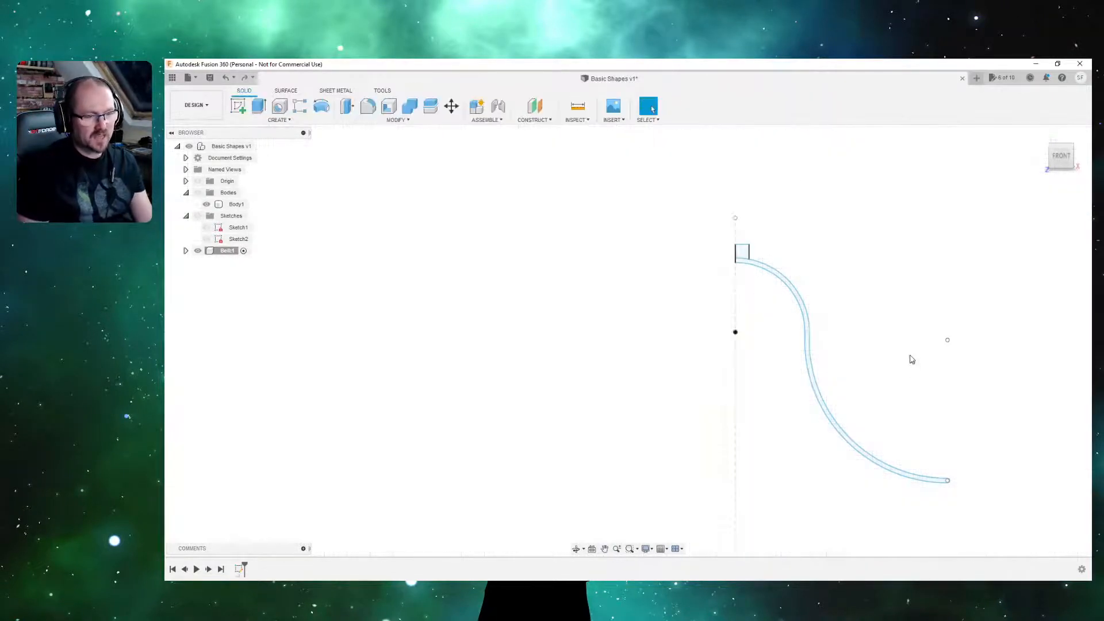
Revolve the bell wall and knob profiles 360 degrees around the vertical axis as a new body.
middle_click_drag(910, 360, 621, 321, "shift")
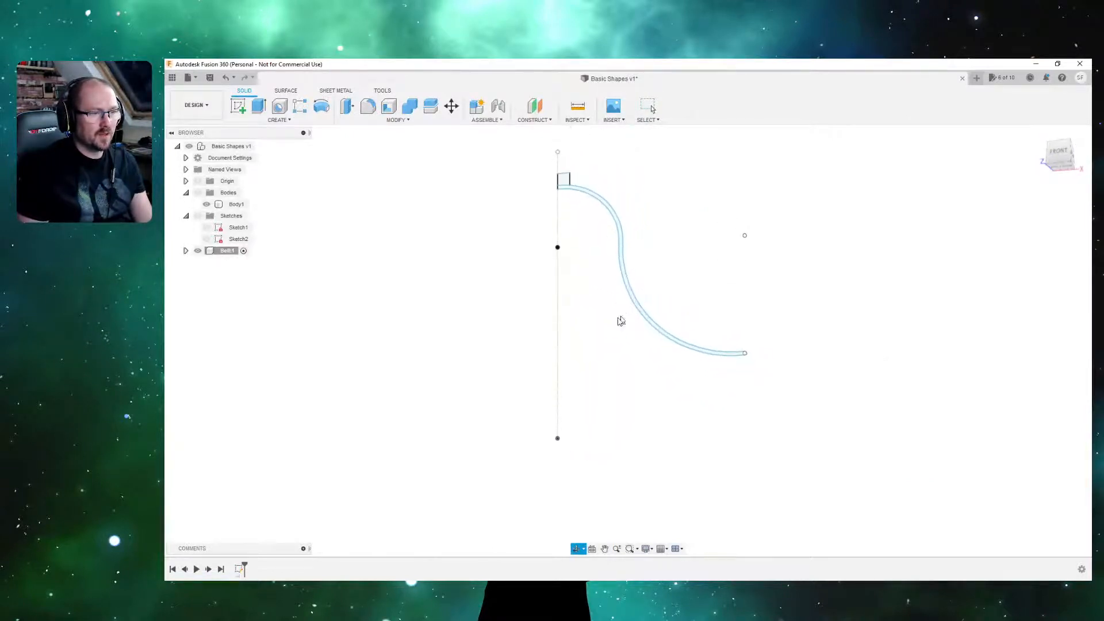
middle_click_drag(552, 276, 589, 443, "shift")
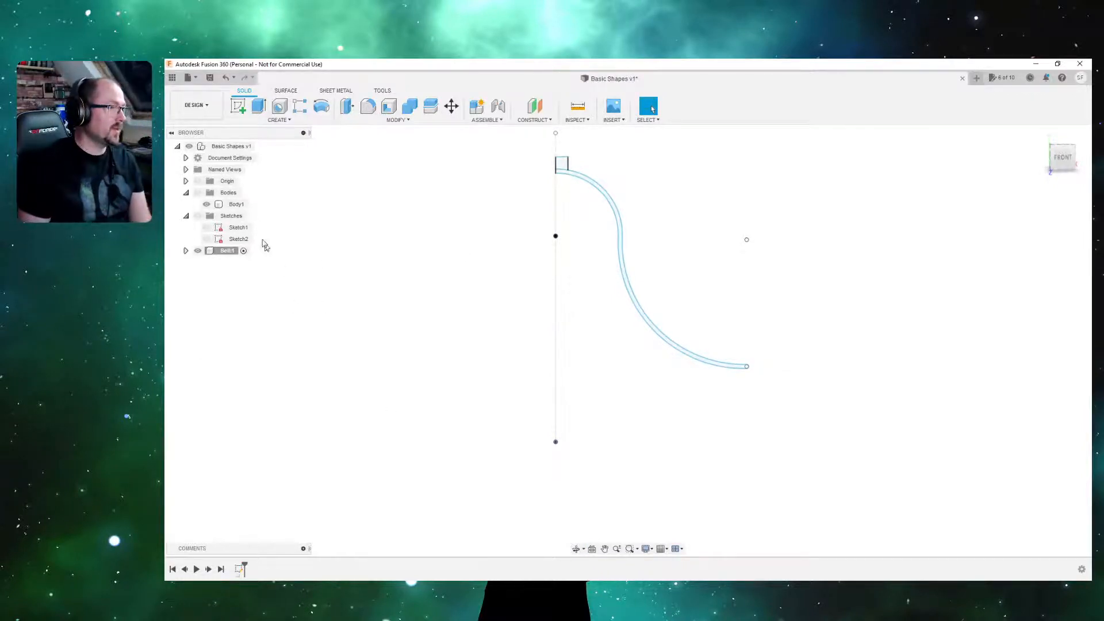
left_click(268, 120)
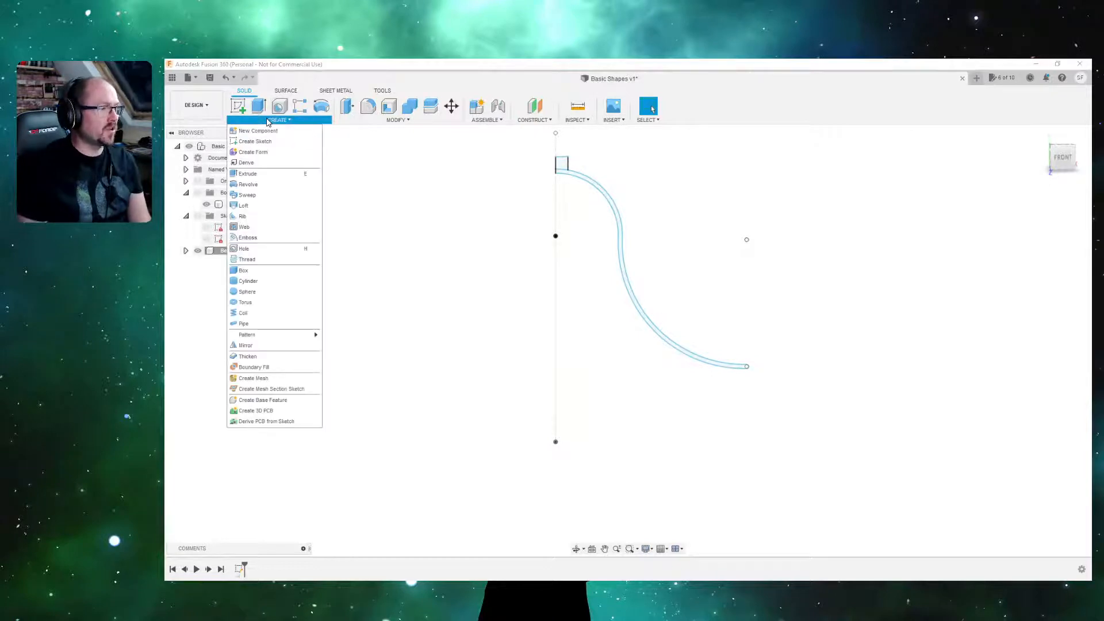
left_click(246, 185)
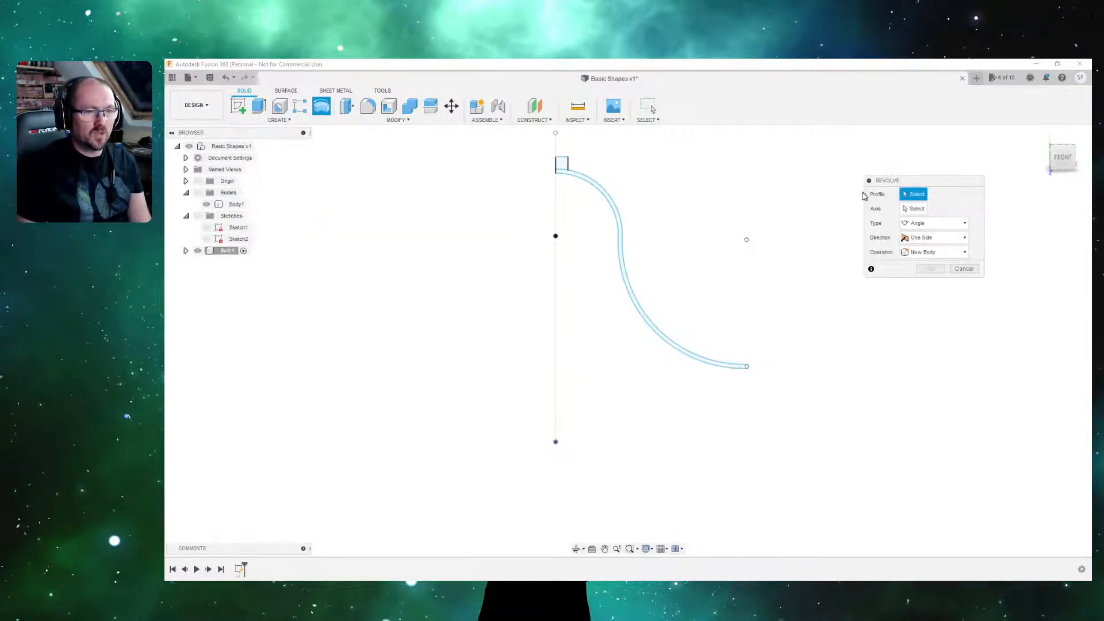
scroll(722, 373, "up", 3)
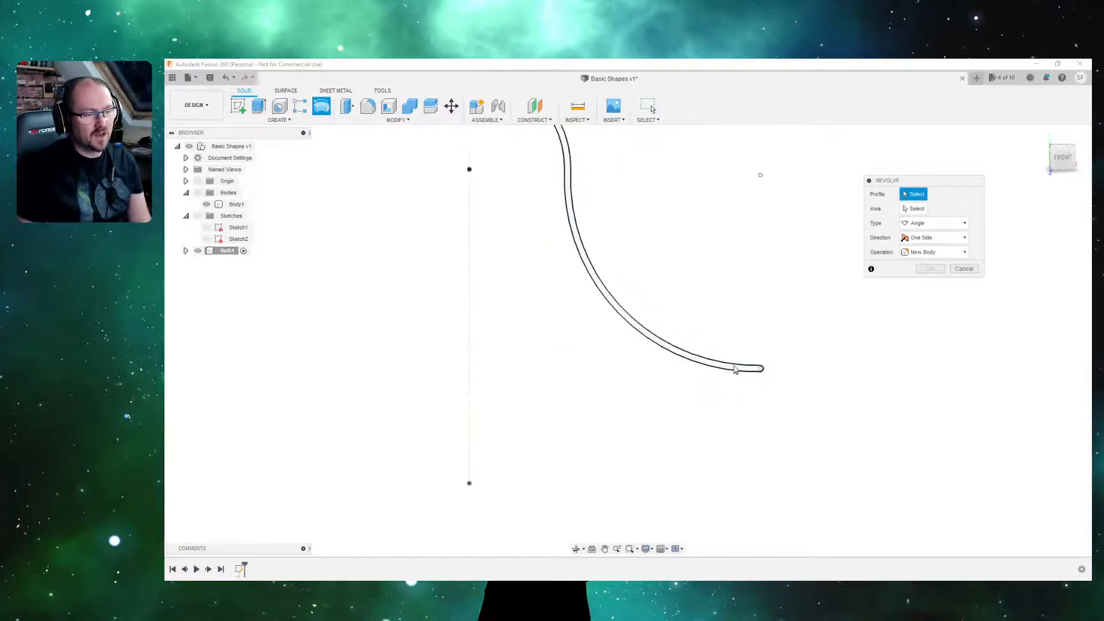
left_click(768, 377)
scroll(604, 389, "down", 4)
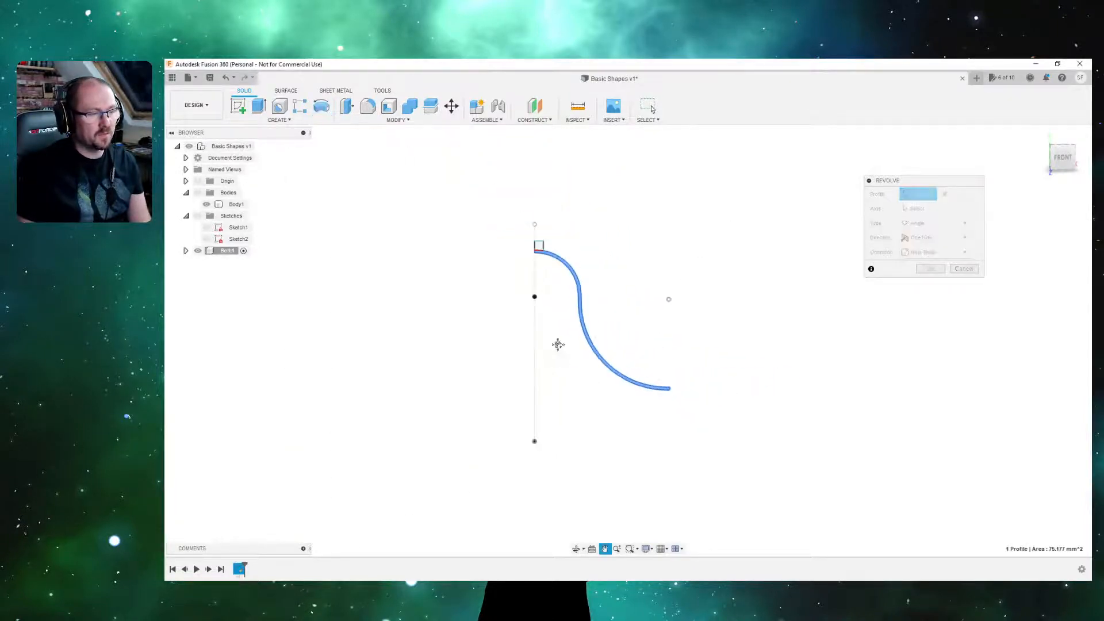
middle_click_drag(556, 343, 621, 384)
scroll(621, 305, "up", 5)
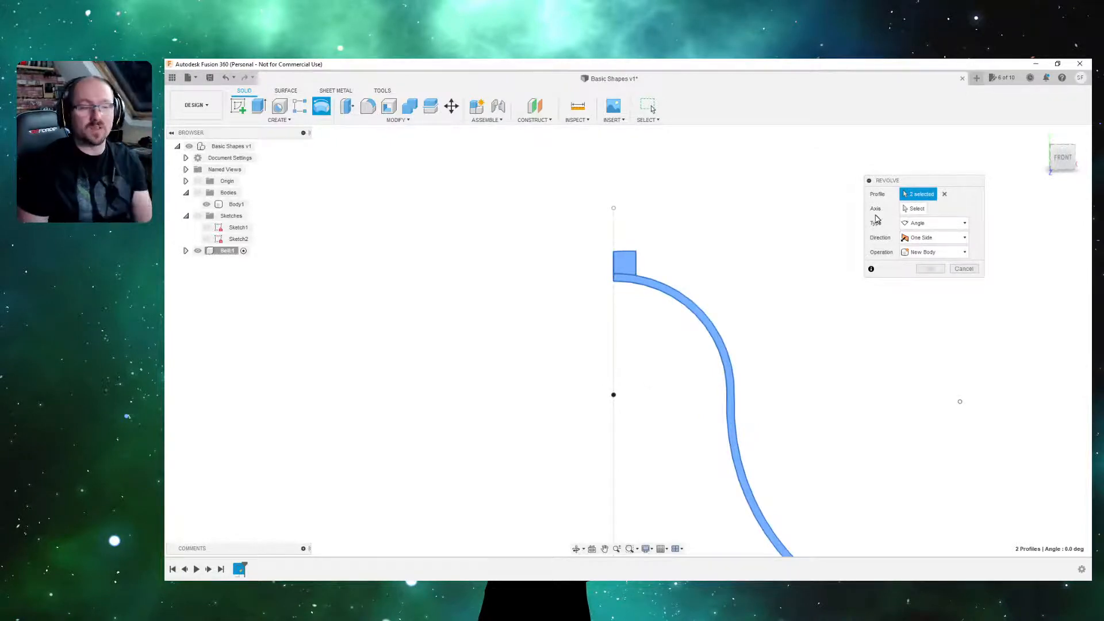
left_click(914, 210)
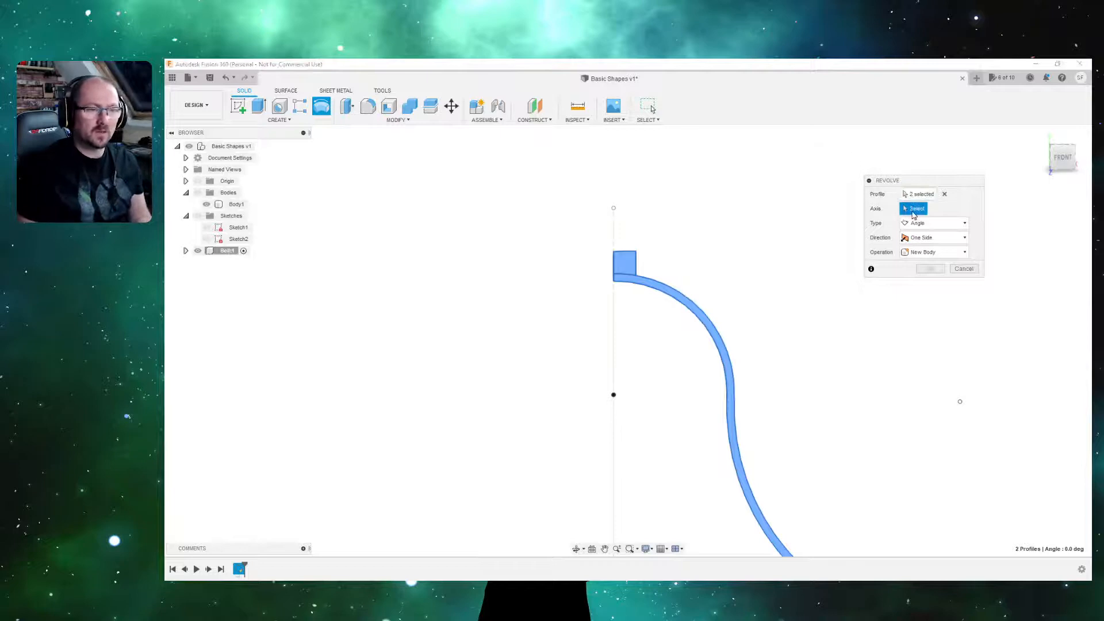
left_click(615, 223)
scroll(625, 337, "down", 5)
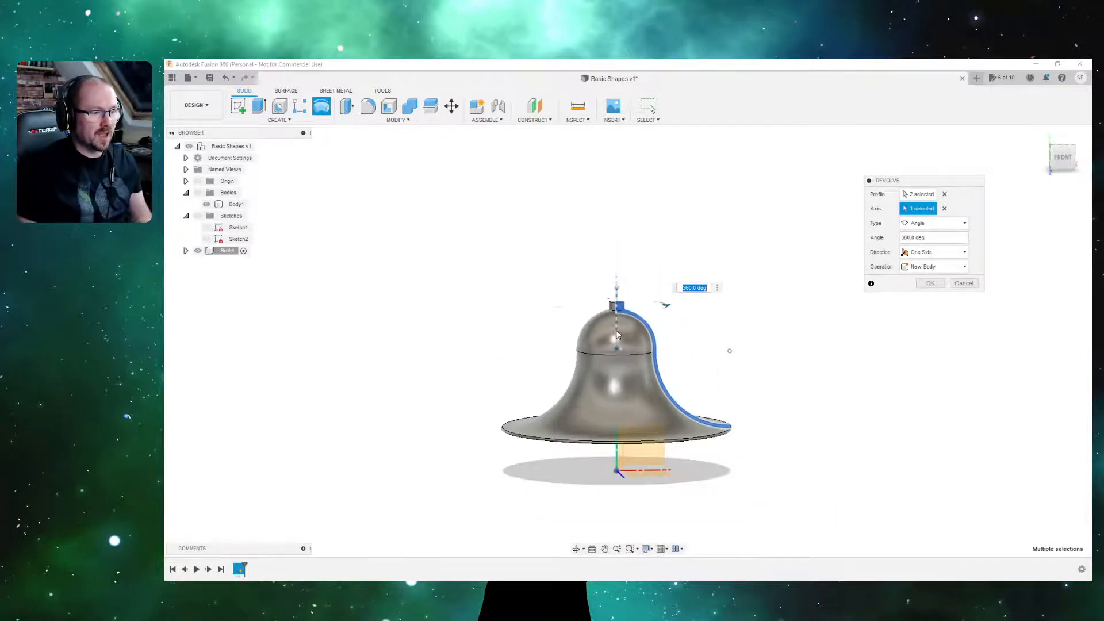
middle_click_drag(637, 354, 603, 340, "shift")
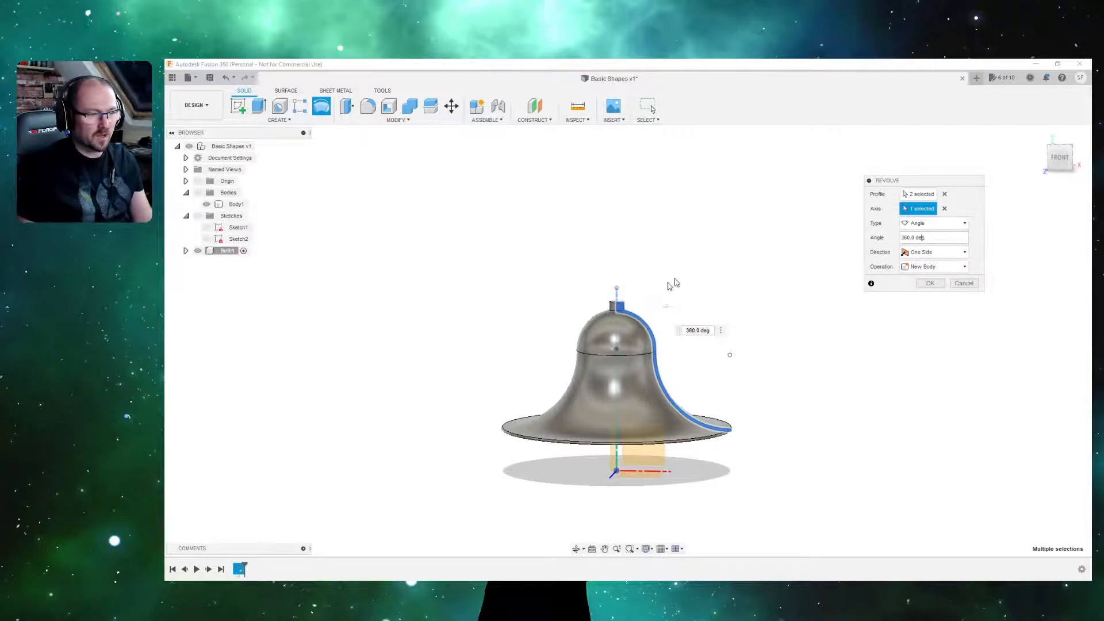
left_click(930, 283)
Inspect the revolved bell from the side and below, and reopen its profile sketch for editing.
middle_click_drag(744, 469, 752, 422, "shift")
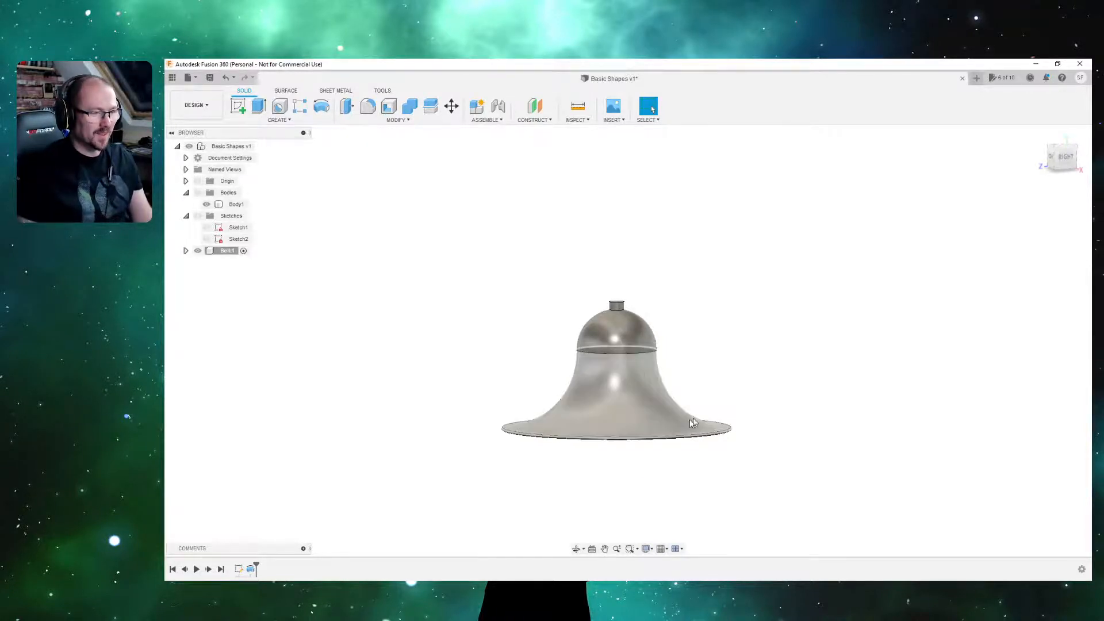
middle_click_drag(693, 424, 492, 403, "shift")
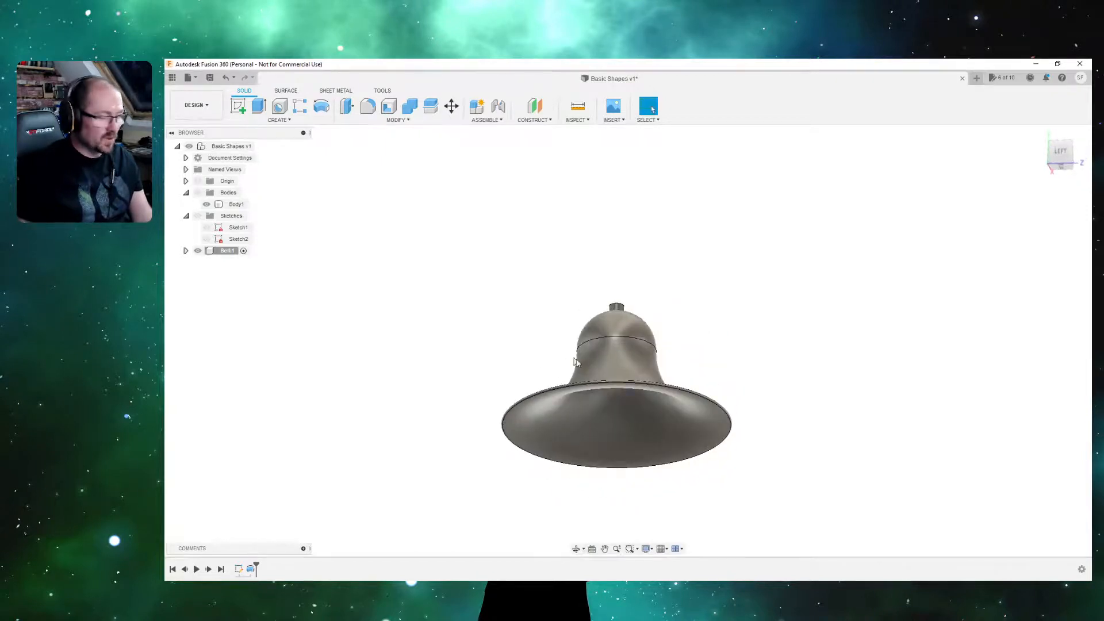
middle_click_drag(576, 362, 642, 395, "shift")
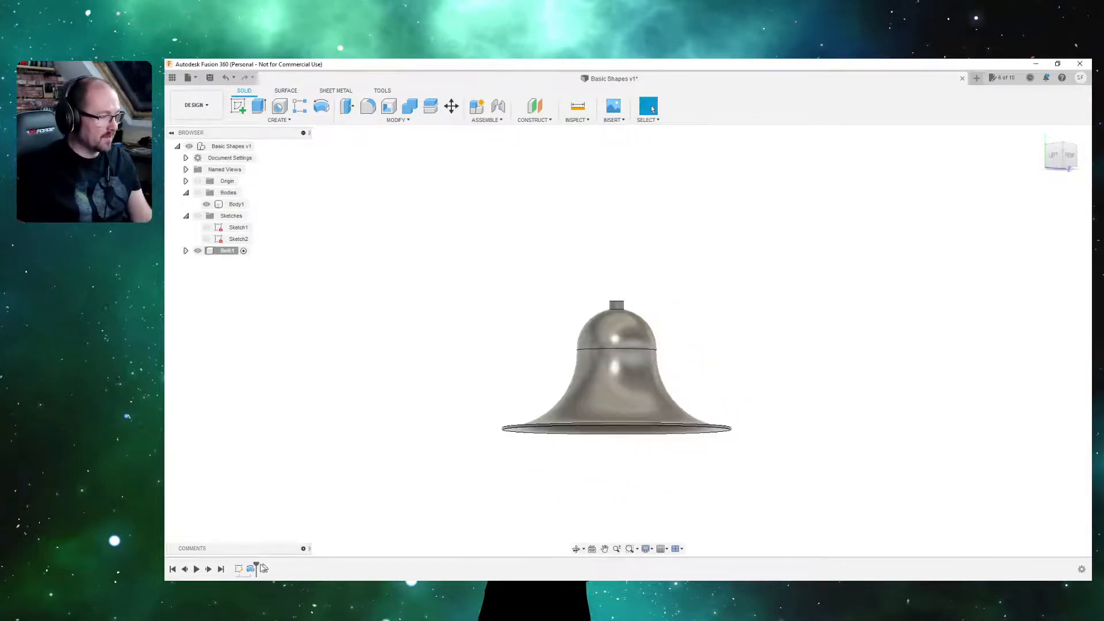
right_click(239, 572)
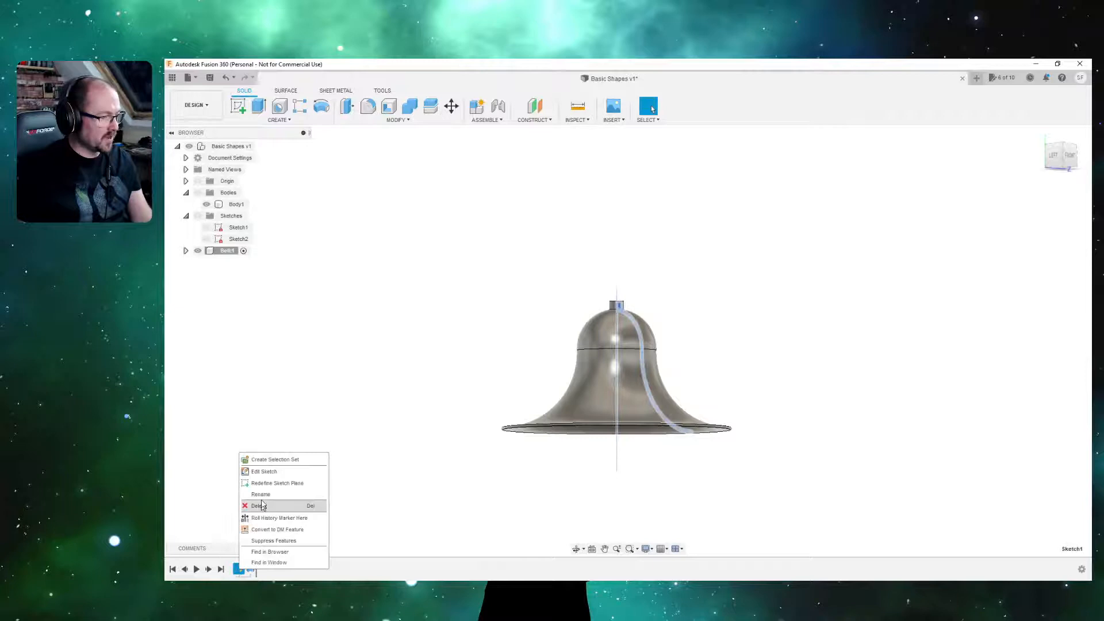
left_click(271, 472)
scroll(585, 387, "up", 5)
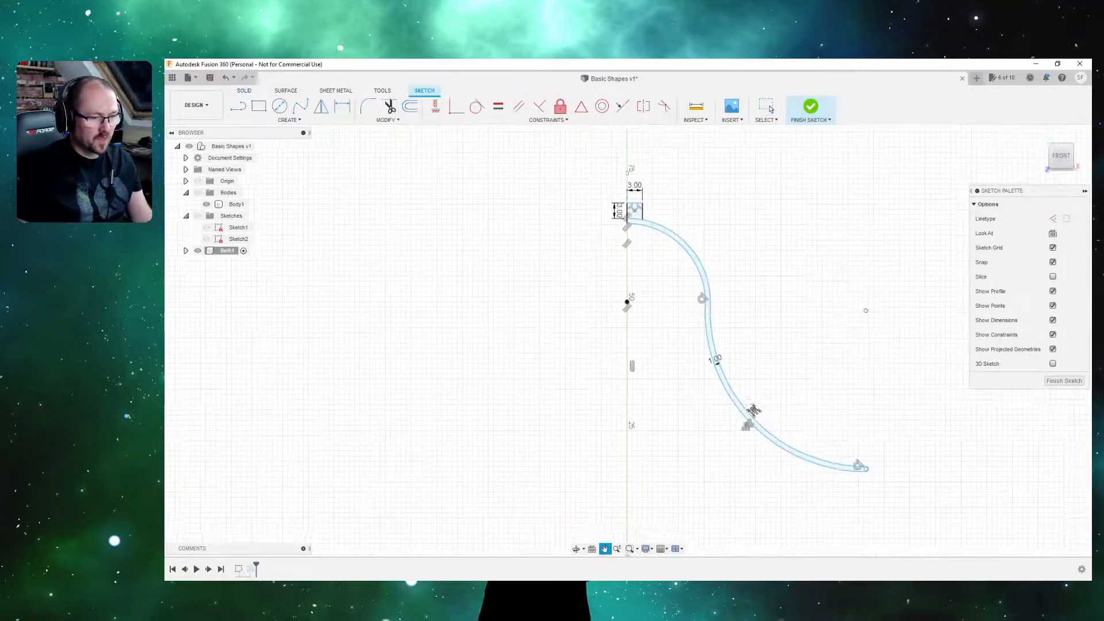
scroll(713, 354, "up", 4)
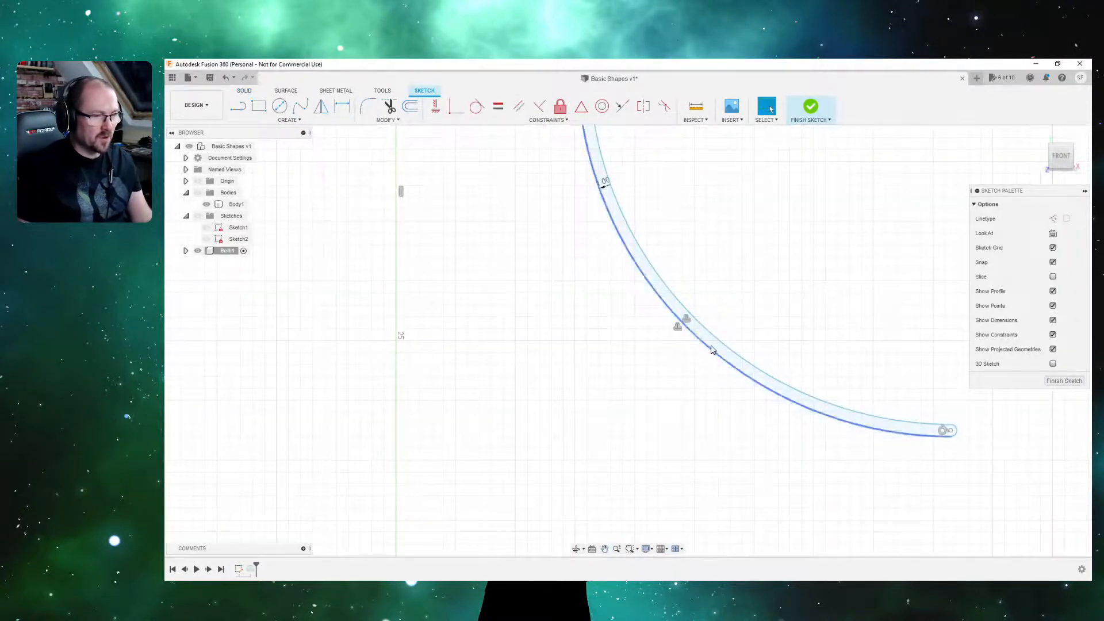
scroll(690, 336, "up", 2)
scroll(677, 347, "up", 1)
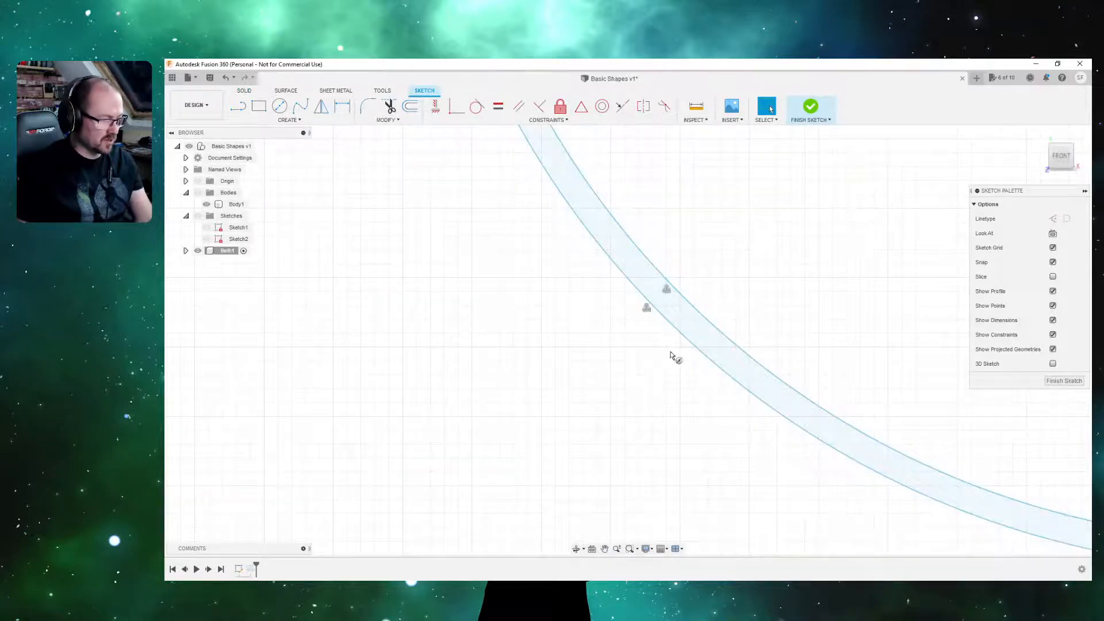
Draw a two-point circle about 1.1 mm in diameter between the wall's inner and outer curves, partway down the lower flare.
key("c")
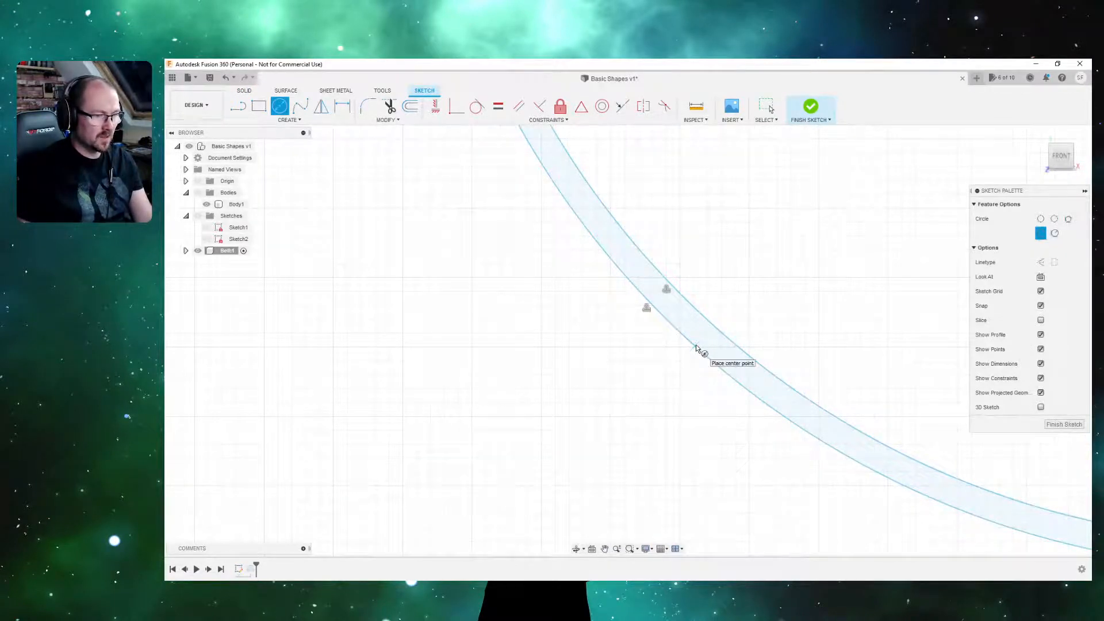
left_click(1041, 219)
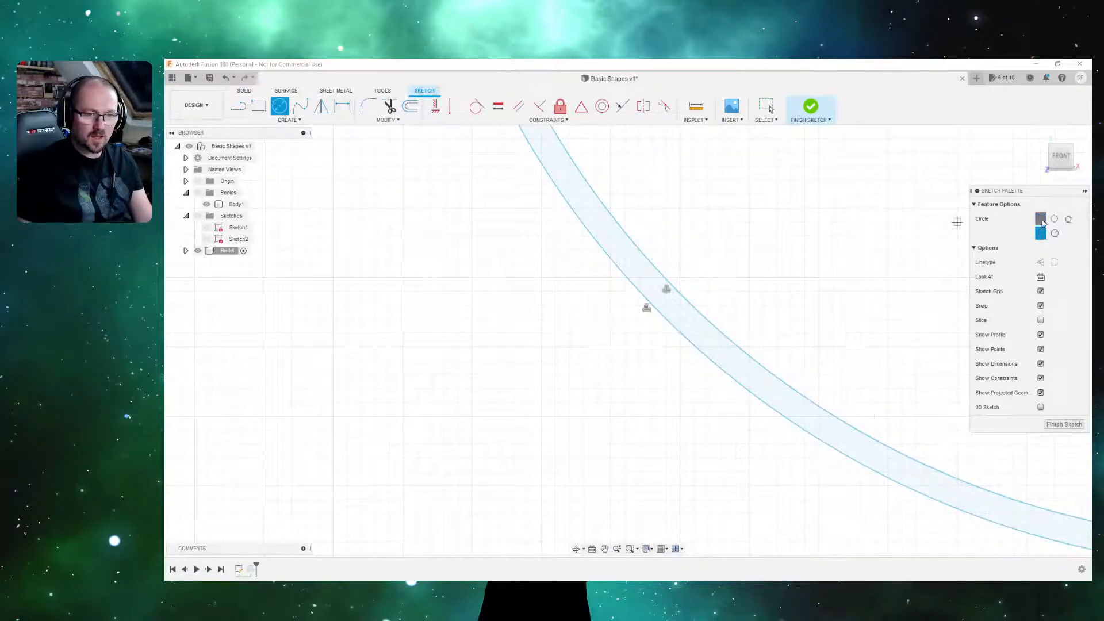
left_click(680, 333)
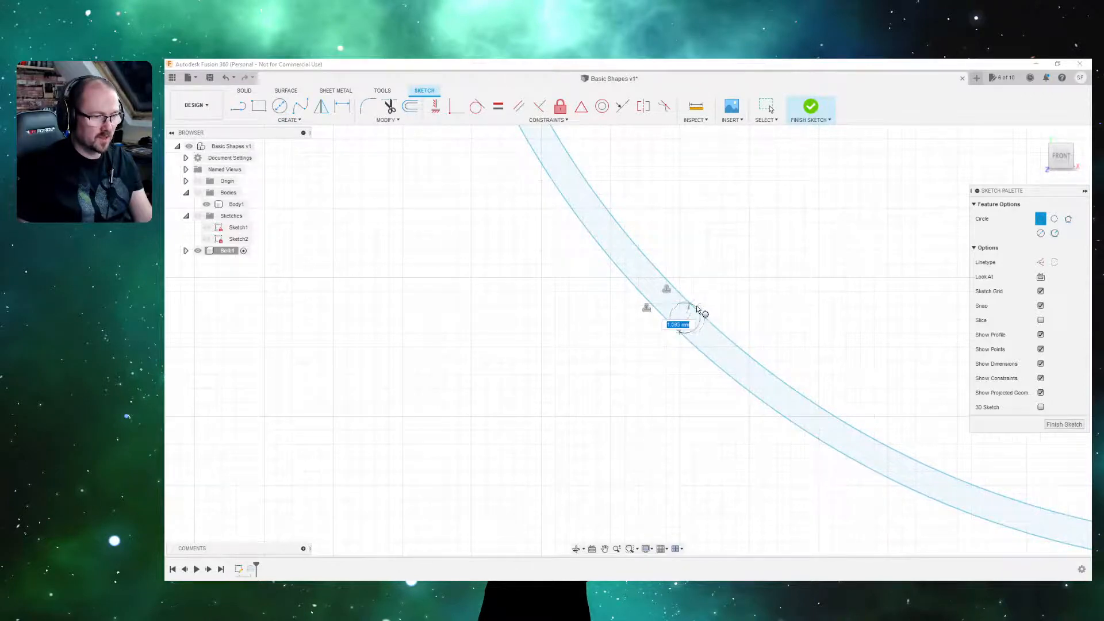
left_click(696, 309)
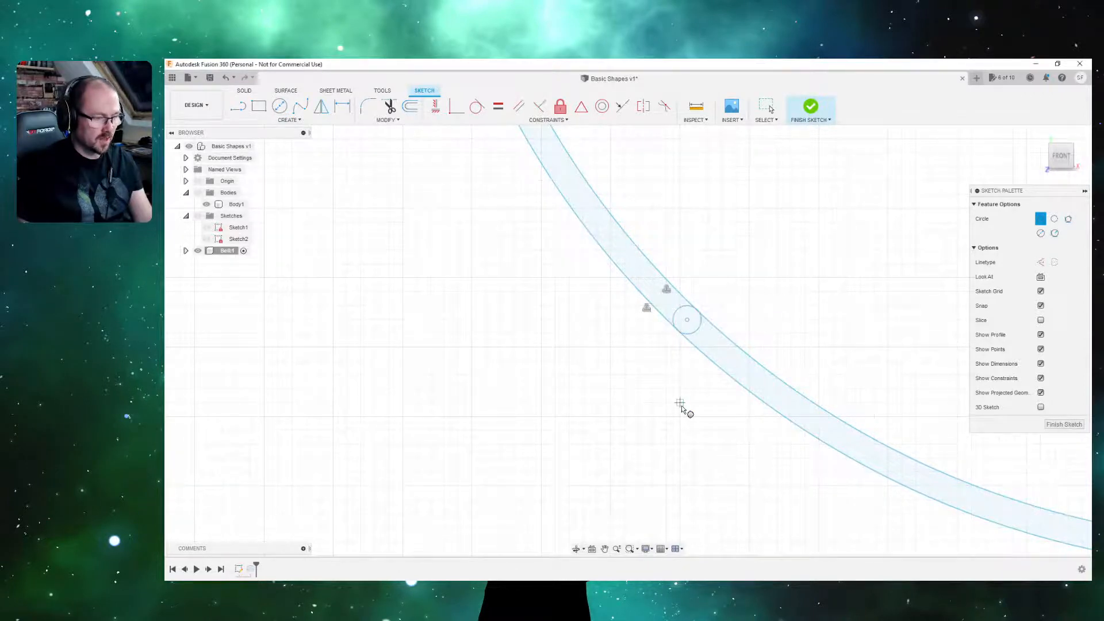
Trim away the inner and outer curves of the flare beyond the new circle to shorten the bell profile.
key("t")
left_click(778, 379)
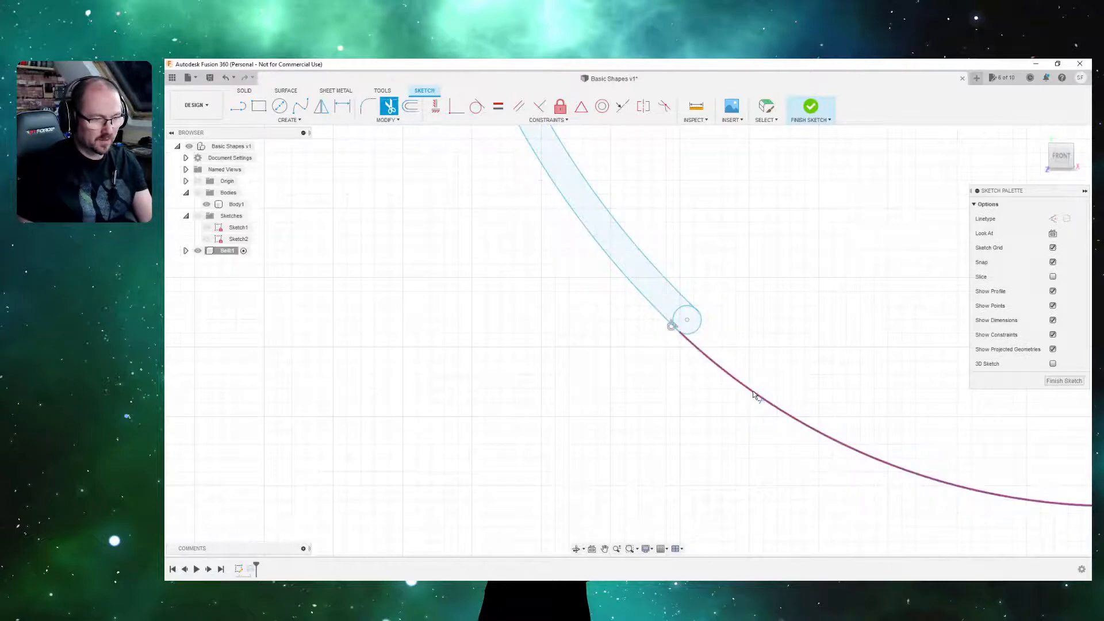
left_click(755, 395)
scroll(753, 390, "down", 5)
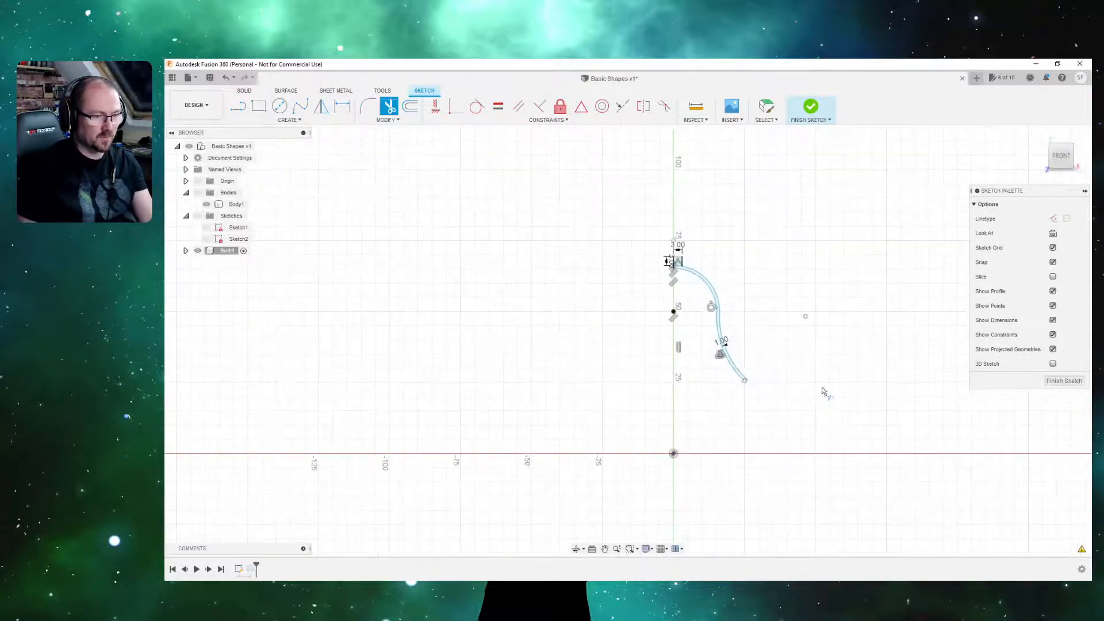
Draw a two-point circle 3 mm in diameter on the vertical axis, directly beneath the inner wall curve under the knob.
middle_click_drag(823, 393, 709, 348)
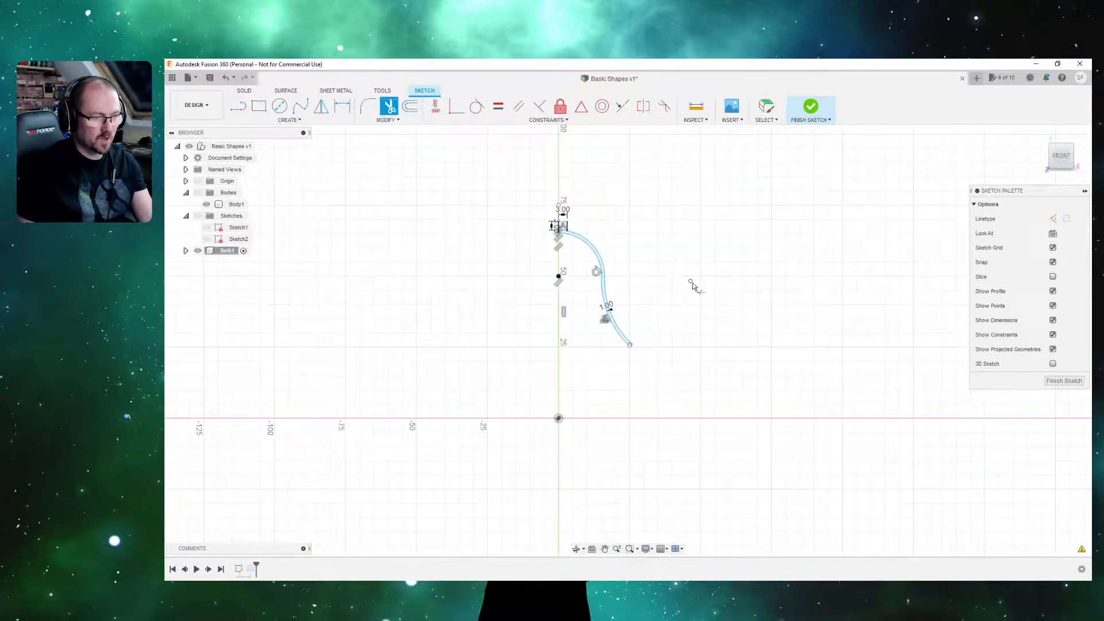
scroll(692, 287, "up", 4)
scroll(604, 413, "down", 4)
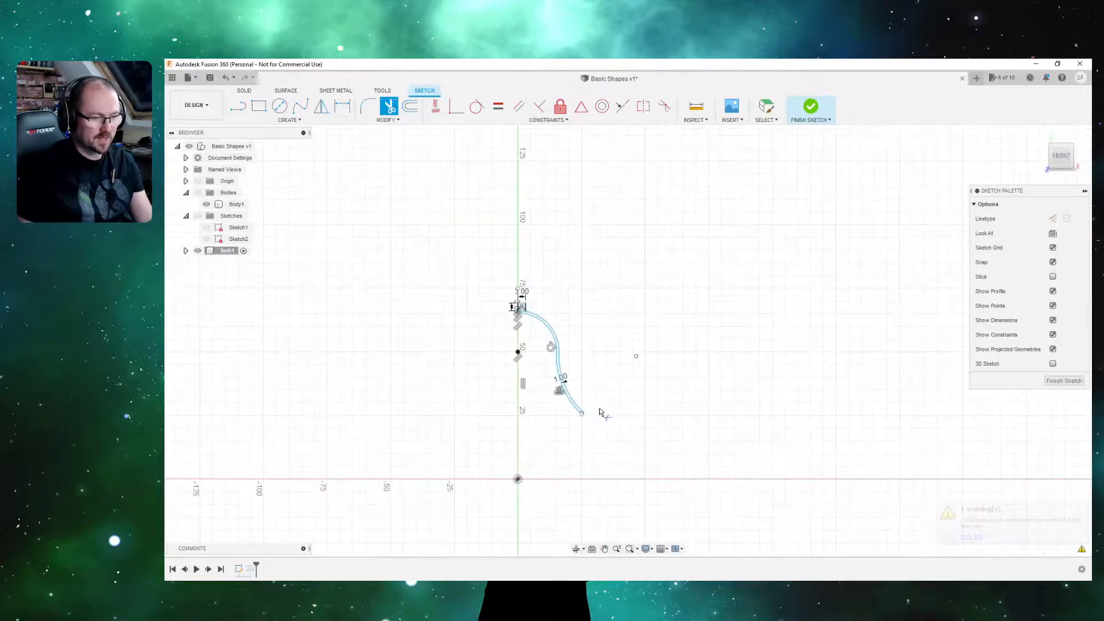
middle_click_drag(613, 405, 698, 414)
scroll(638, 382, "up", 3)
mouse_move(638, 382)
middle_mouse_down()
mouse_move(615, 375)
mouse_move(685, 453)
middle_mouse_up()
mouse_move(700, 381)
middle_mouse_down()
mouse_move(692, 425)
mouse_move(704, 454)
middle_mouse_up()
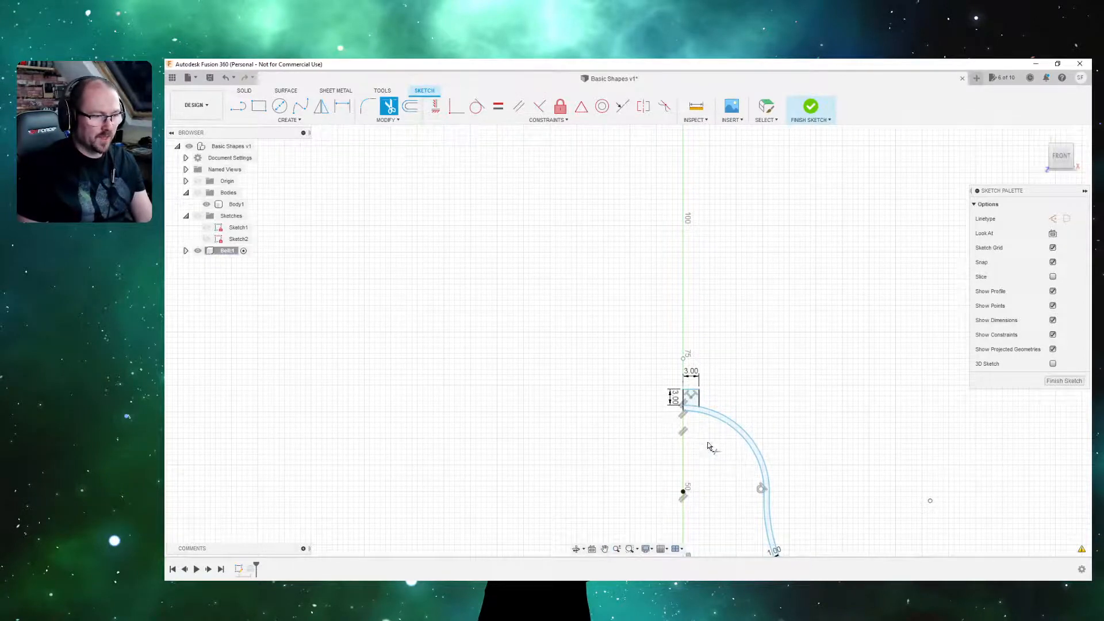
scroll(679, 391, "up", 6)
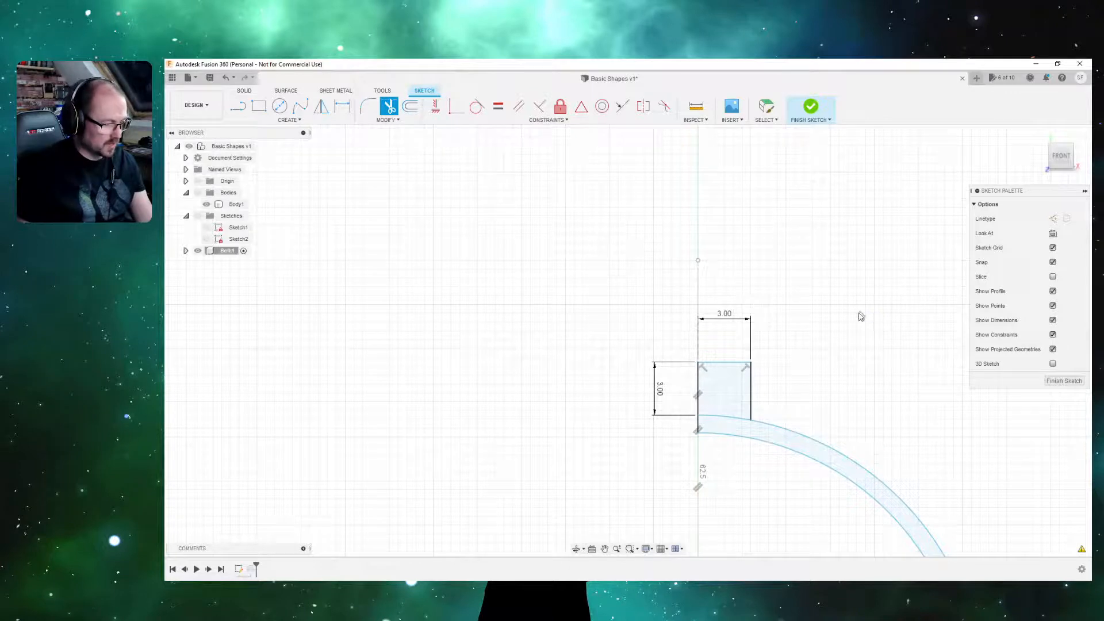
key("c")
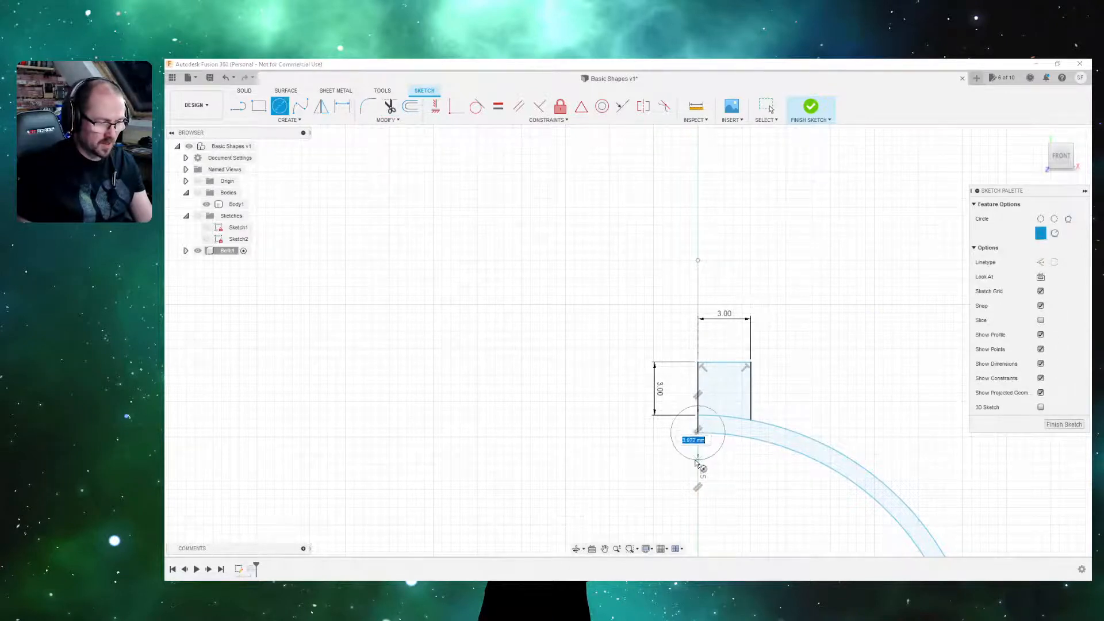
key("Escape")
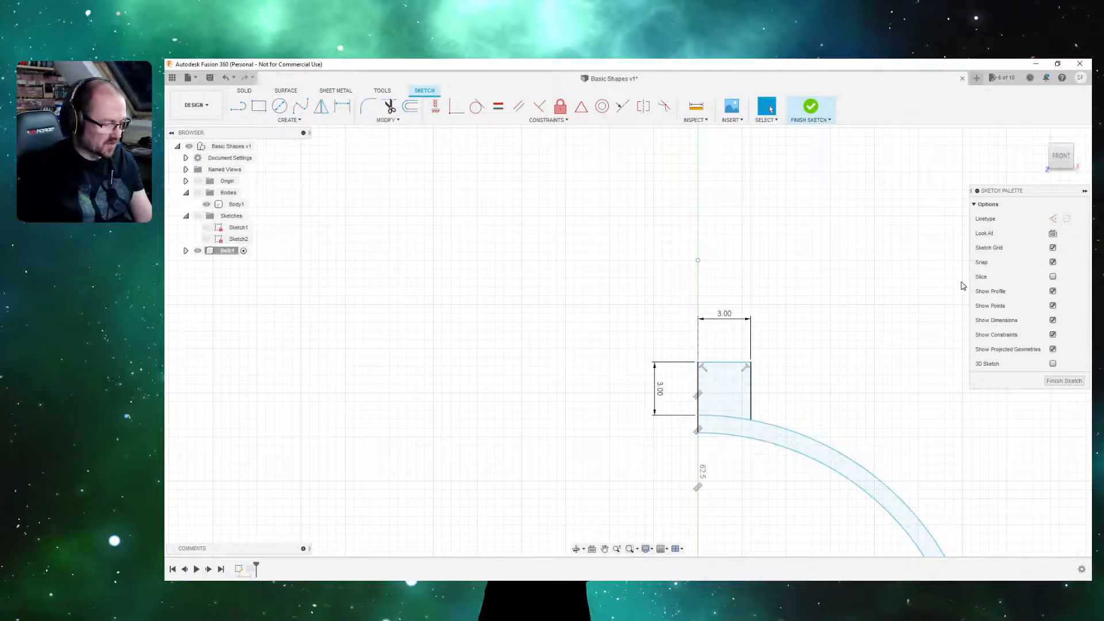
key("c")
left_click(1043, 220)
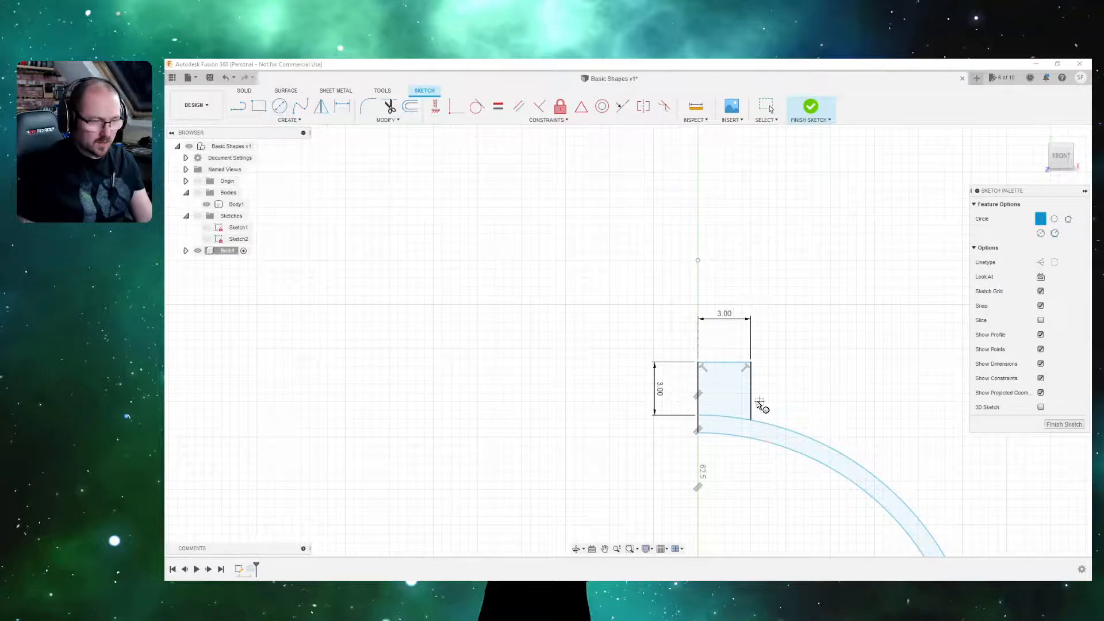
left_click(697, 450)
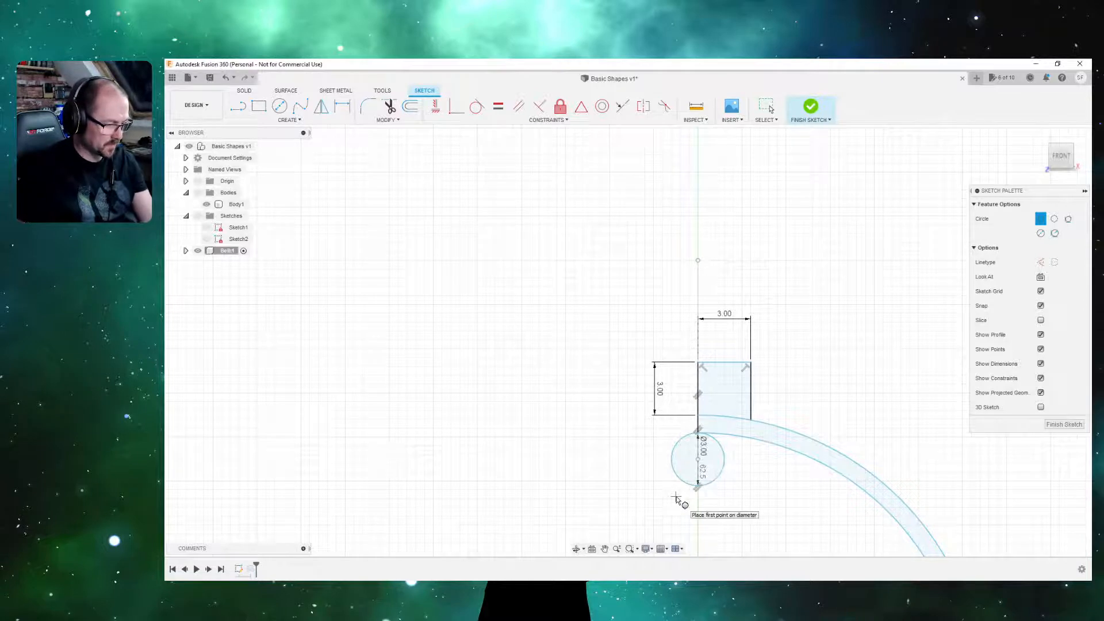
Trim away the circle's half outside the bell profile and close the remaining semicircle with a vertical line along the axis.
key("Escape")
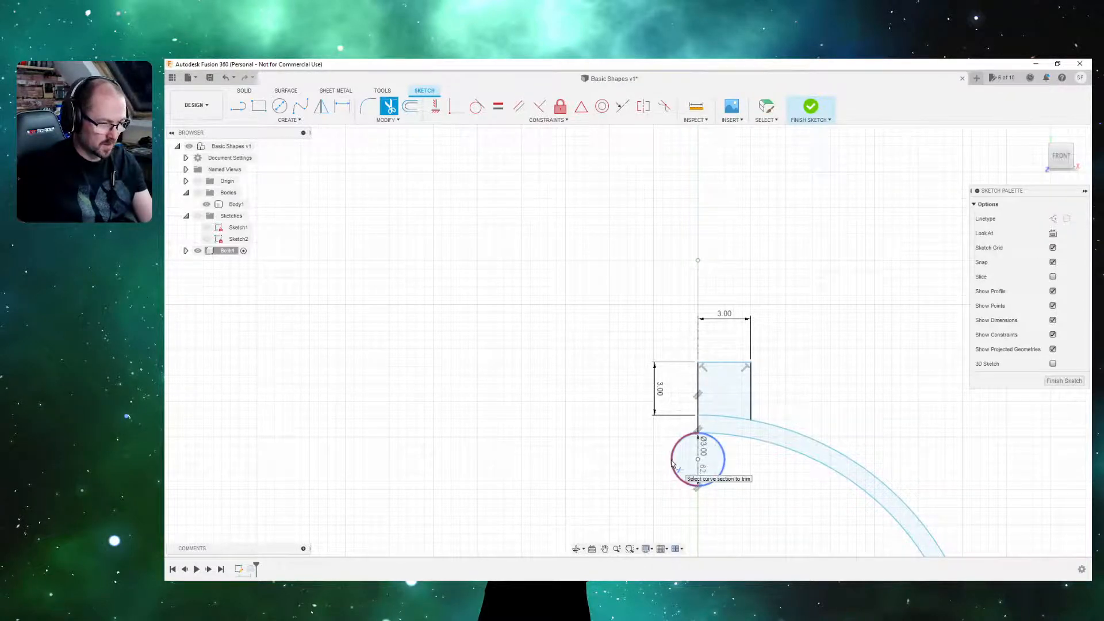
left_click(673, 464)
key("l")
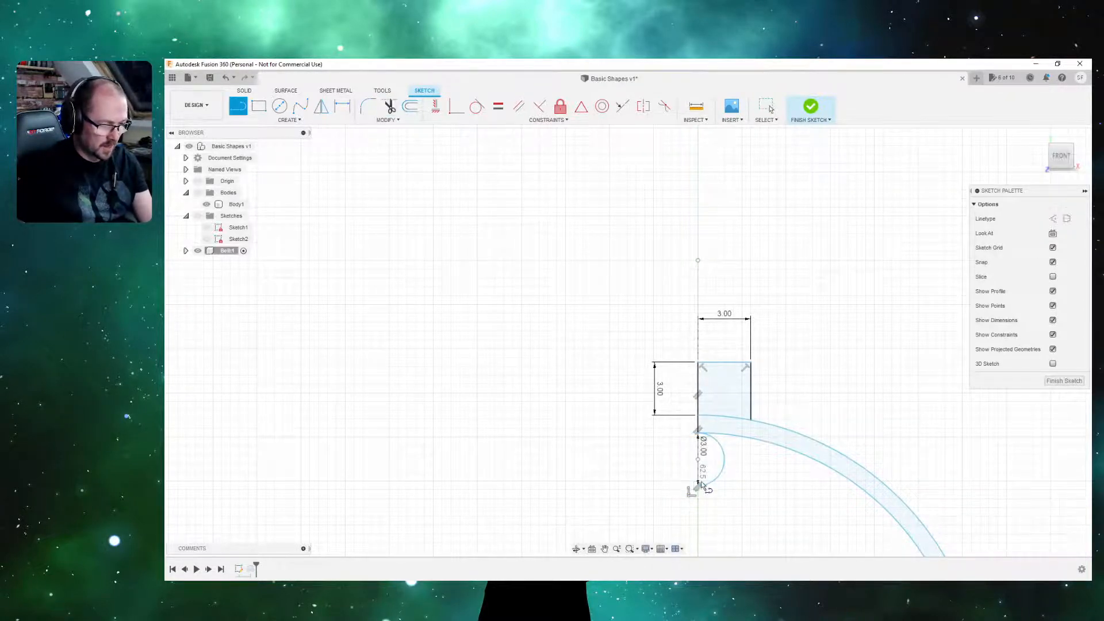
left_click(698, 485)
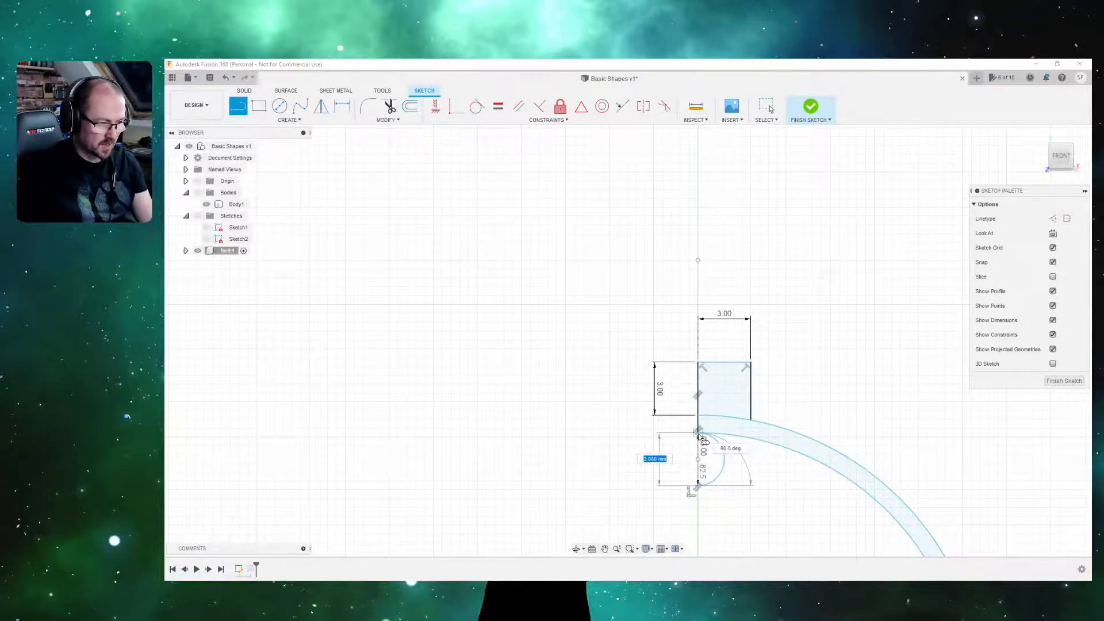
left_click(696, 447)
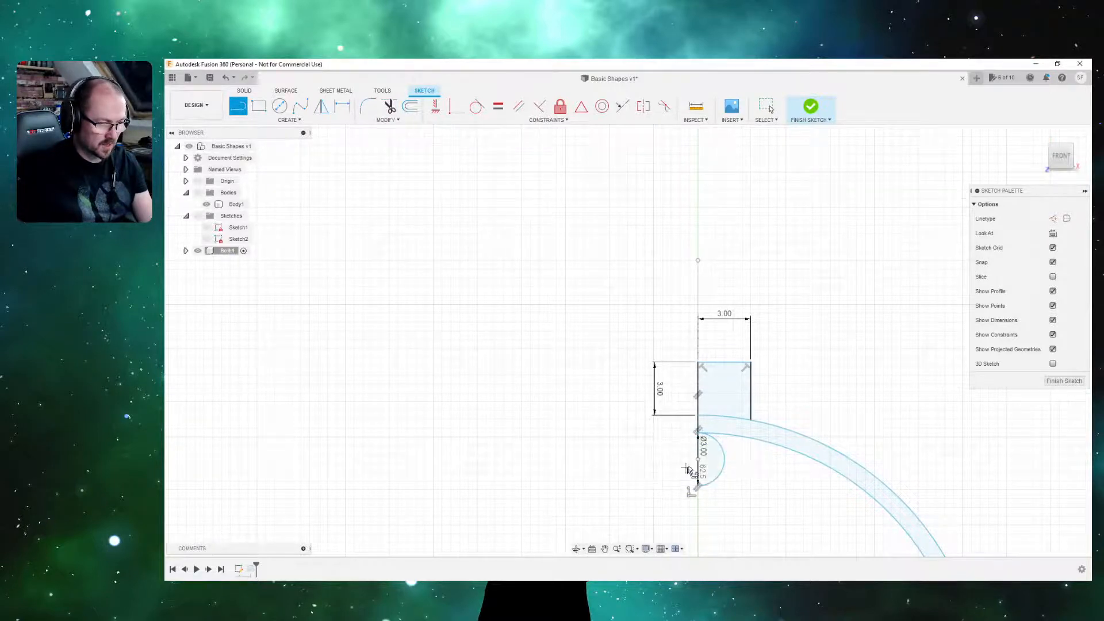
Draw a vertical line from the semicircle's outermost point up to the wall's inner curve, trim the arc above it, and finish the sketch.
left_click(728, 461)
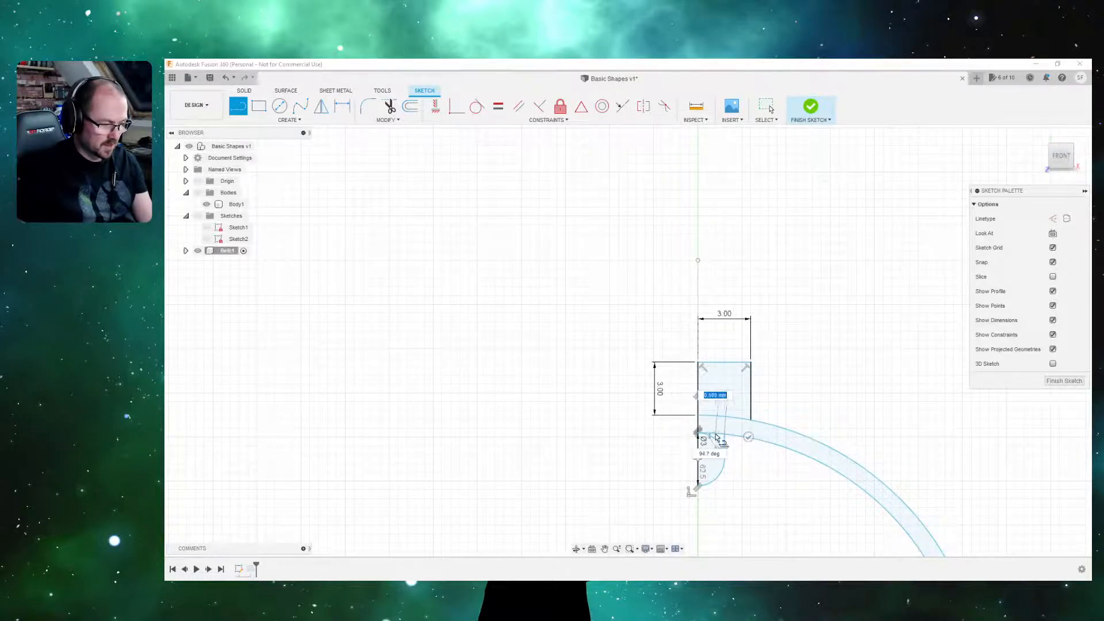
scroll(718, 439, "up", 5)
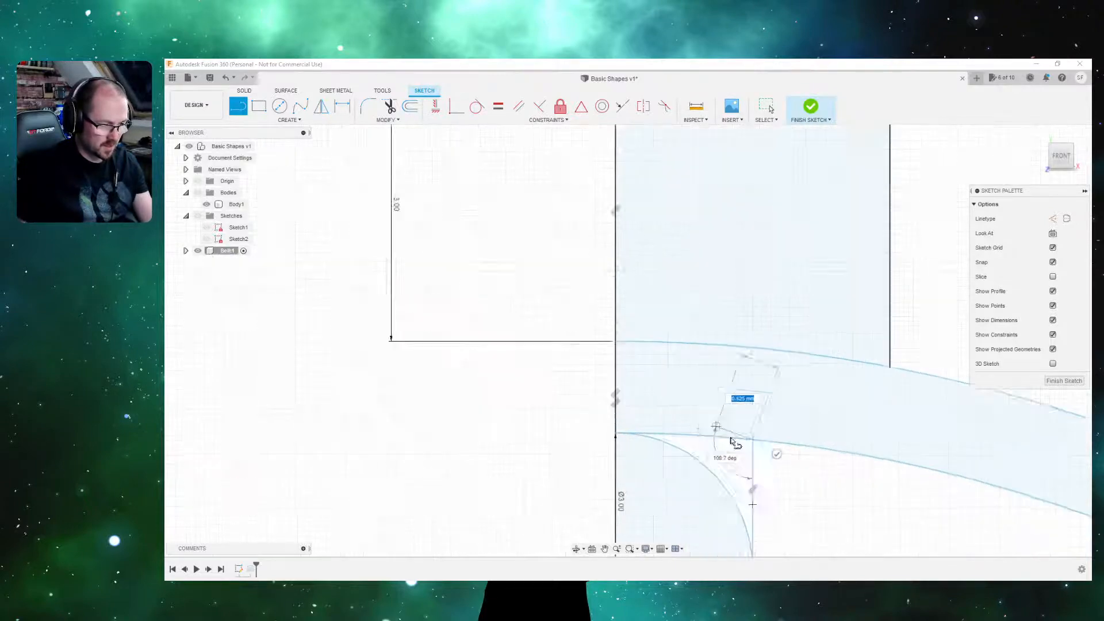
scroll(731, 449, "up", 2)
scroll(725, 451, "down", 5)
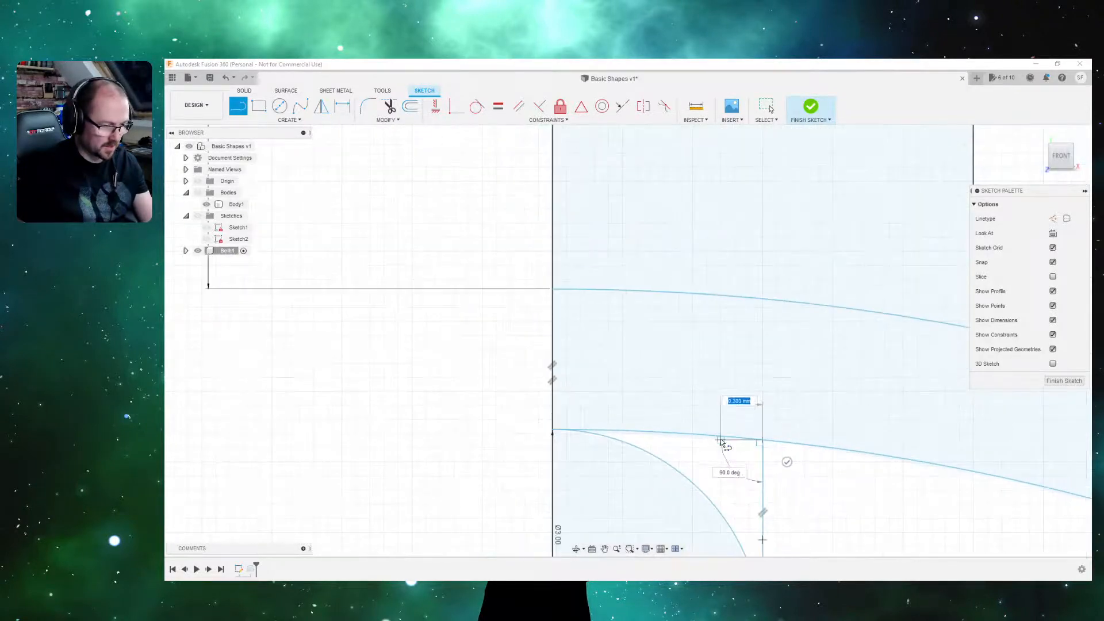
key("Escape")
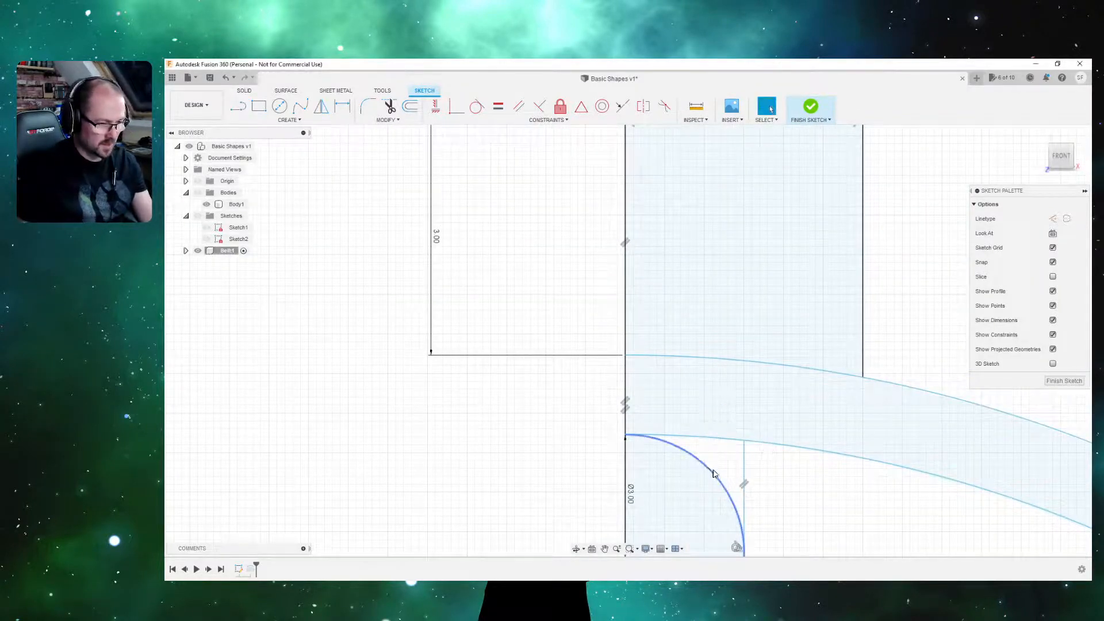
key("t")
left_click(707, 469)
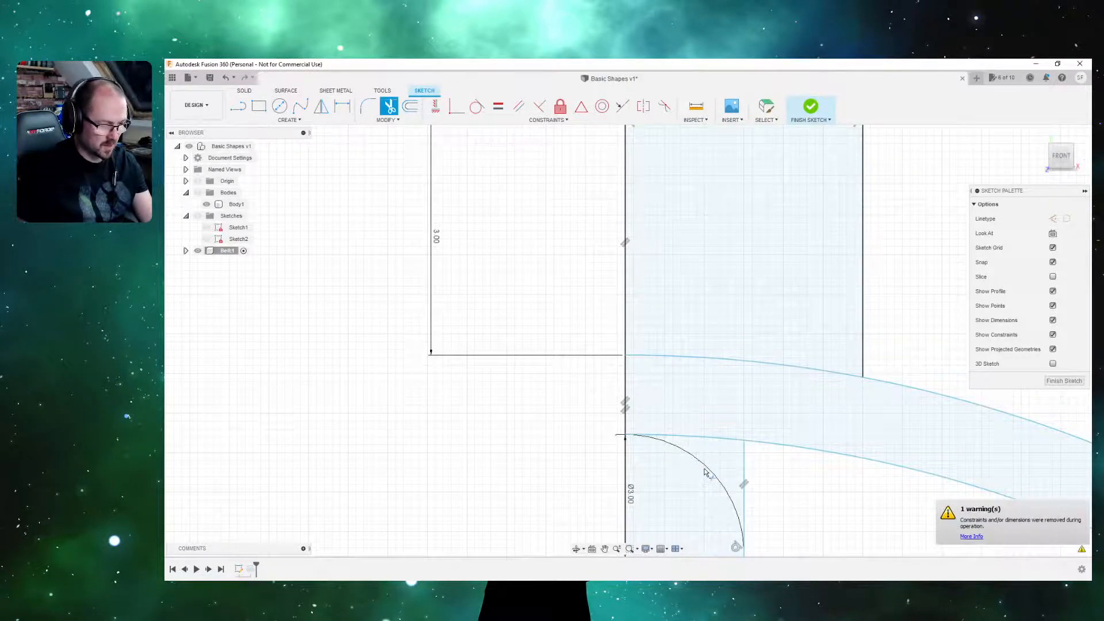
scroll(683, 376, "down", 5)
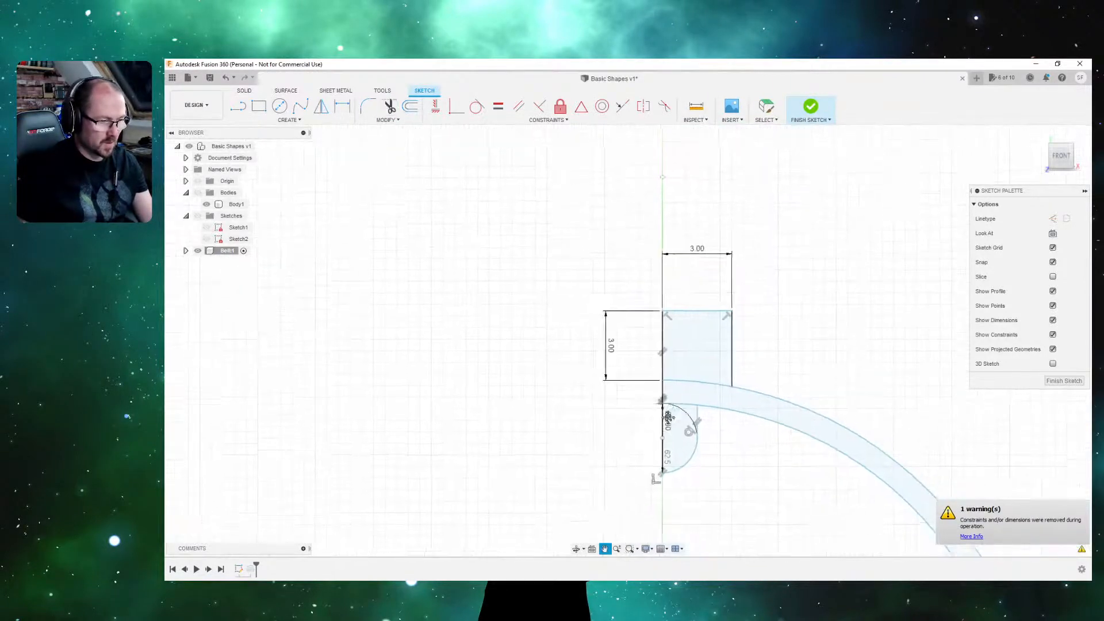
left_click(807, 118)
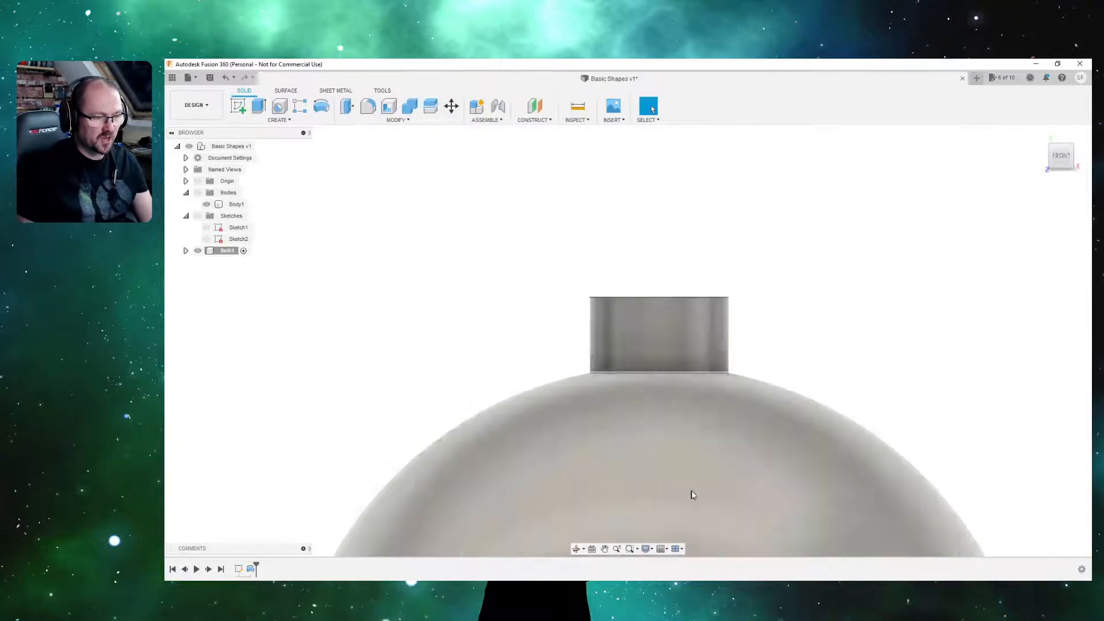
Edit the bell's revolve feature to include the small round-ended profile beneath the crown along with the wall and knob profiles.
scroll(693, 495, "down", 5)
middle_click_drag(695, 486, 652, 282)
scroll(671, 330, "down", 4)
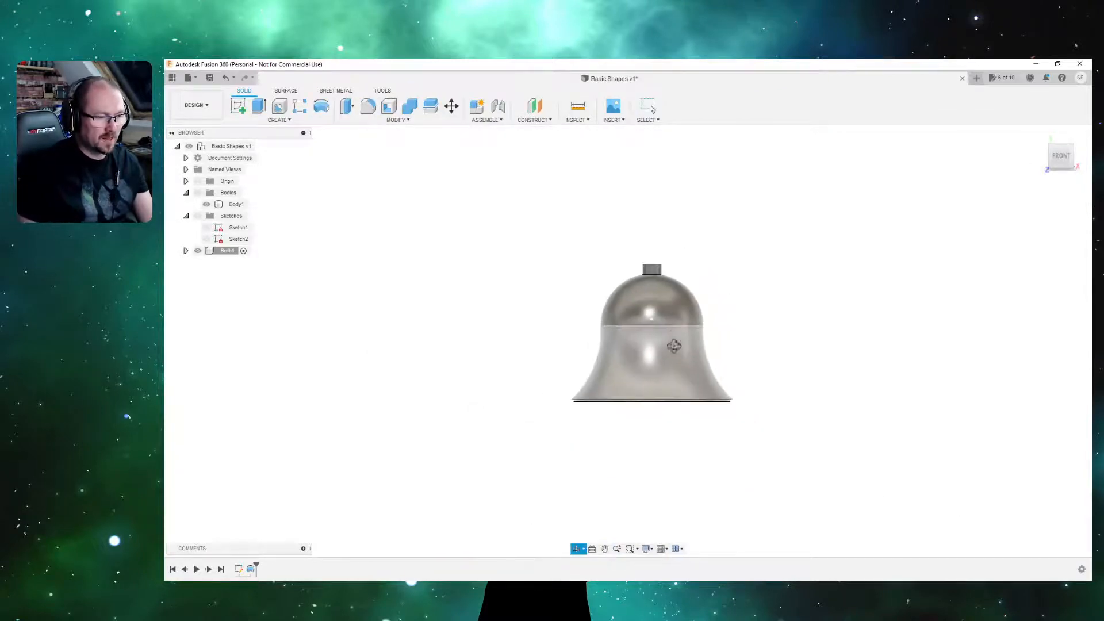
middle_click_drag(670, 331, 633, 374, "shift")
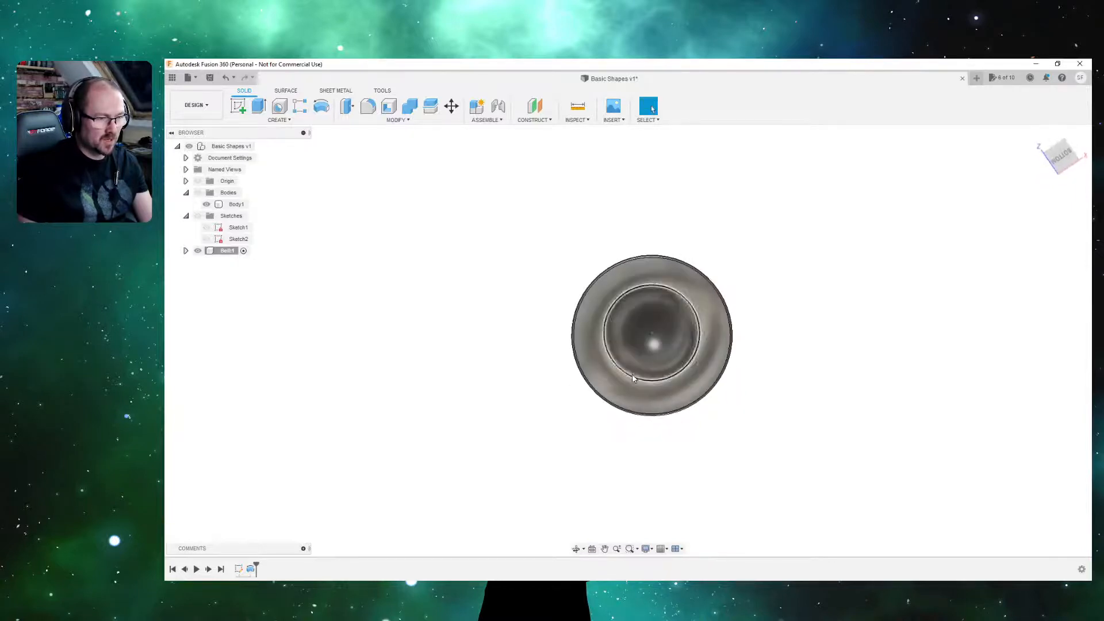
right_click(250, 570)
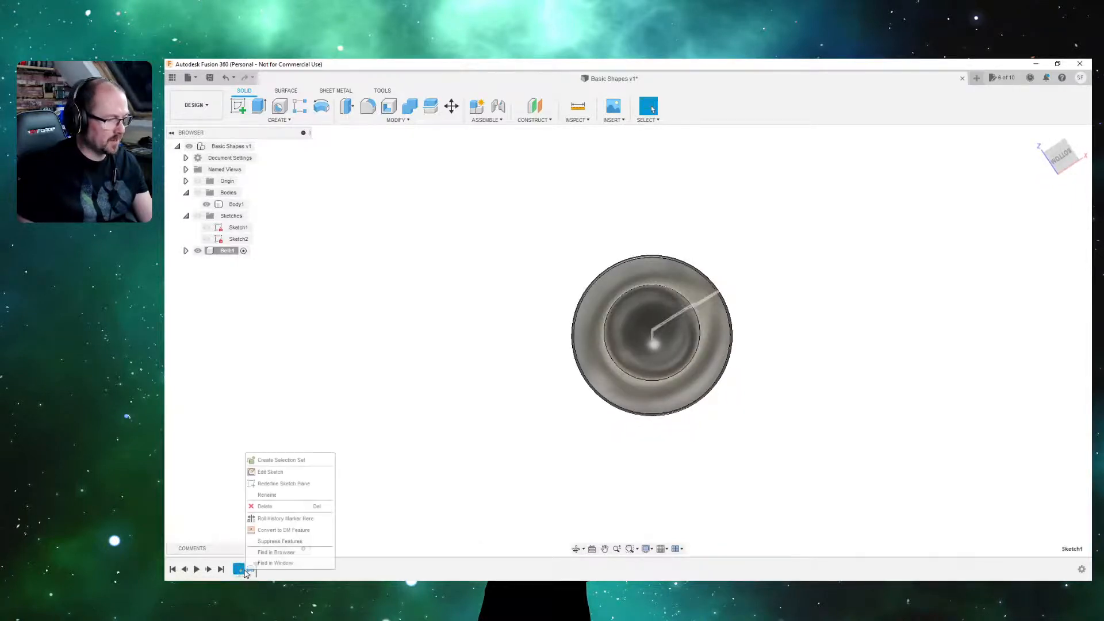
left_click(251, 571)
right_click(251, 570)
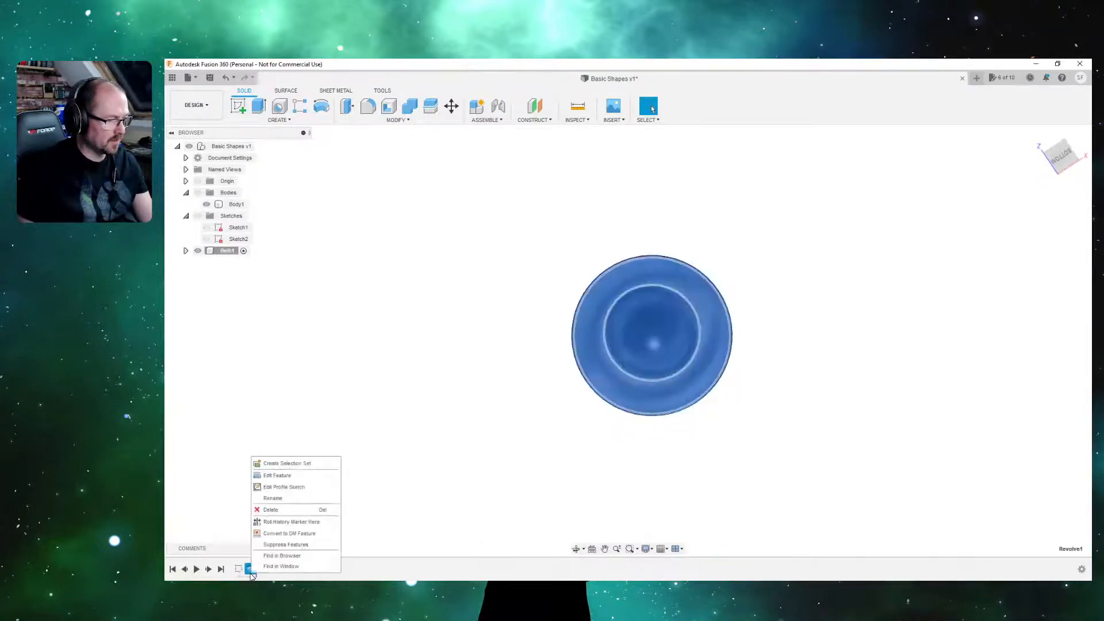
left_click(277, 475)
scroll(667, 350, "up", 3)
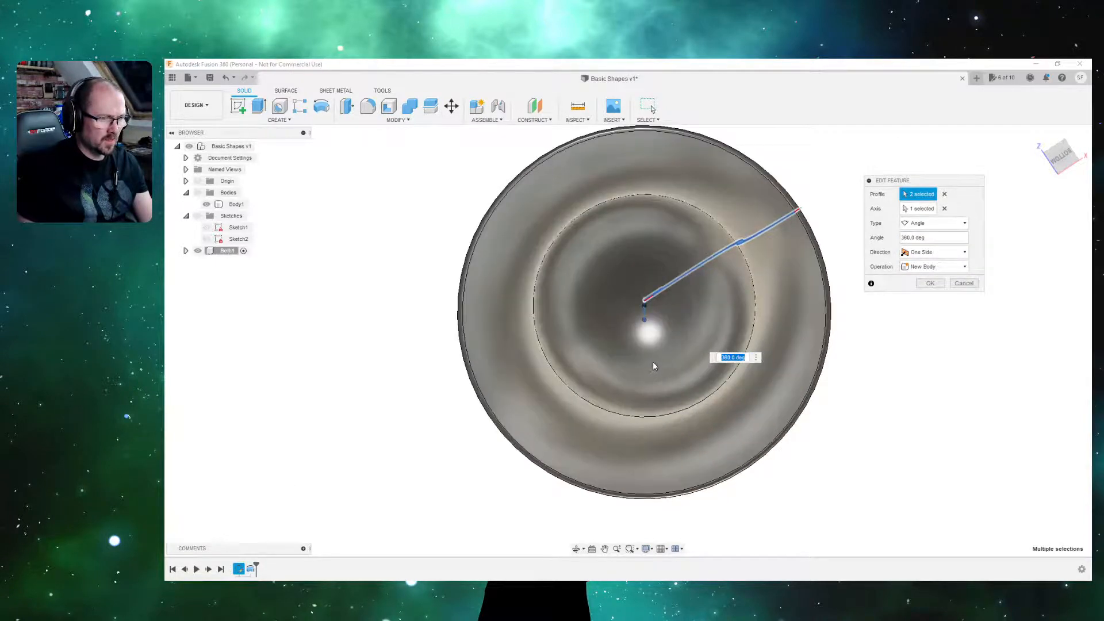
middle_click_drag(653, 361, 666, 417, "shift")
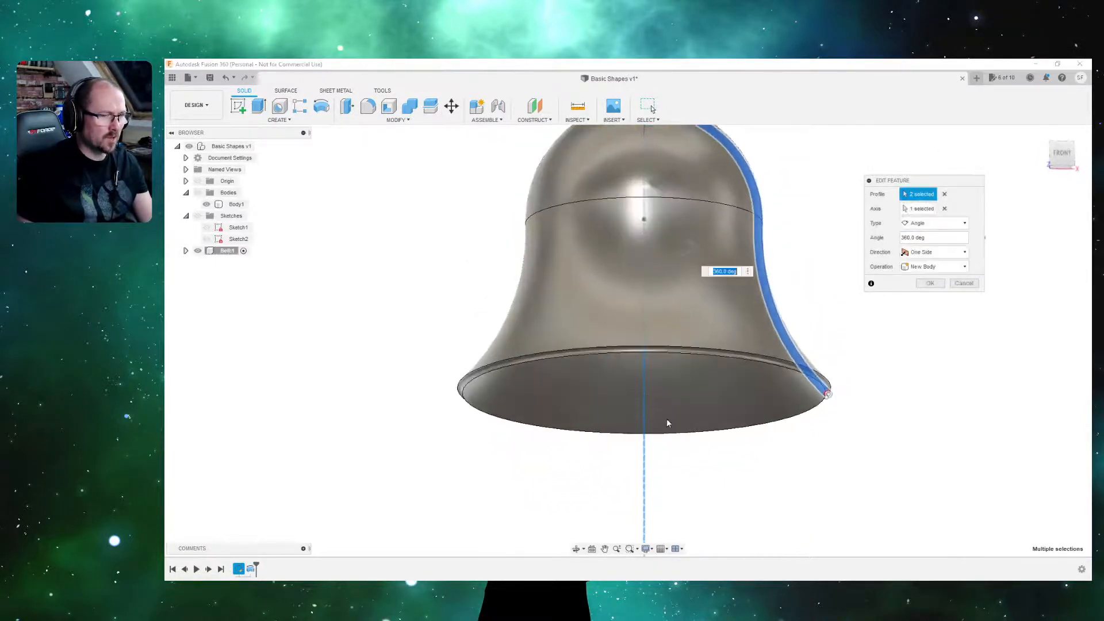
scroll(664, 419, "down", 3)
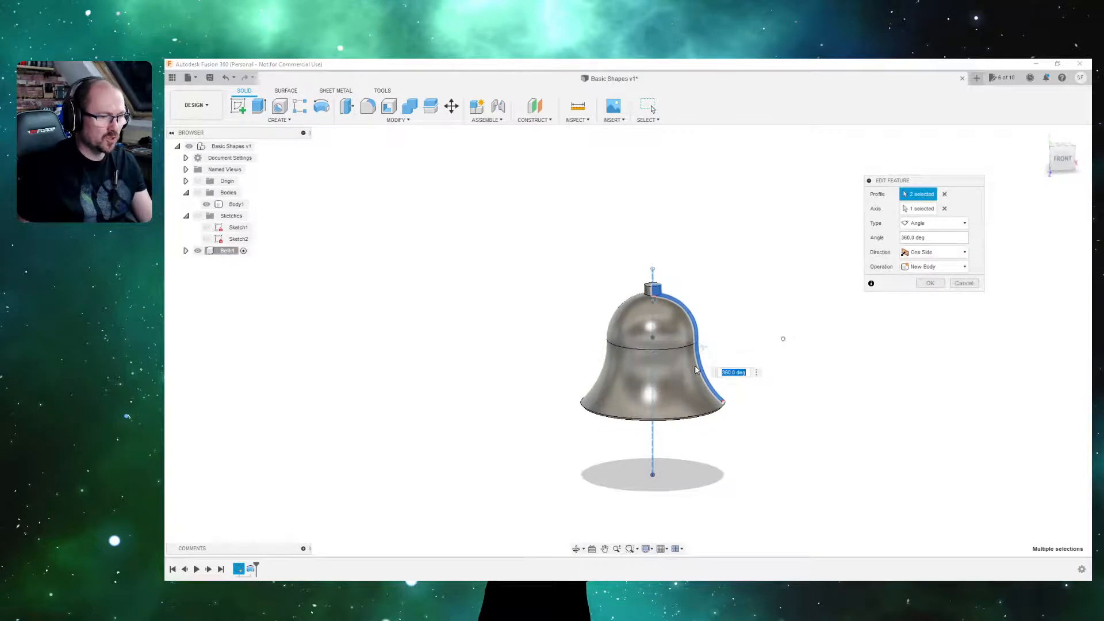
scroll(669, 315, "up", 2)
scroll(669, 315, "up", 3)
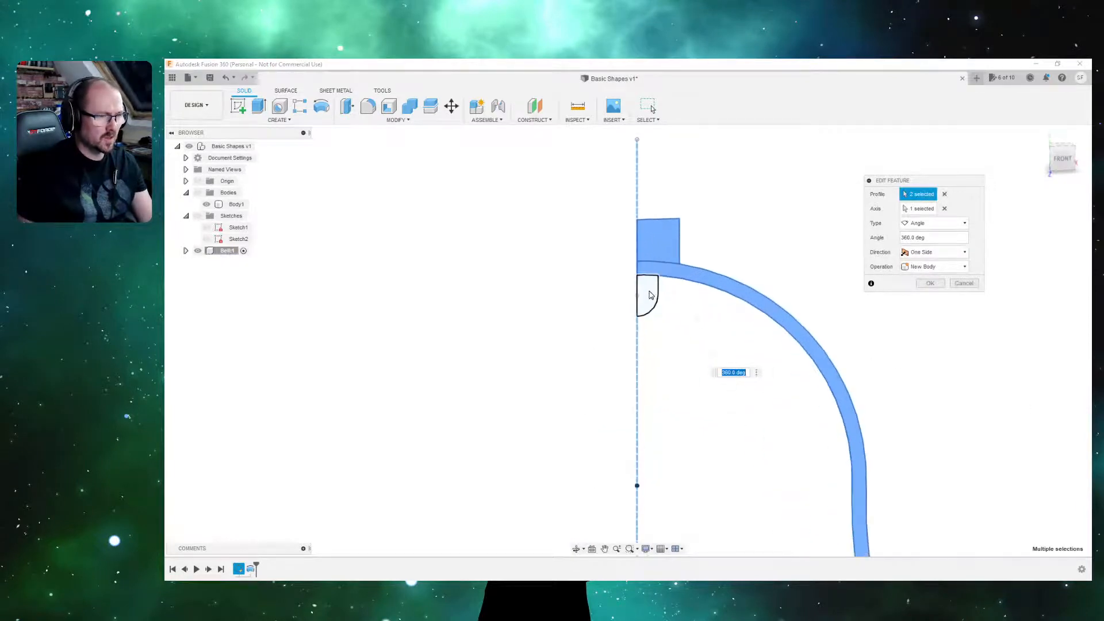
scroll(633, 391, "down", 4)
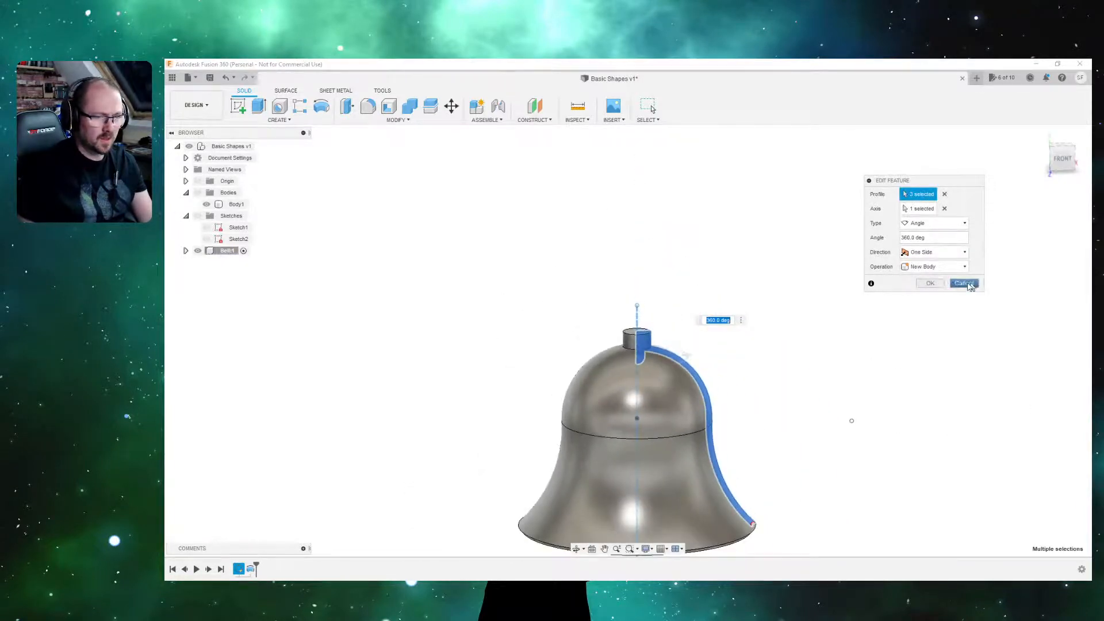
left_click(929, 283)
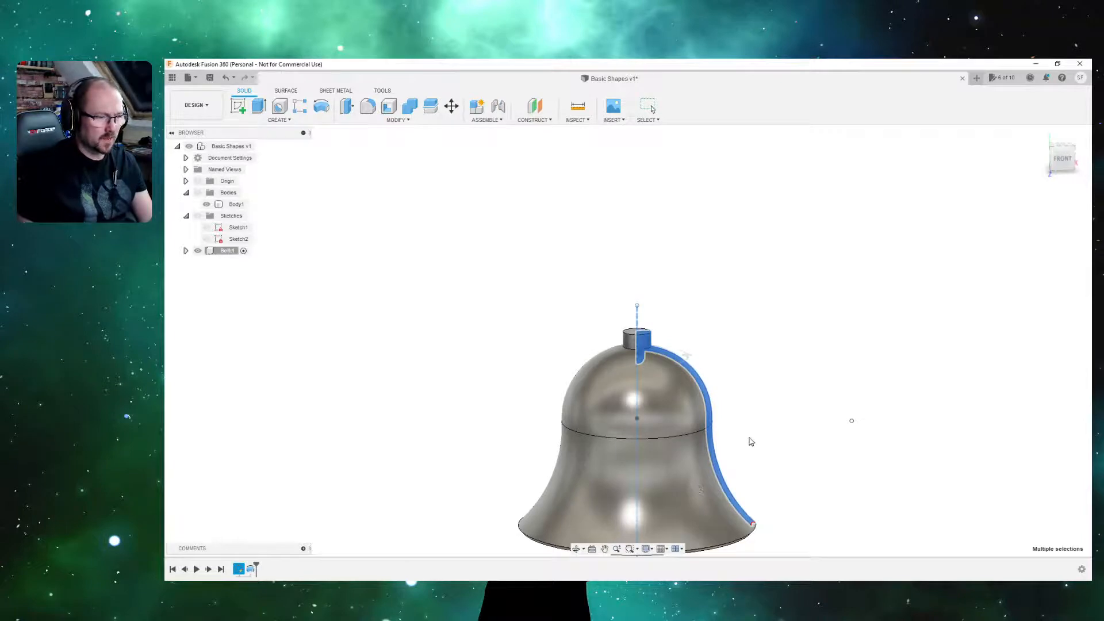
Inspect the revolved bell from the outside and from below, including the round-ended stub inside the crown.
middle_click_drag(765, 447, 638, 416, "shift")
scroll(640, 441, "up", 3)
scroll(640, 442, "up", 2)
scroll(635, 454, "down", 5)
scroll(640, 414, "down", 4)
scroll(639, 417, "up", 5)
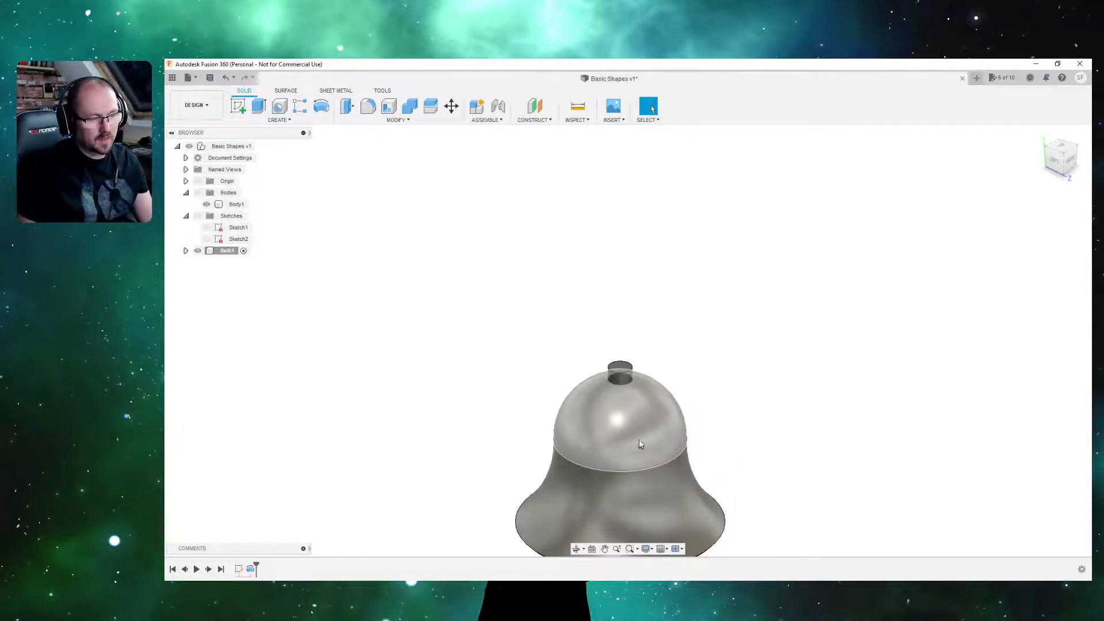
middle_click_drag(639, 444, 596, 434, "shift")
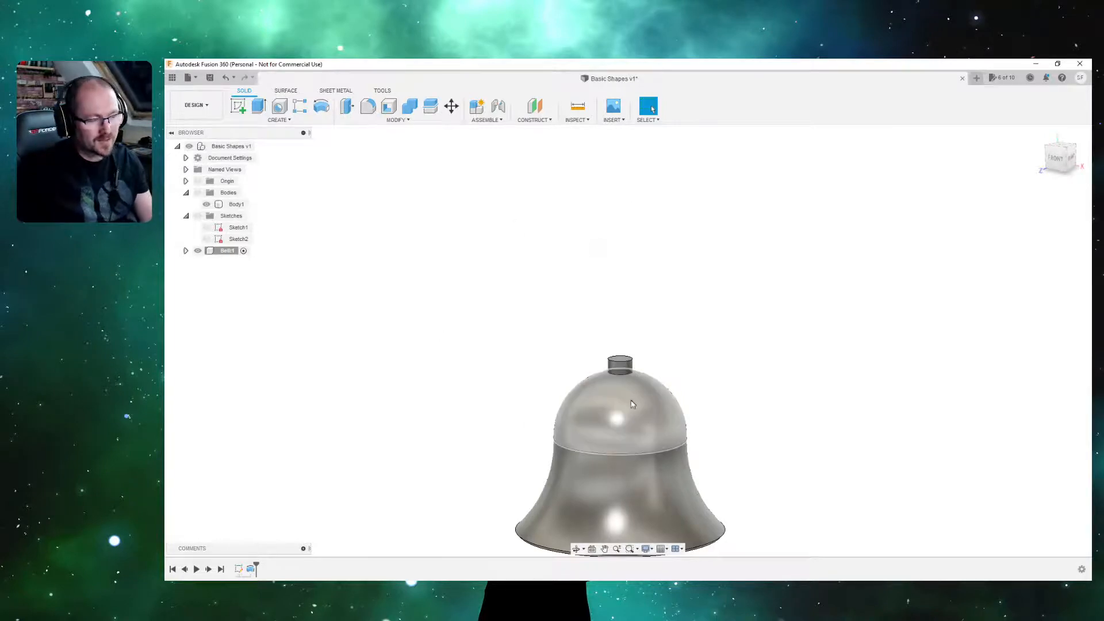
middle_click_drag(608, 399, 616, 217, "shift")
scroll(633, 296, "down", 2)
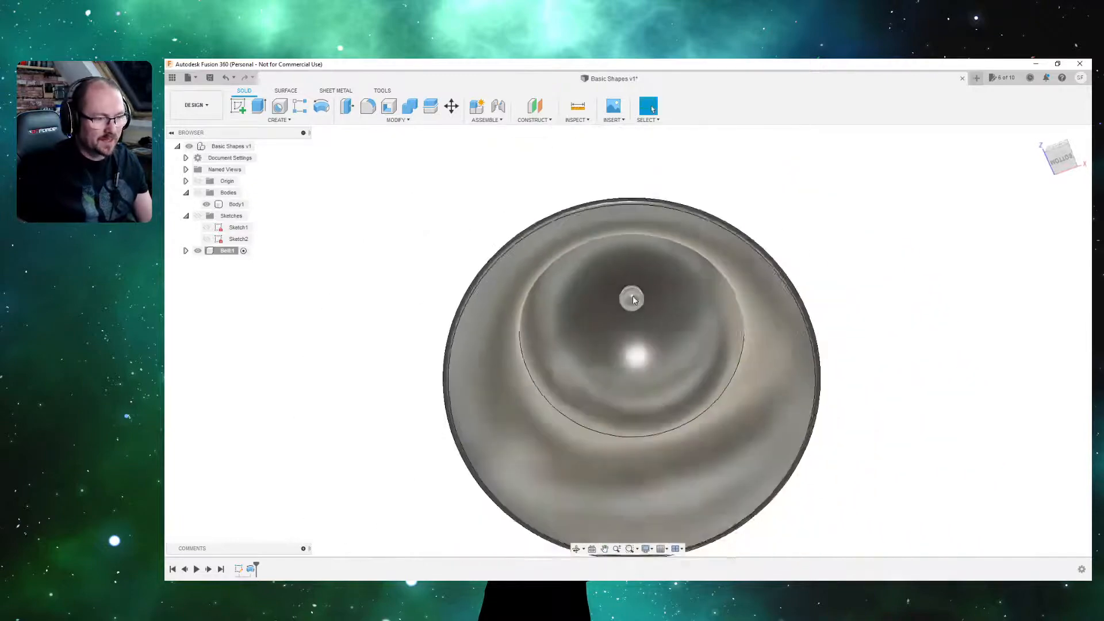
scroll(632, 296, "up", 5)
scroll(633, 322, "up", 4)
scroll(627, 328, "down", 4)
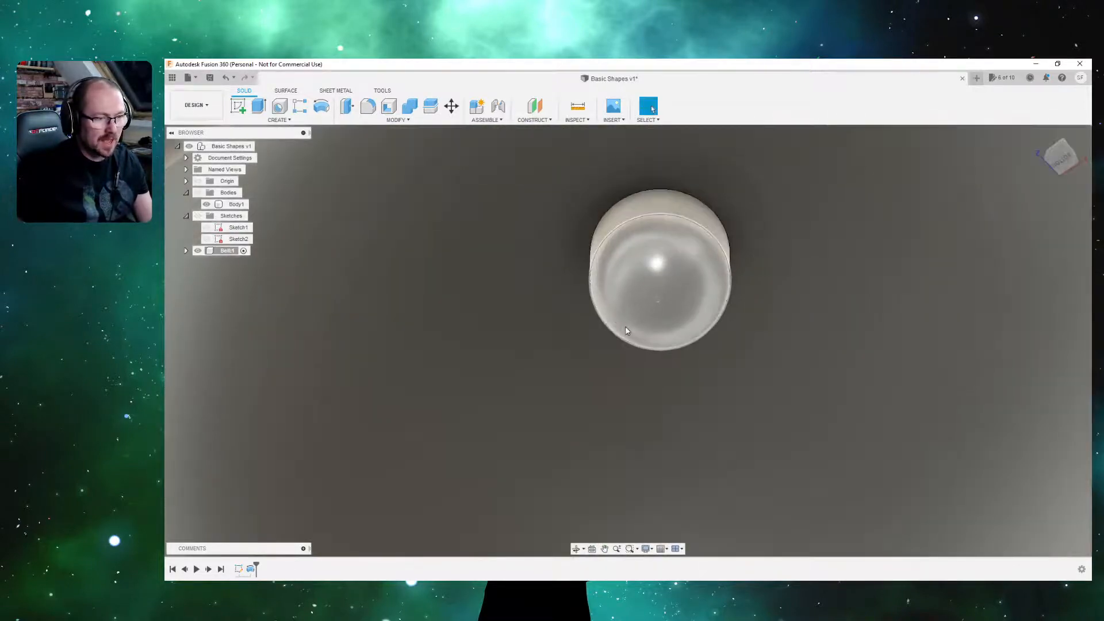
scroll(629, 339, "down", 5)
middle_click_drag(627, 337, 825, 231, "shift")
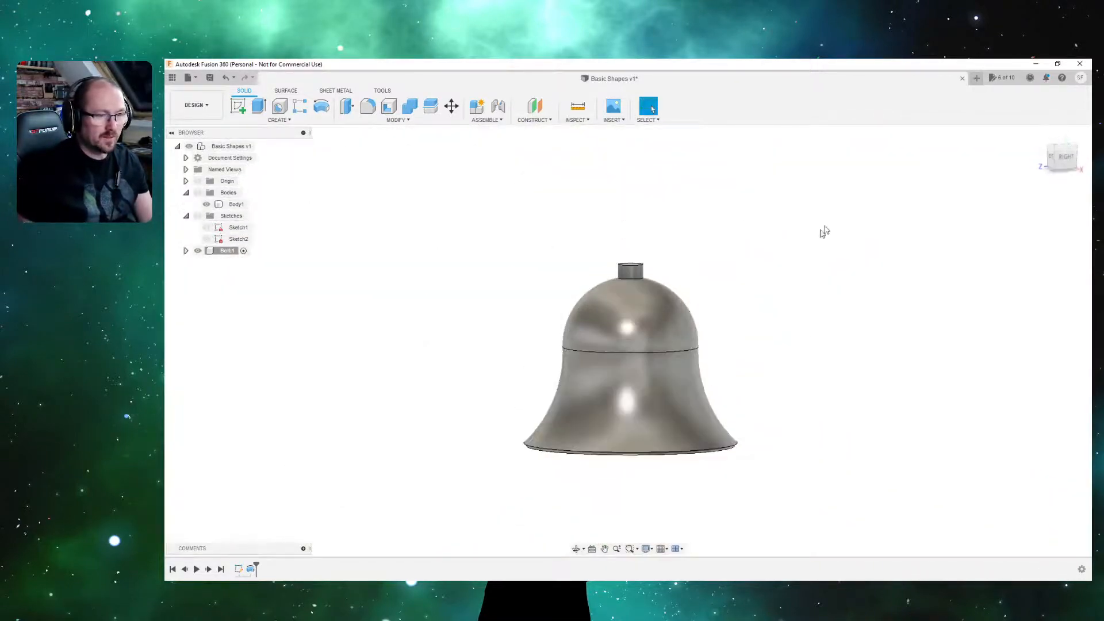
Create a section analysis that cuts the bell through its centre on the YZ plane.
left_click(575, 120)
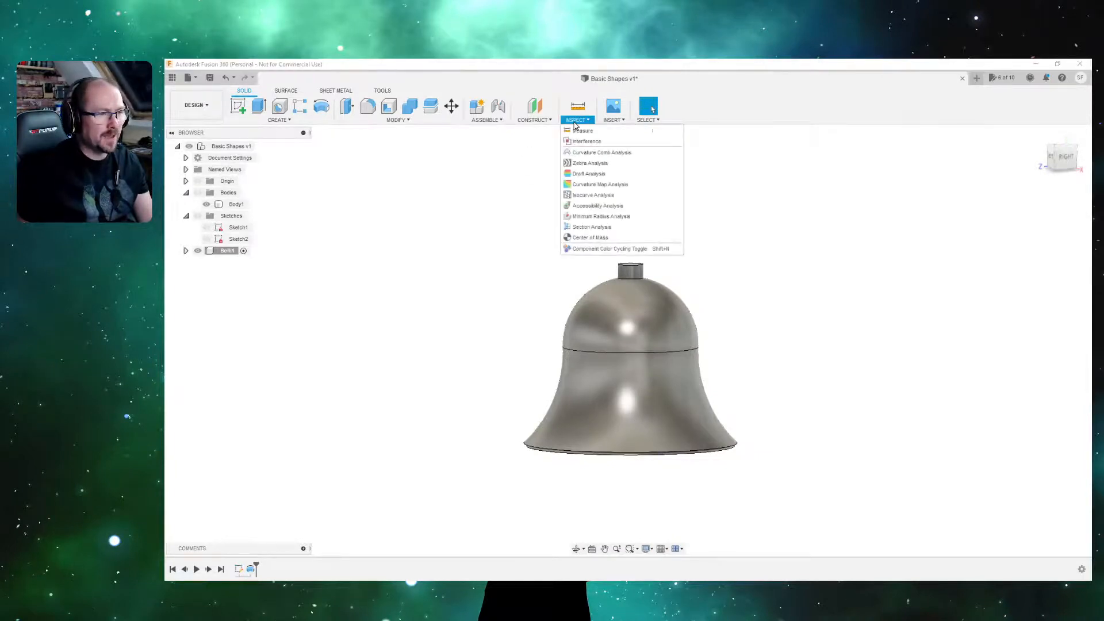
left_click(580, 228)
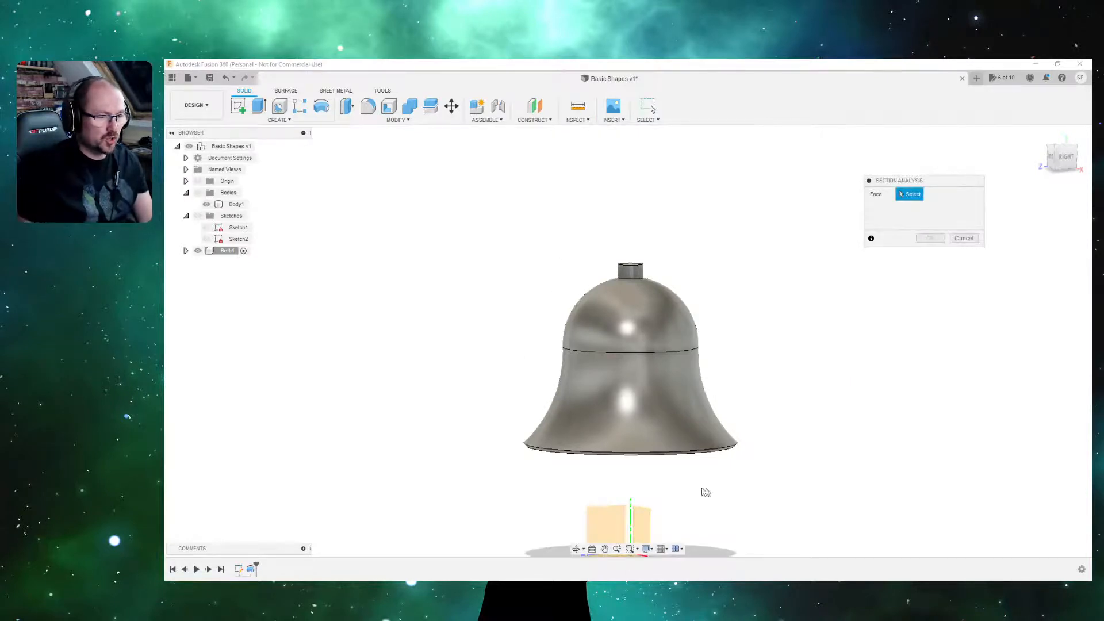
middle_click_drag(808, 459, 778, 339)
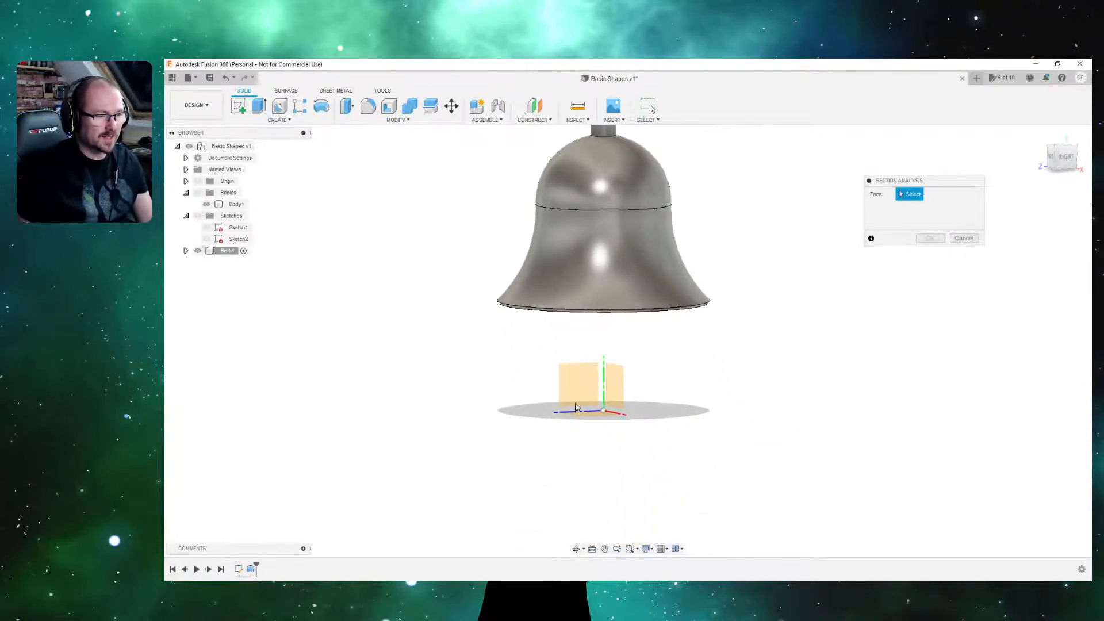
left_click(617, 384)
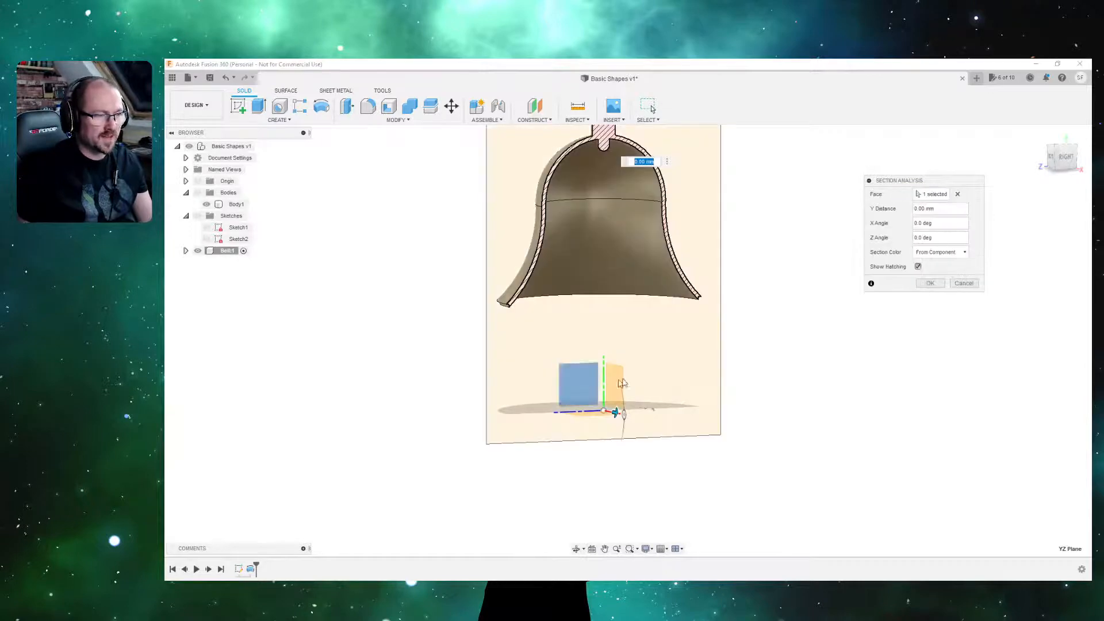
left_click(930, 283)
Examine the cross-section of the bell's wall, knob and round-ended inner stub from several angles.
mouse_move(863, 333)
middle_mouse_down("shift")
mouse_move(523, 298)
mouse_move(690, 300)
mouse_move(700, 322)
mouse_move(619, 322)
mouse_move(635, 229)
mouse_move(696, 377)
middle_mouse_up("shift")
scroll(687, 301, "up", 5)
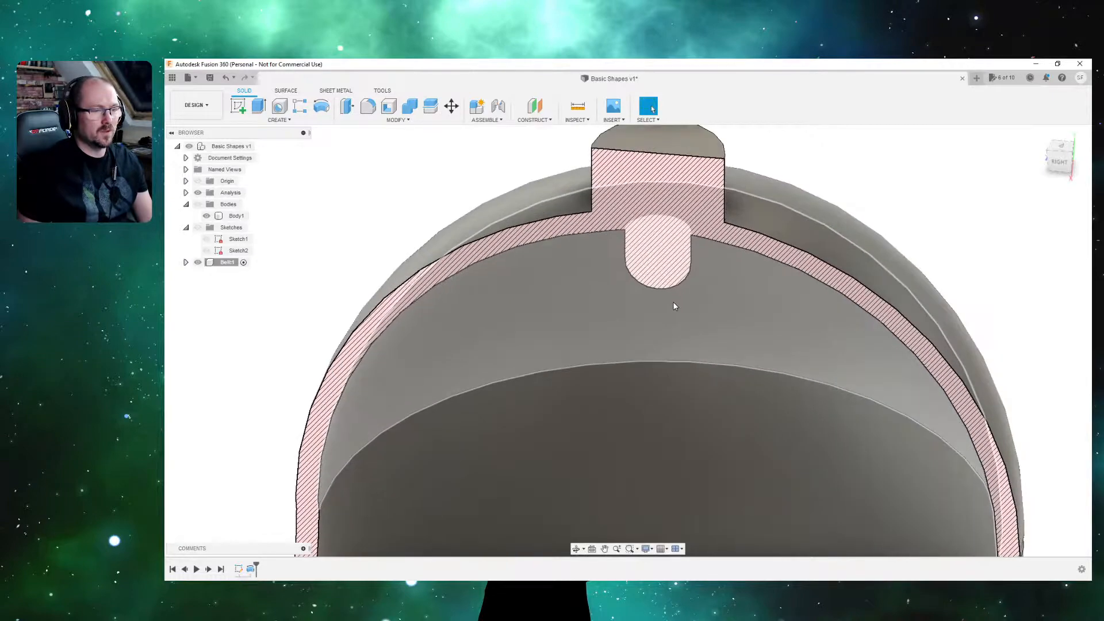
scroll(675, 305, "down", 3)
middle_click_drag(671, 291, 715, 305, "shift")
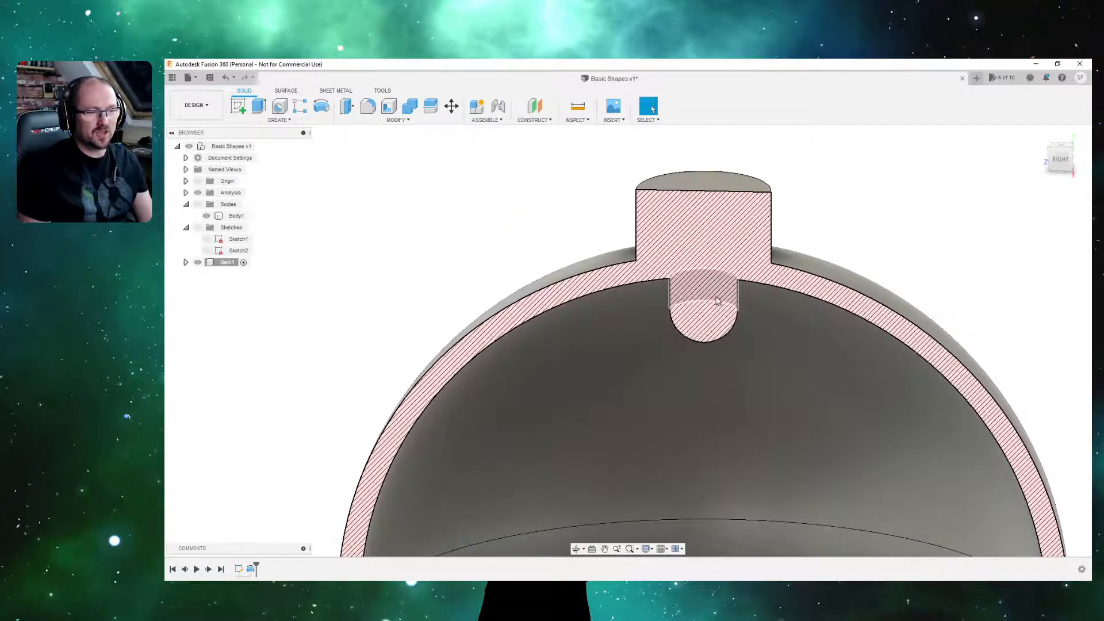
middle_click_drag(718, 301, 684, 352, "shift")
mouse_move(685, 391)
middle_mouse_down("shift")
mouse_move(717, 365)
mouse_move(691, 378)
middle_mouse_up("shift")
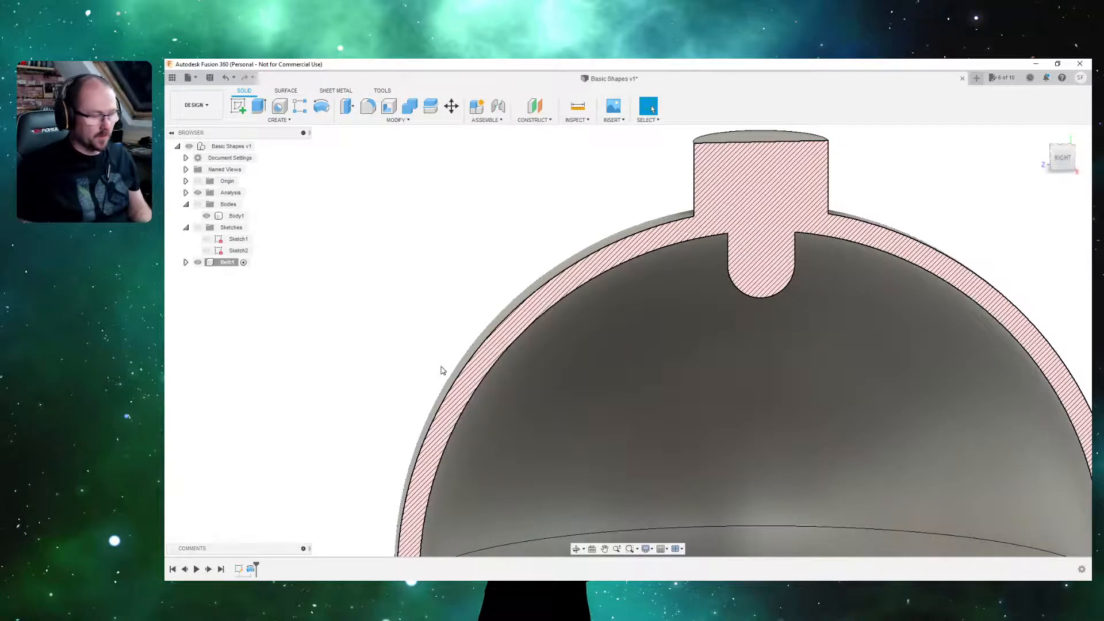
scroll(535, 391, "down", 6)
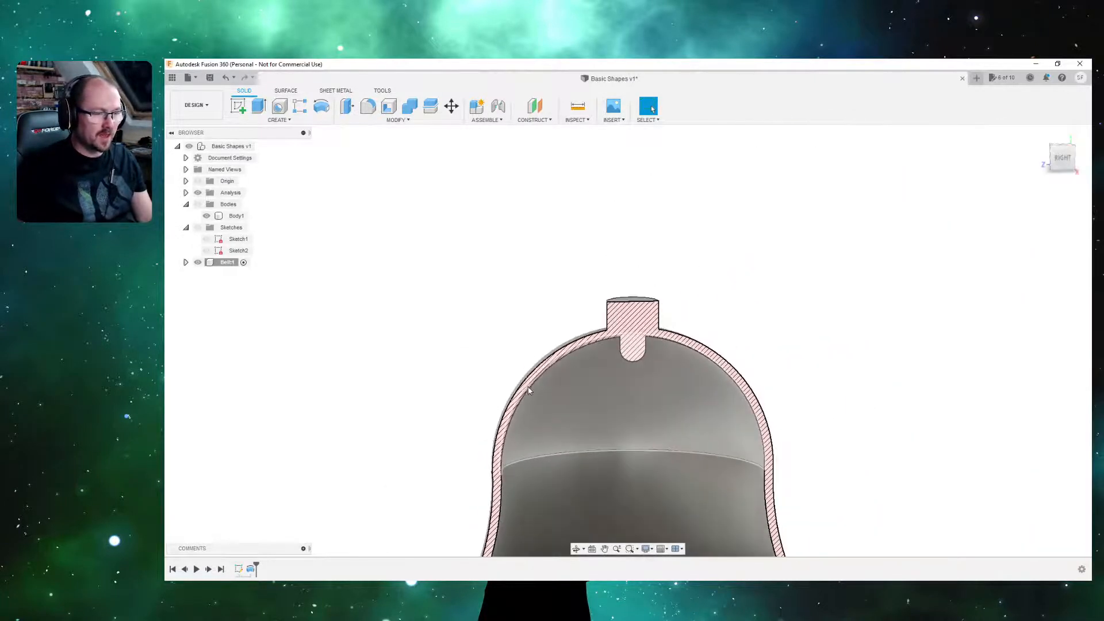
mouse_move(536, 411)
middle_mouse_down("shift")
mouse_move(469, 407)
mouse_move(305, 537)
middle_mouse_up("shift")
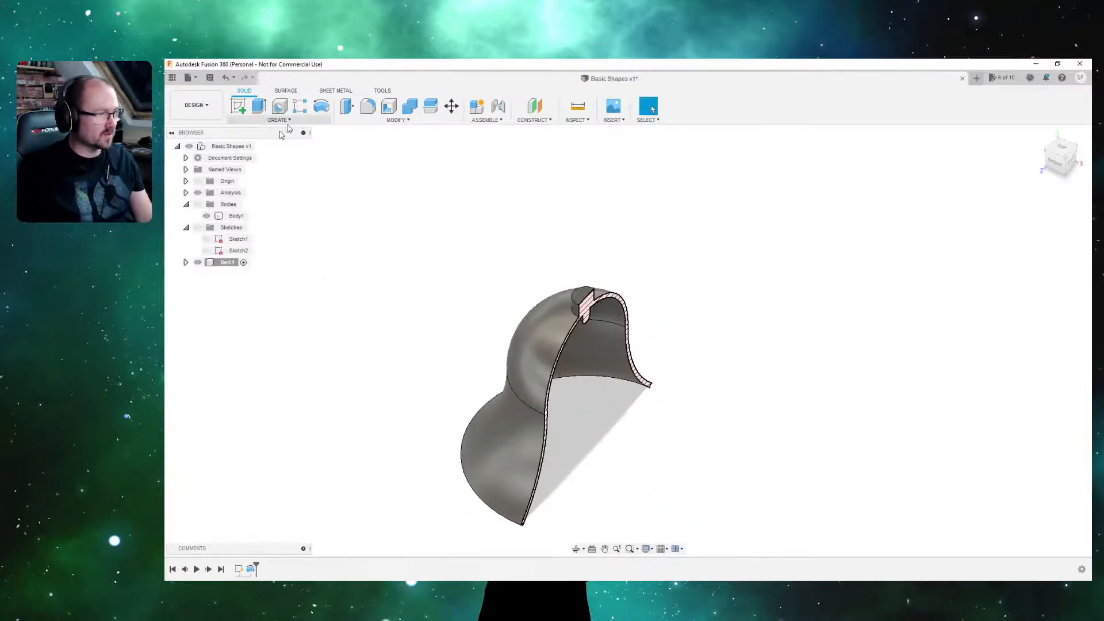
Edit the existing section analysis and clear its cutting plane to try selecting a different one.
right_click(227, 194)
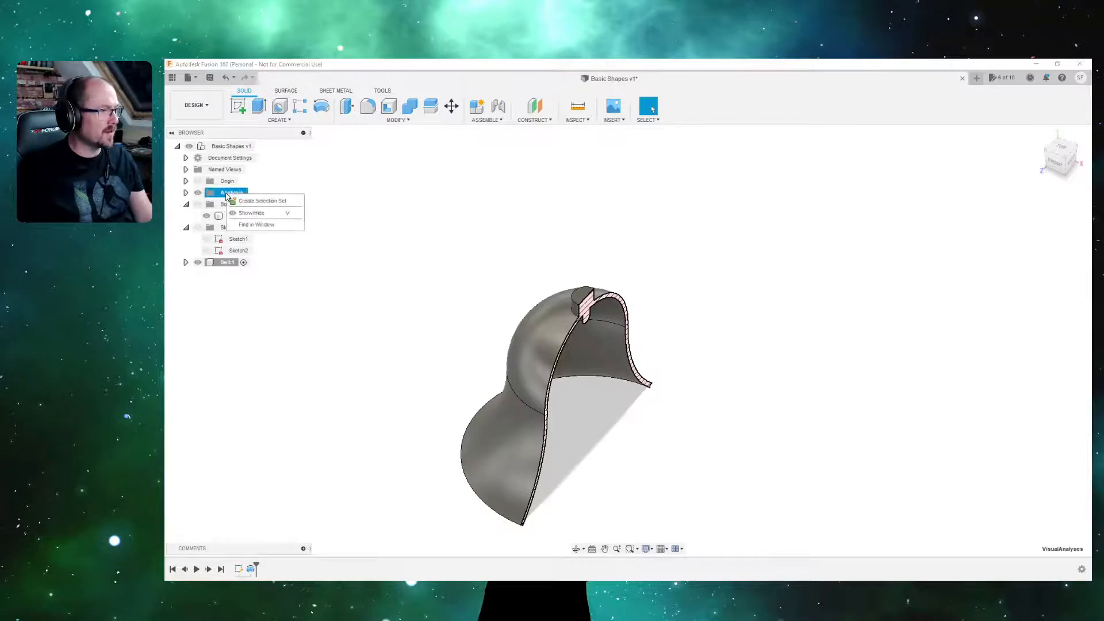
left_click(186, 193)
right_click(239, 205)
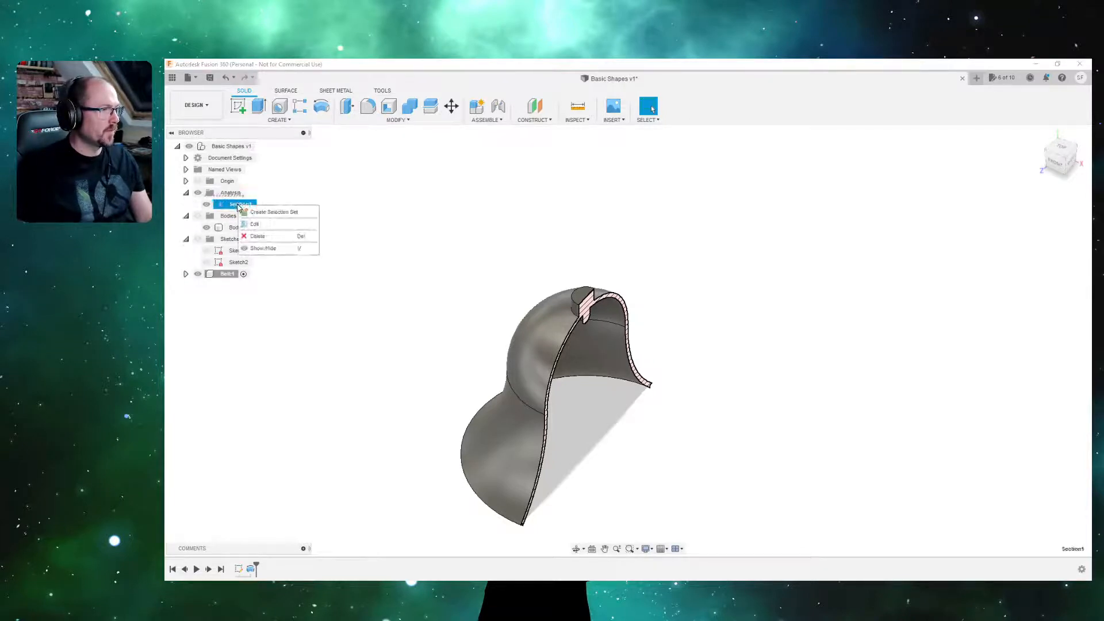
left_click(253, 224)
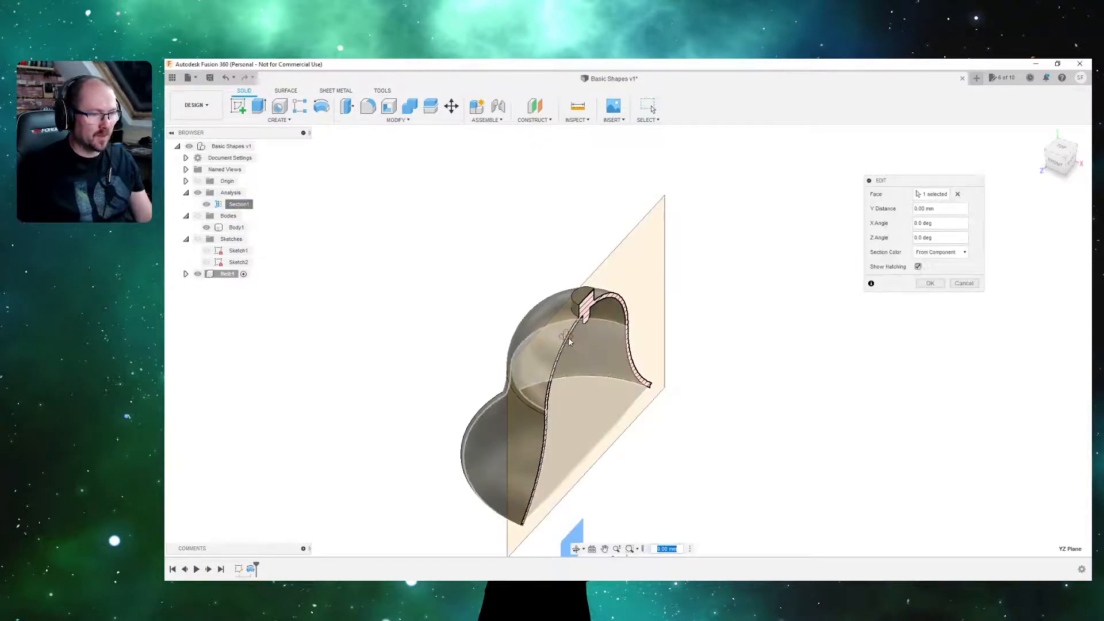
left_click(958, 194)
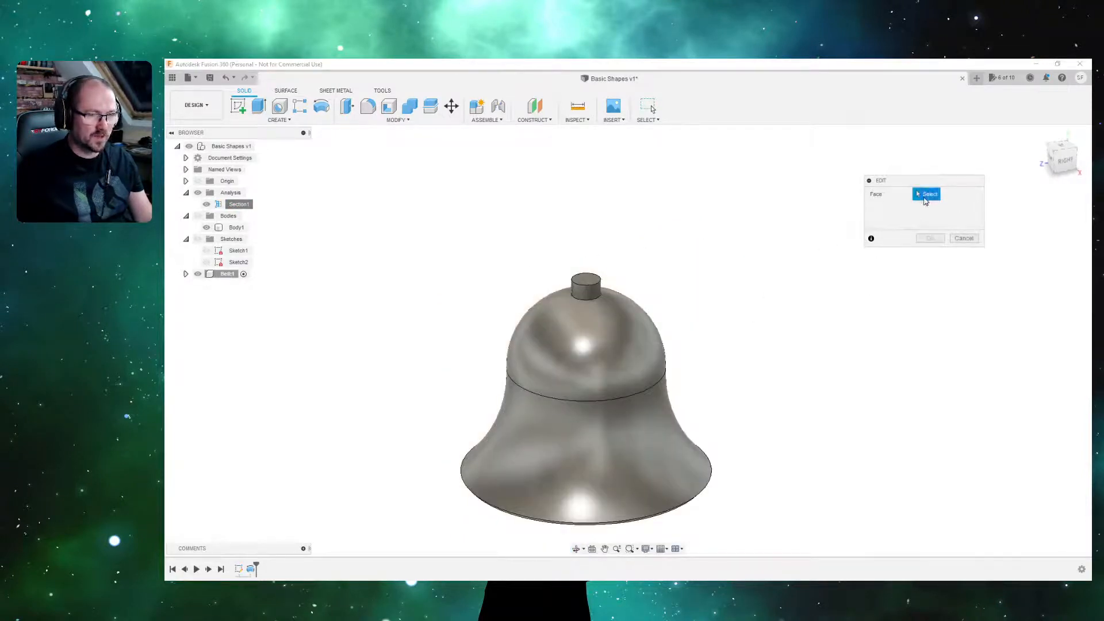
scroll(649, 438, "down", 5)
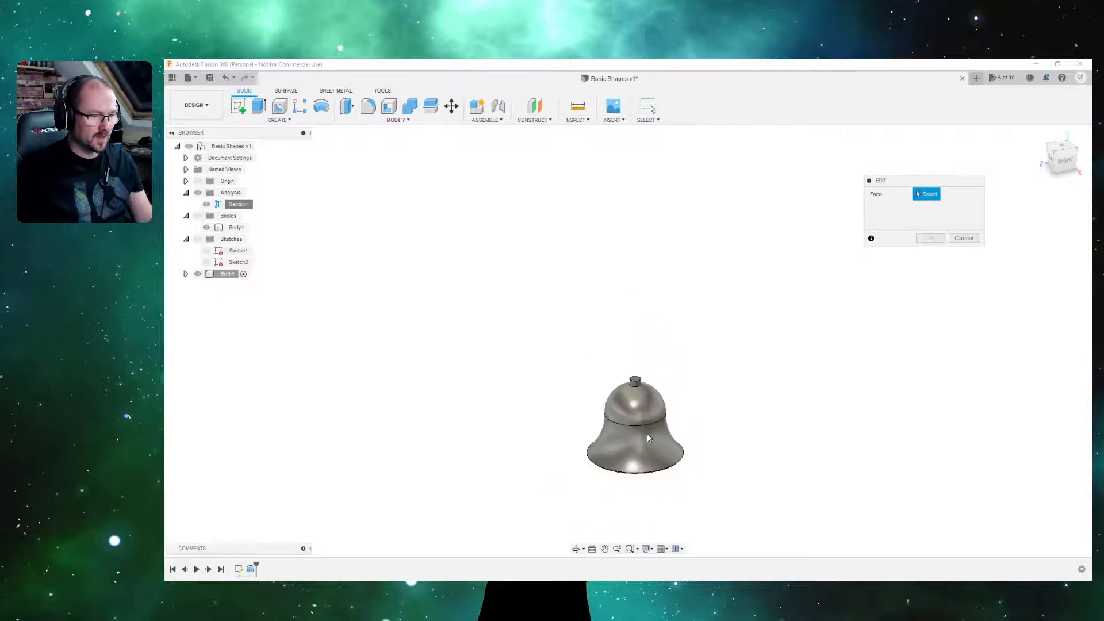
middle_click_drag(648, 433, 624, 285)
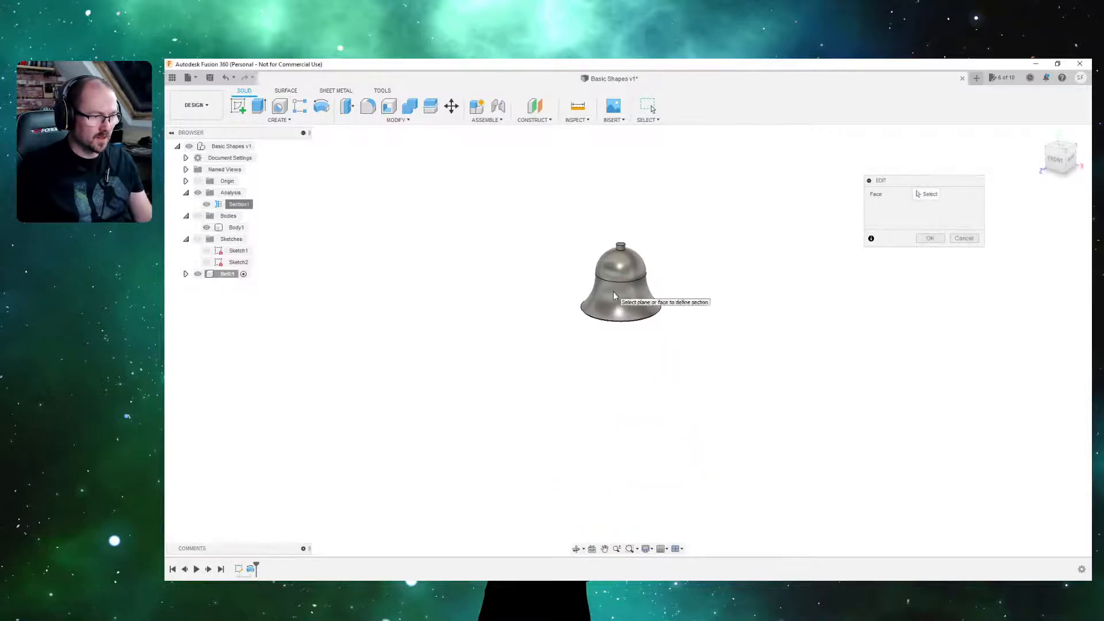
middle_click_drag(646, 353, 661, 266, "shift")
left_click(931, 240)
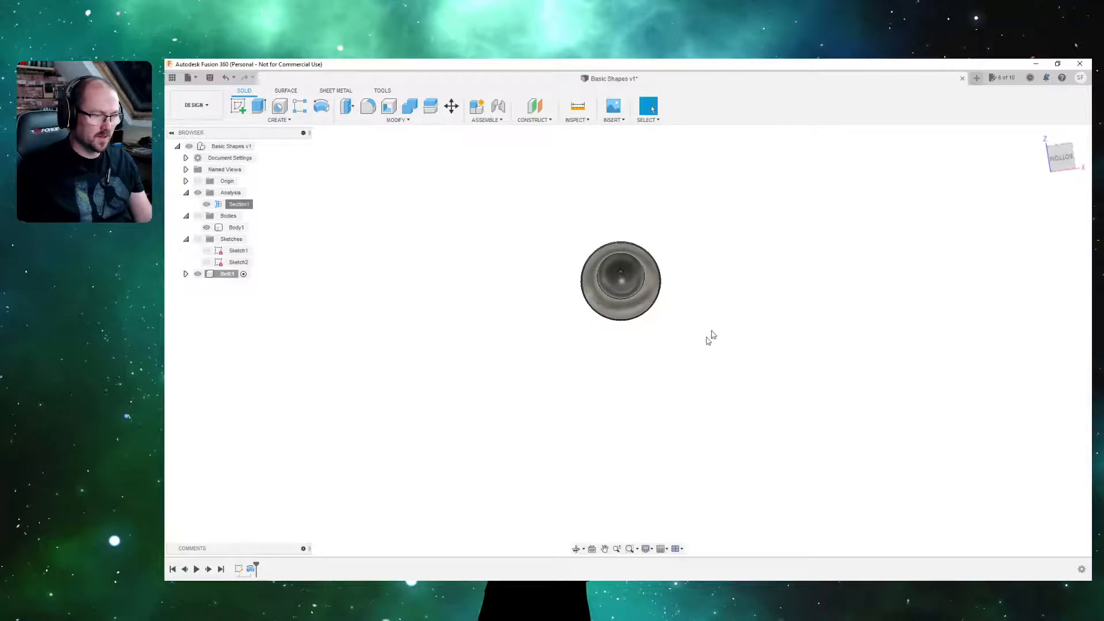
middle_click_drag(614, 345, 570, 405, "shift")
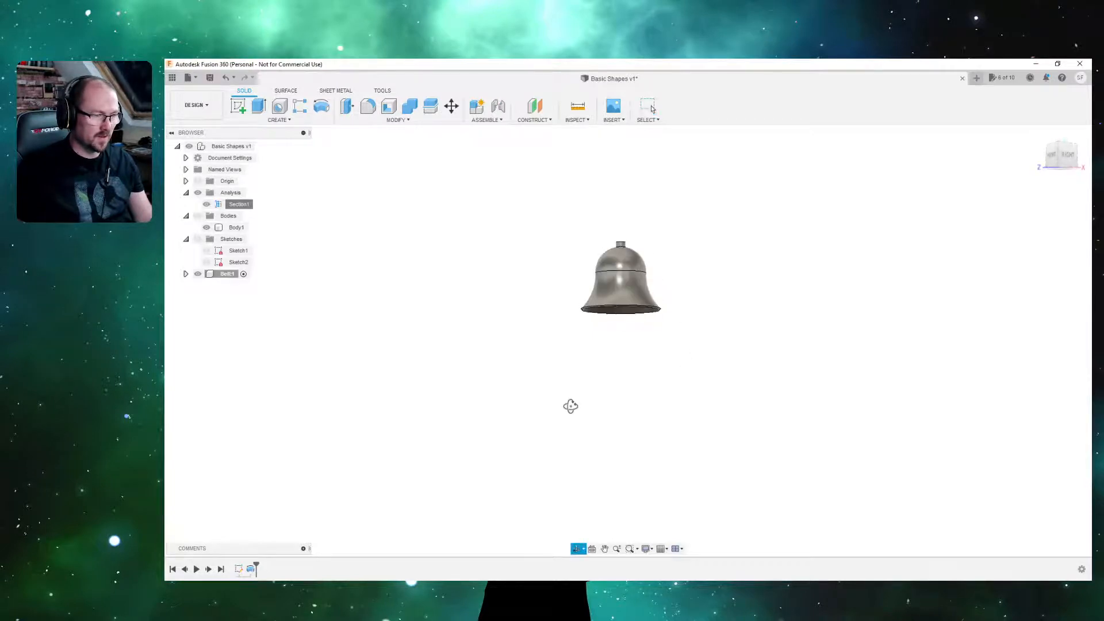
Reopen the section analysis for editing and accept it with the YZ plane as the cutting plane.
right_click(238, 207)
left_click(261, 228)
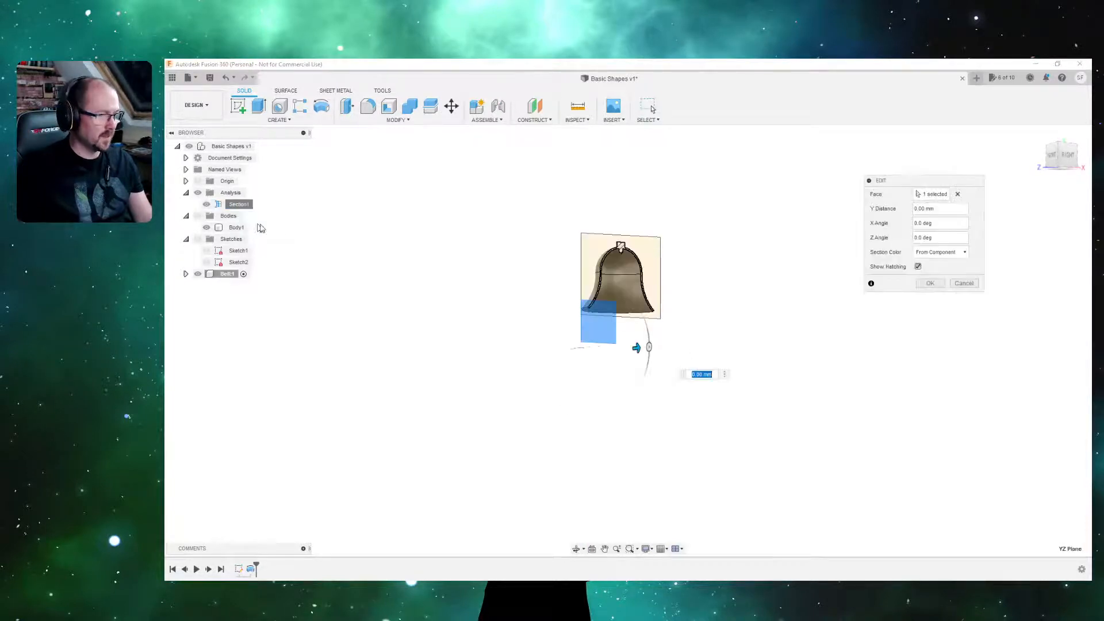
left_click(930, 283)
Look over the sectioned bell and hide the section analysis to display the whole body.
middle_click_drag(672, 406, 634, 390, "shift")
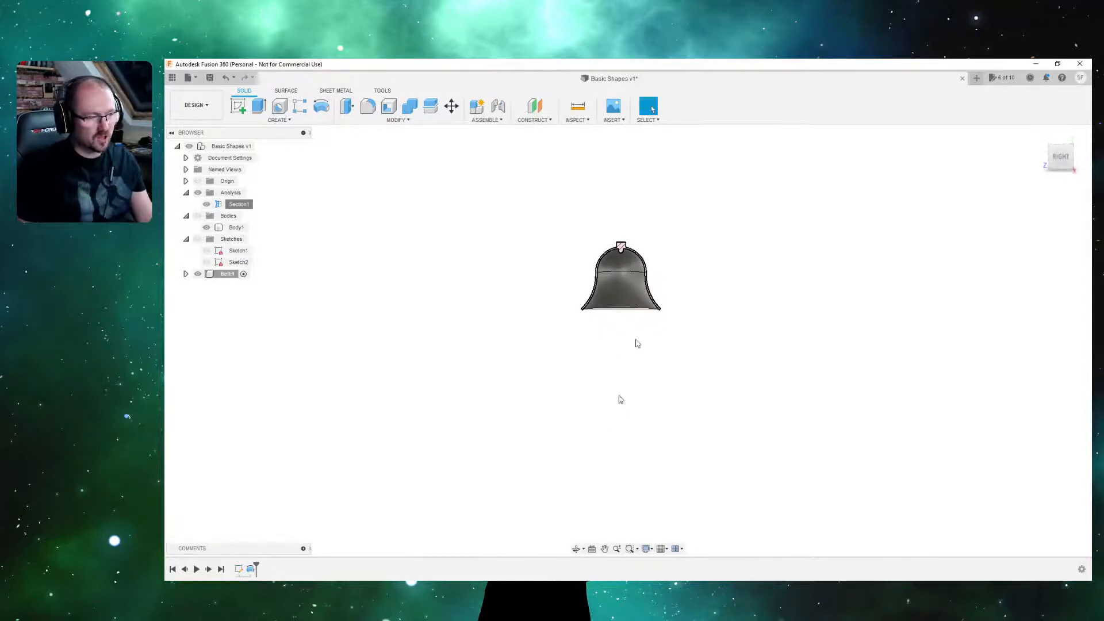
middle_click_drag(638, 235, 724, 265, "shift")
scroll(610, 270, "down", 2)
scroll(602, 285, "up", 6)
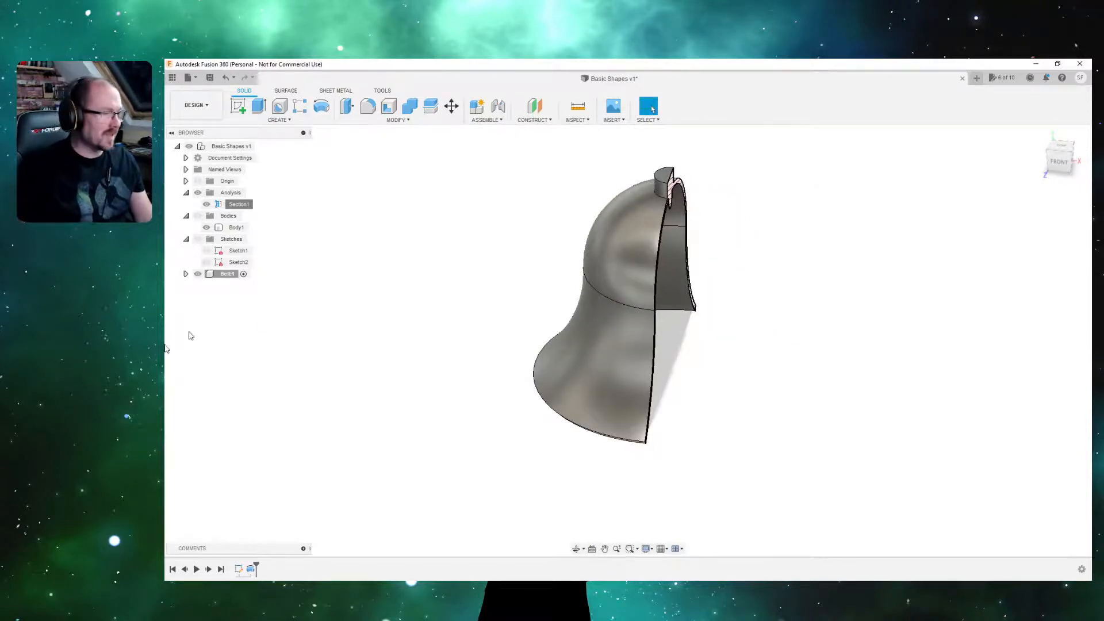
left_click(209, 205)
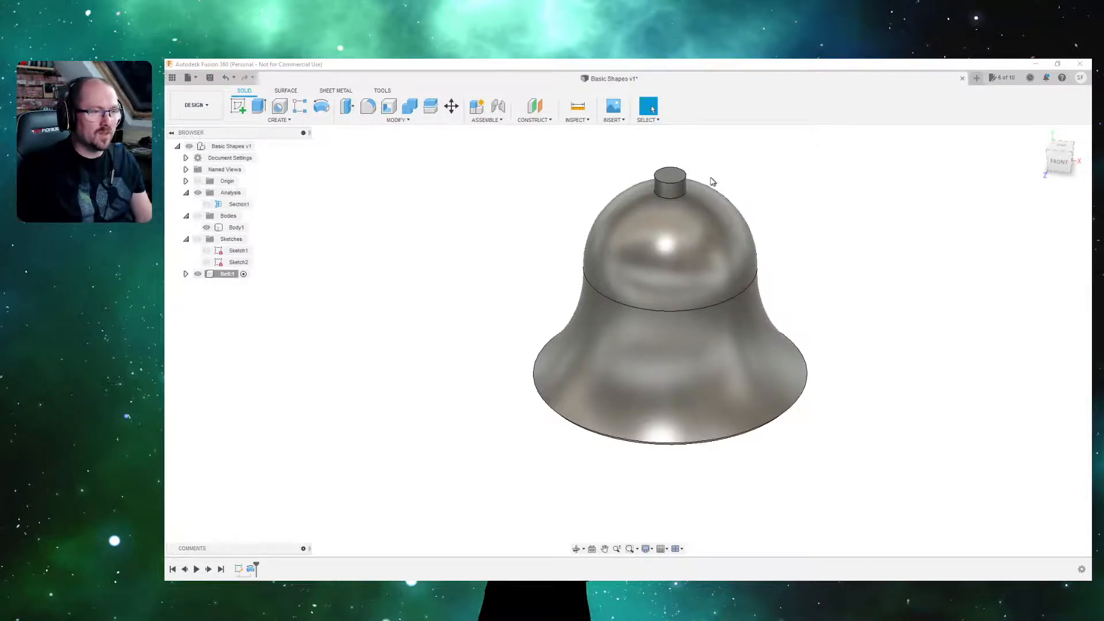
Sketch a 4 mm diameter circle centred on the knob's top face and finish the sketch.
left_click(669, 176)
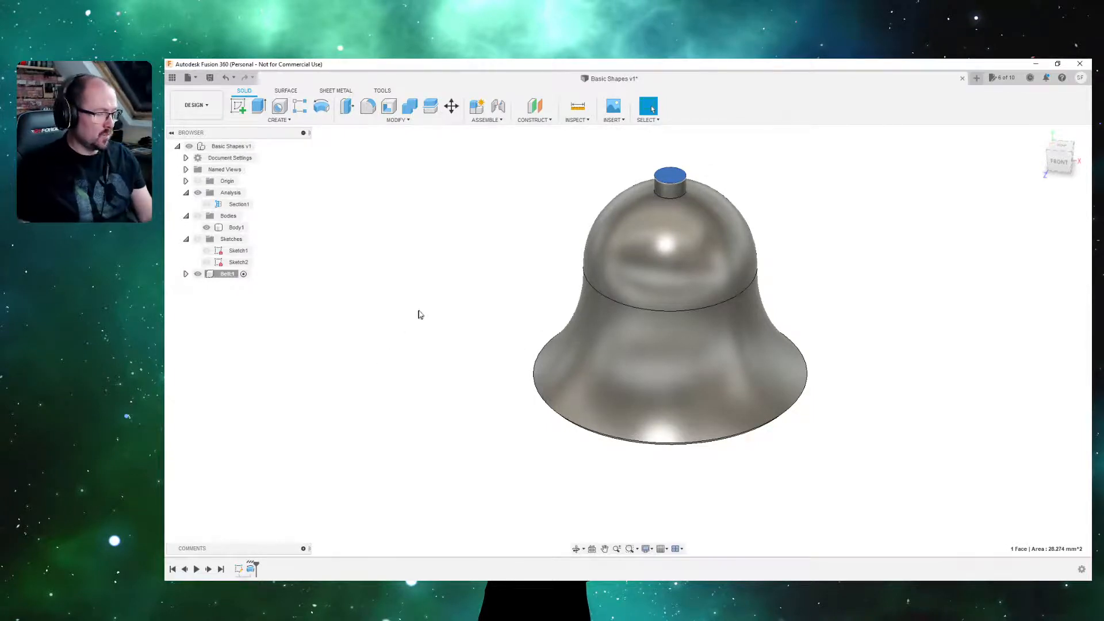
middle_click_drag(418, 314, 571, 239, "shift")
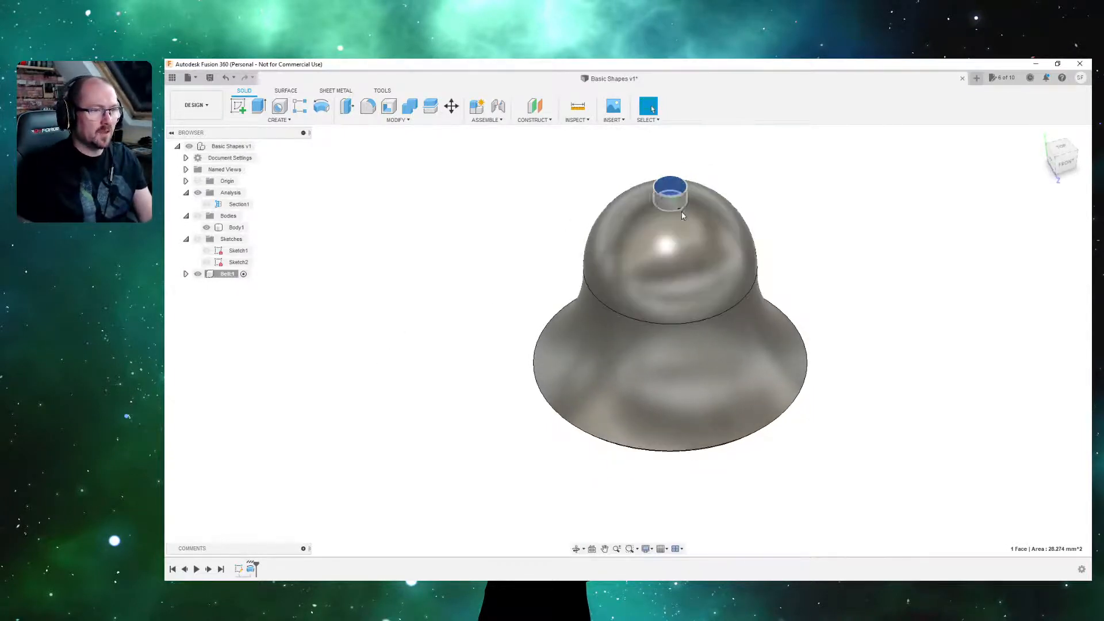
scroll(551, 271, "down", 2)
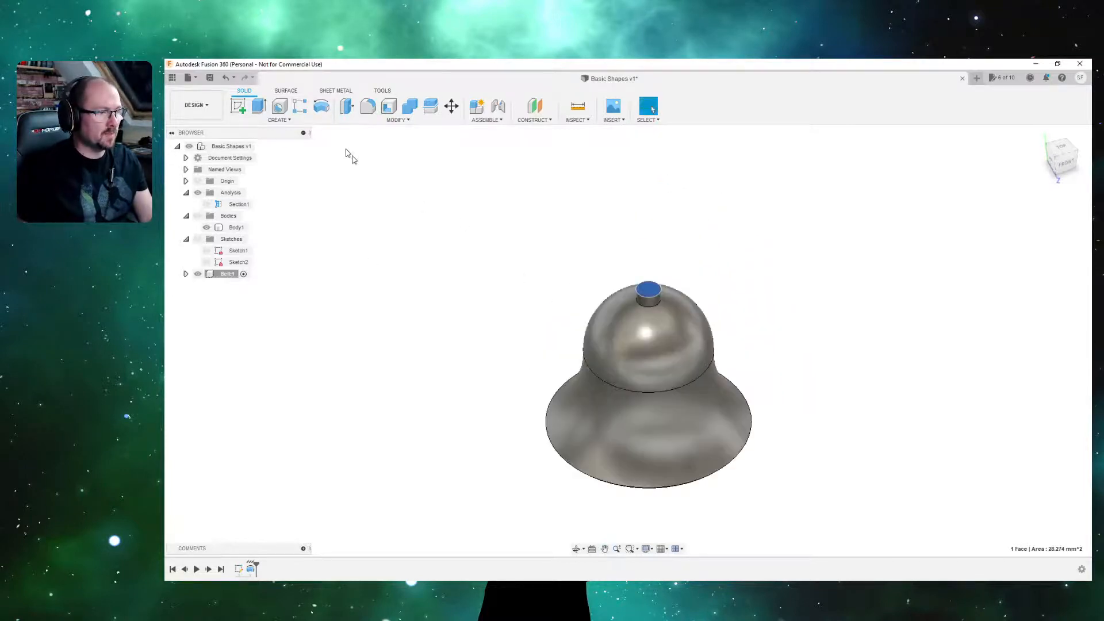
left_click(238, 105)
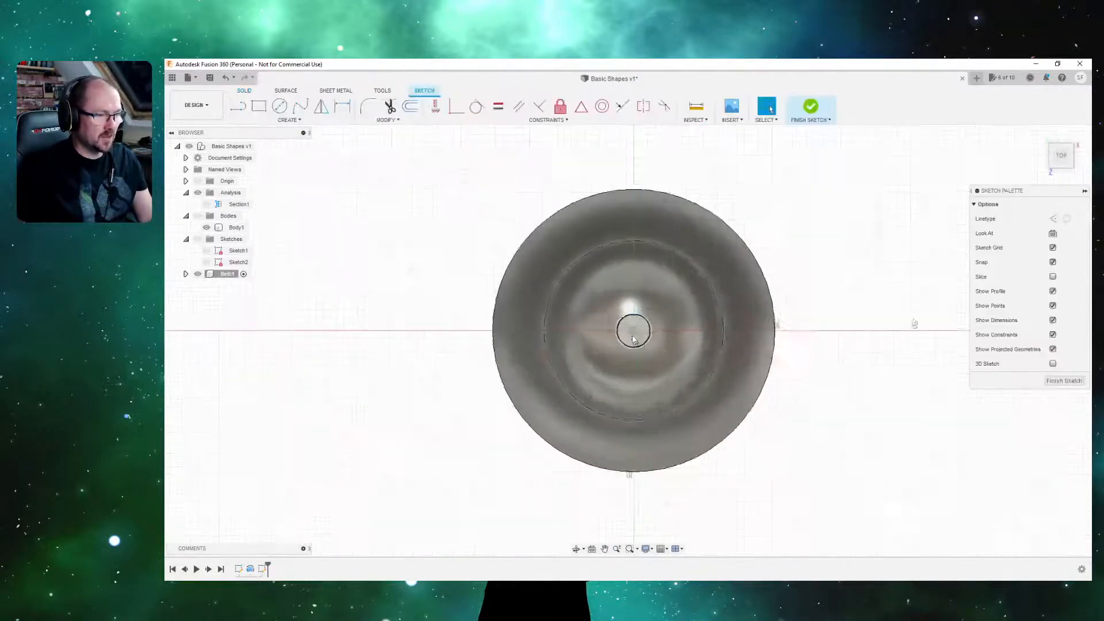
key("c")
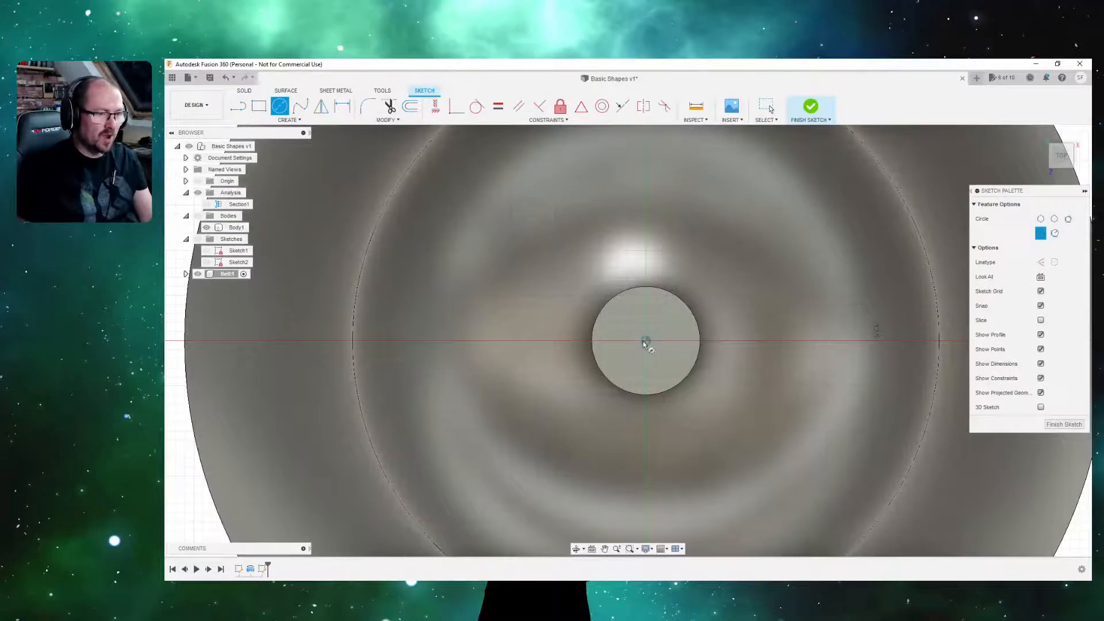
left_click(644, 342)
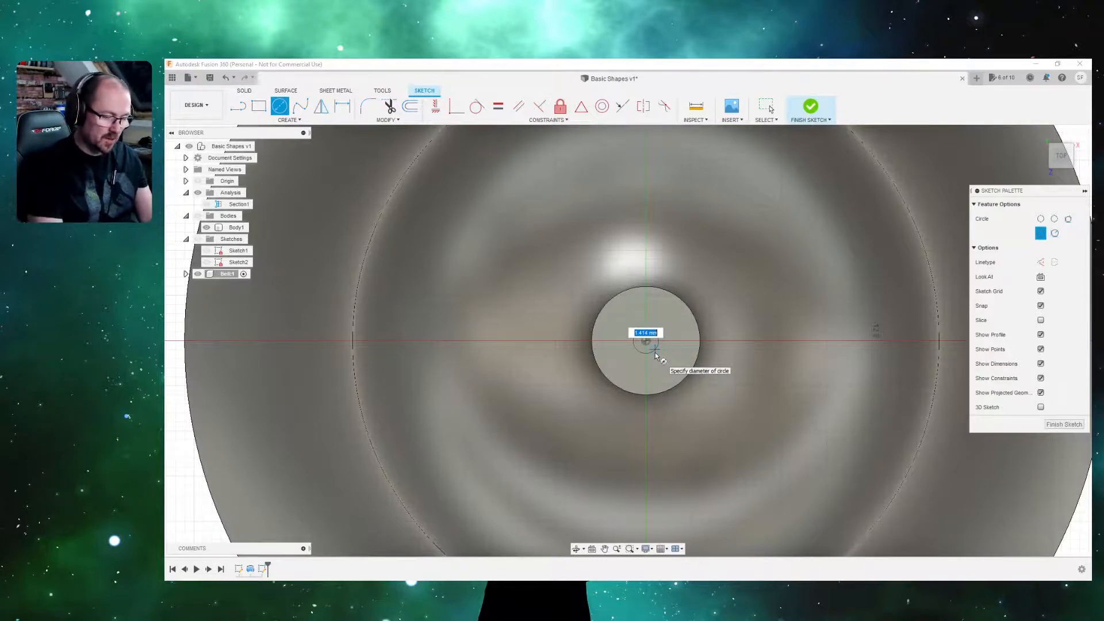
type("4")
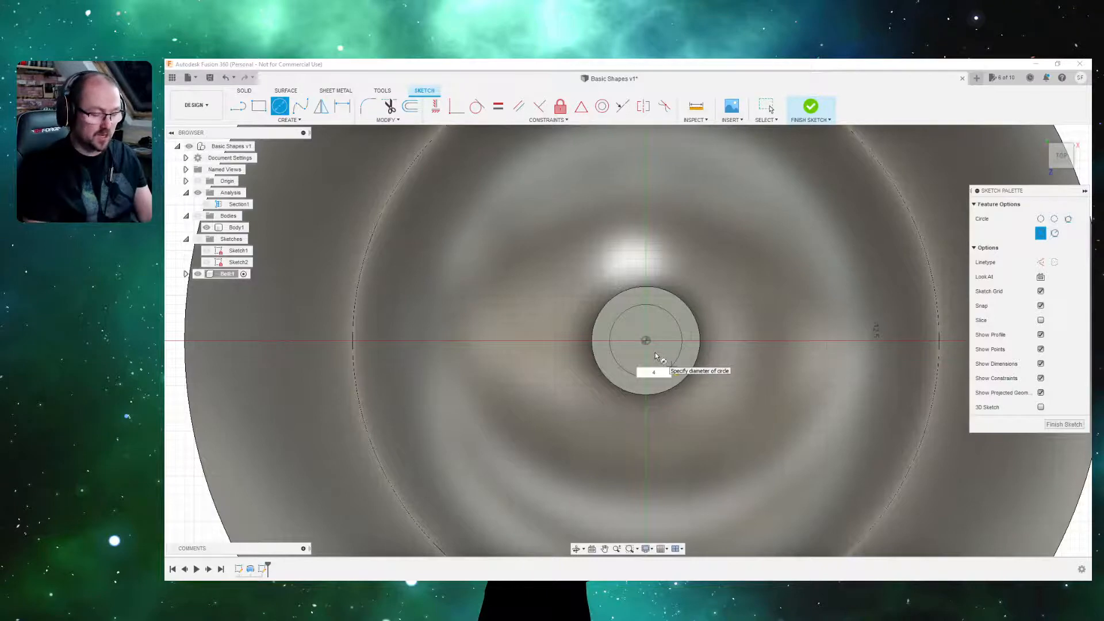
key("Return")
key("Escape")
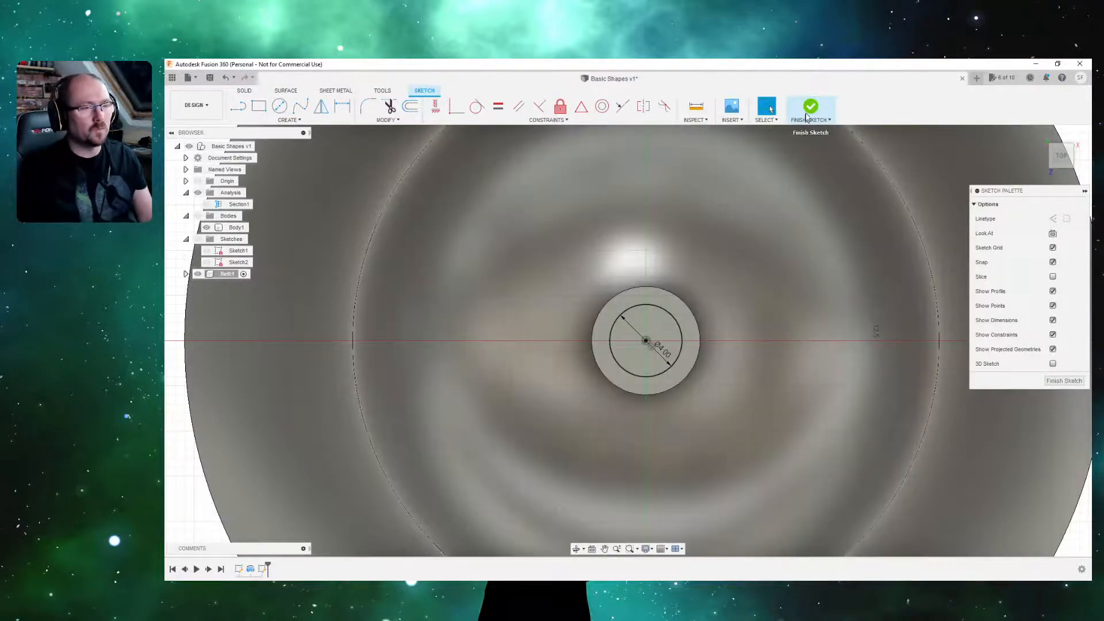
left_click(811, 110)
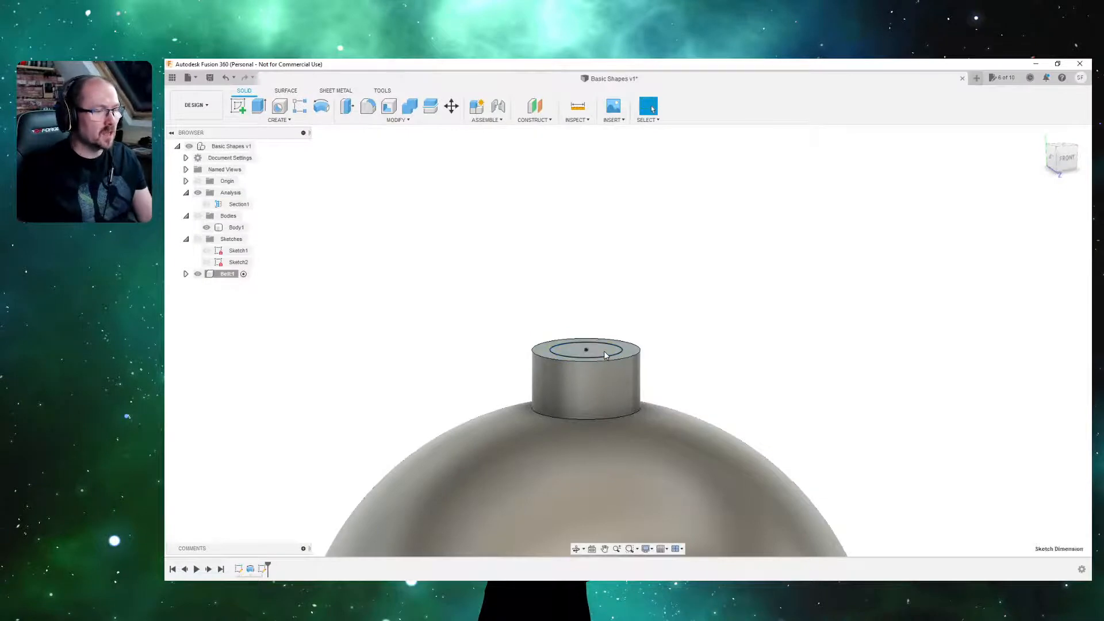
Extrude the 4 mm circle 7 mm upward from the knob and join it to the bell.
left_click(258, 104)
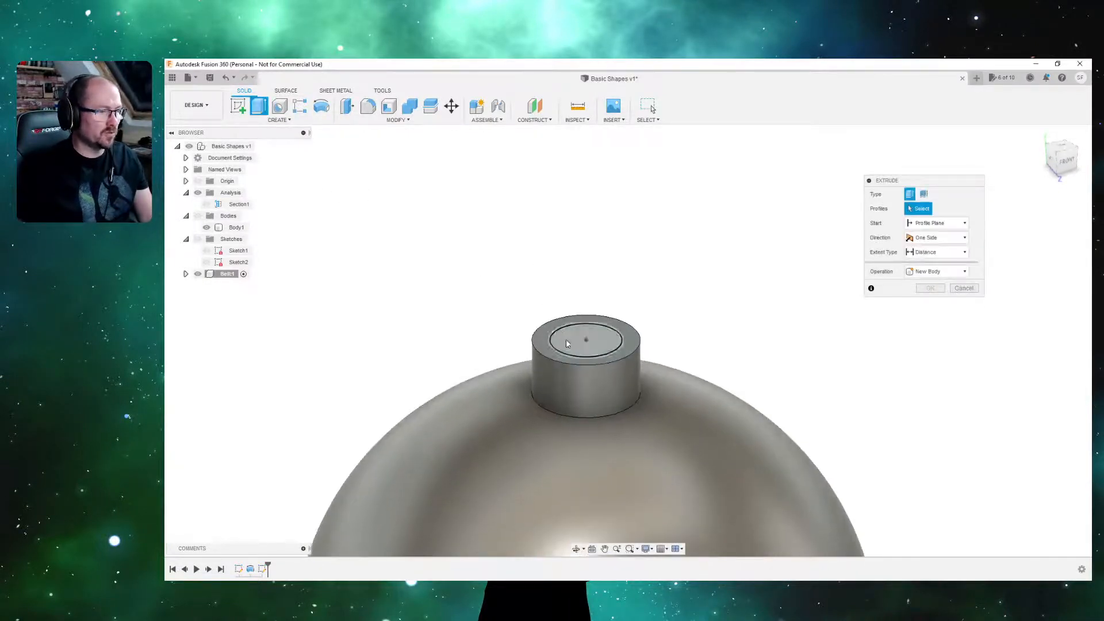
left_click_drag(584, 331, 579, 213)
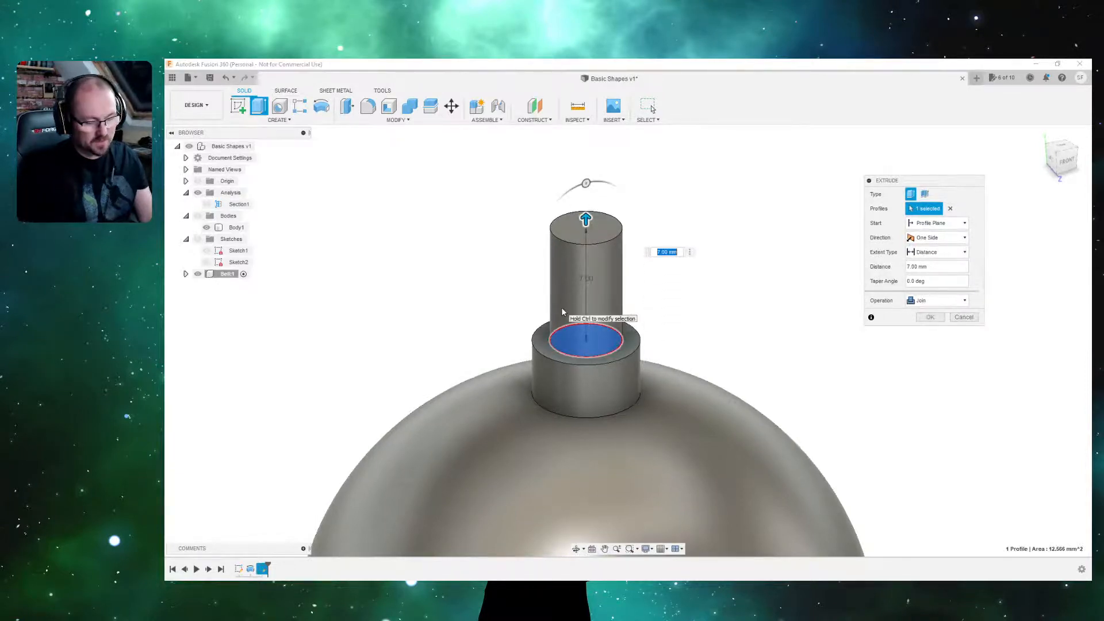
key("Return")
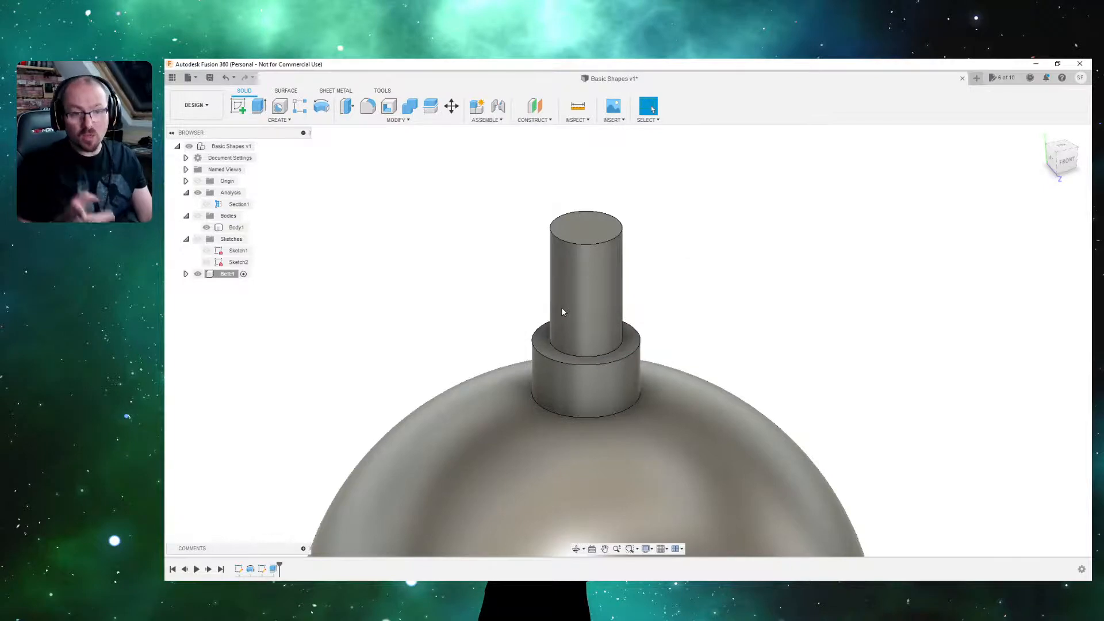
Add a modeled, full-length right-hand M4x0.7 ISO metric thread to the cylindrical face of the 4 mm post.
left_click(278, 119)
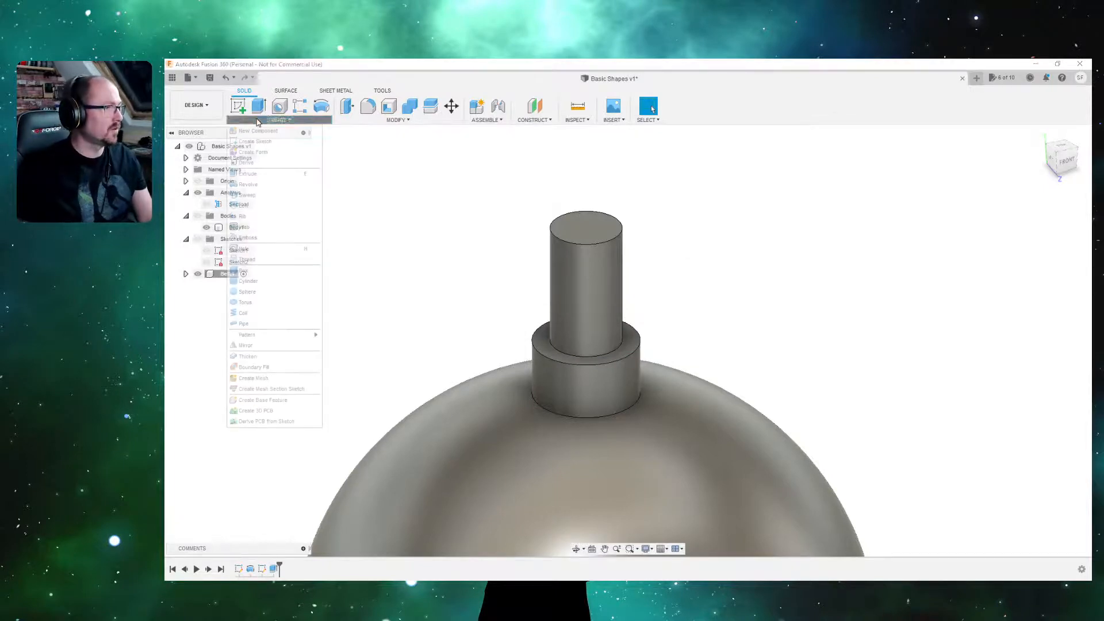
left_click(246, 258)
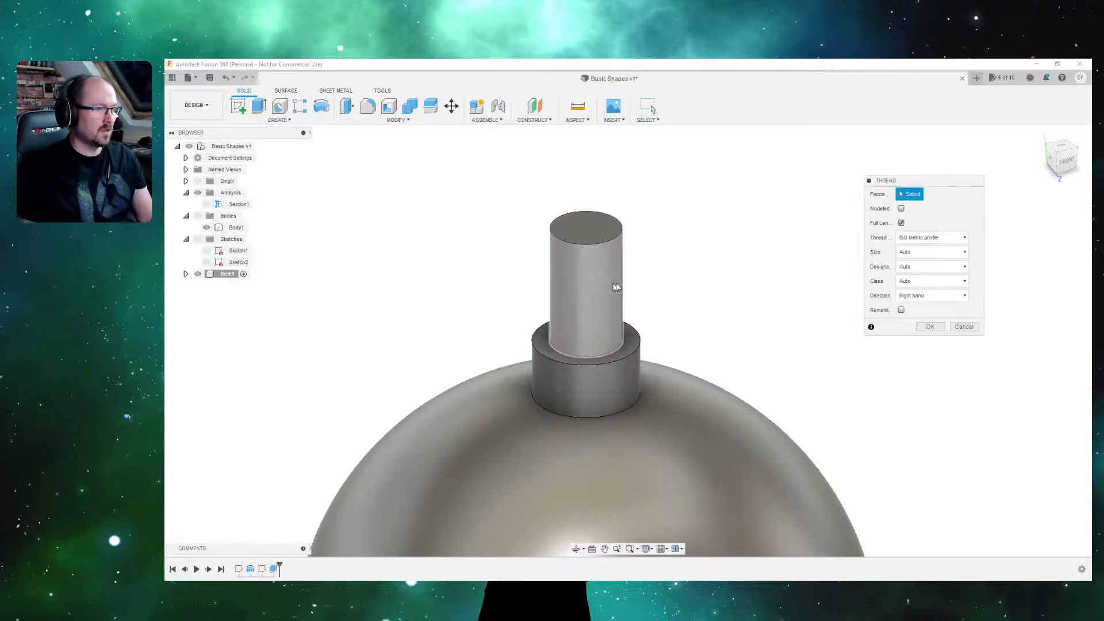
left_click(586, 287)
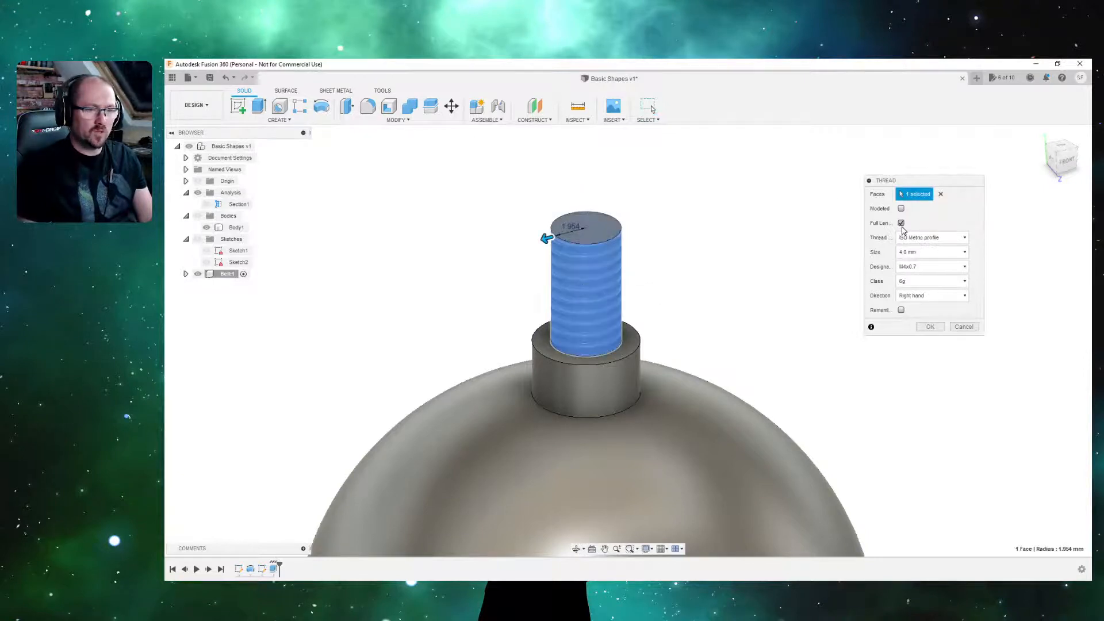
left_click(901, 209)
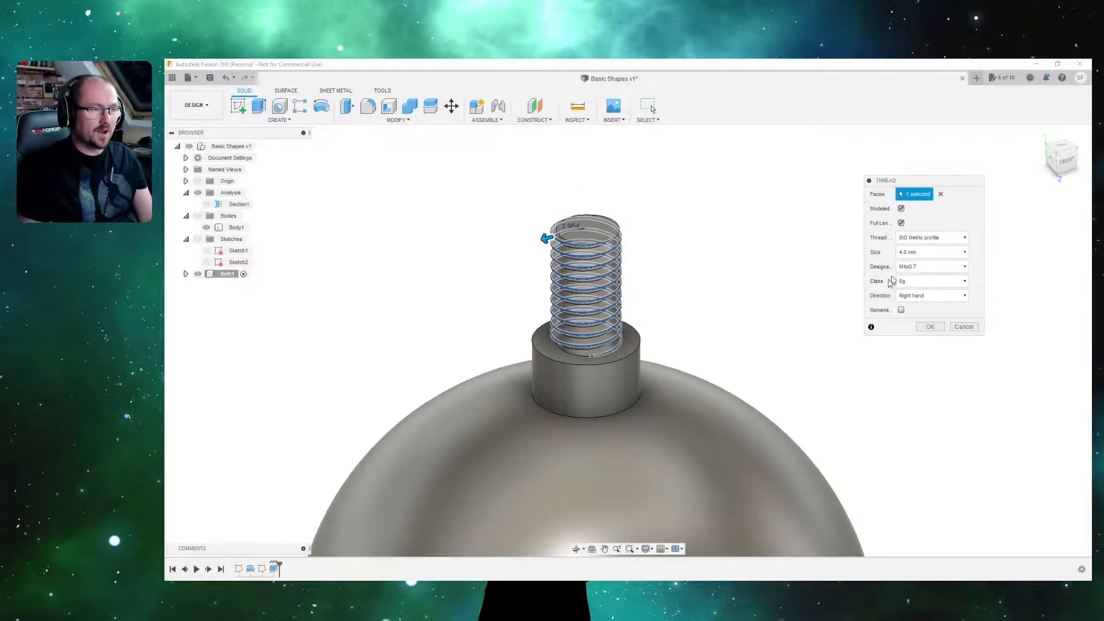
left_click(930, 328)
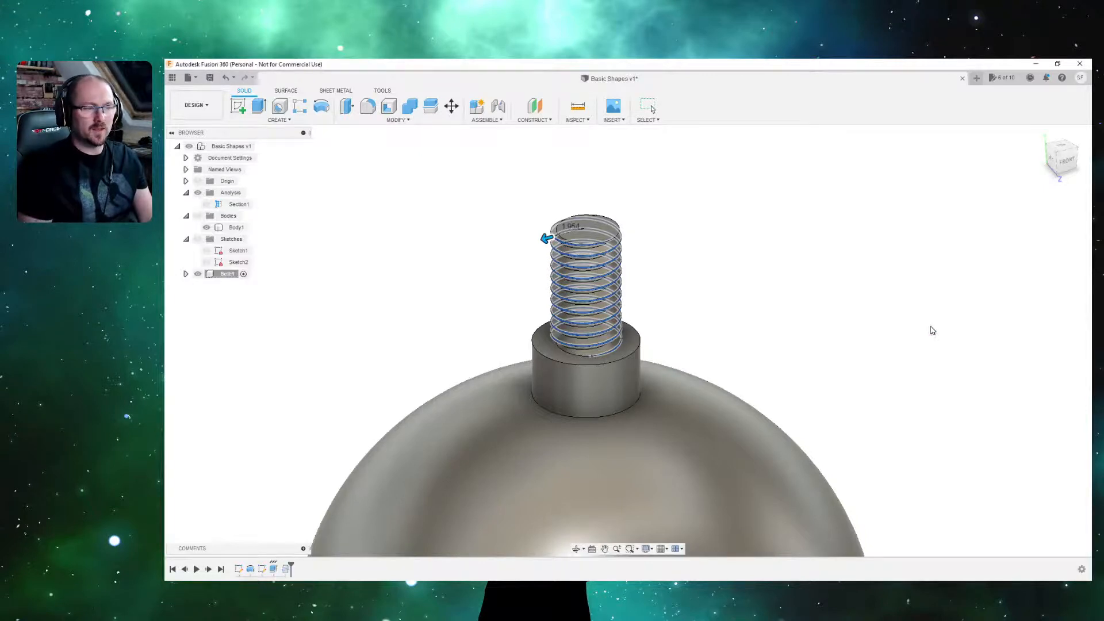
Inspect the threaded post and the whole bell from above and from the side.
middle_click_drag(562, 394, 615, 440, "shift")
scroll(642, 384, "down", 3)
scroll(600, 418, "down", 2)
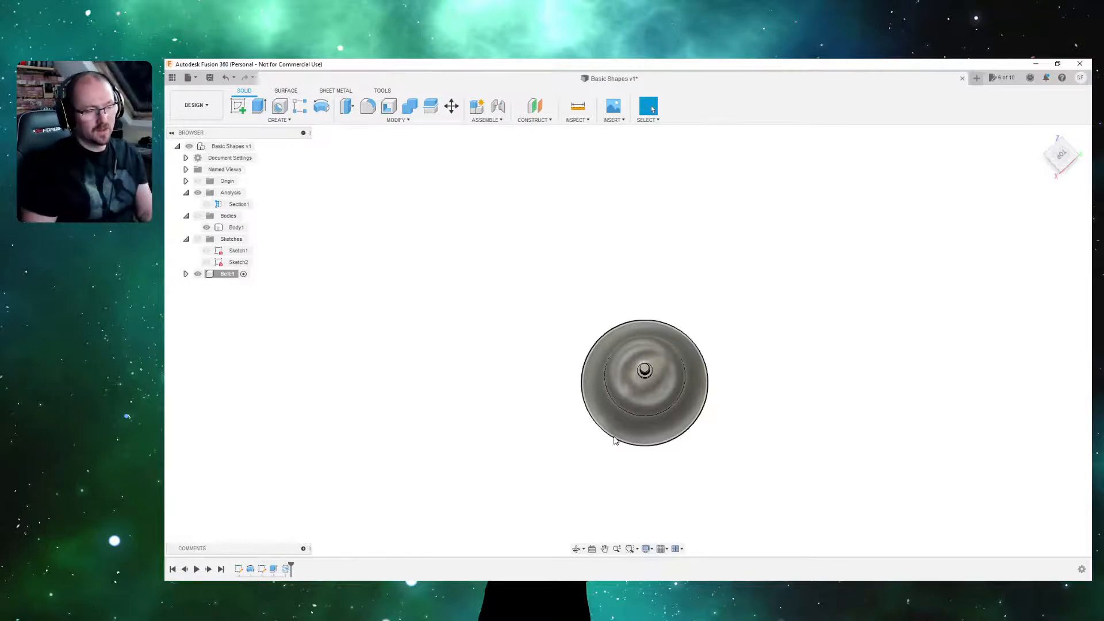
scroll(617, 401, "up", 4)
scroll(638, 322, "down", 2)
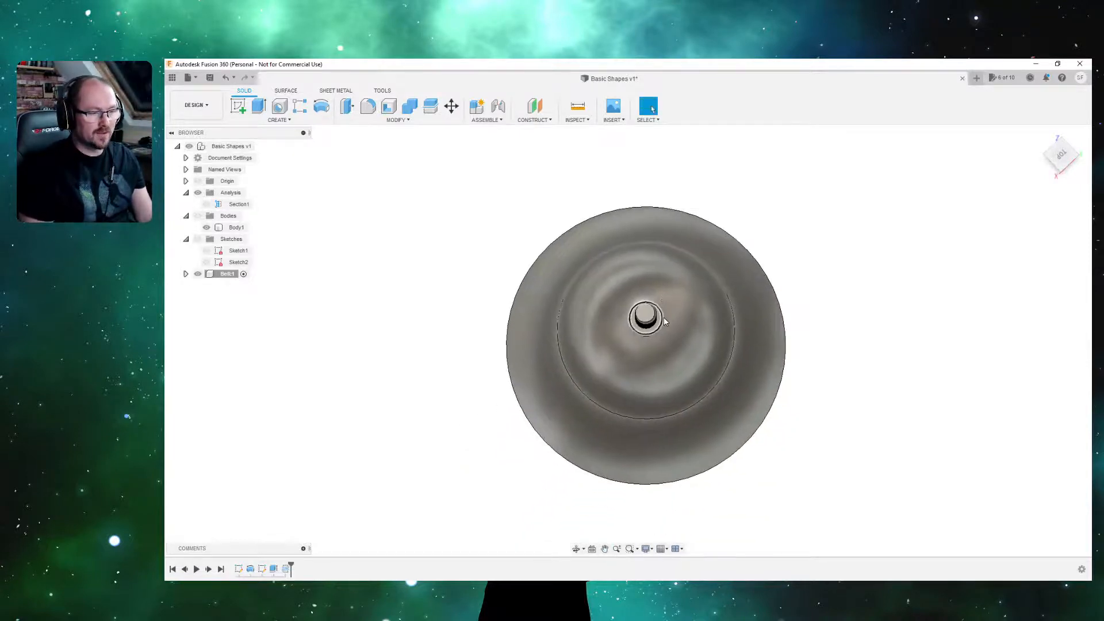
scroll(638, 323, "up", 3)
middle_click_drag(639, 322, 667, 309, "shift")
scroll(667, 308, "down", 5)
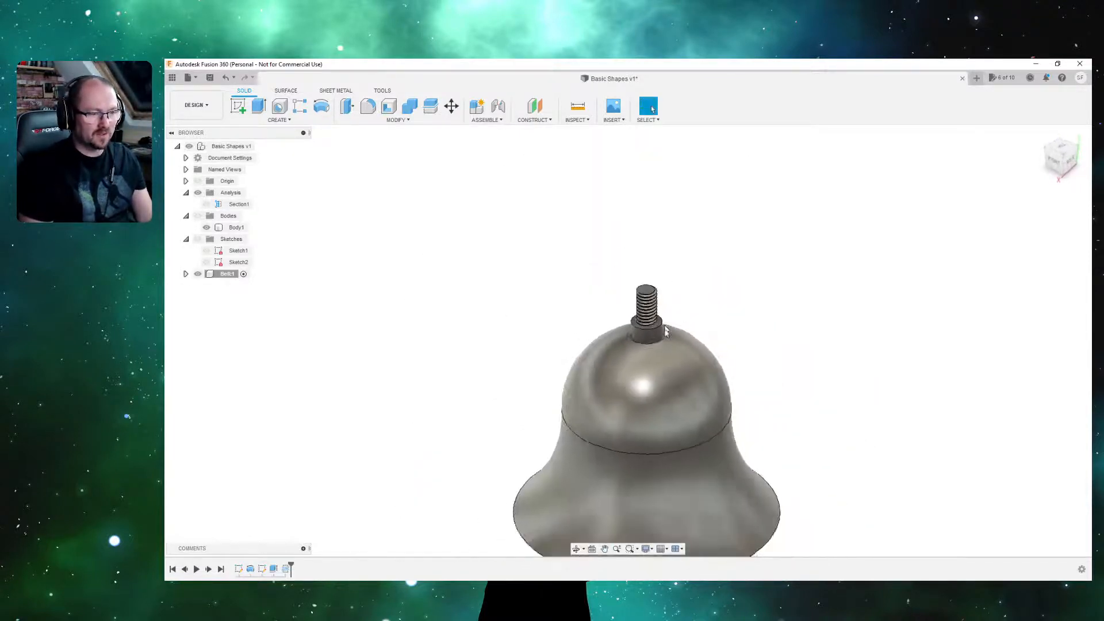
middle_click_drag(630, 349, 675, 303, "shift")
left_click_drag(586, 332, 724, 363)
key("Escape")
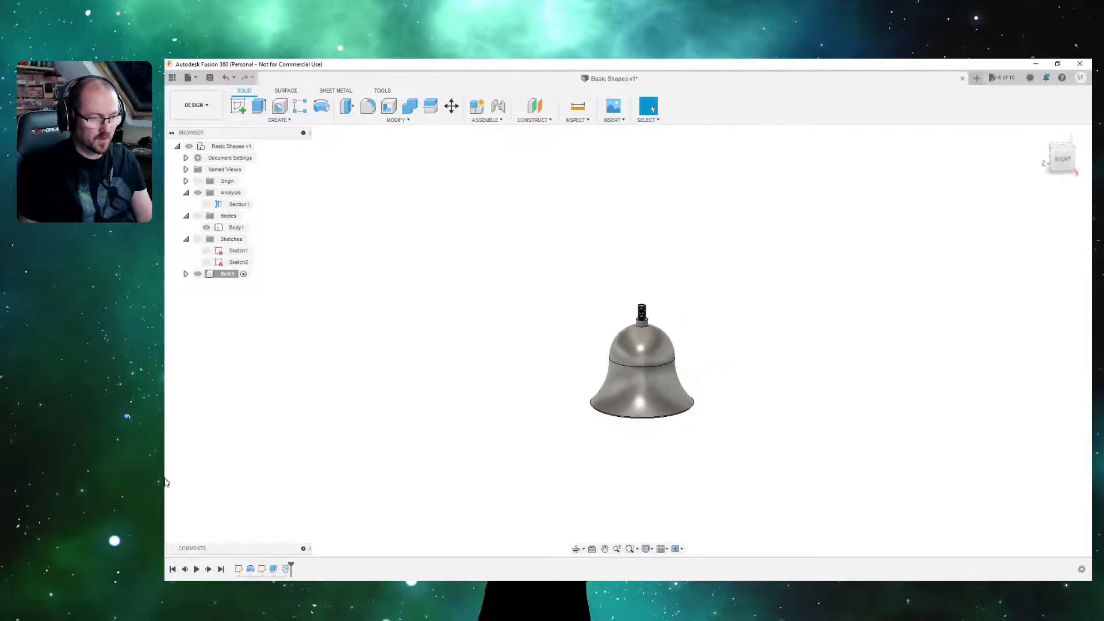